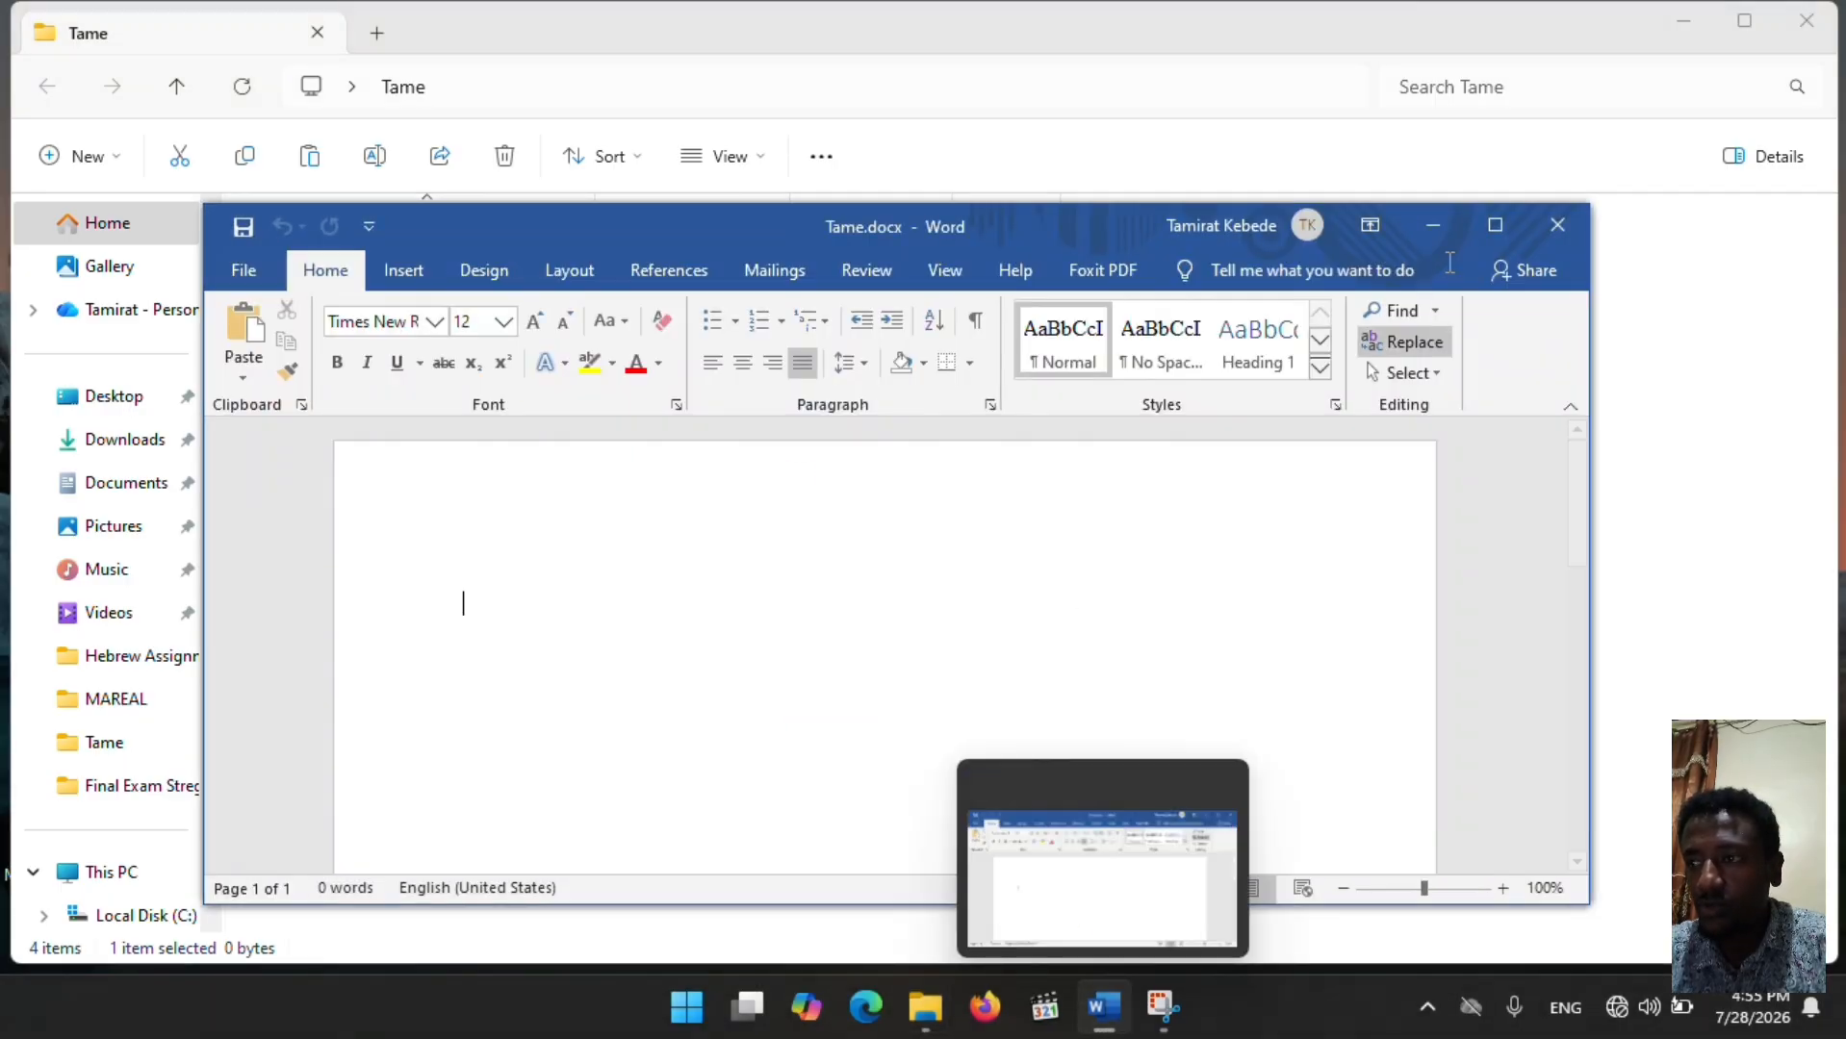
Step: Maximize the Tame.docx window and enter the heading "WHO INVENTED COMPUTER?" on the blank page
left_click(1494, 227)
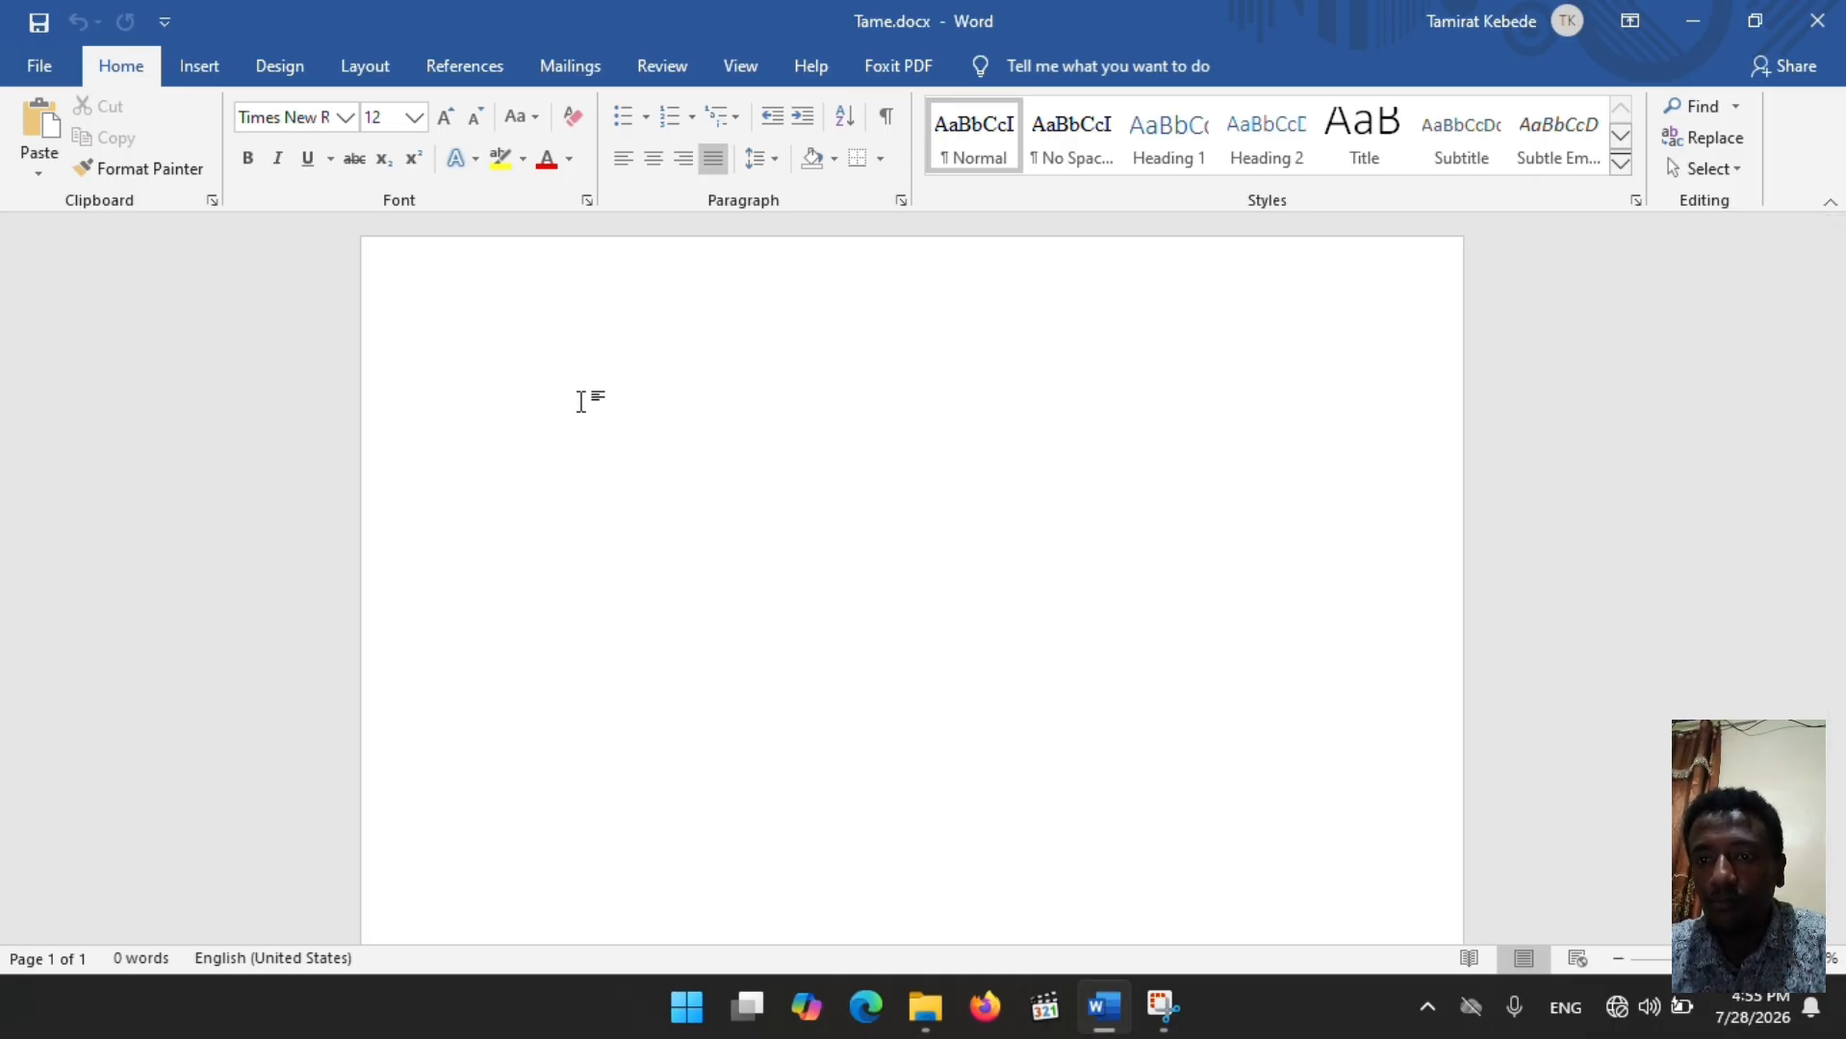
type("WHO ")
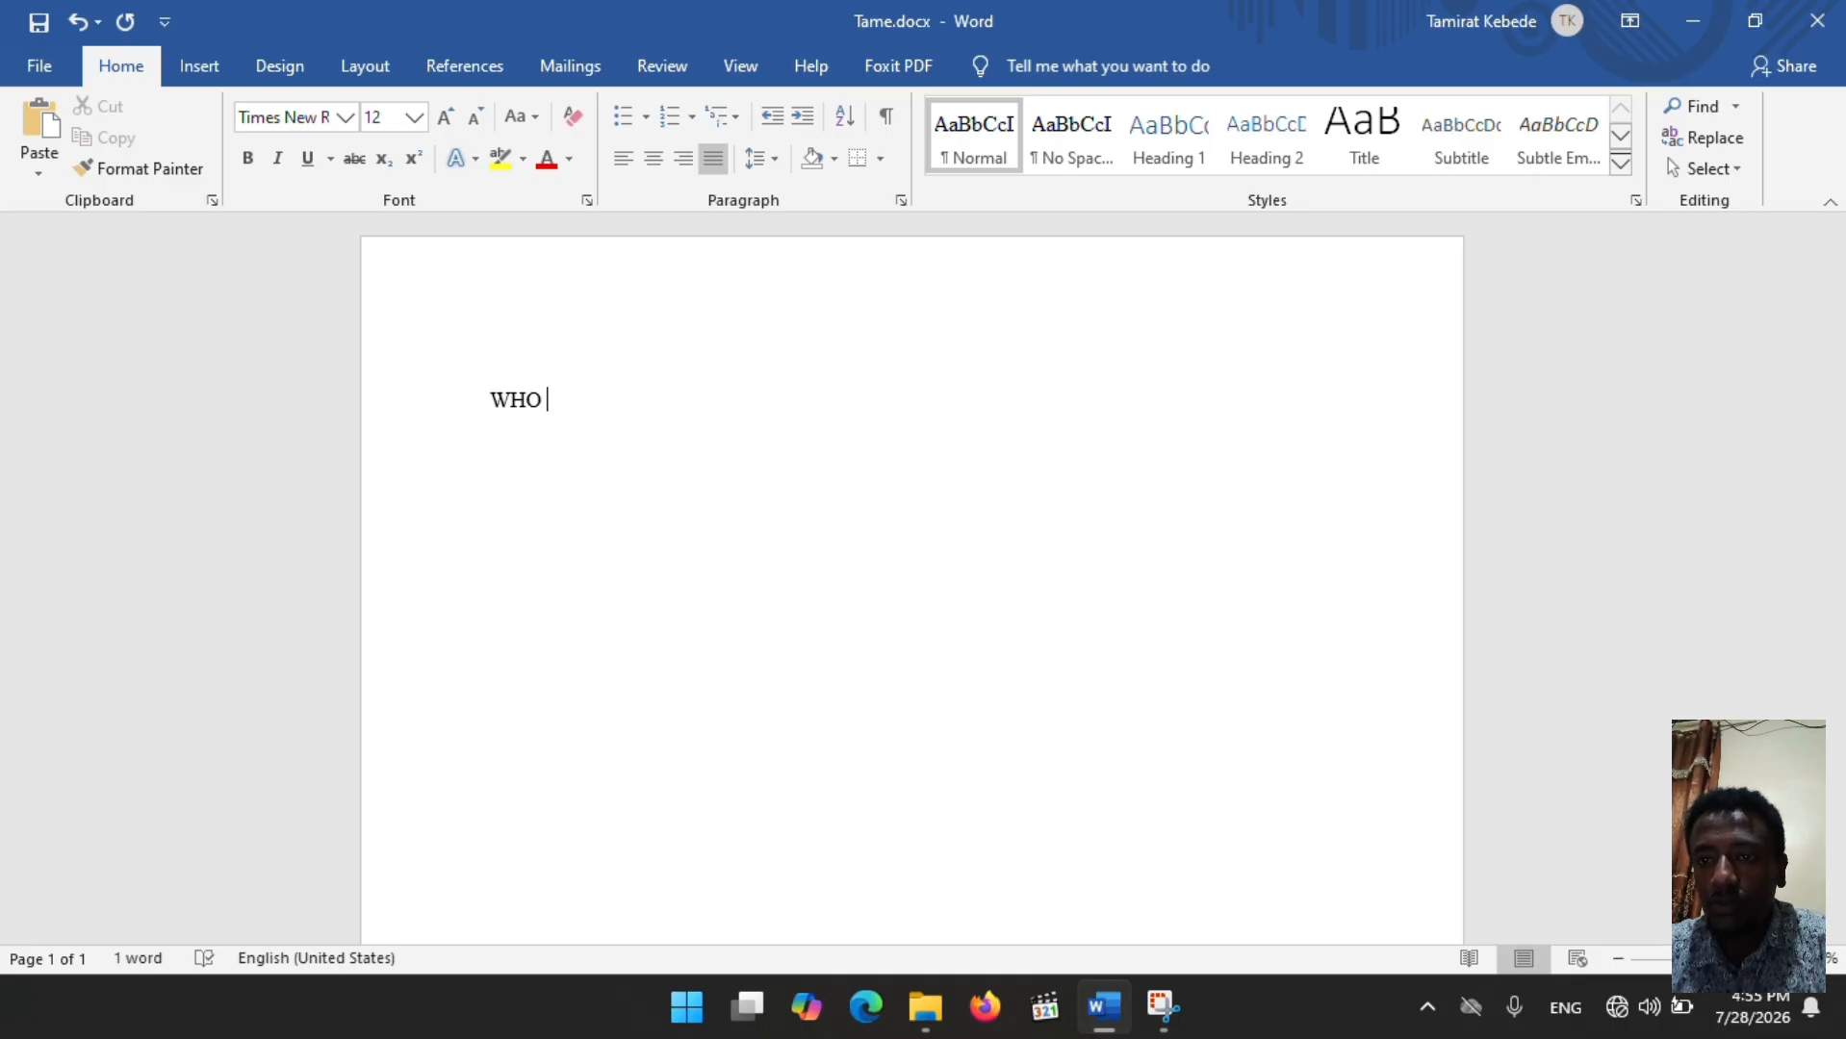
type("INVENTED ")
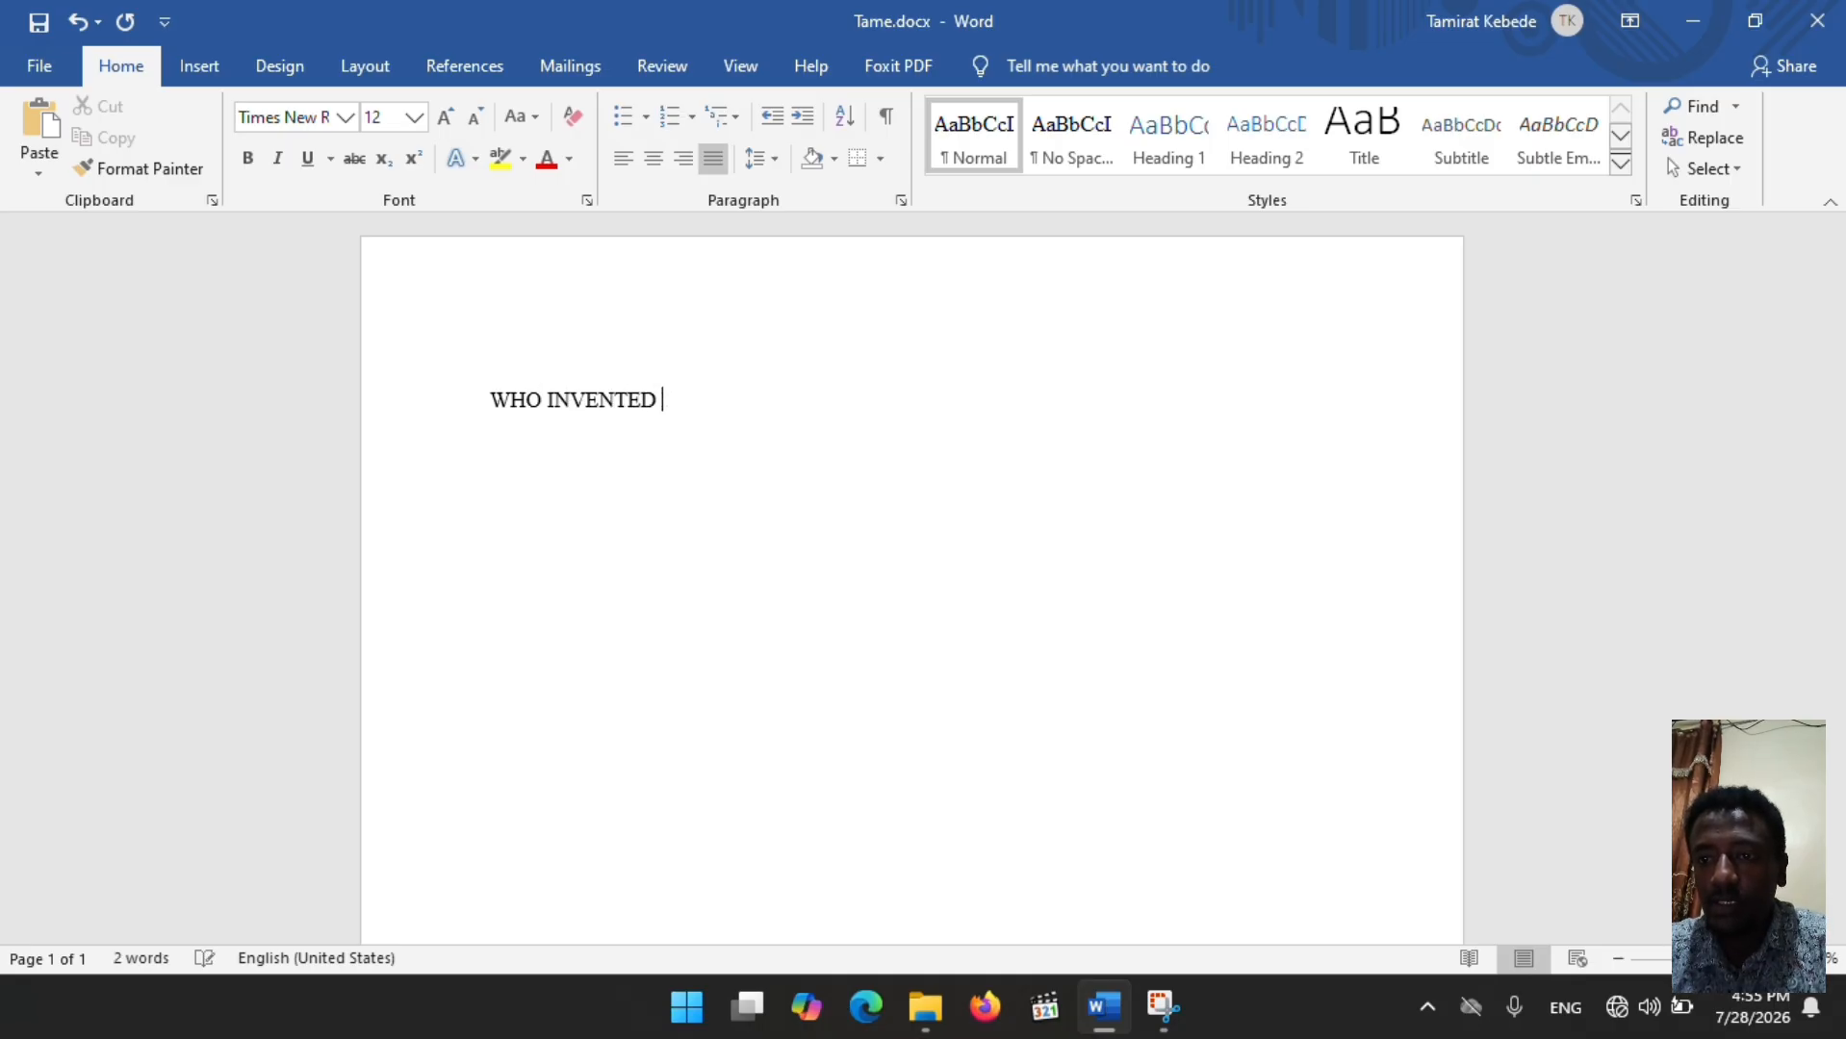
type("COM")
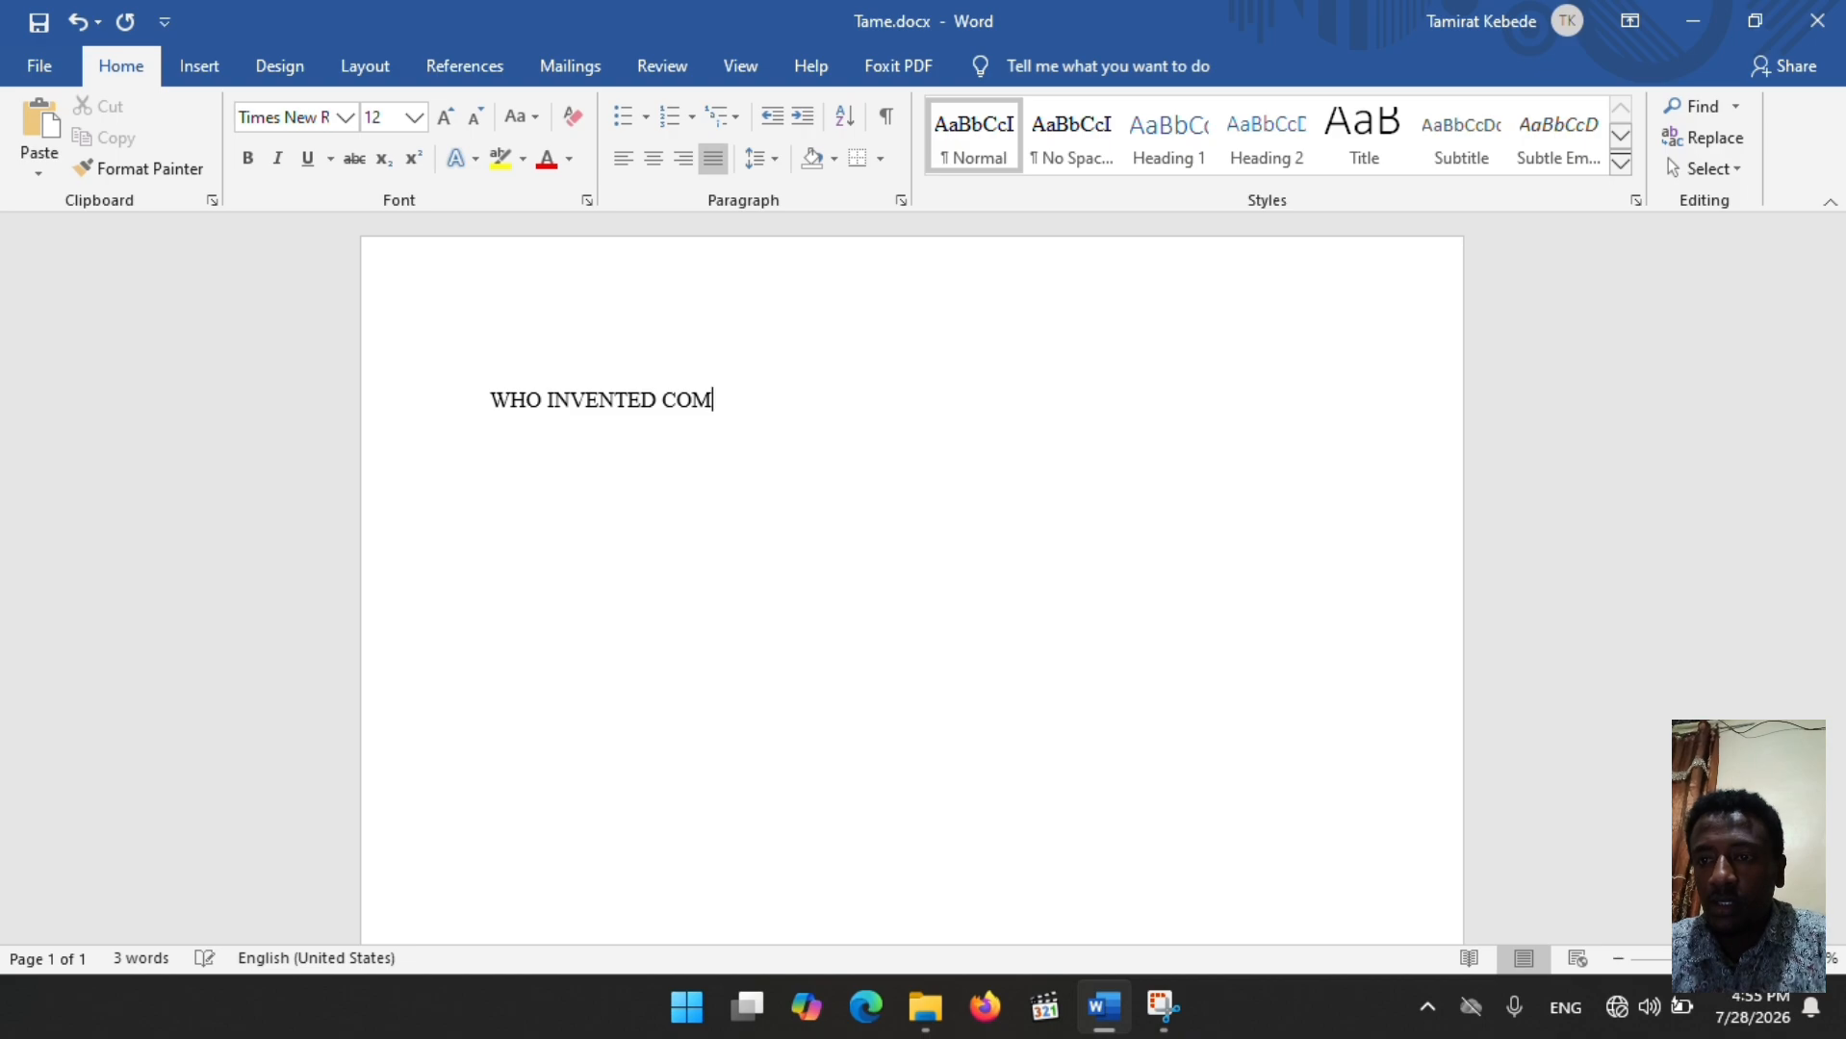
type("PUTER")
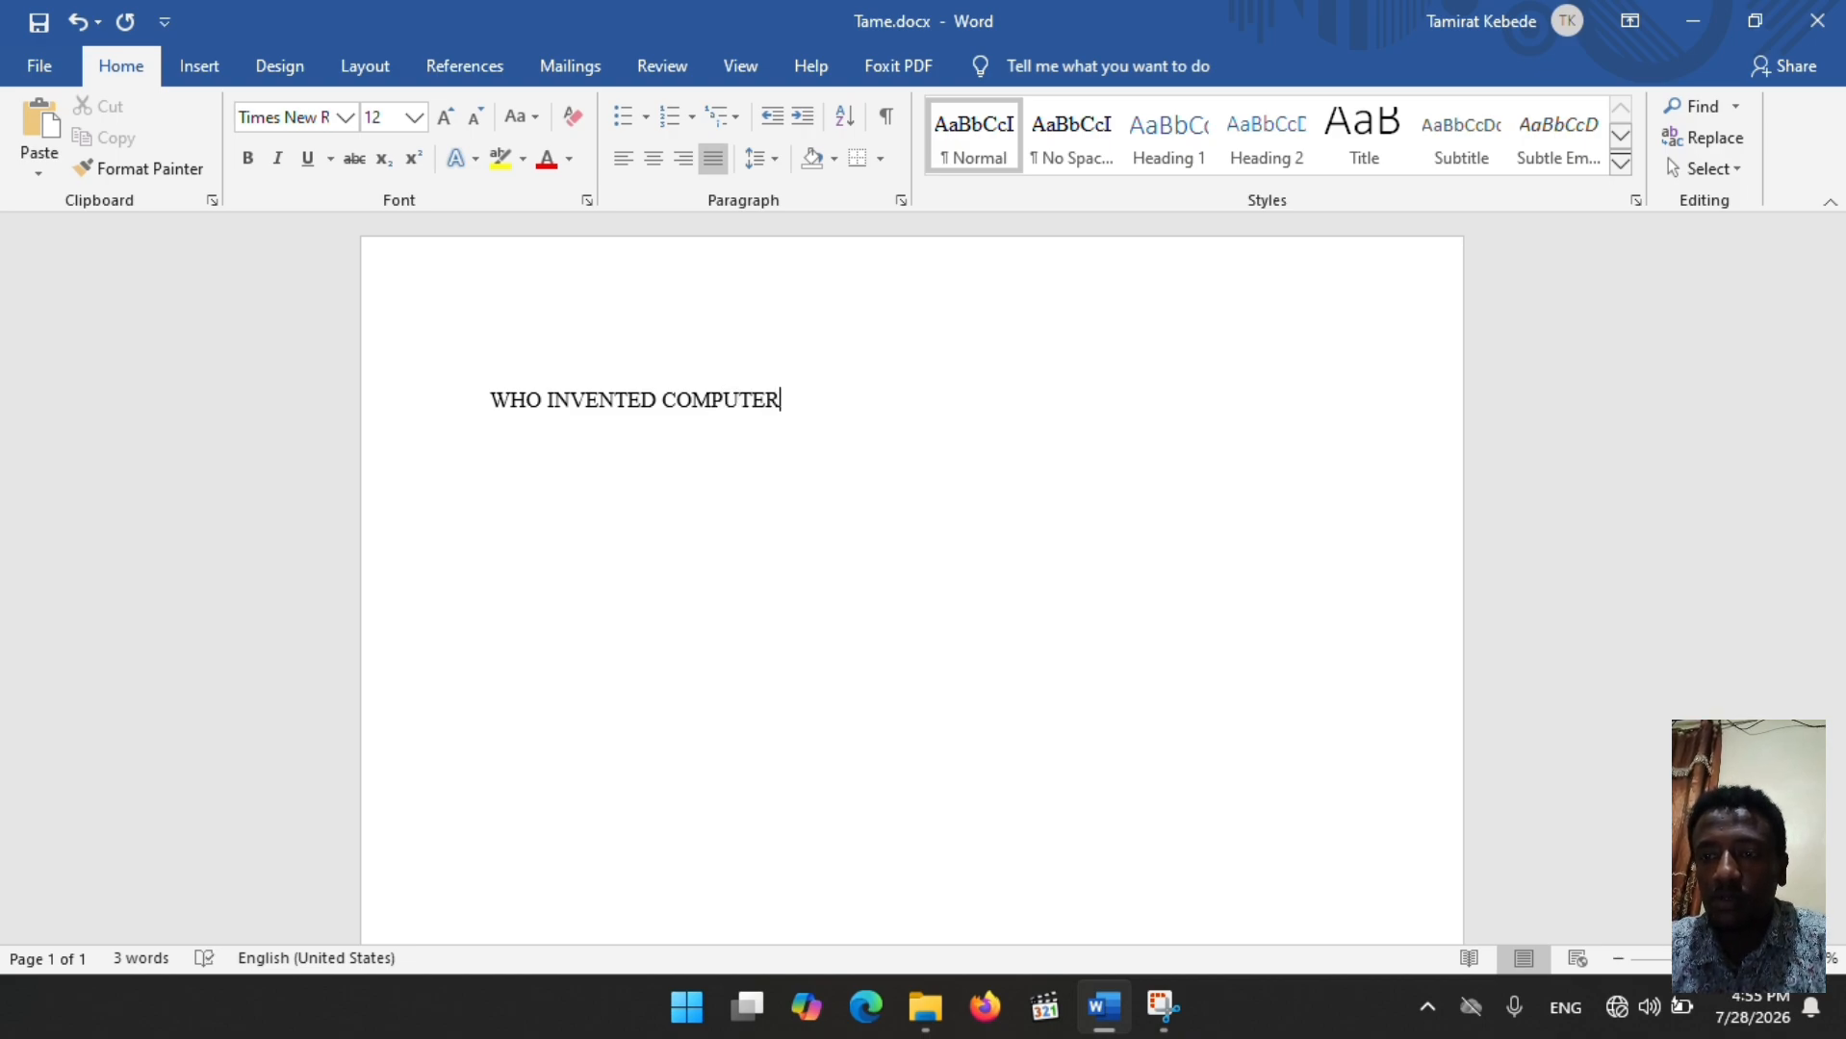
type("?")
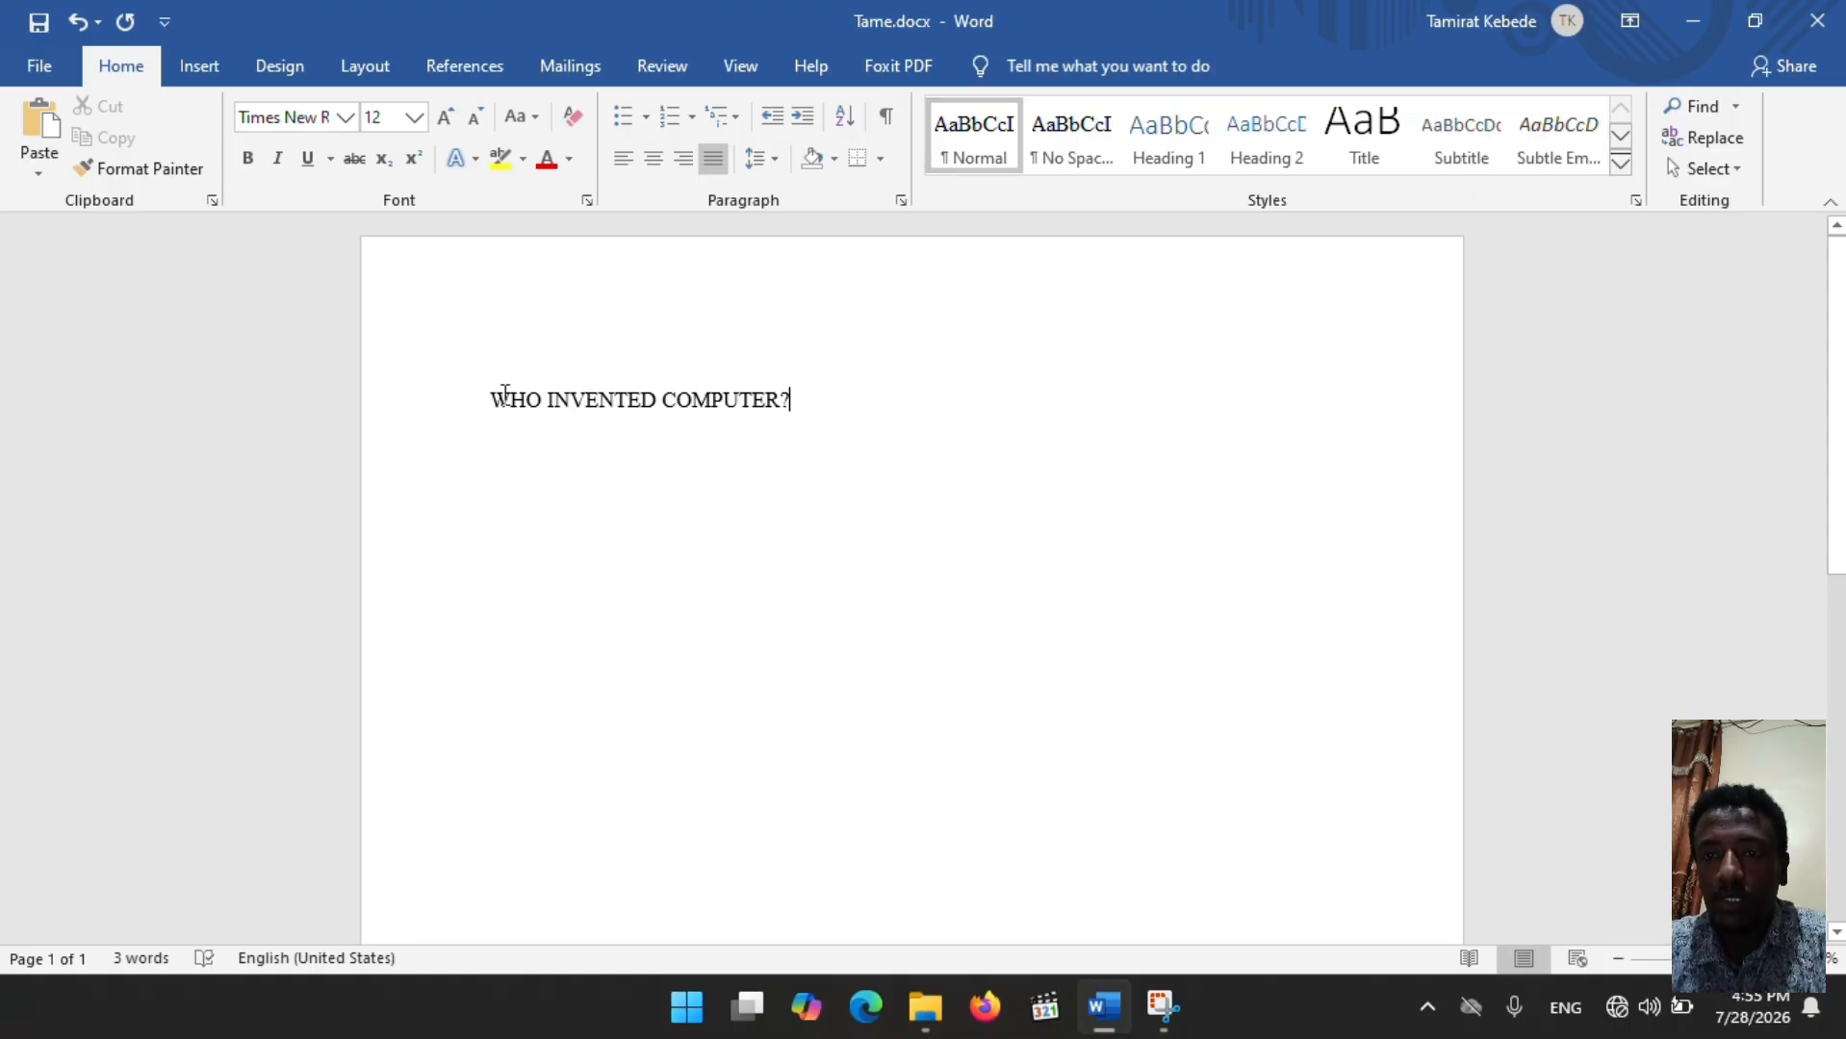
Step: Make the heading "WHO INVENTED COMPUTER?" bold and enlarge its font size to 24
left_click_drag(494, 400, 794, 404)
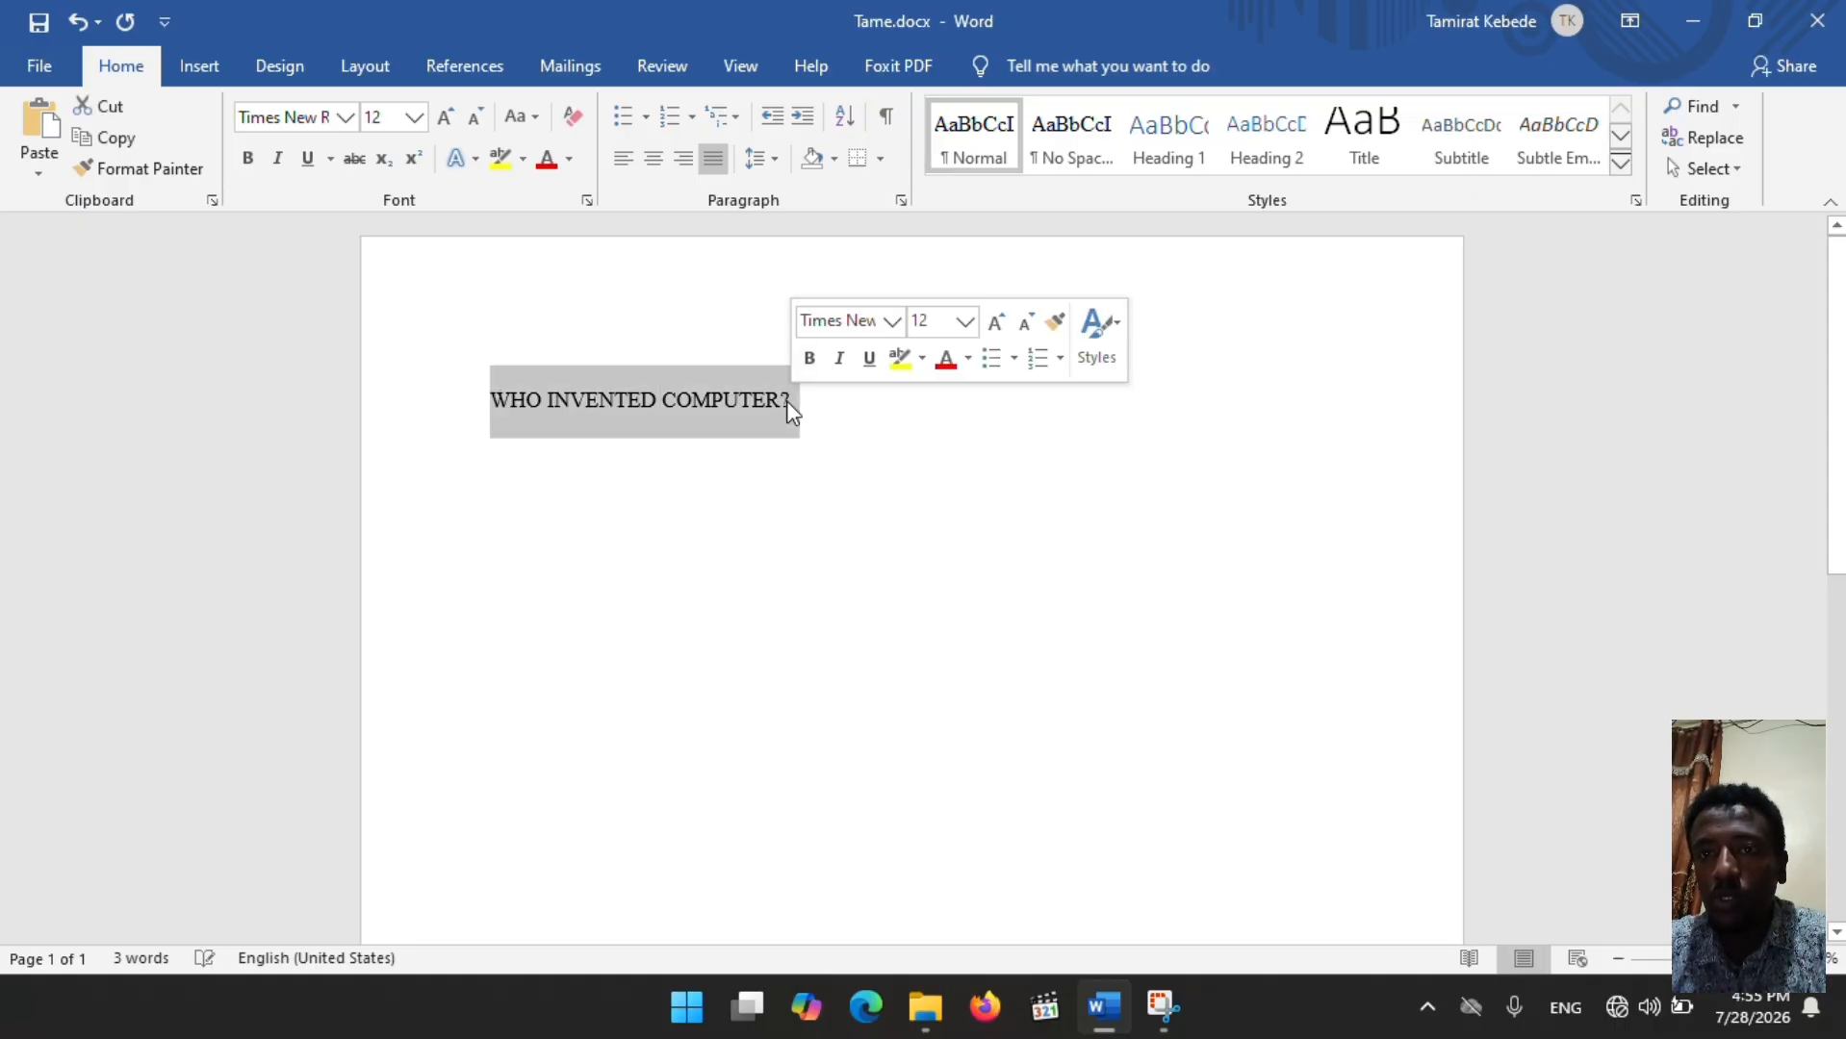
left_click(250, 159)
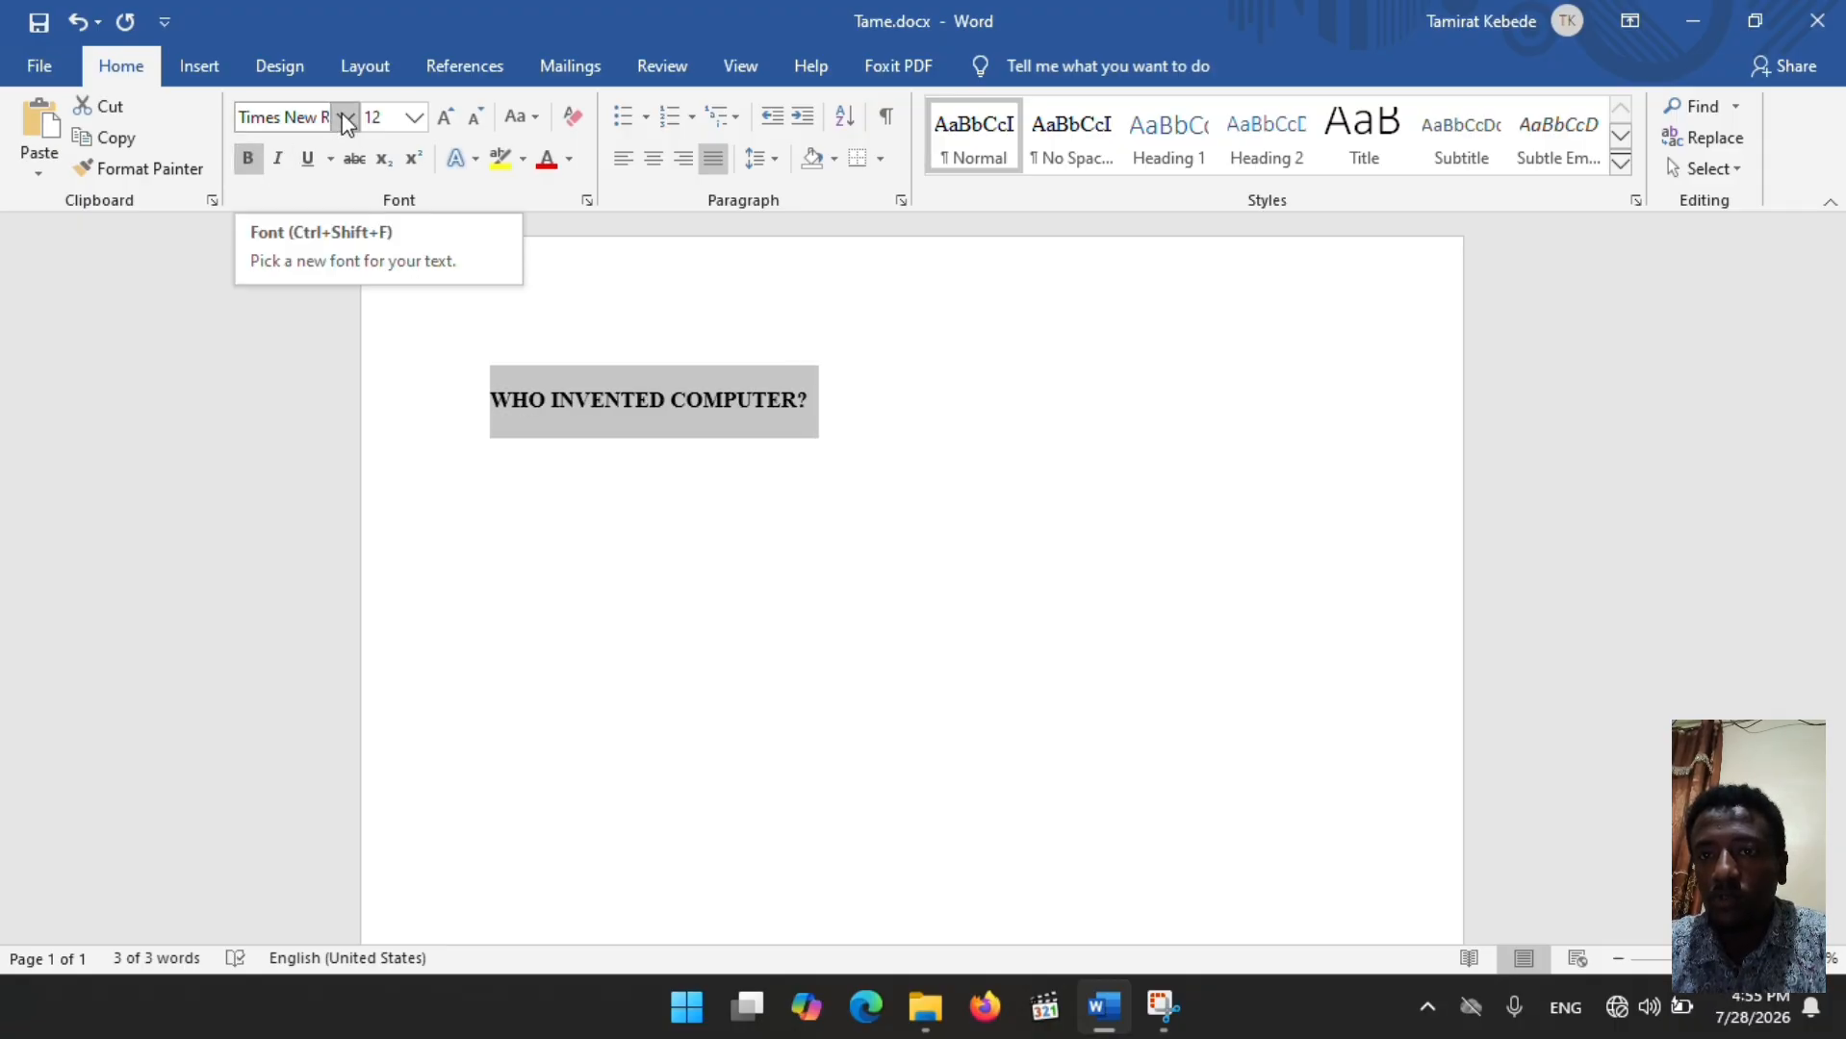
left_click(445, 120)
left_click(446, 120)
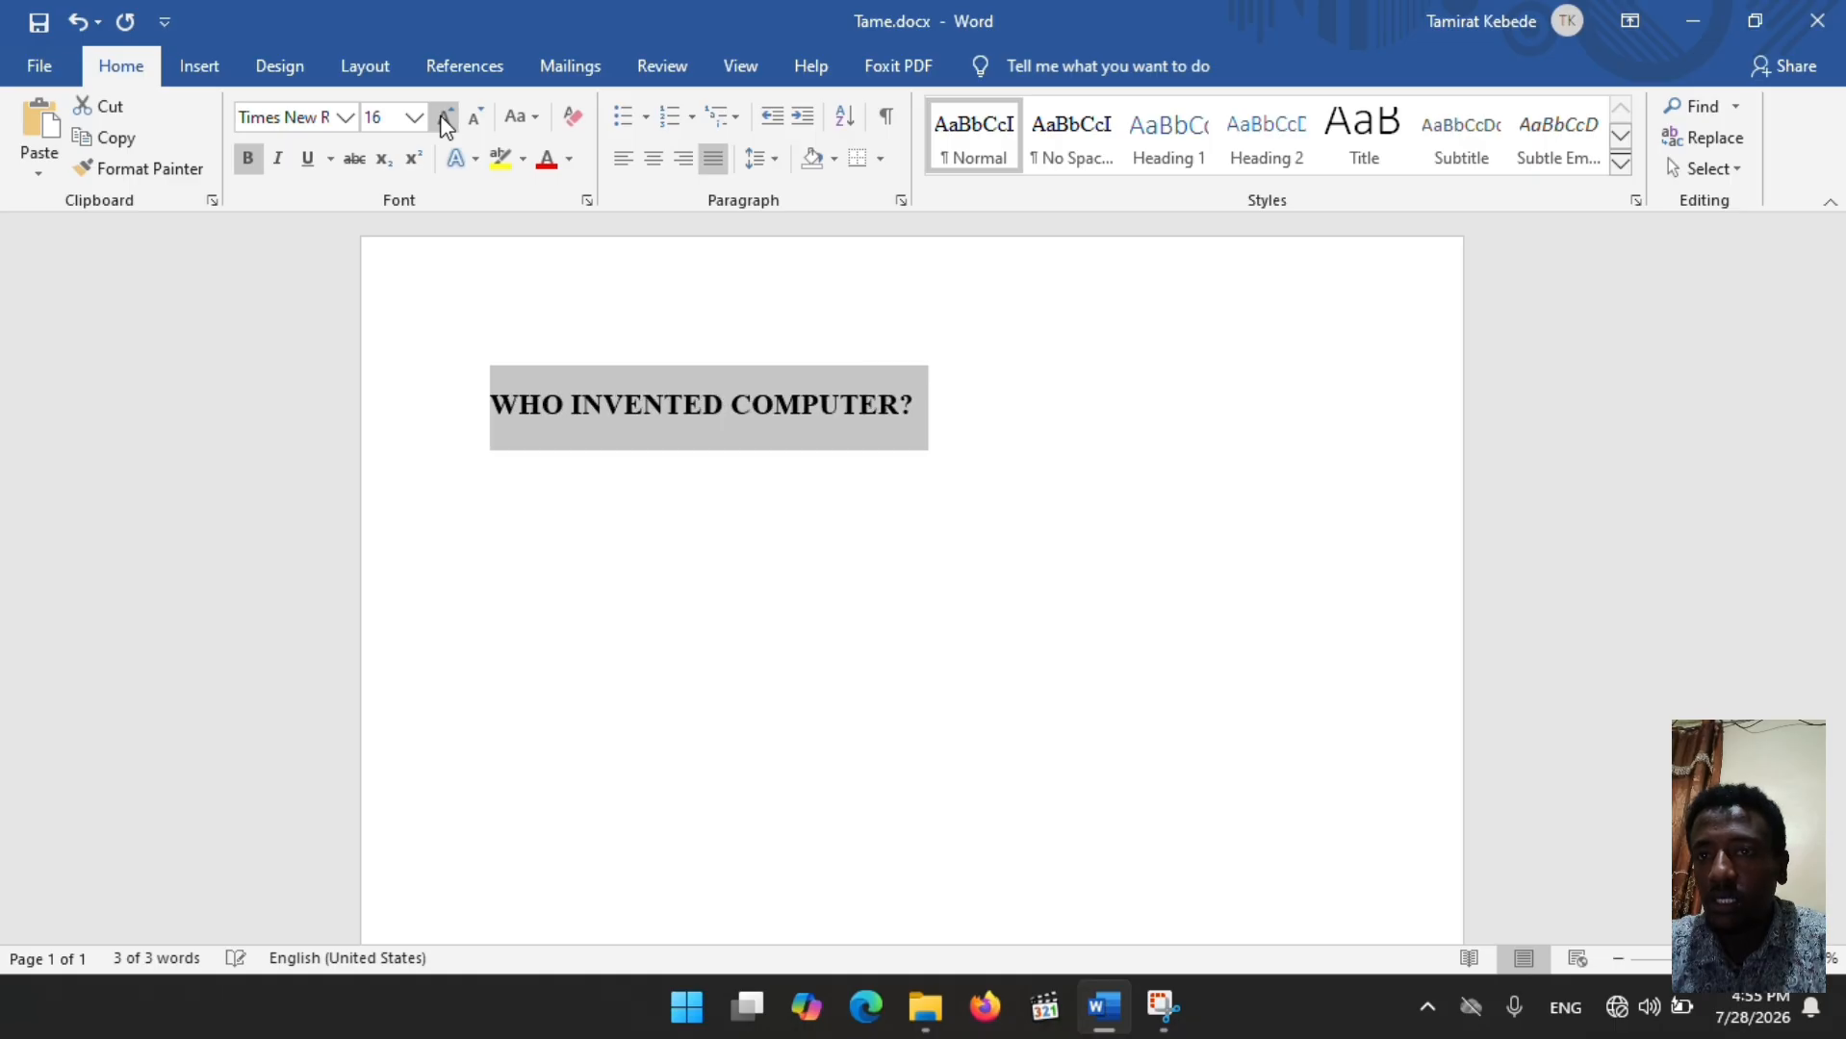
left_click(445, 120)
left_click(444, 119)
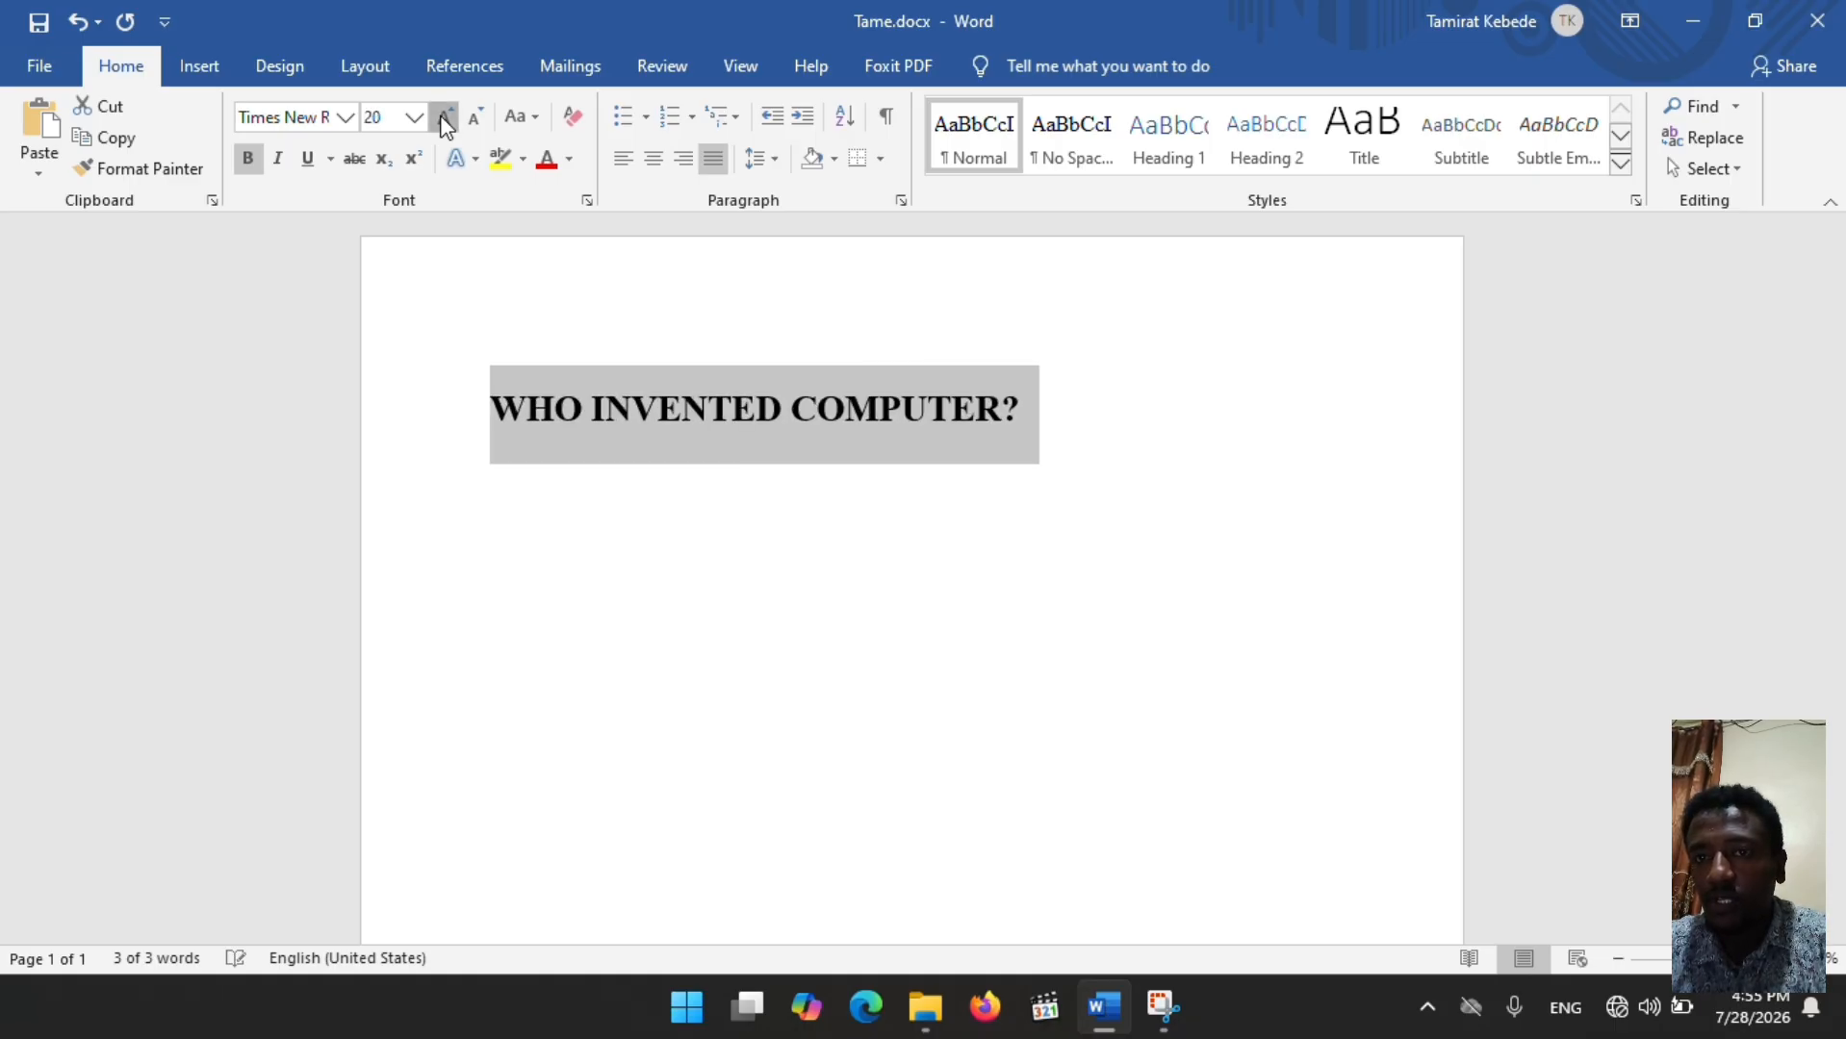
left_click(445, 119)
left_click(444, 119)
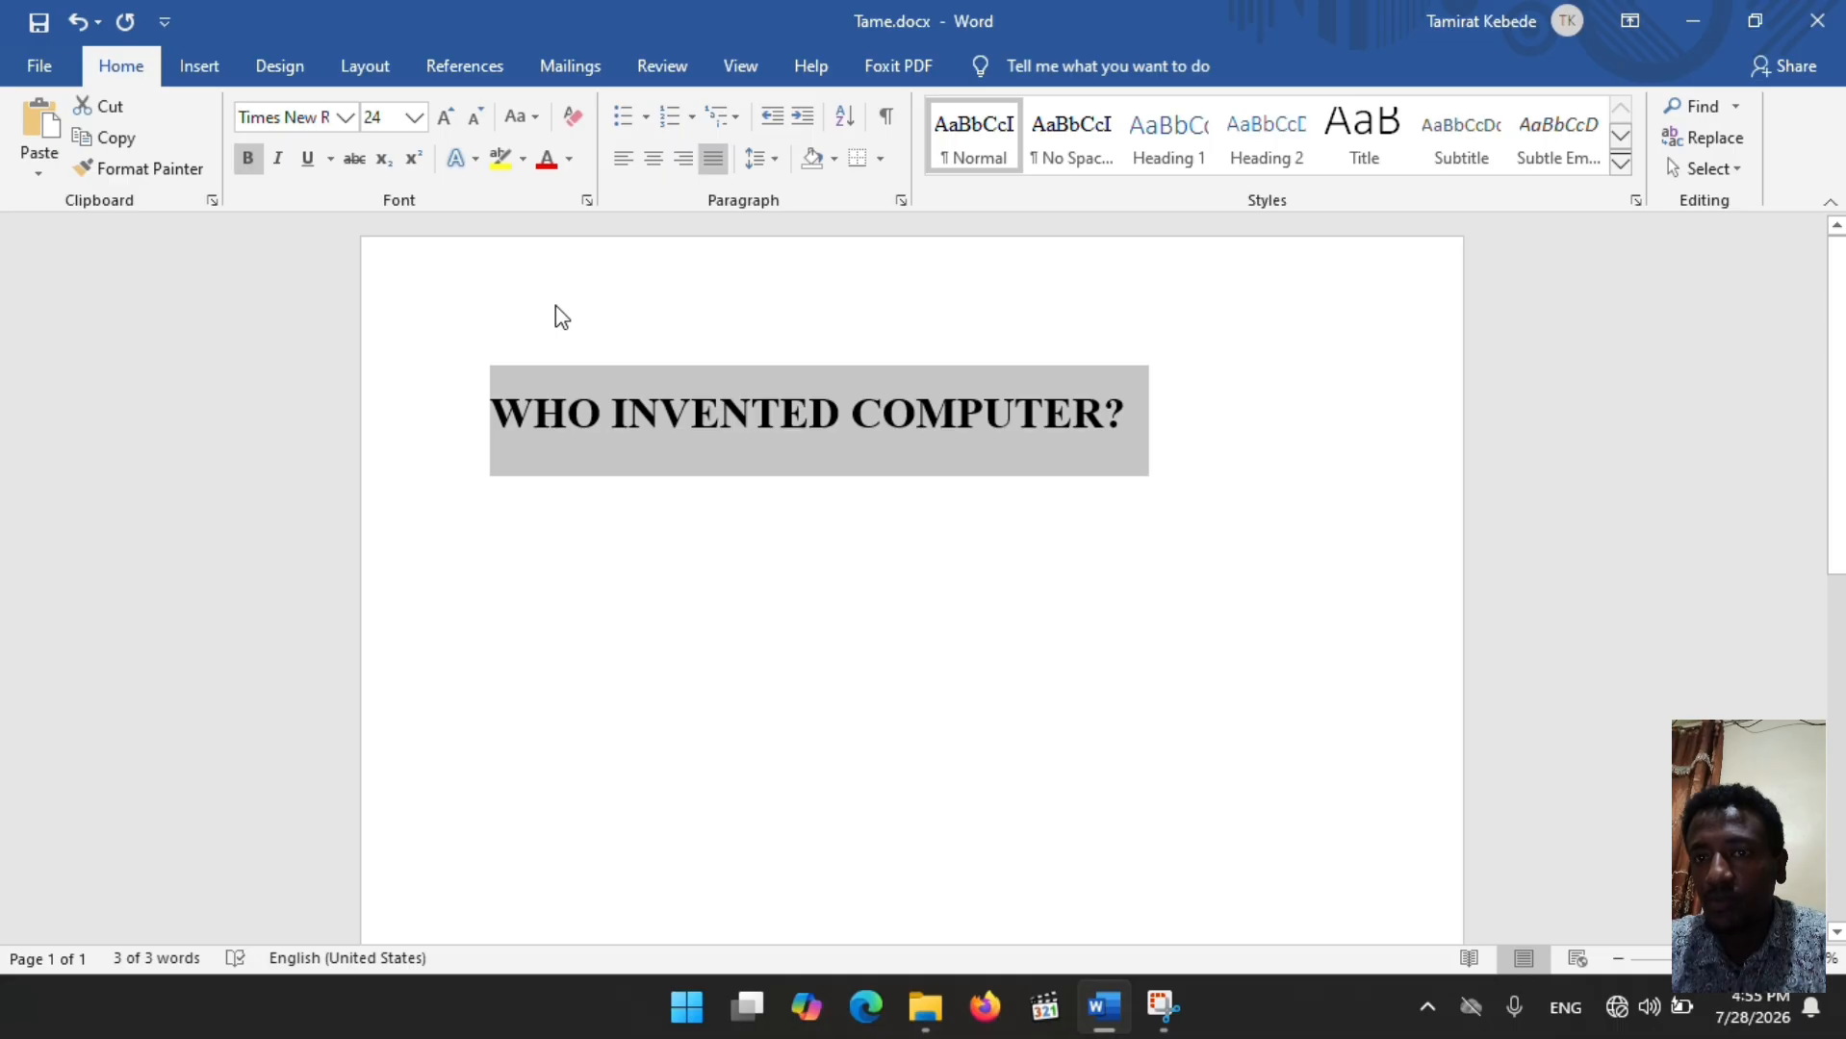
Step: Apply a double underline to the heading and increase its font size to 28
left_click(329, 159)
left_click(329, 159)
left_click(329, 160)
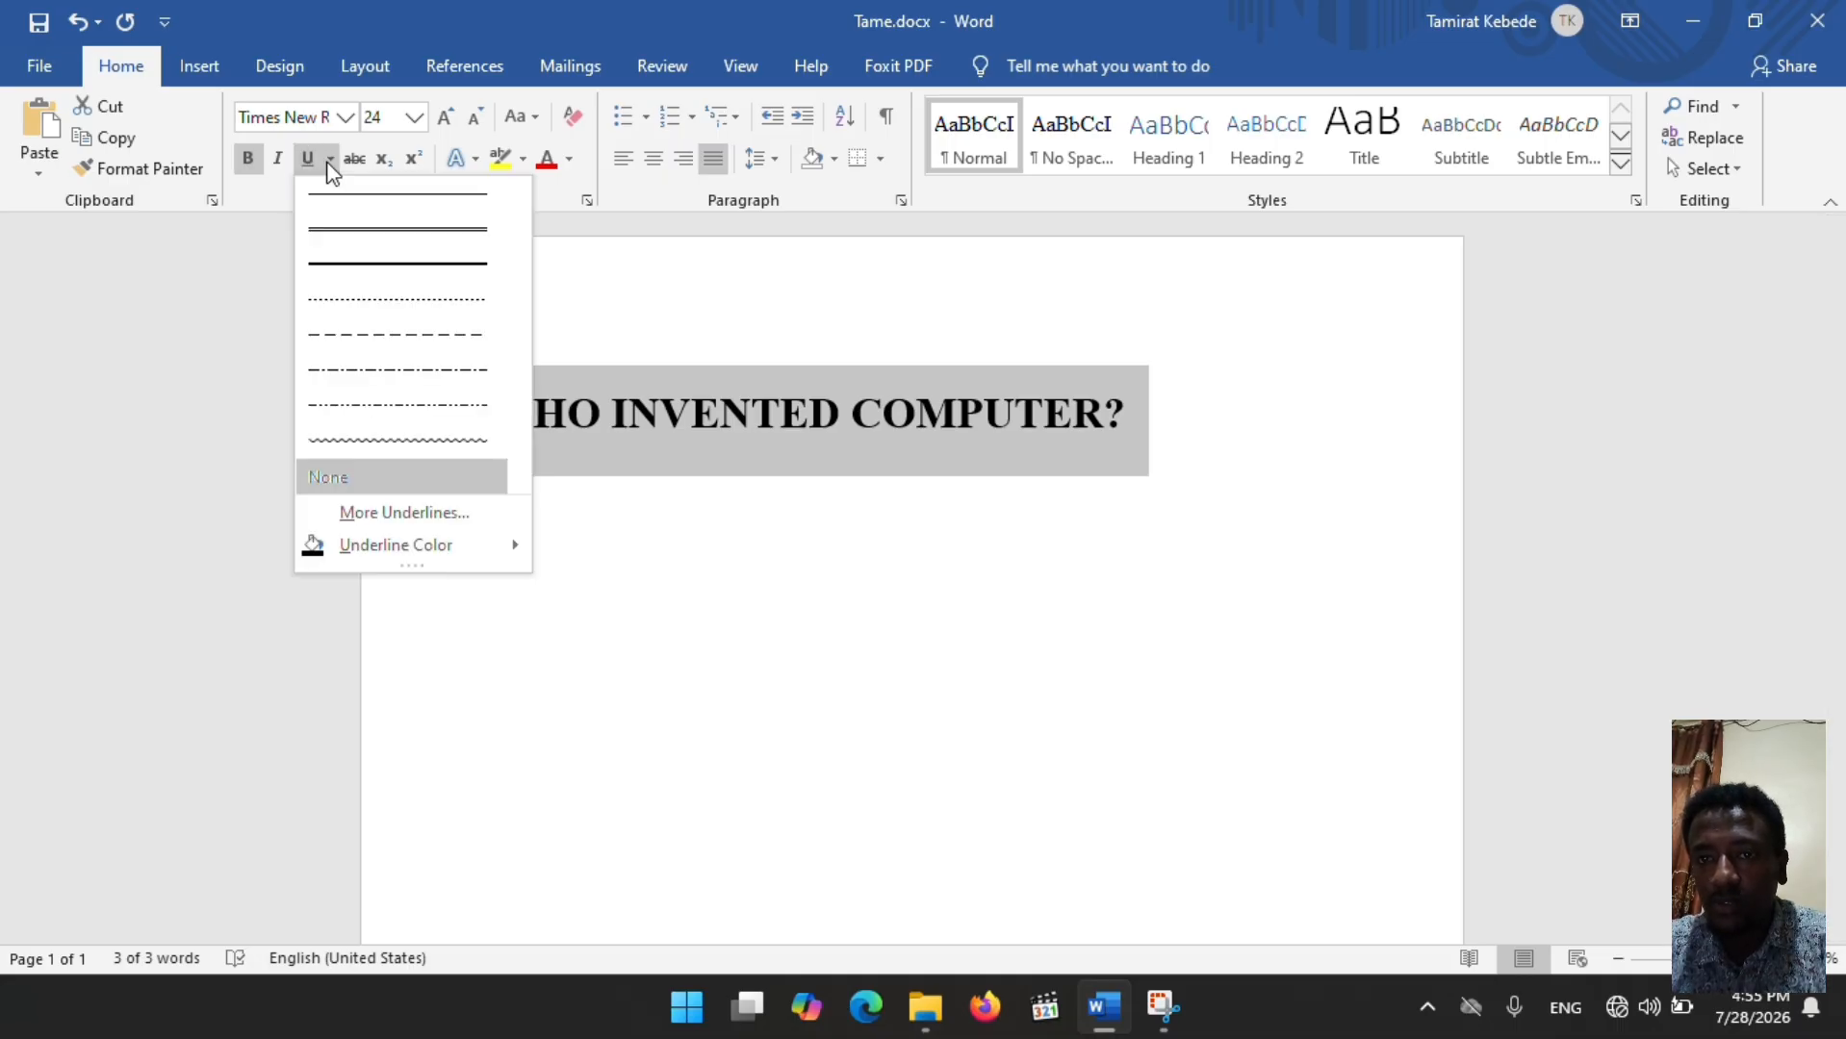
left_click(357, 234)
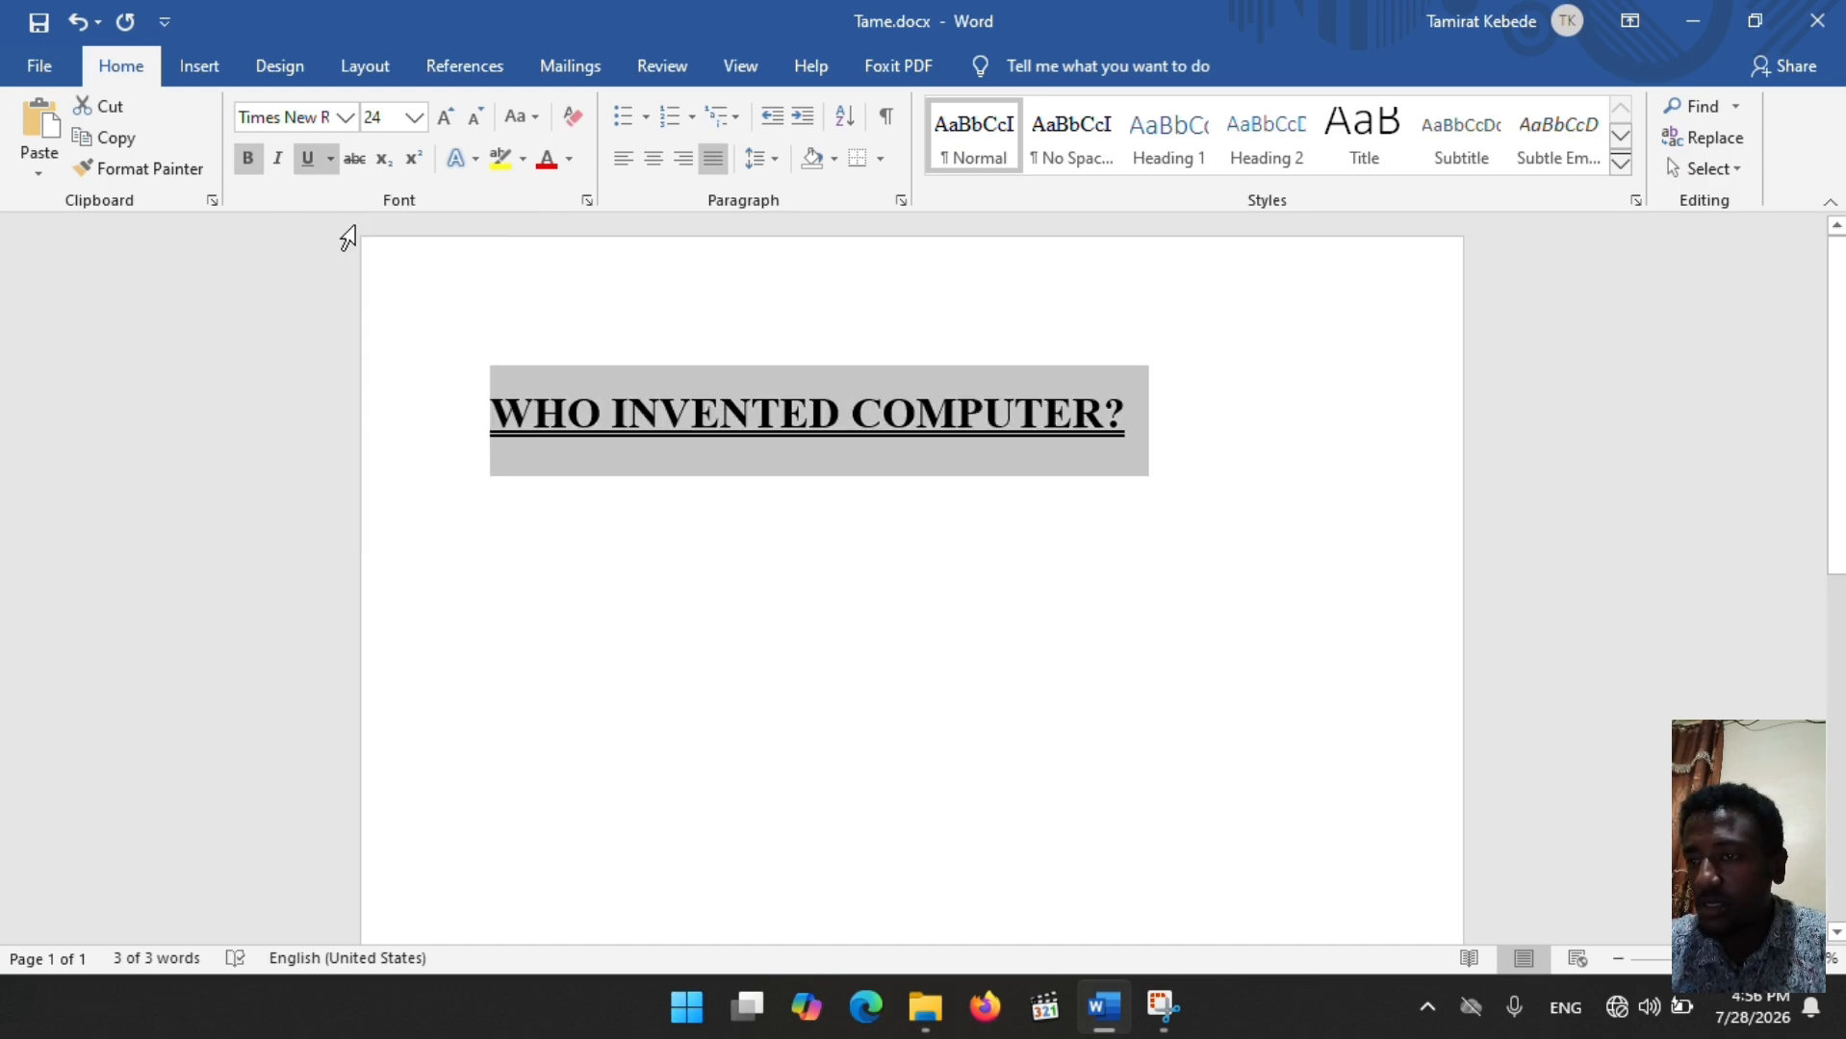
left_click(447, 121)
left_click(447, 121)
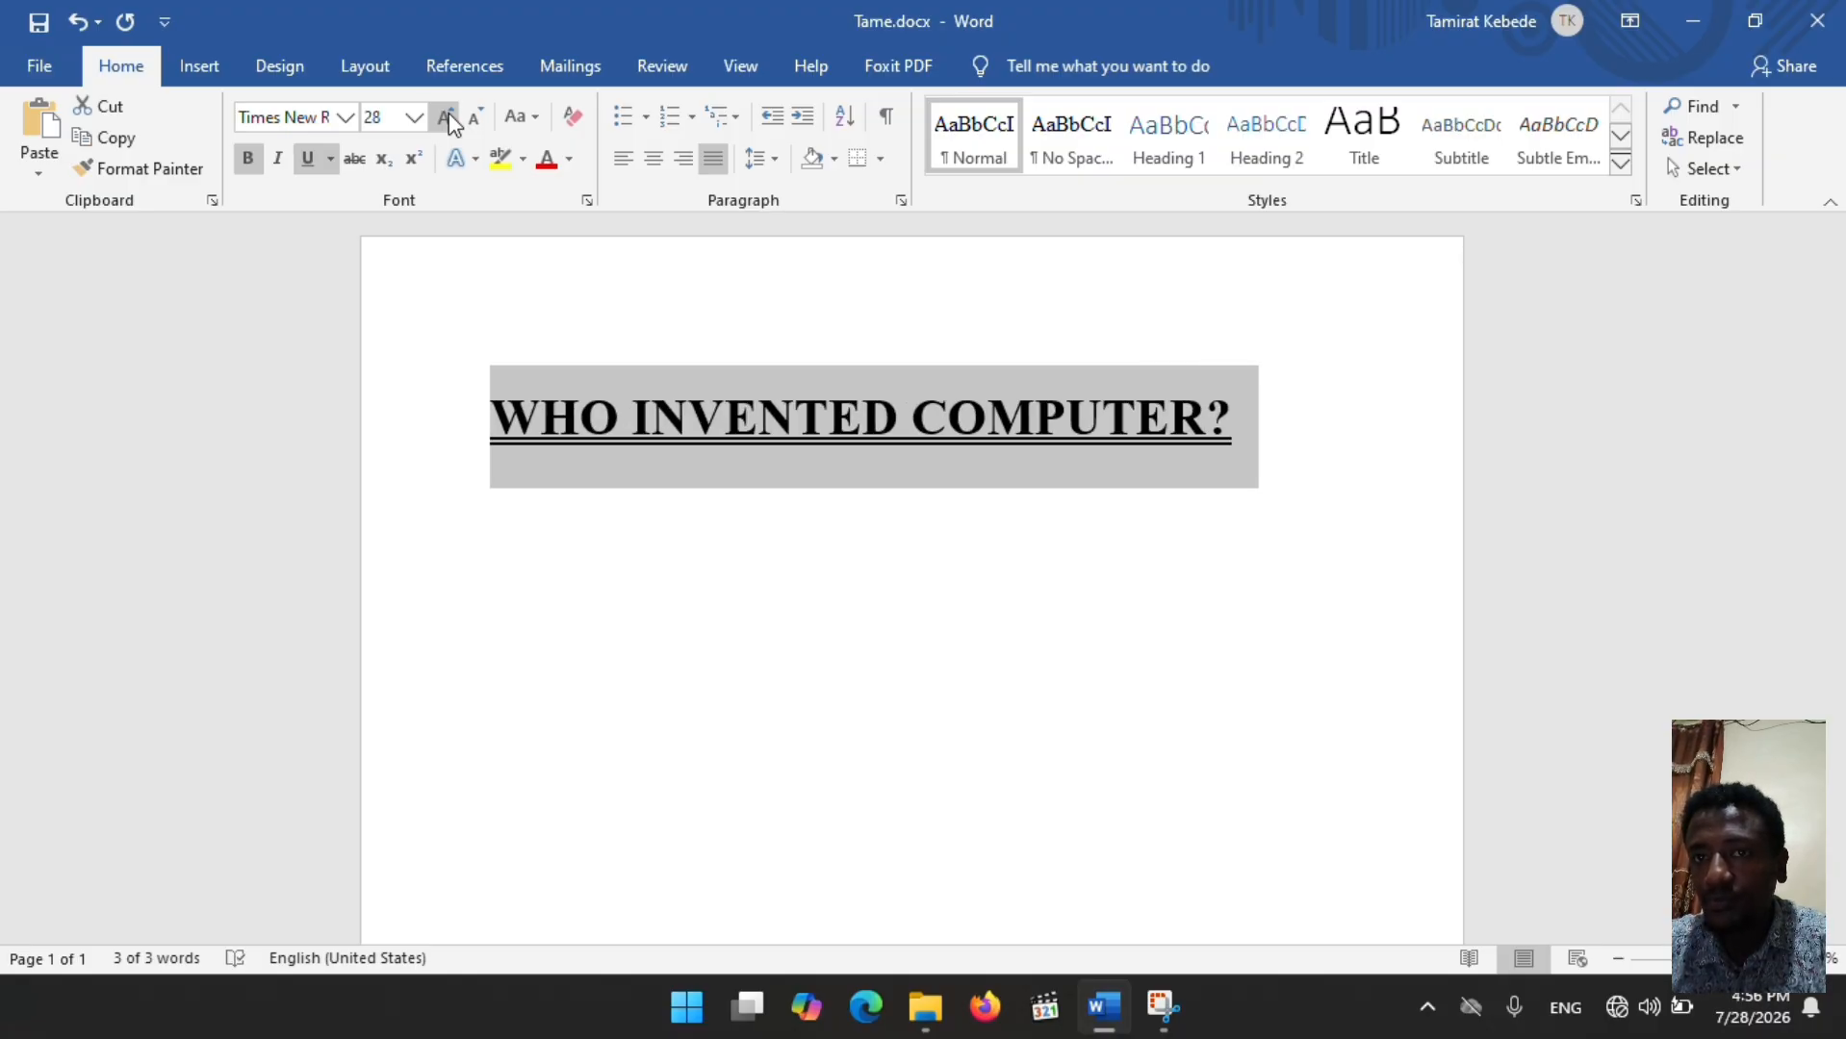
Step: Change the page orientation to Landscape
left_click(370, 70)
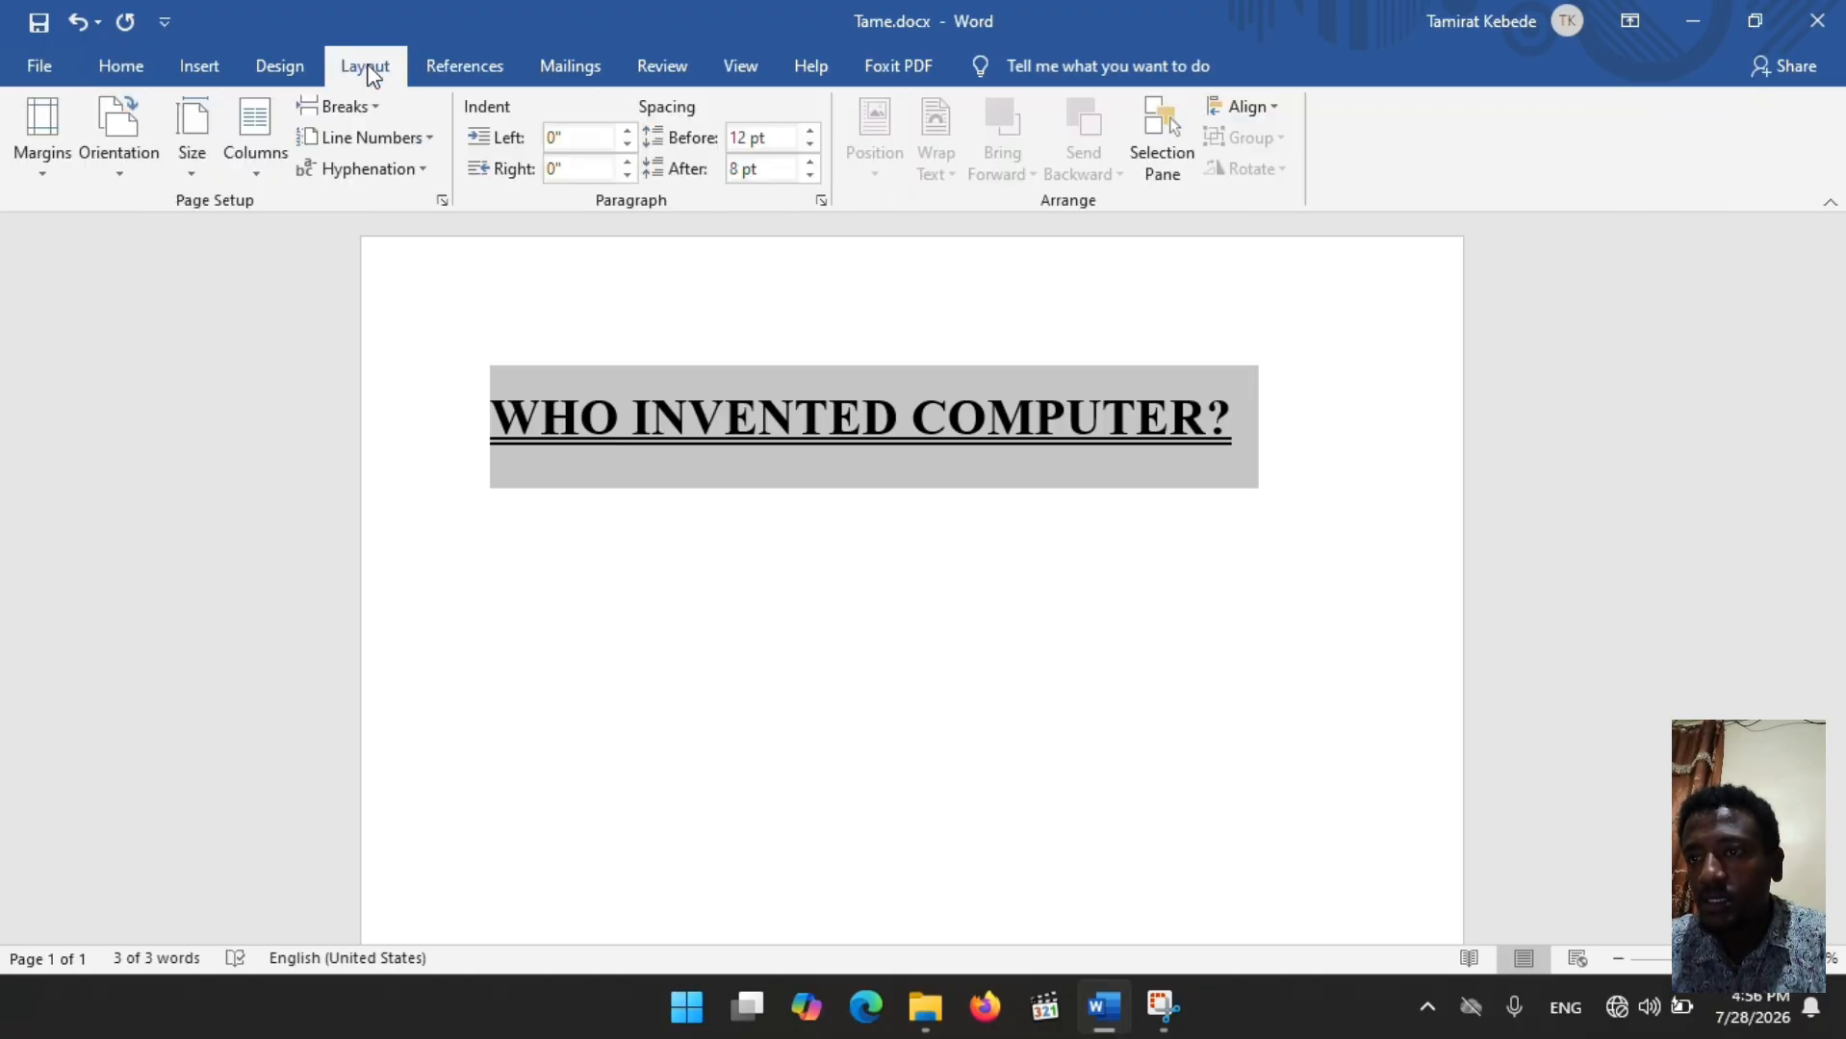
left_click(125, 148)
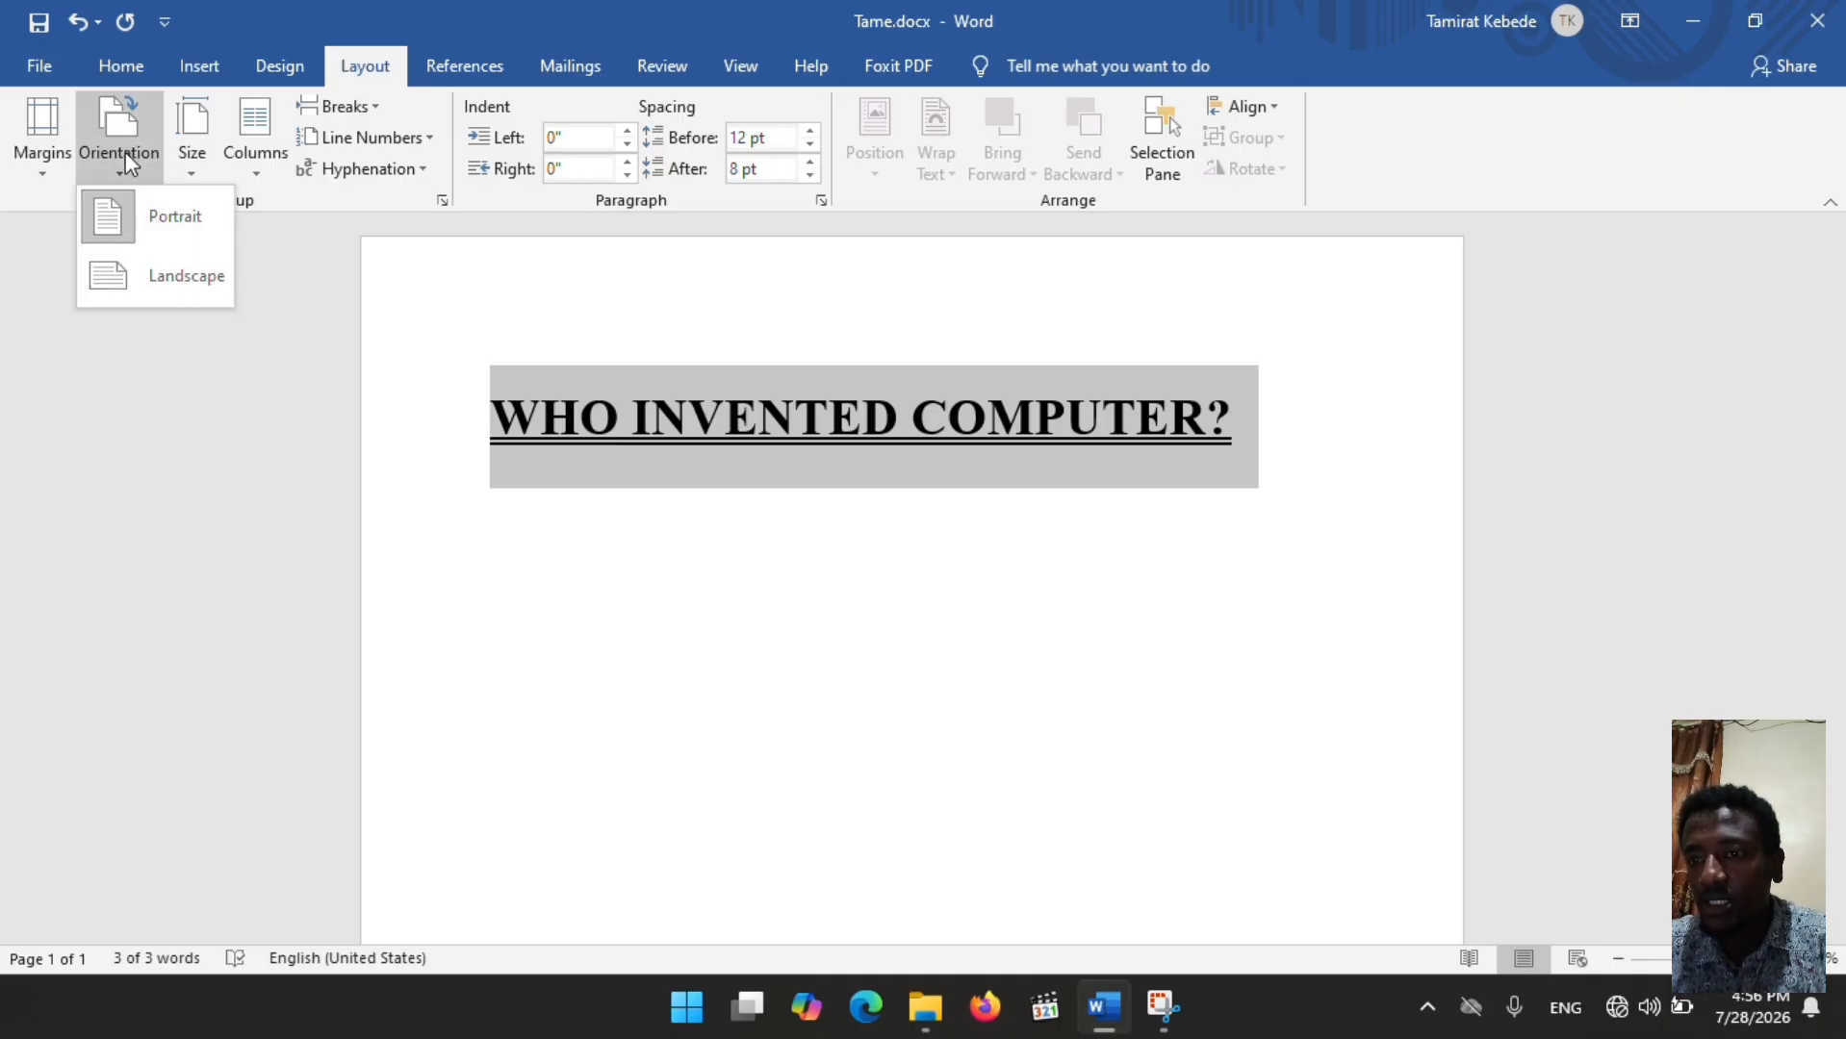
left_click(179, 288)
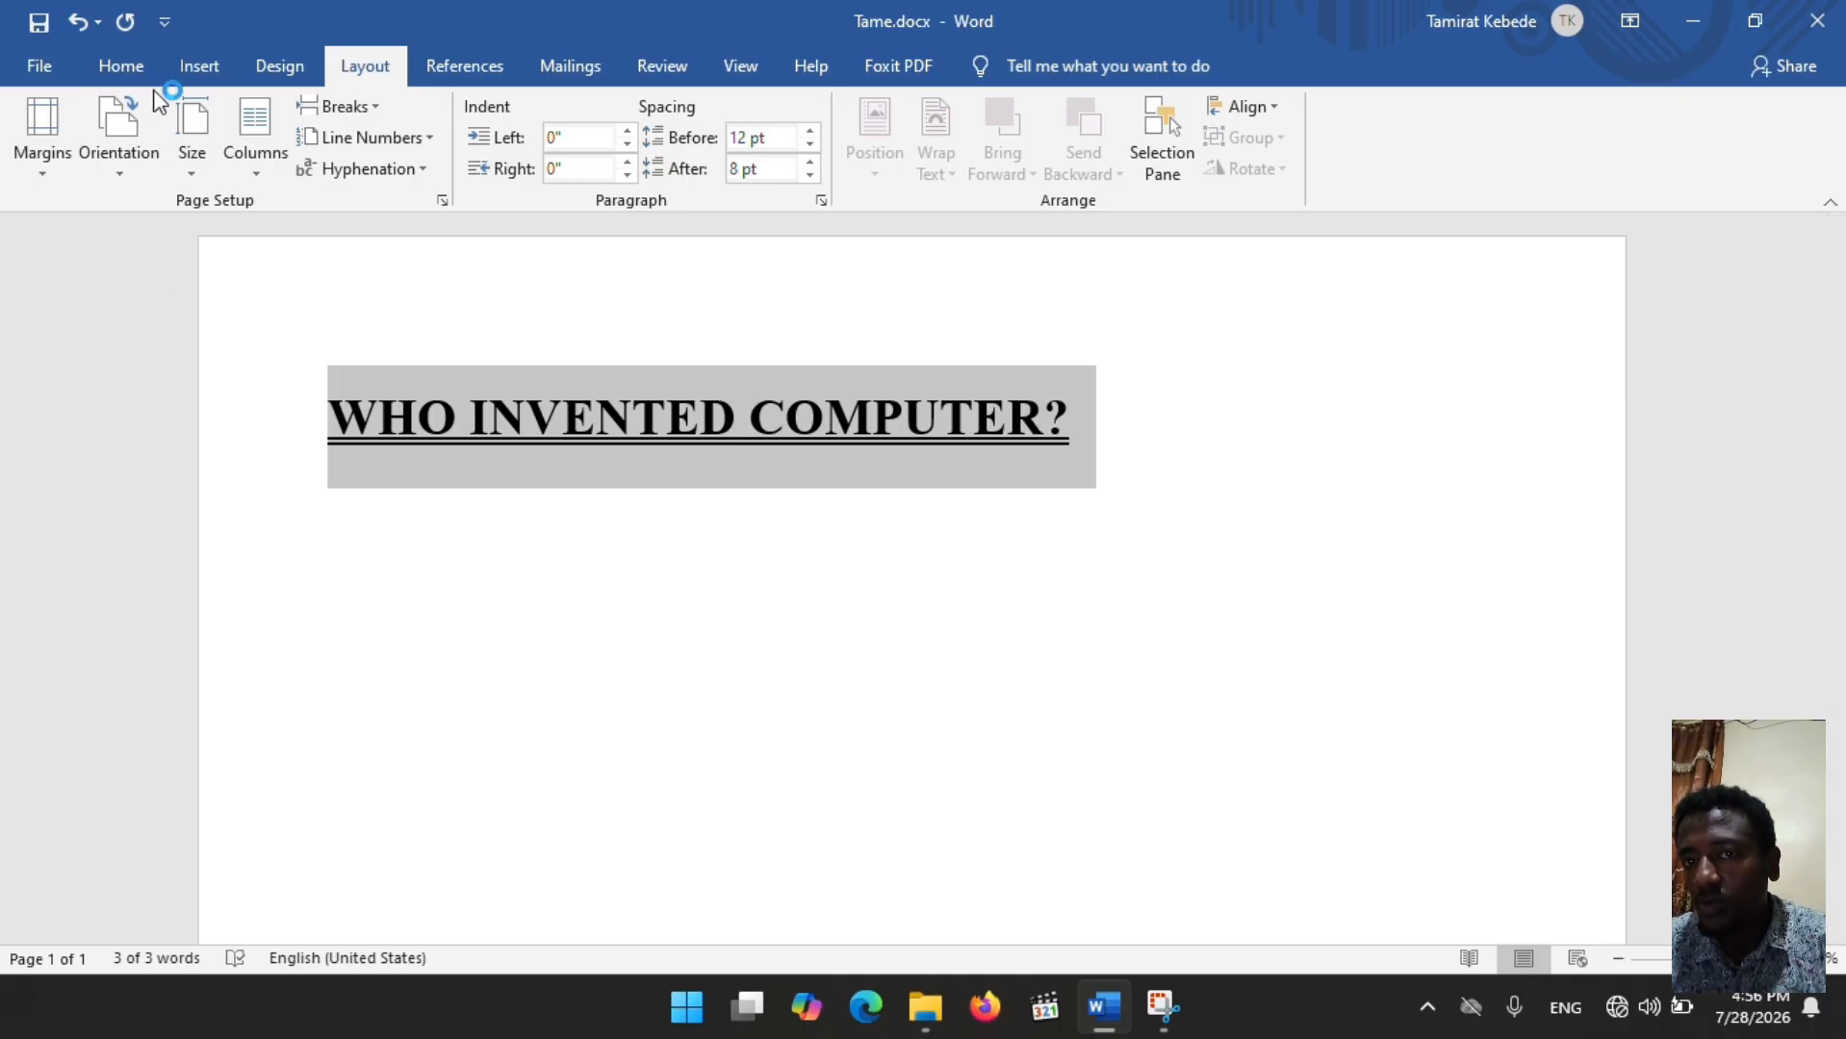
Step: Enlarge the selected heading's font size to 36
left_click(131, 79)
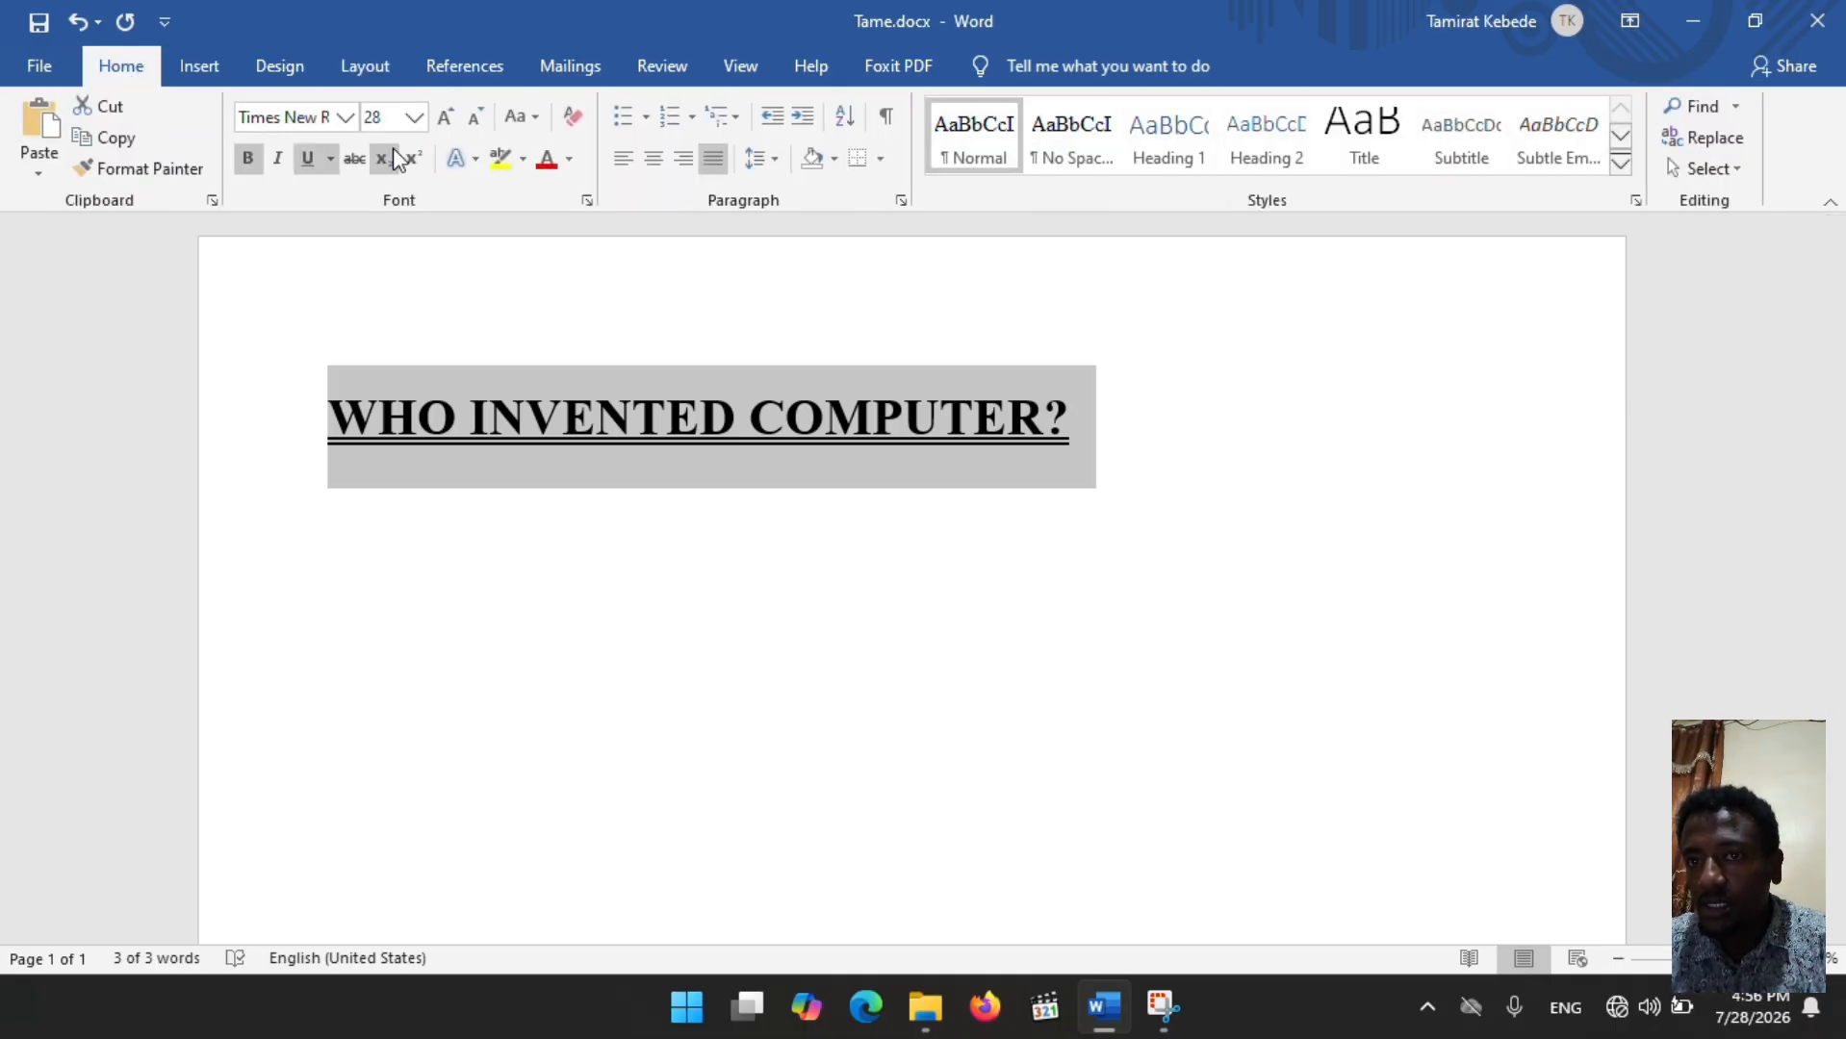
left_click(445, 123)
left_click(445, 123)
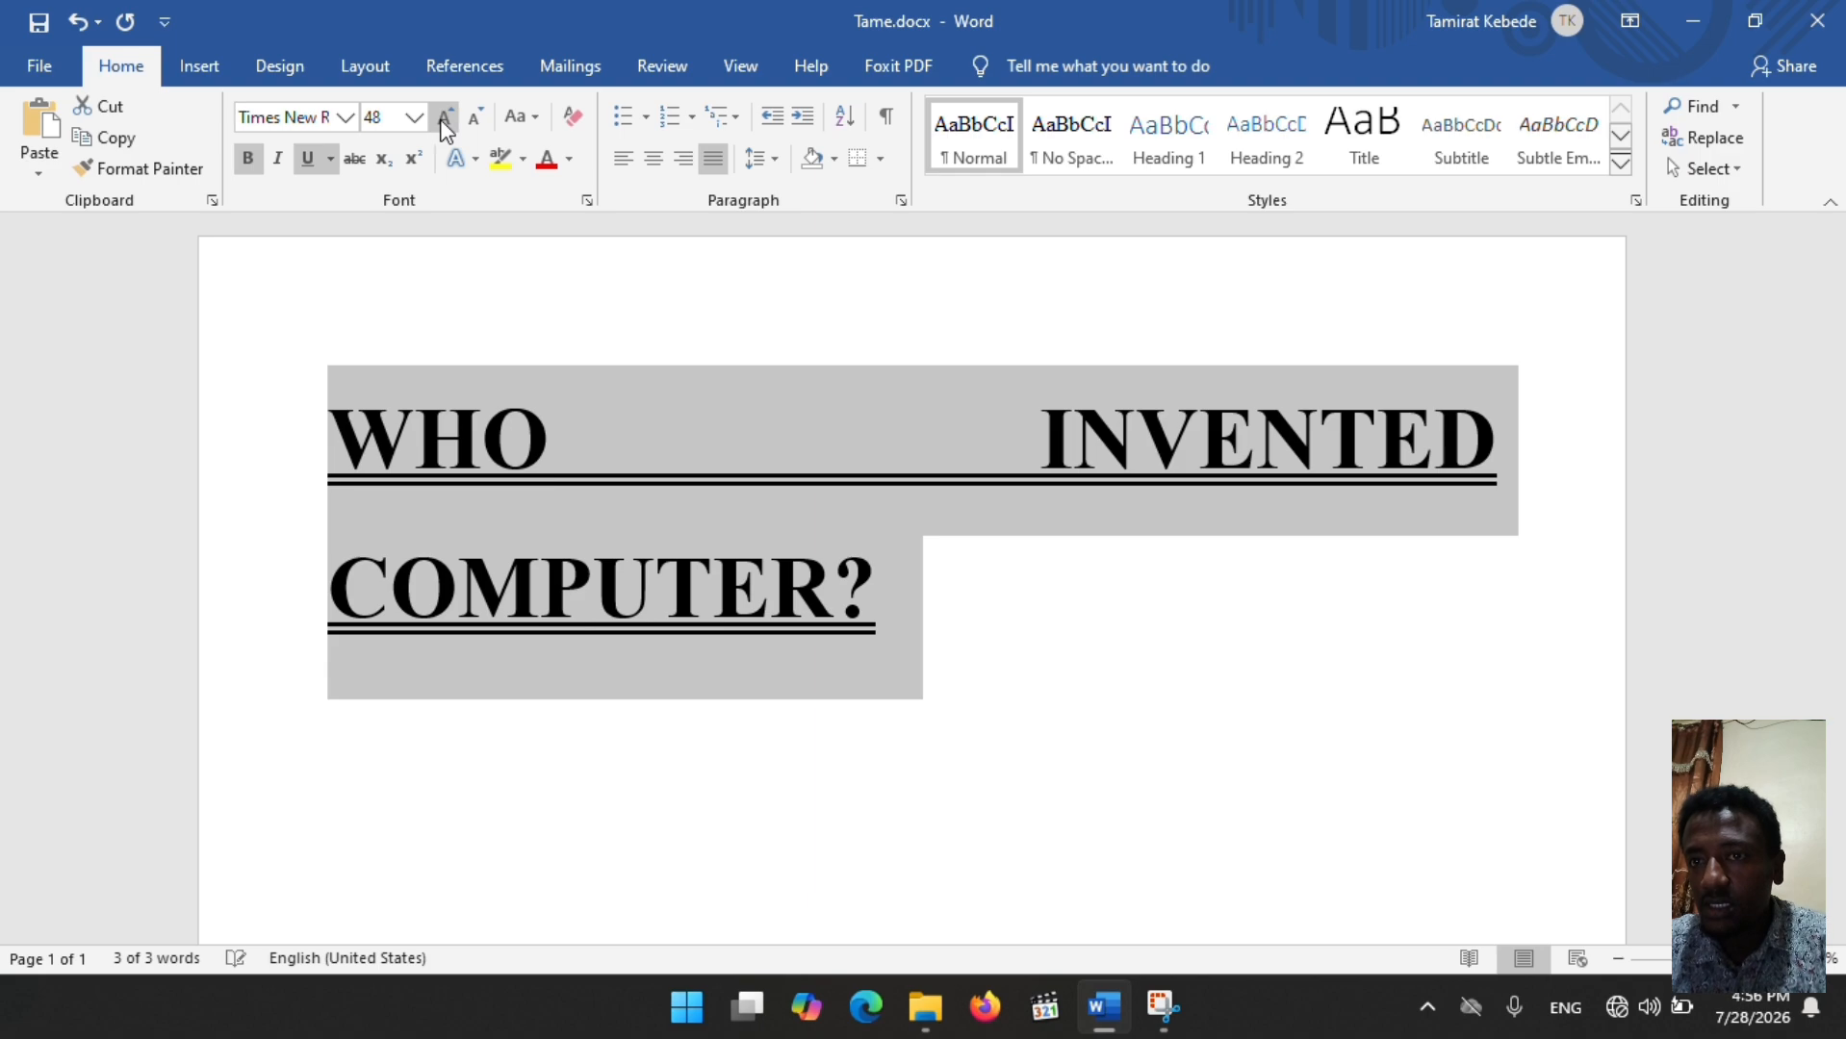
left_click(476, 123)
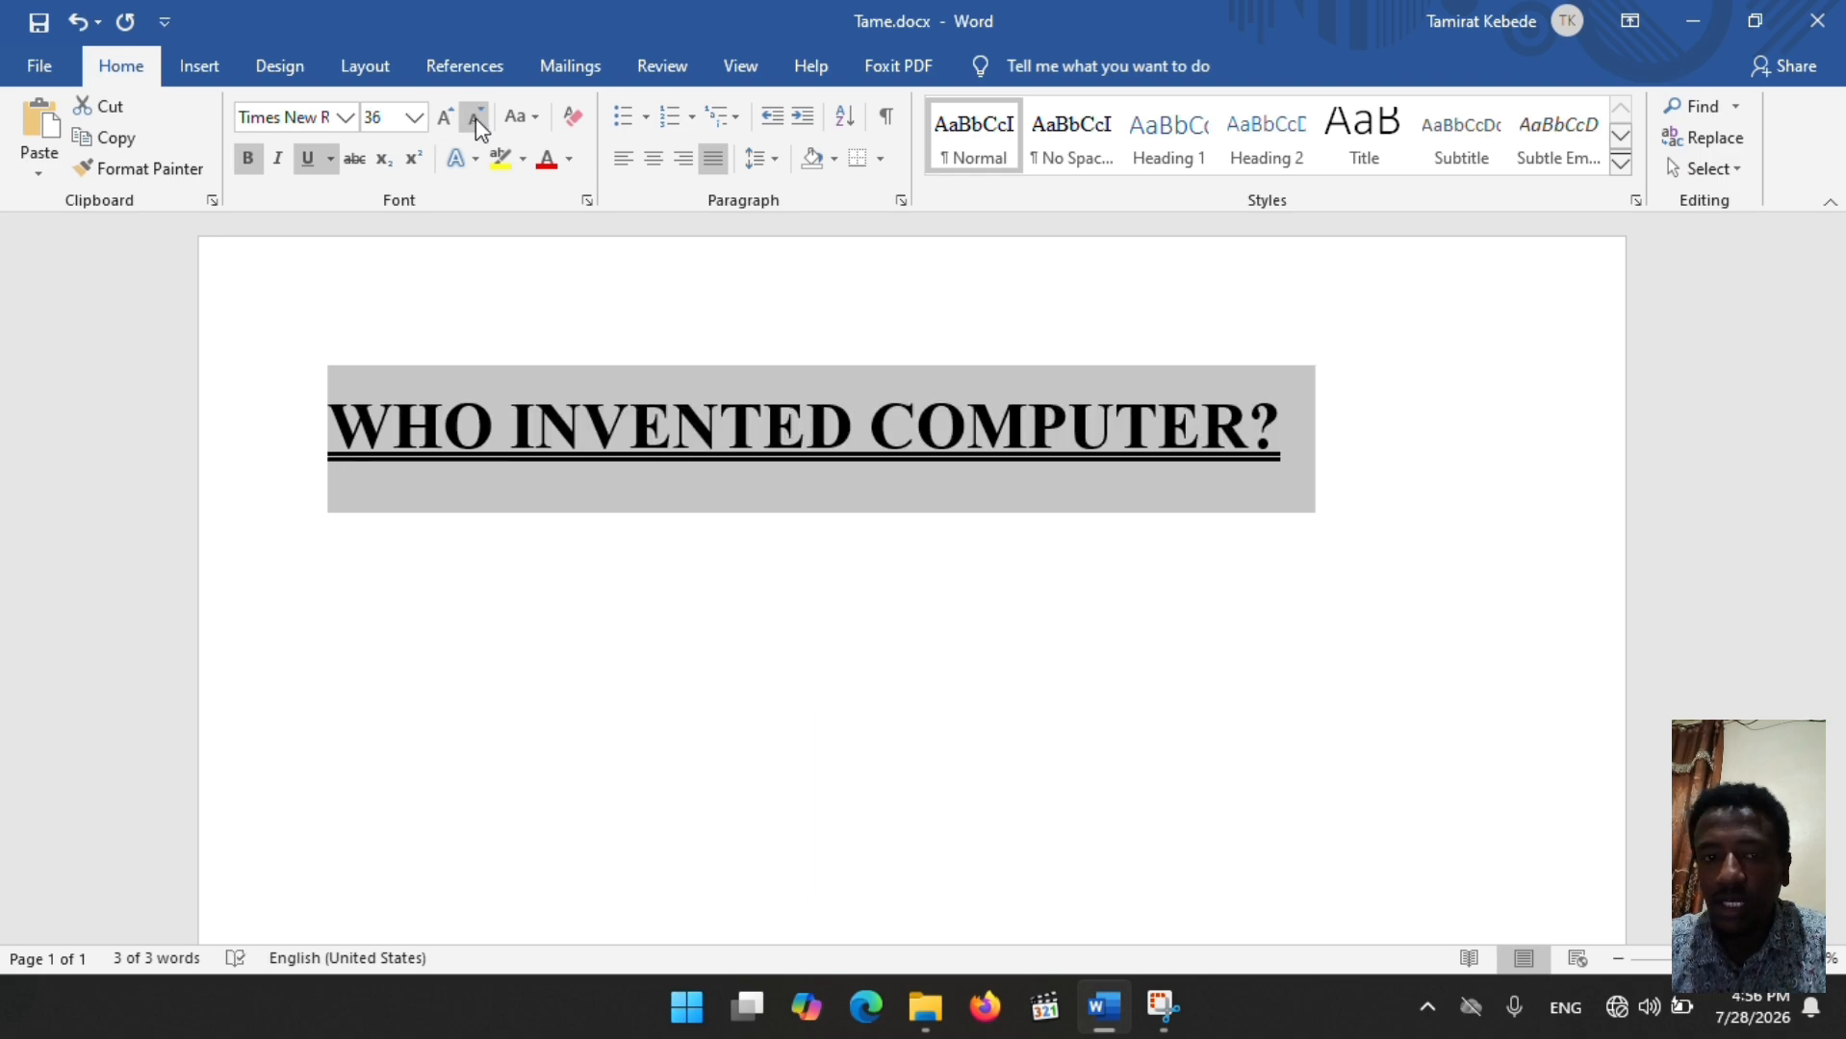
Step: Start a new line below the heading with font size 26 and an arrowhead bullet
left_click(1287, 438)
key("Return")
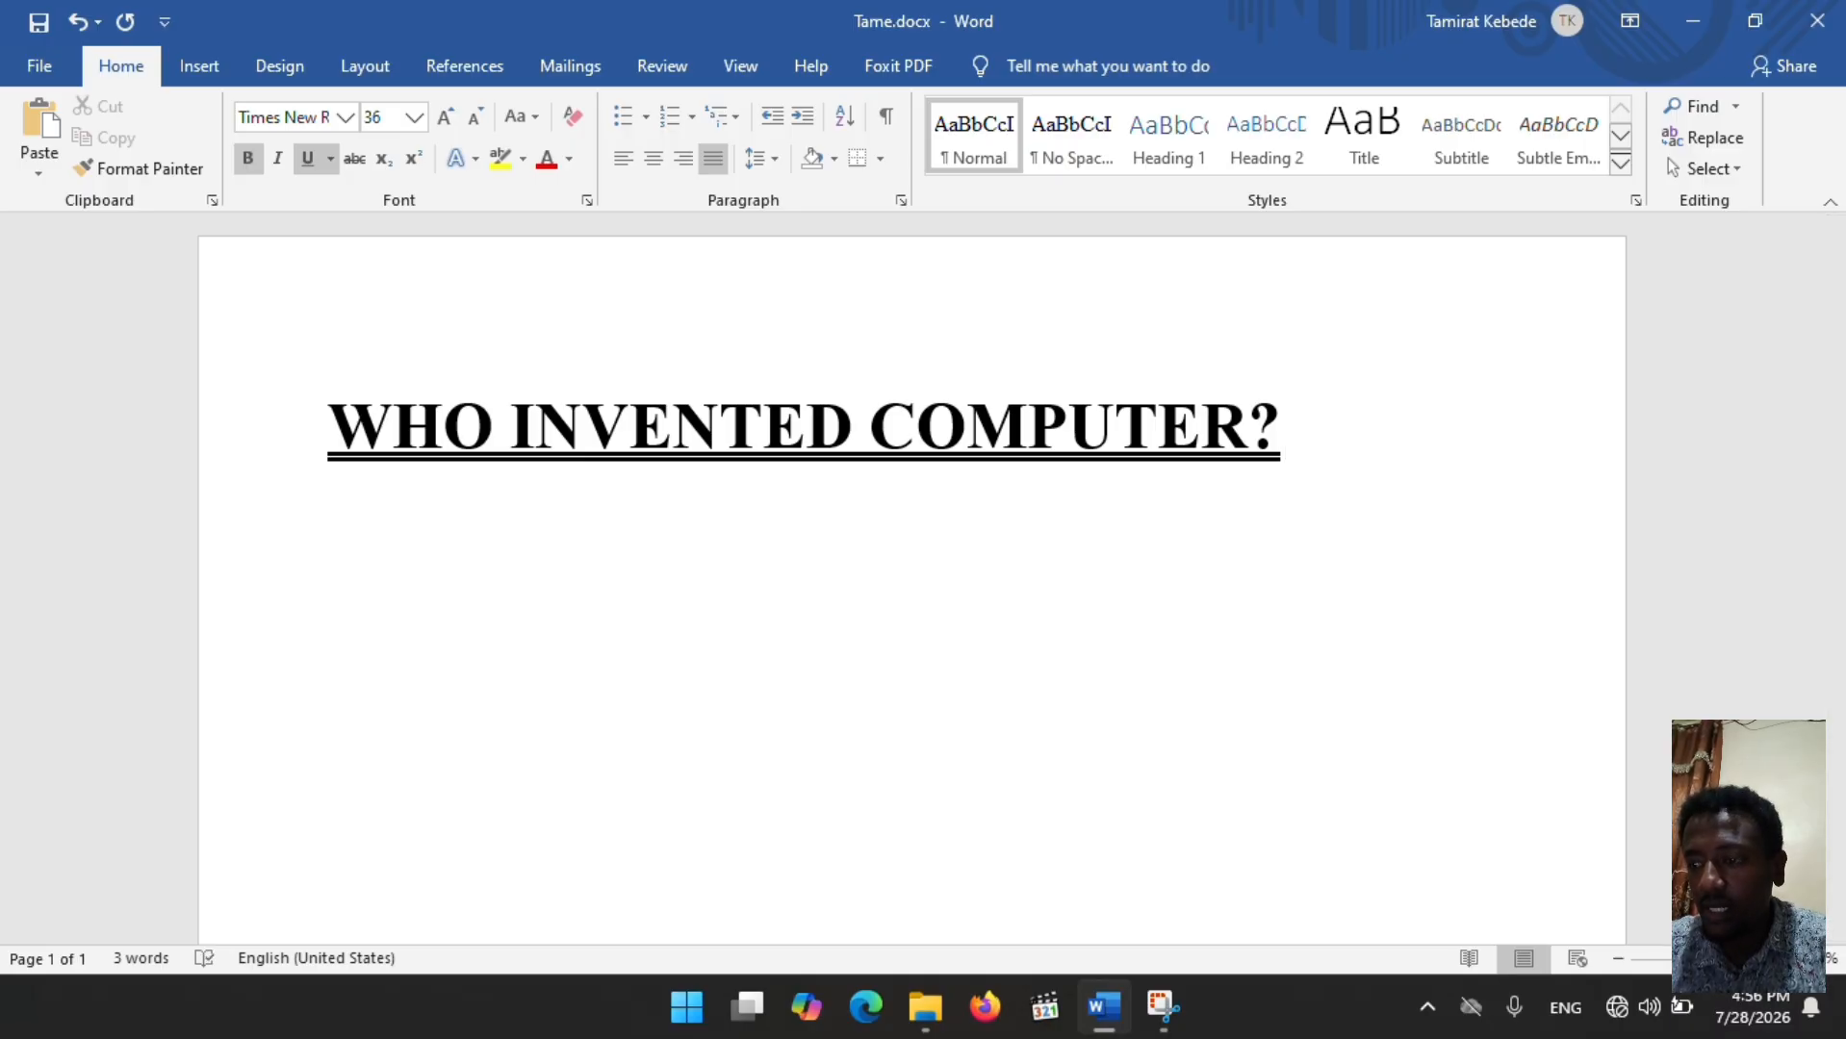
left_click(472, 118)
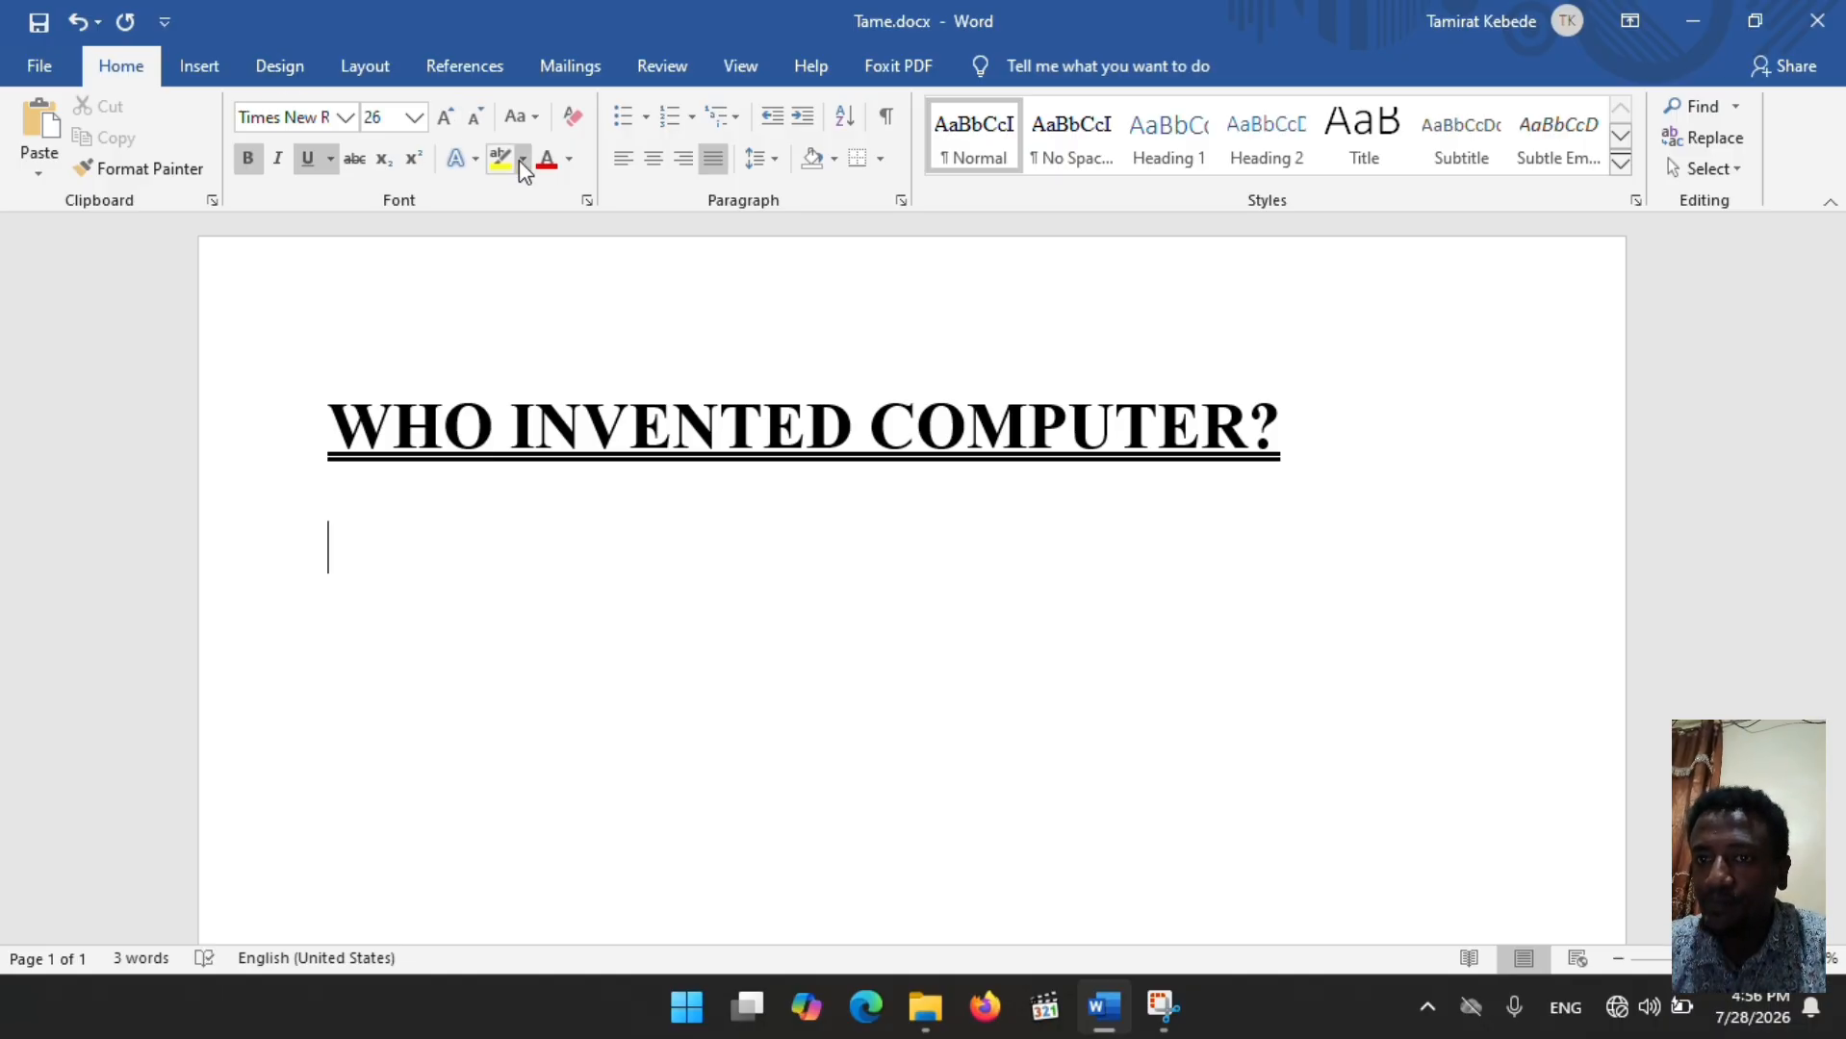
left_click(646, 117)
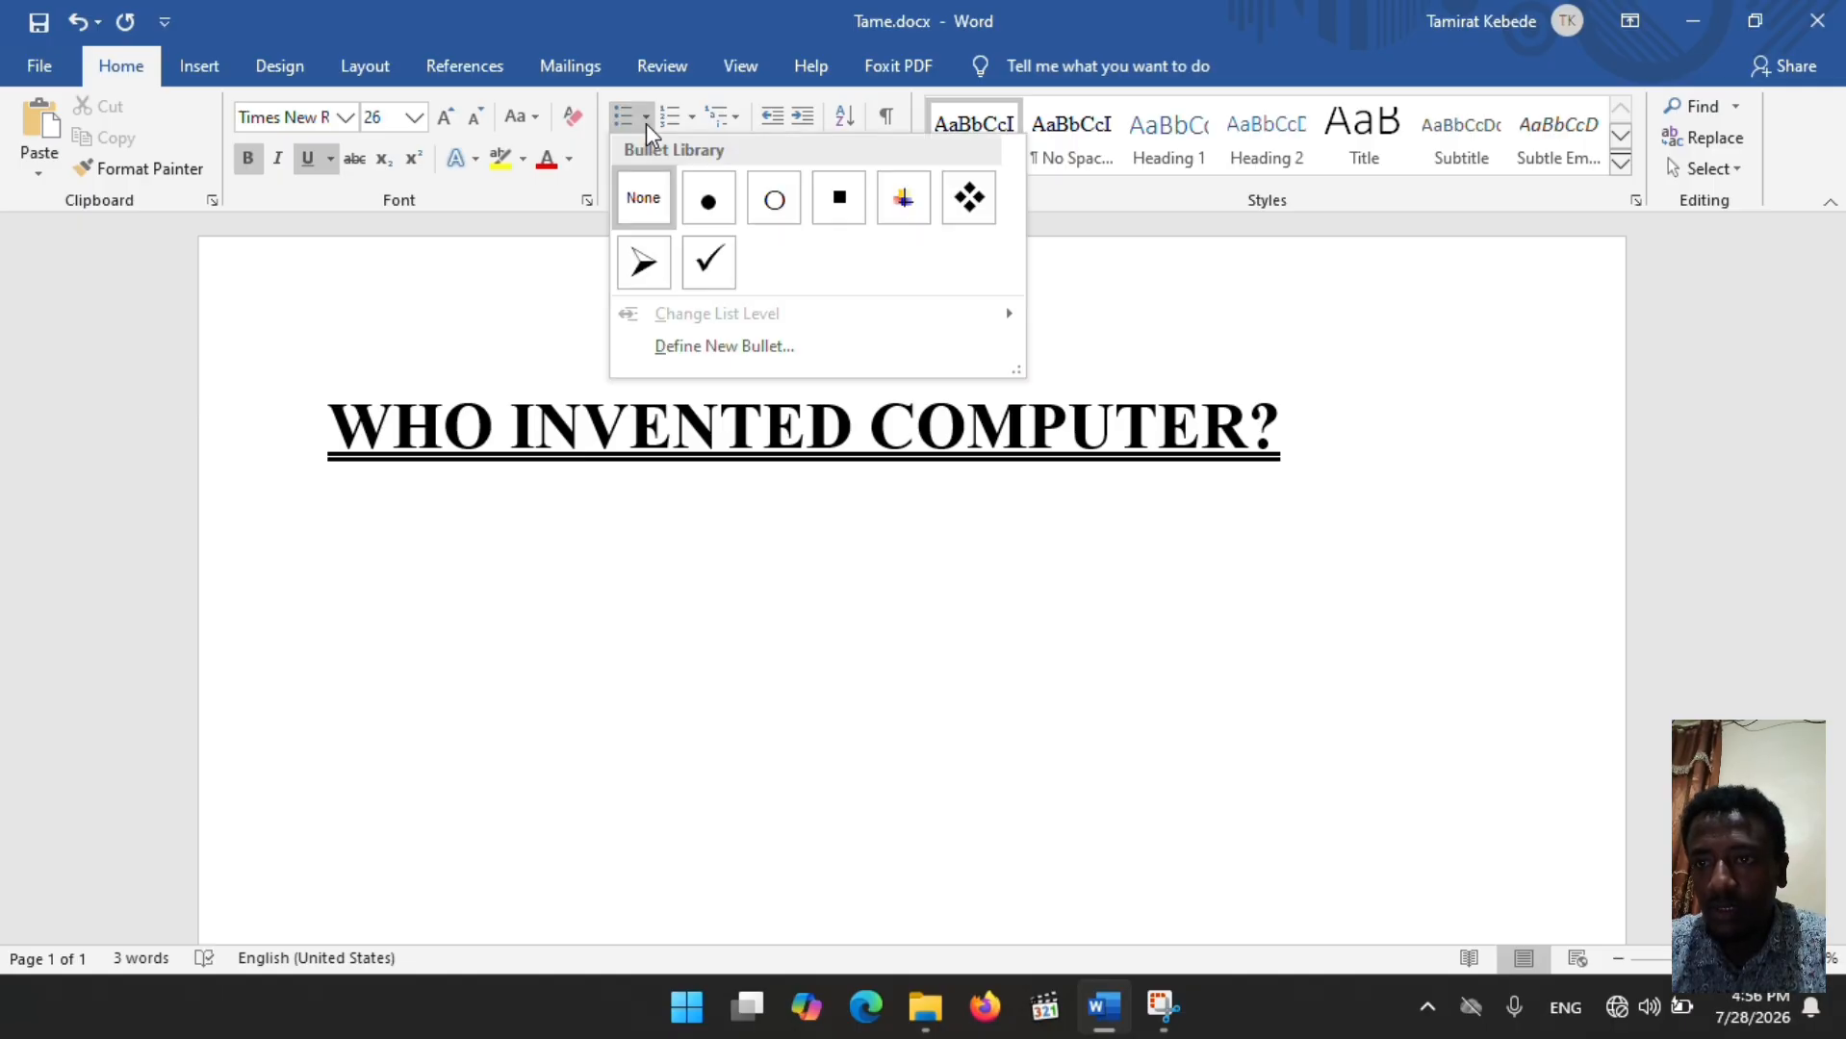
left_click(646, 261)
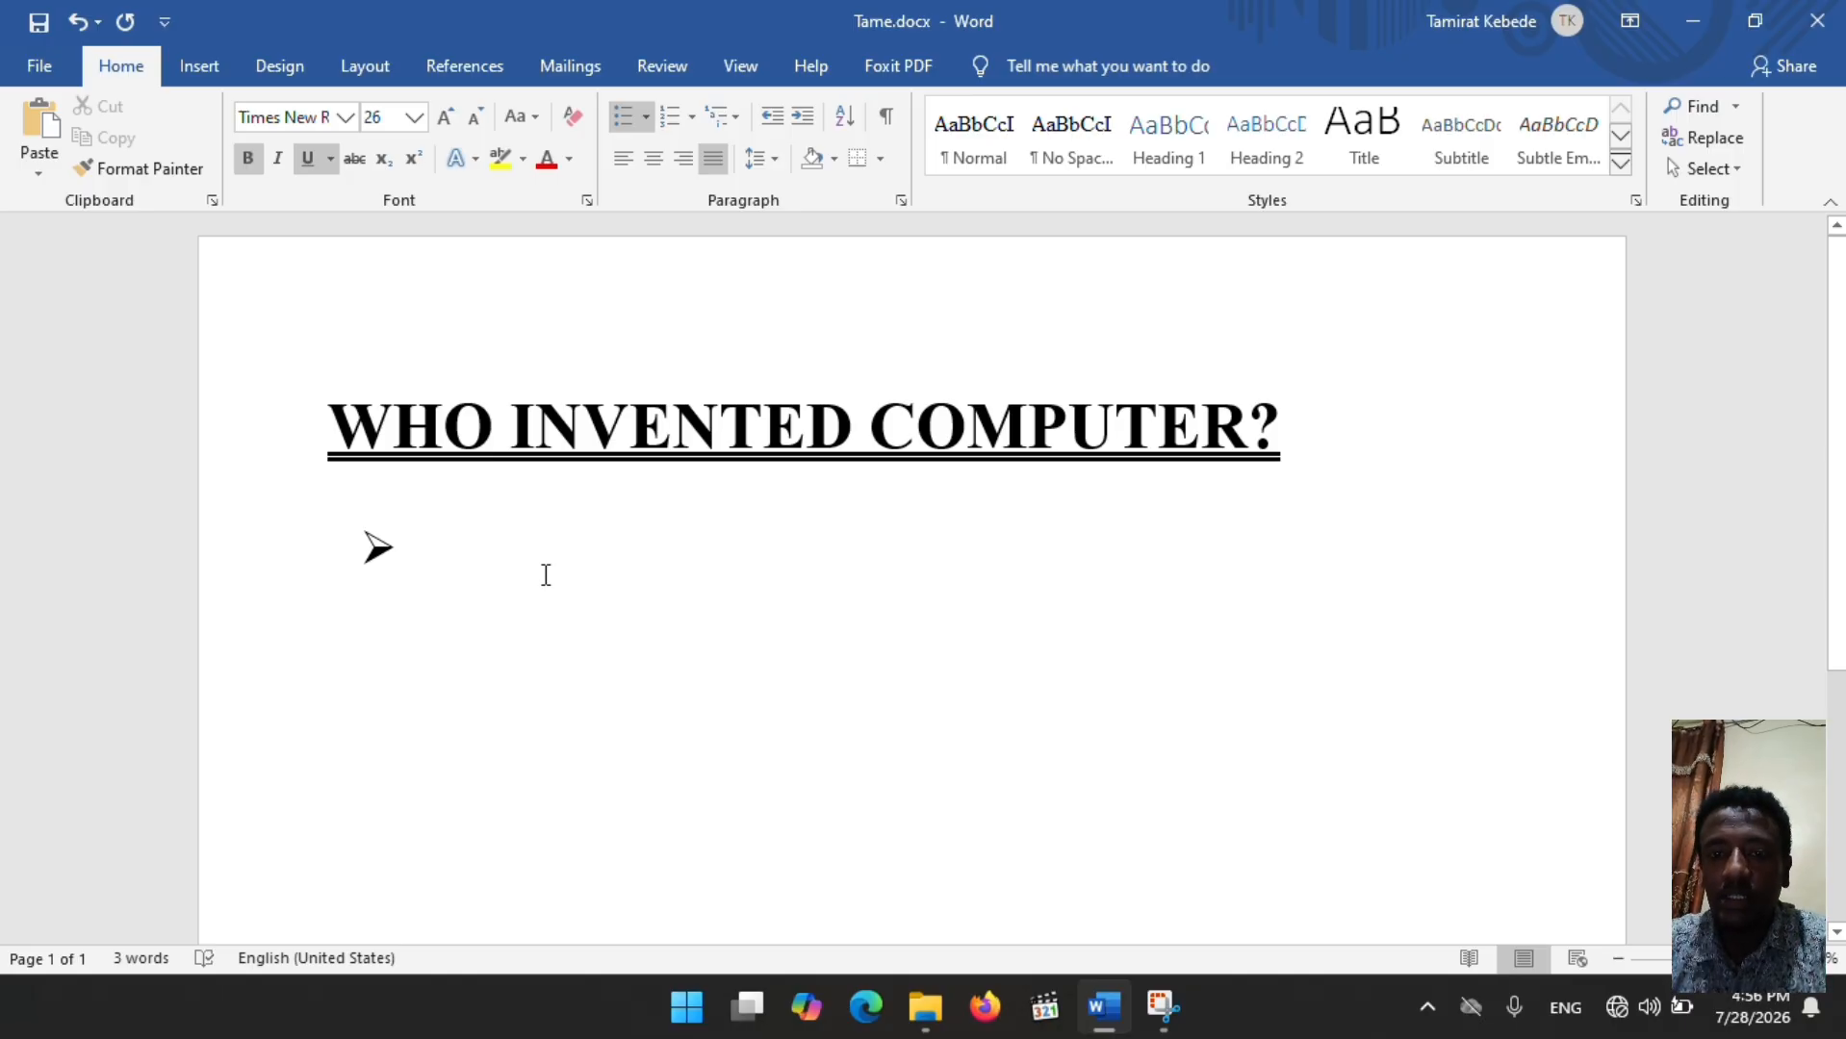
Step: Replace the double underline at the empty bullet with a dotted underline, leaving bold on
type("C")
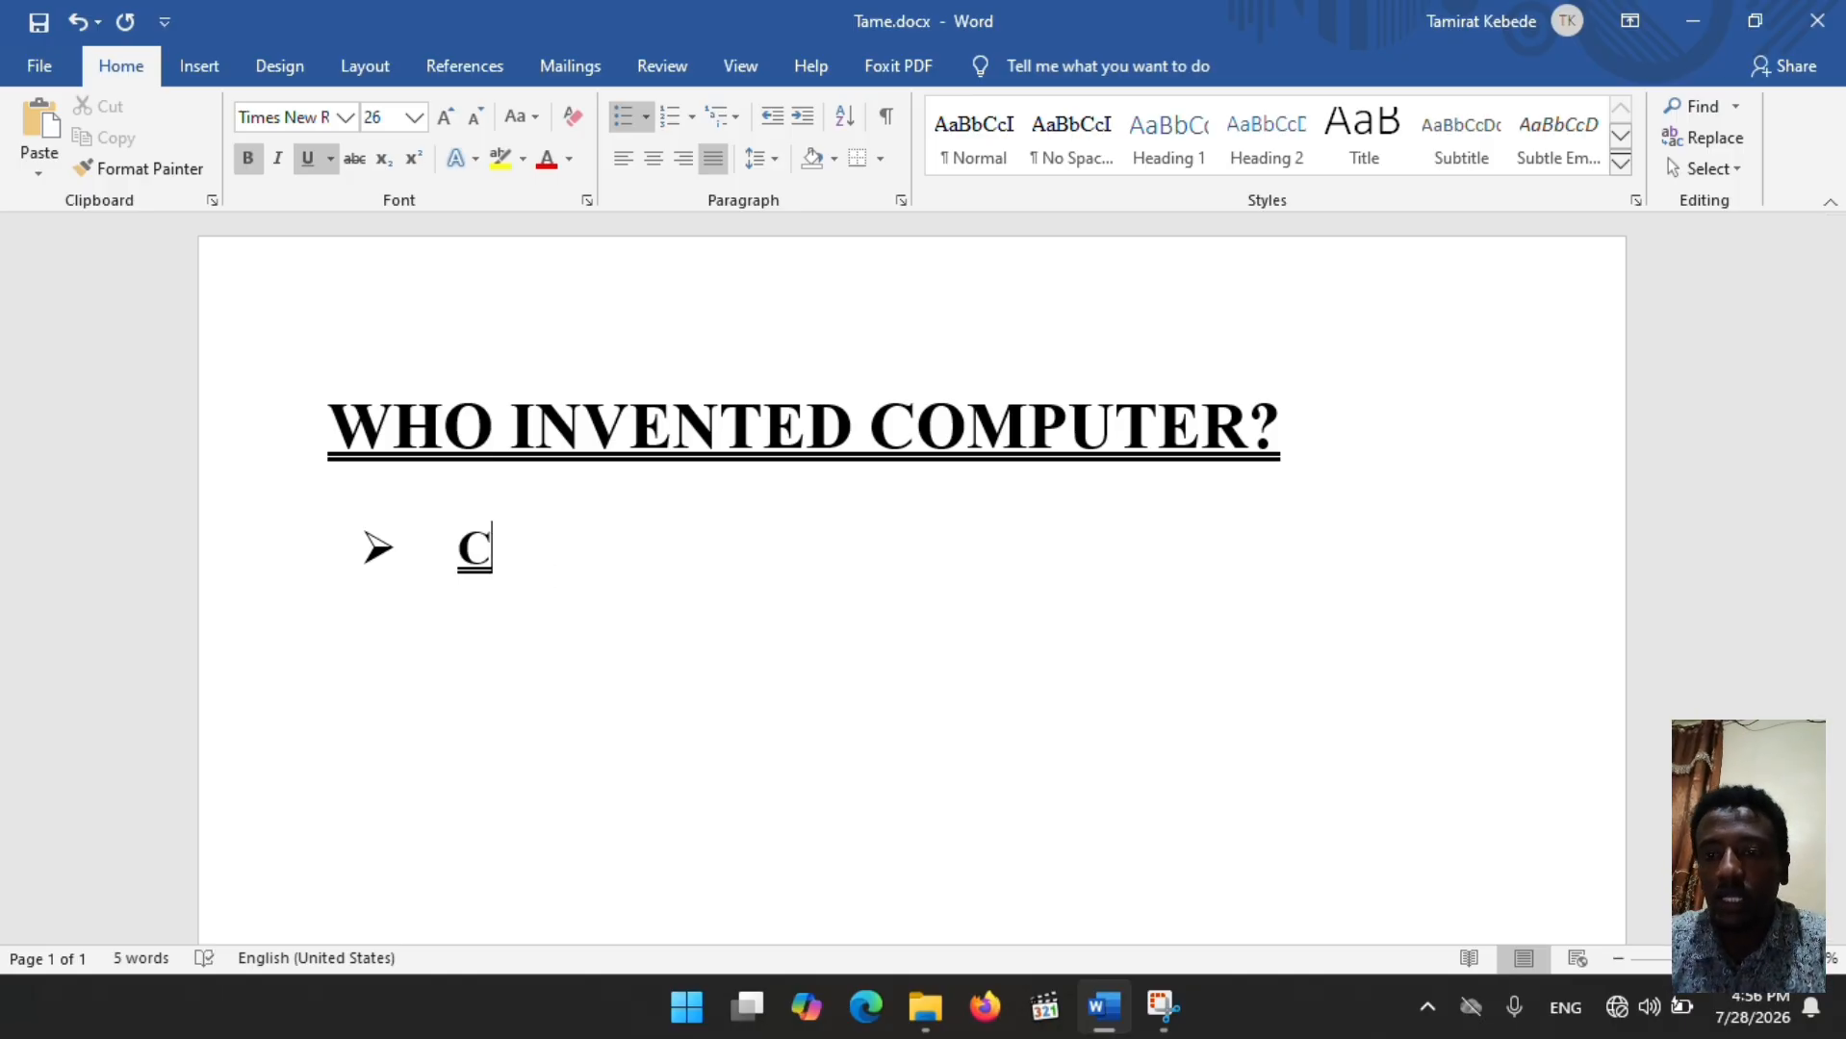
key("BackSpace")
left_click(309, 161)
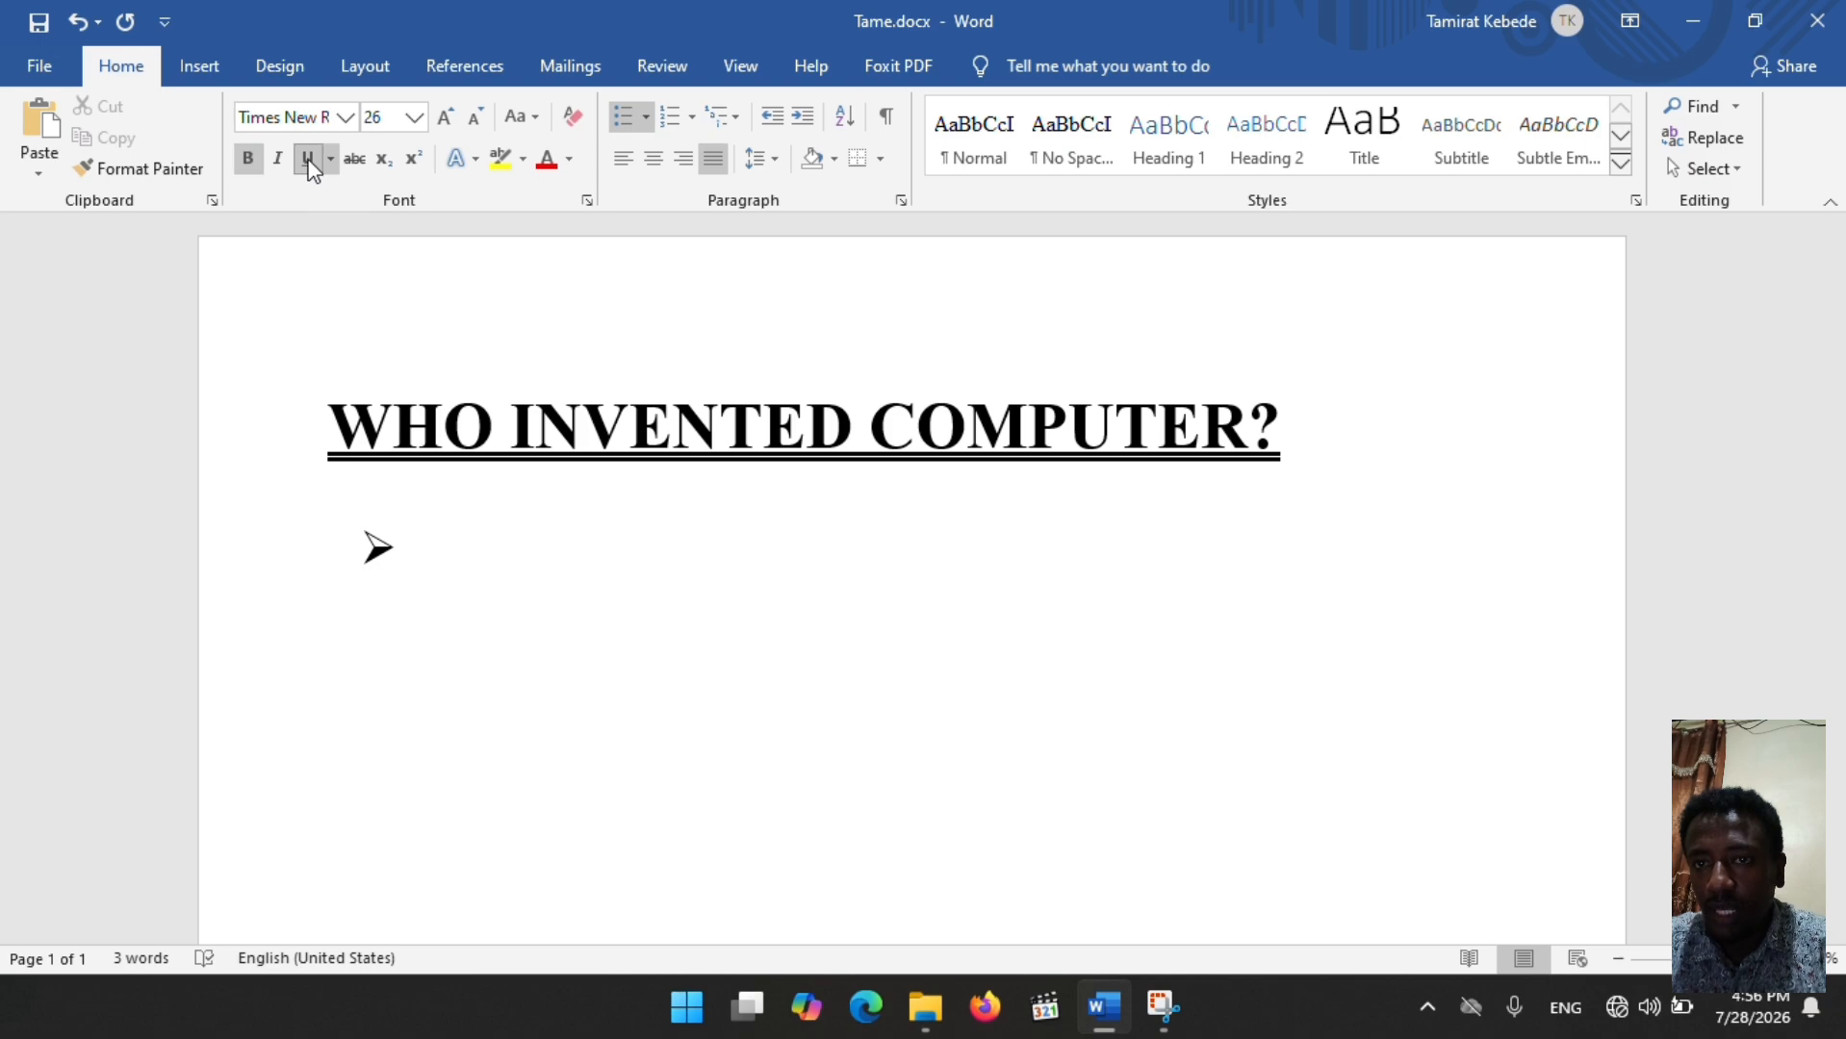
left_click(249, 161)
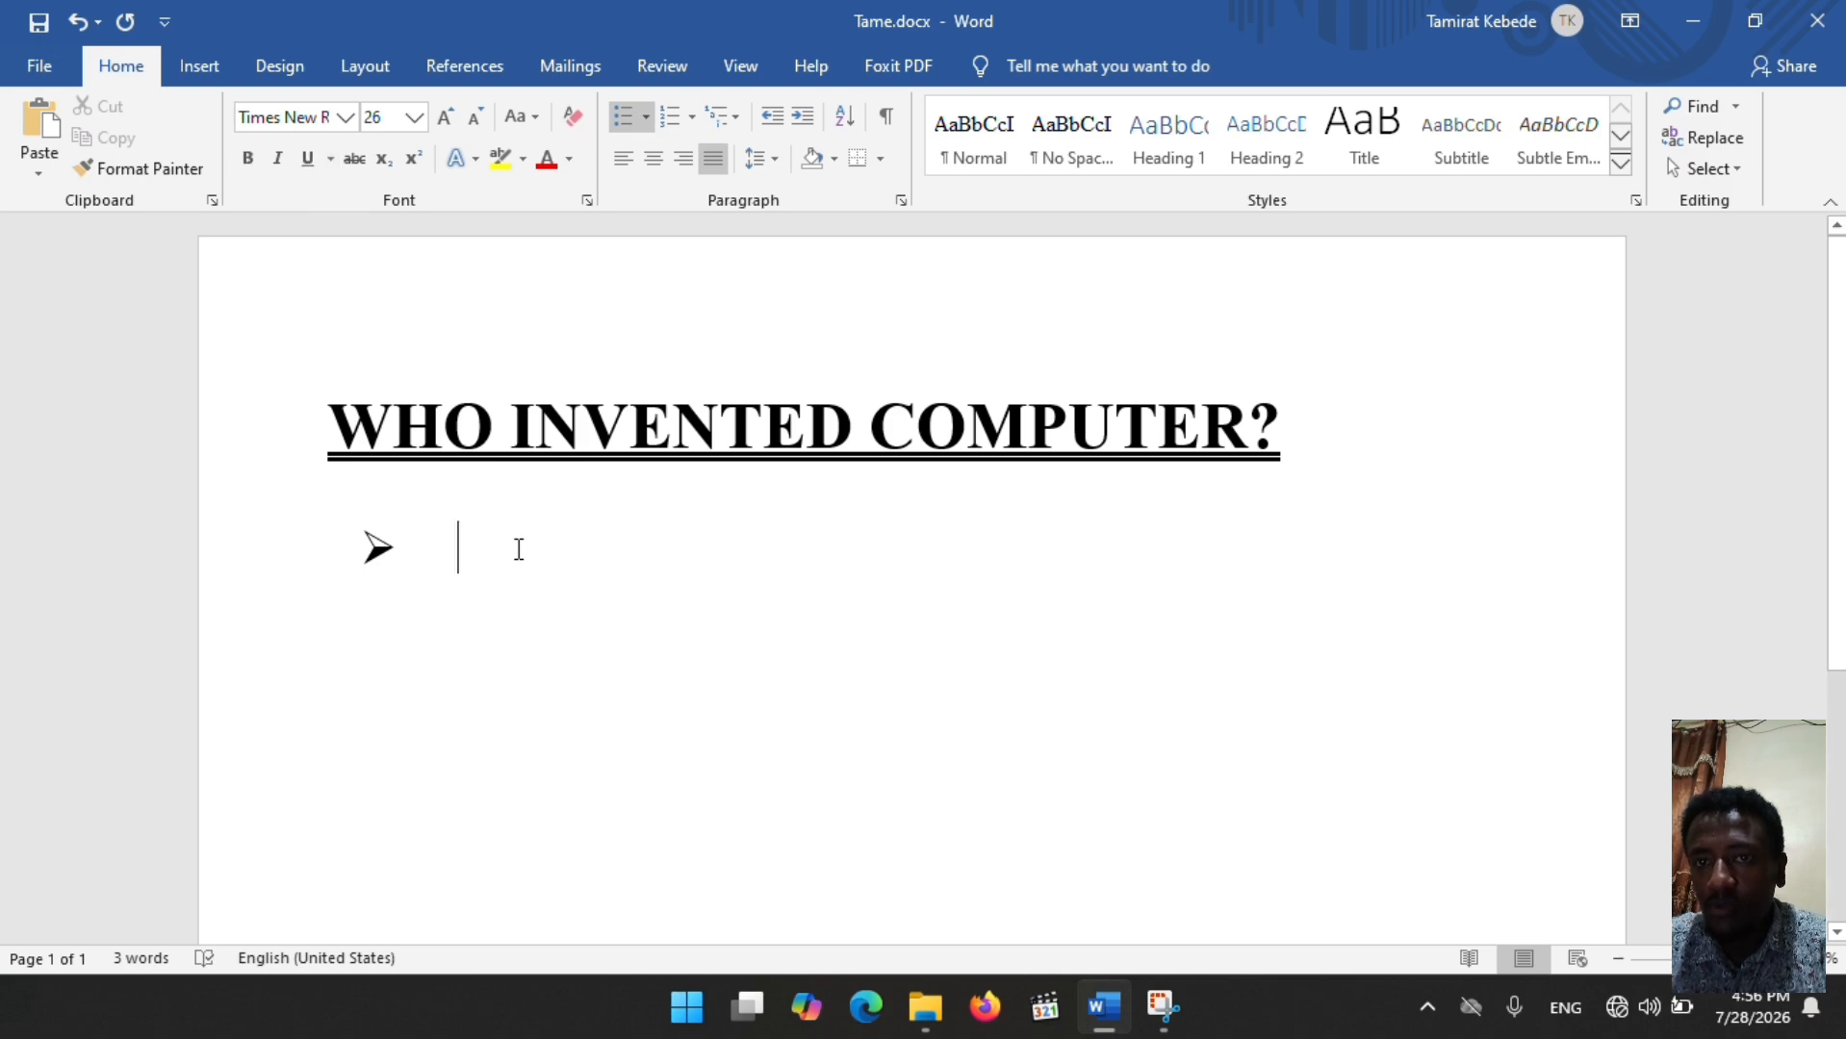
left_click(249, 170)
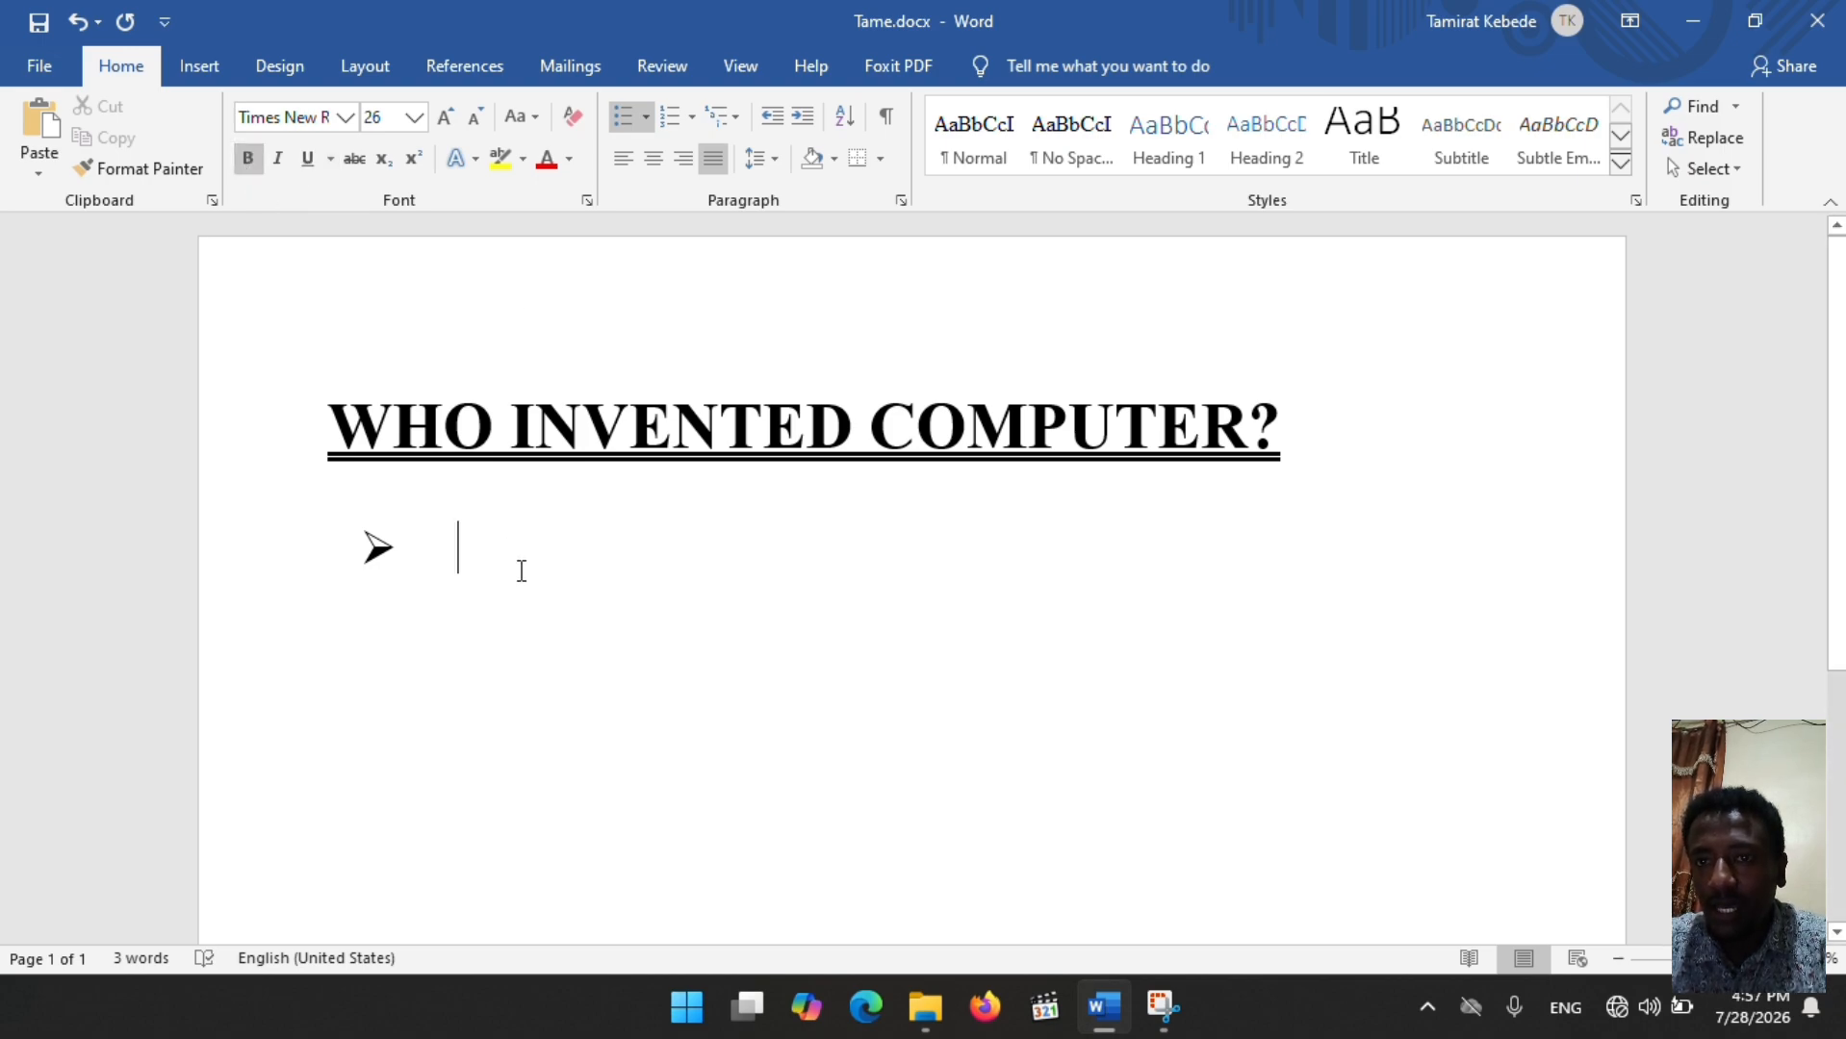
left_click(333, 163)
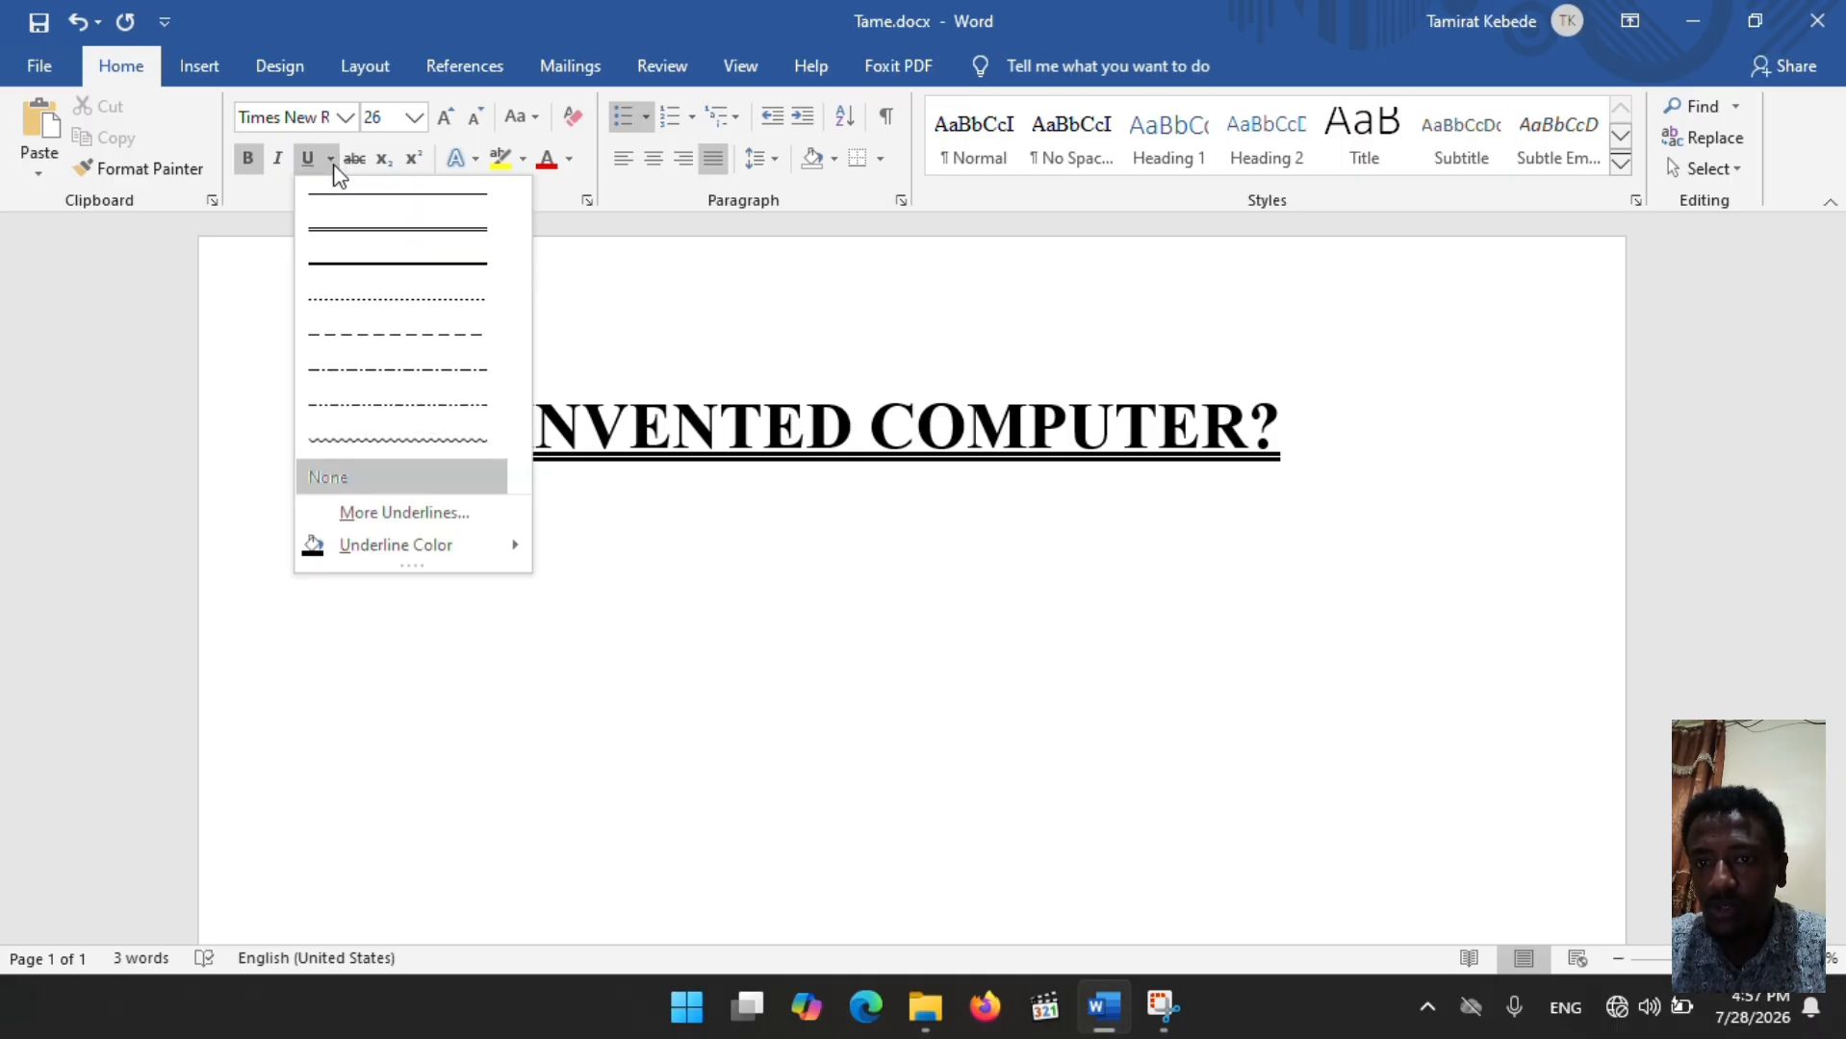
left_click(366, 295)
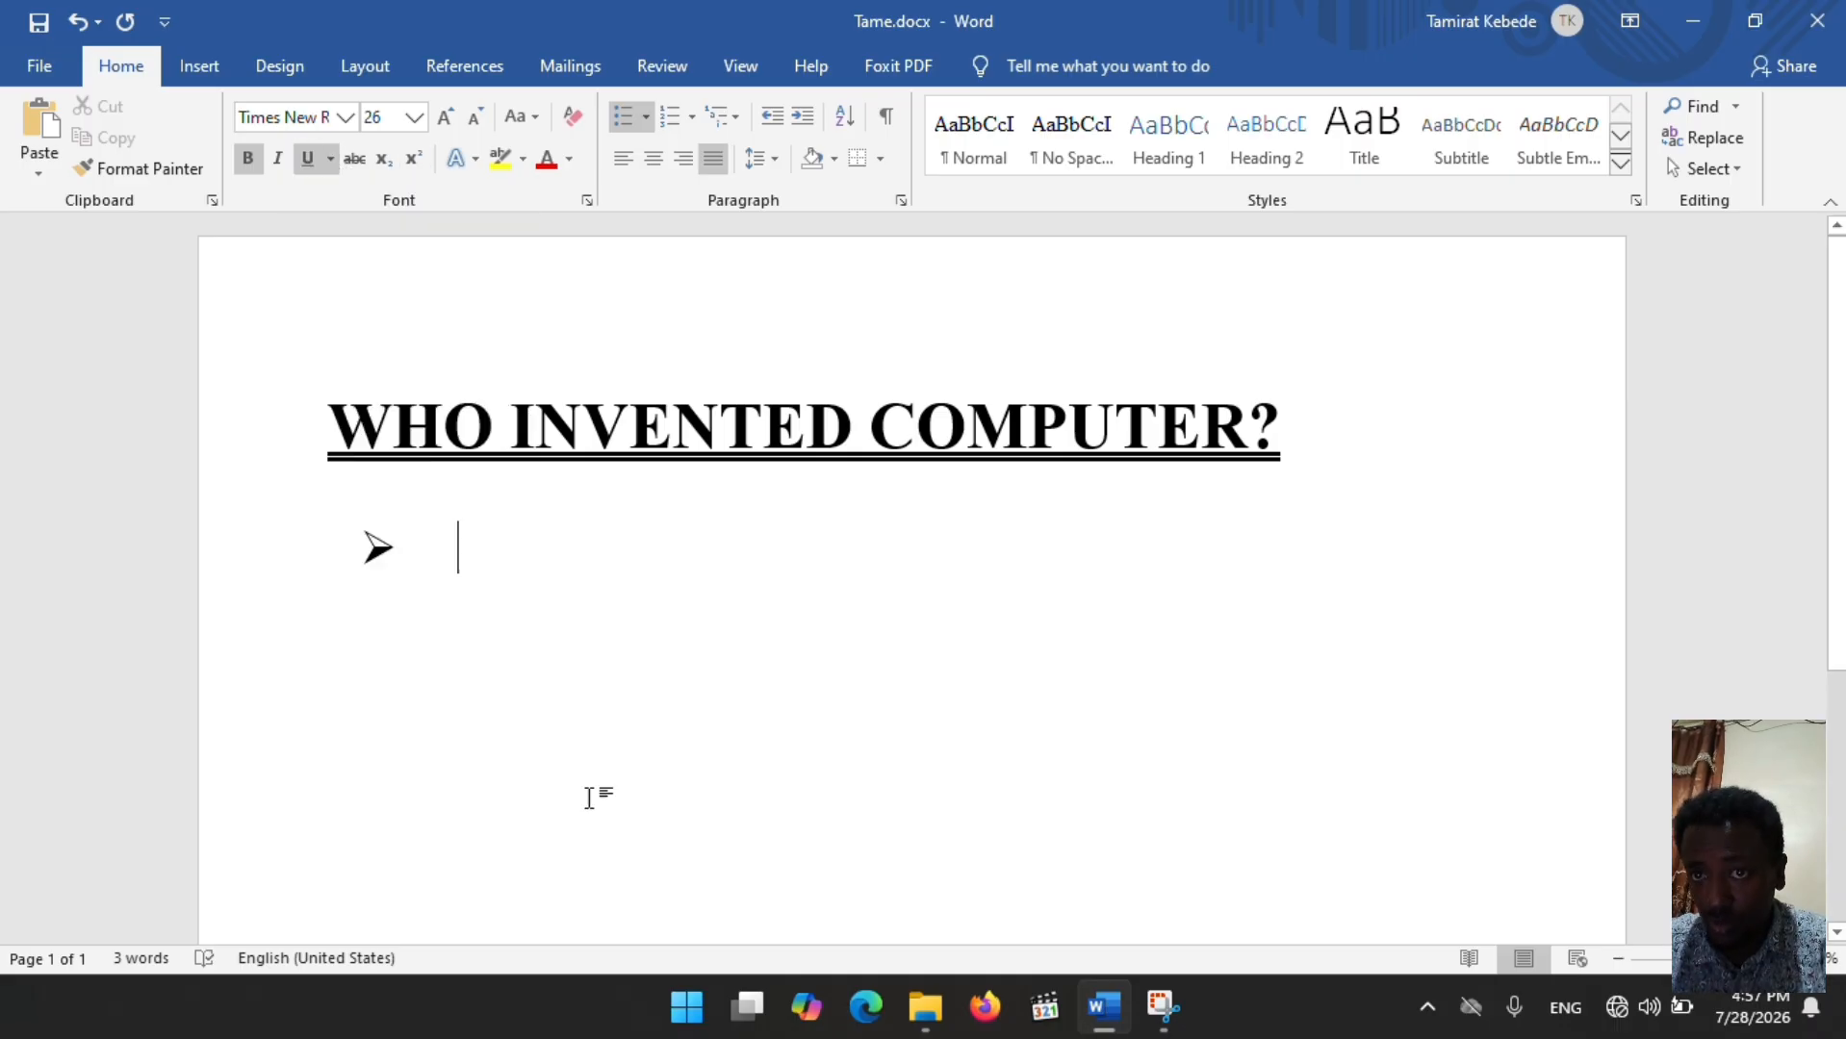
Step: Enter "Charles Babbage" as the text of the arrow bullet below the heading
type("c")
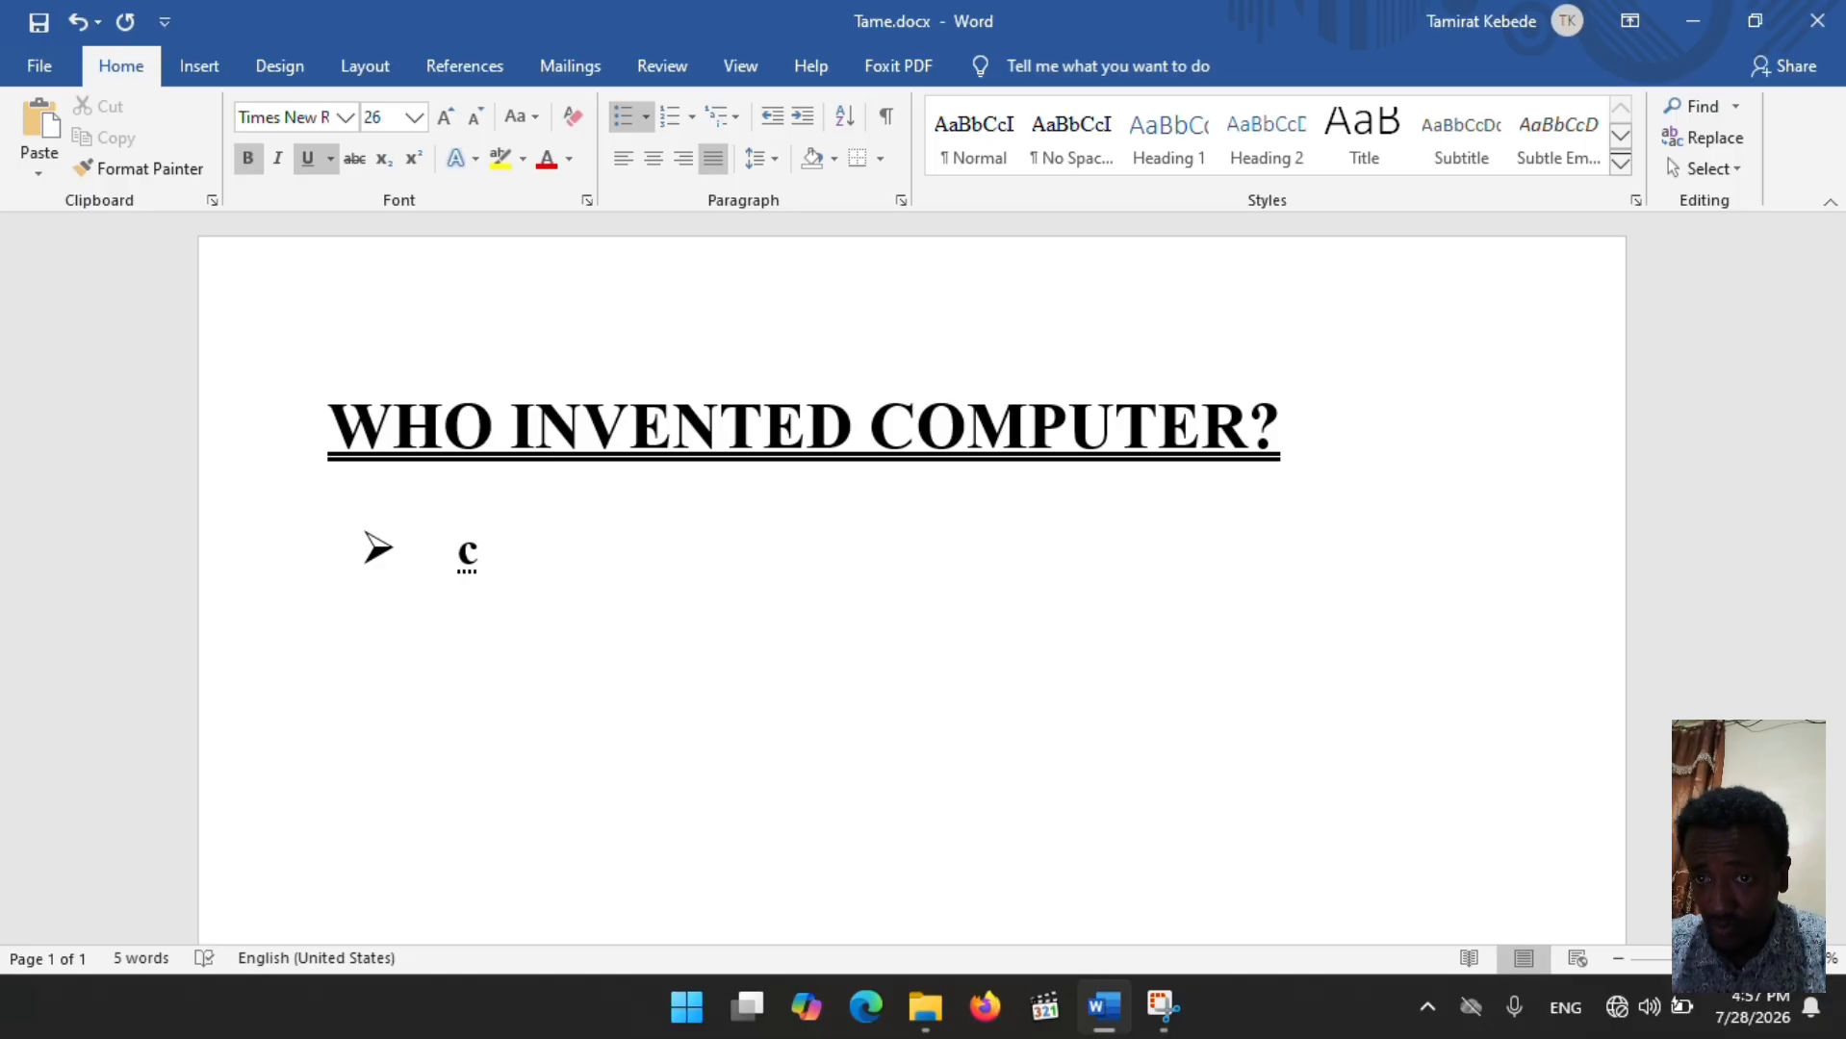
type("har")
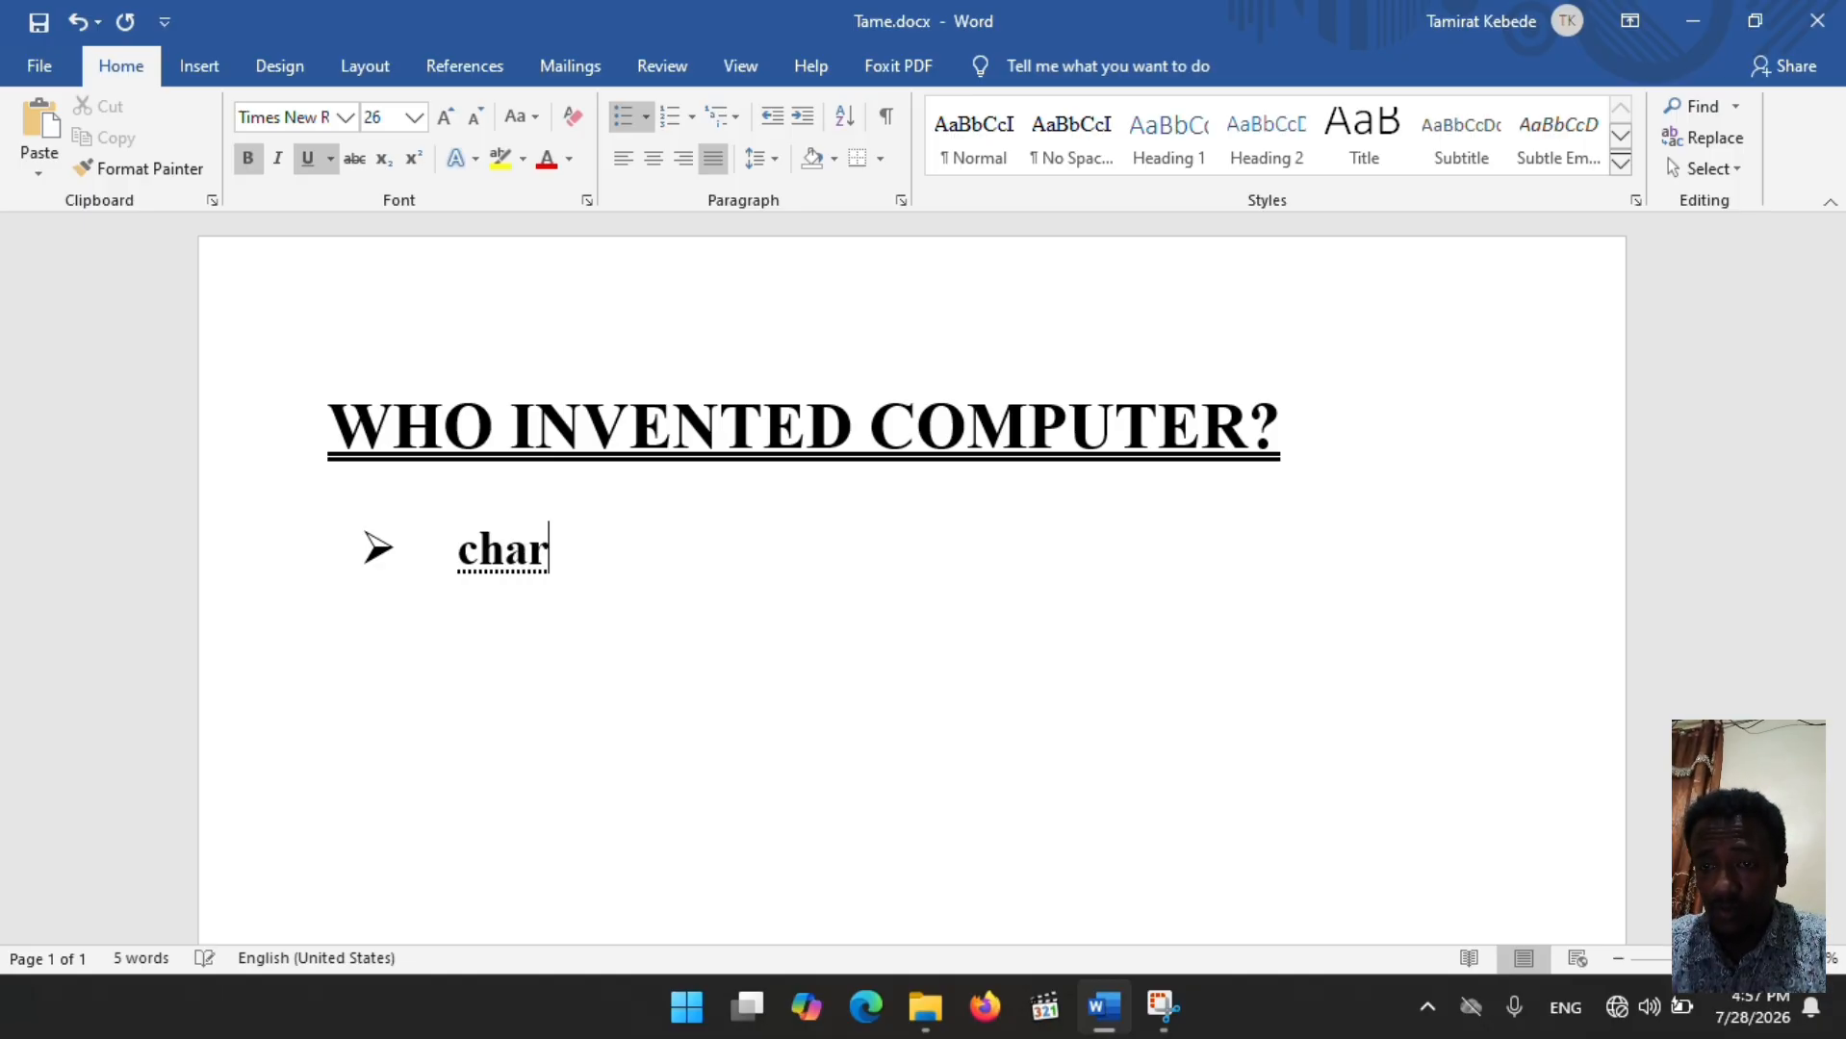
type("les")
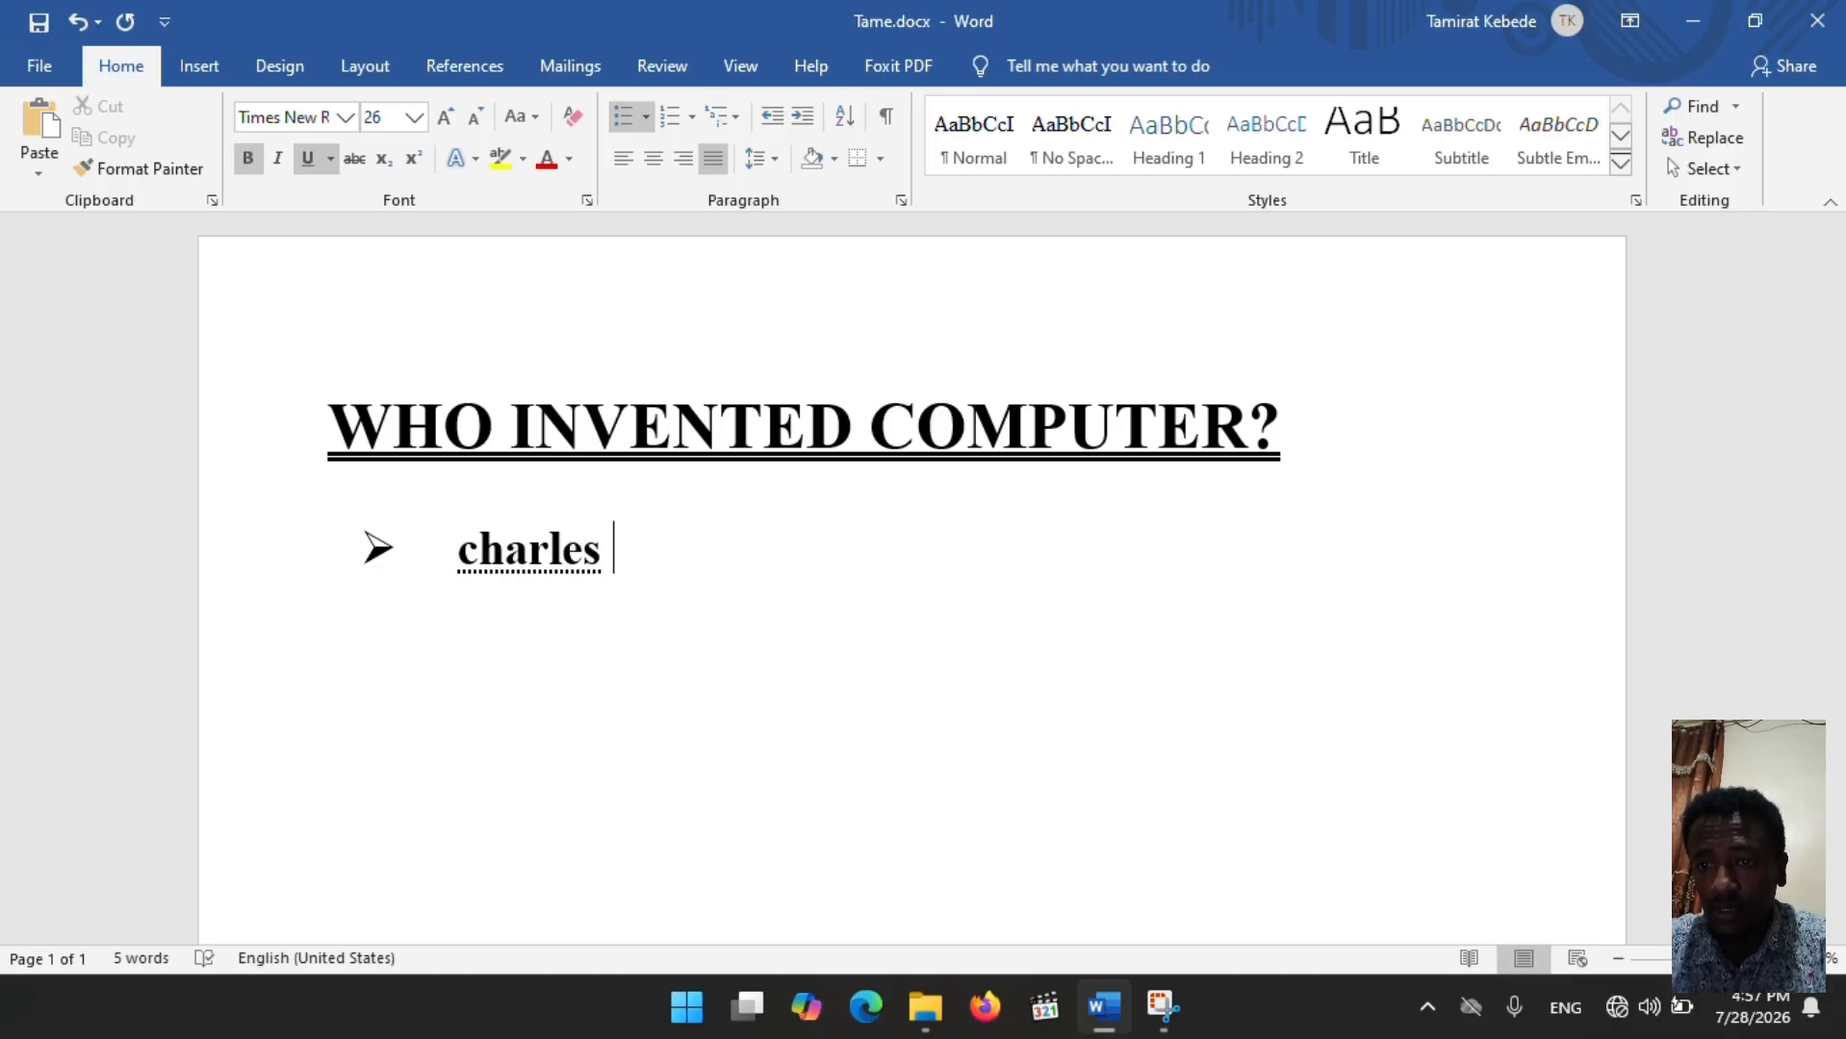
type(" B")
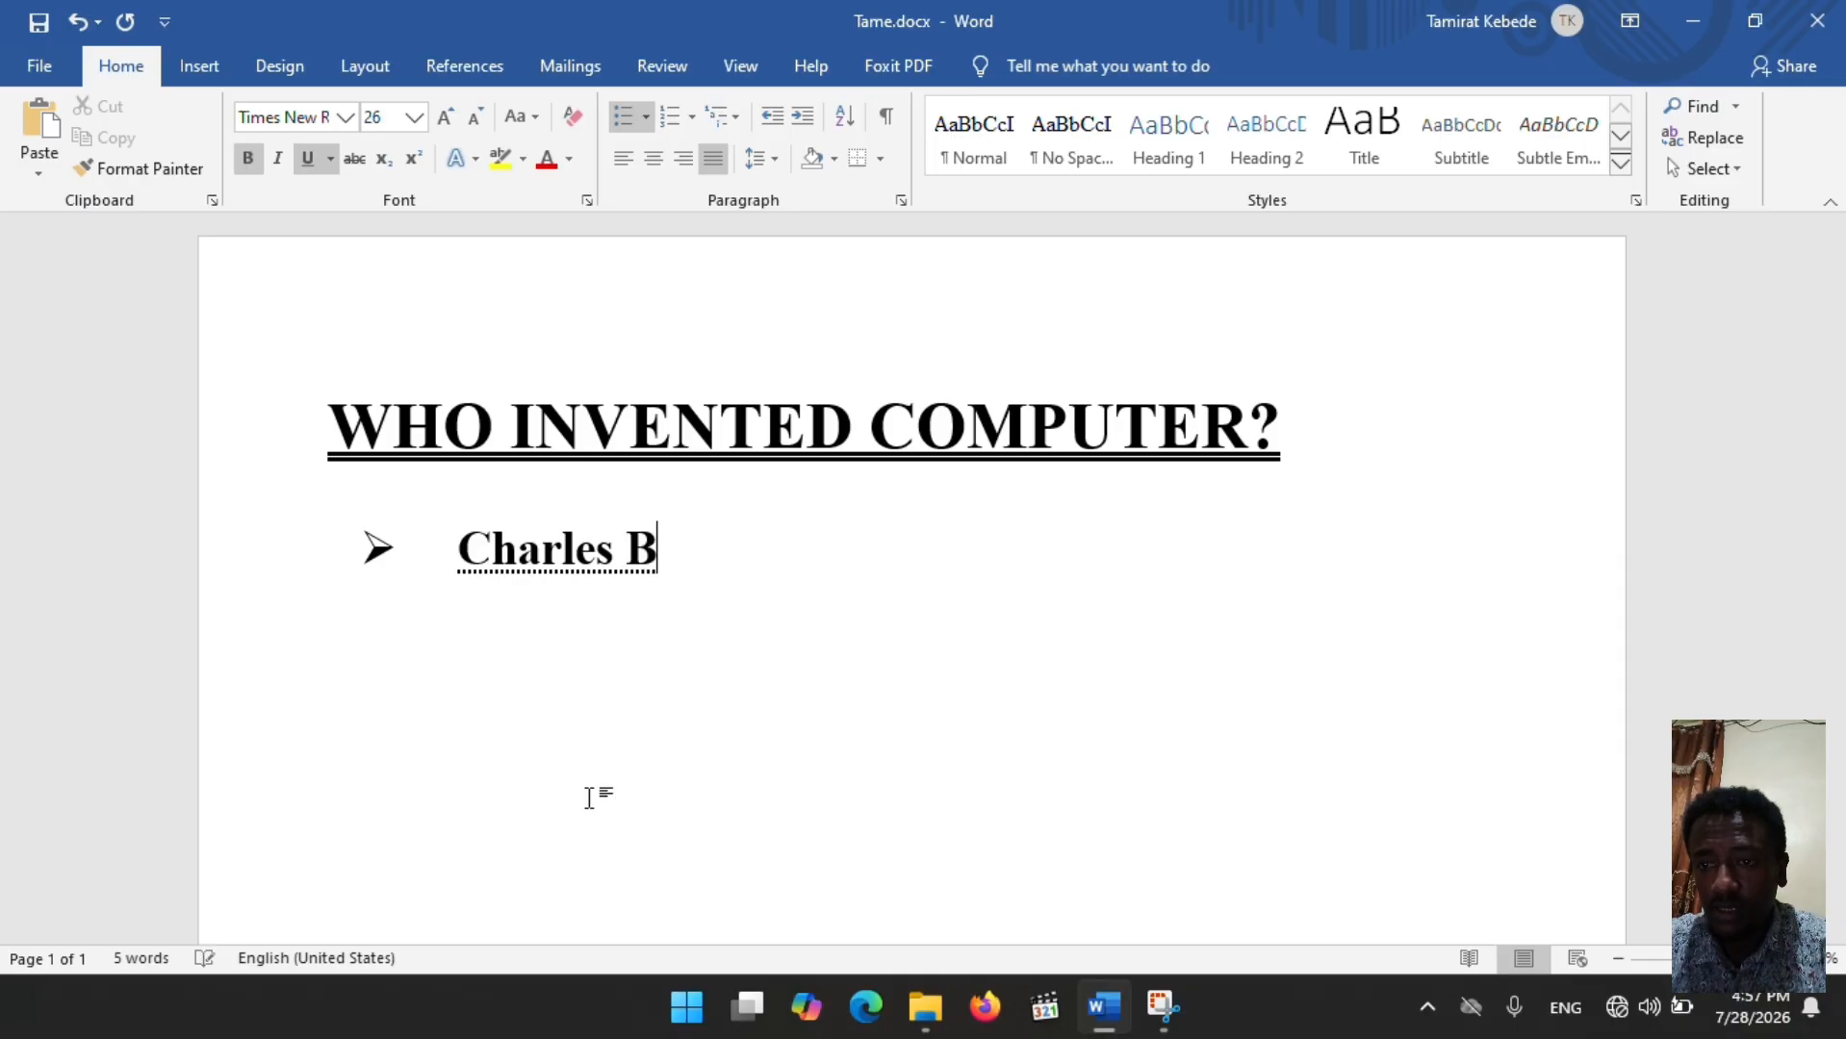
type("abbage")
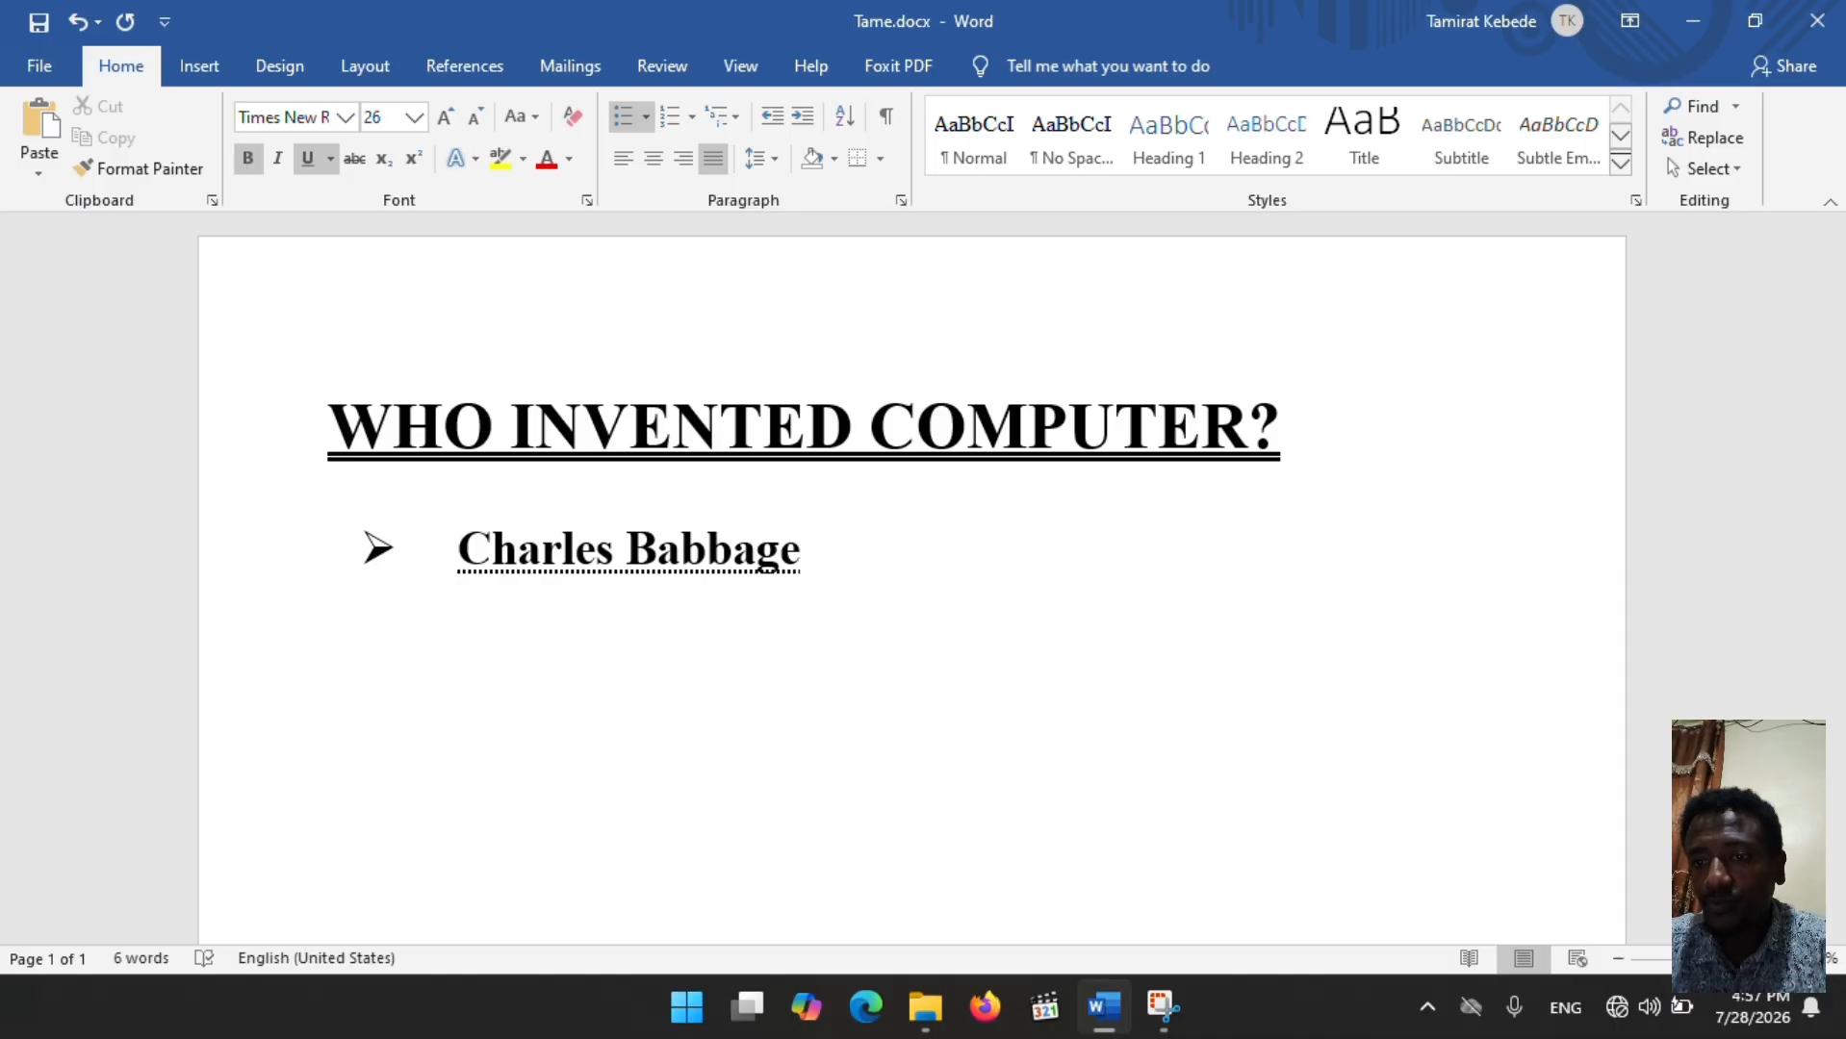
Step: Add a colon after "Charles Babbage" and turn off bold and underline for the text following it
type(":")
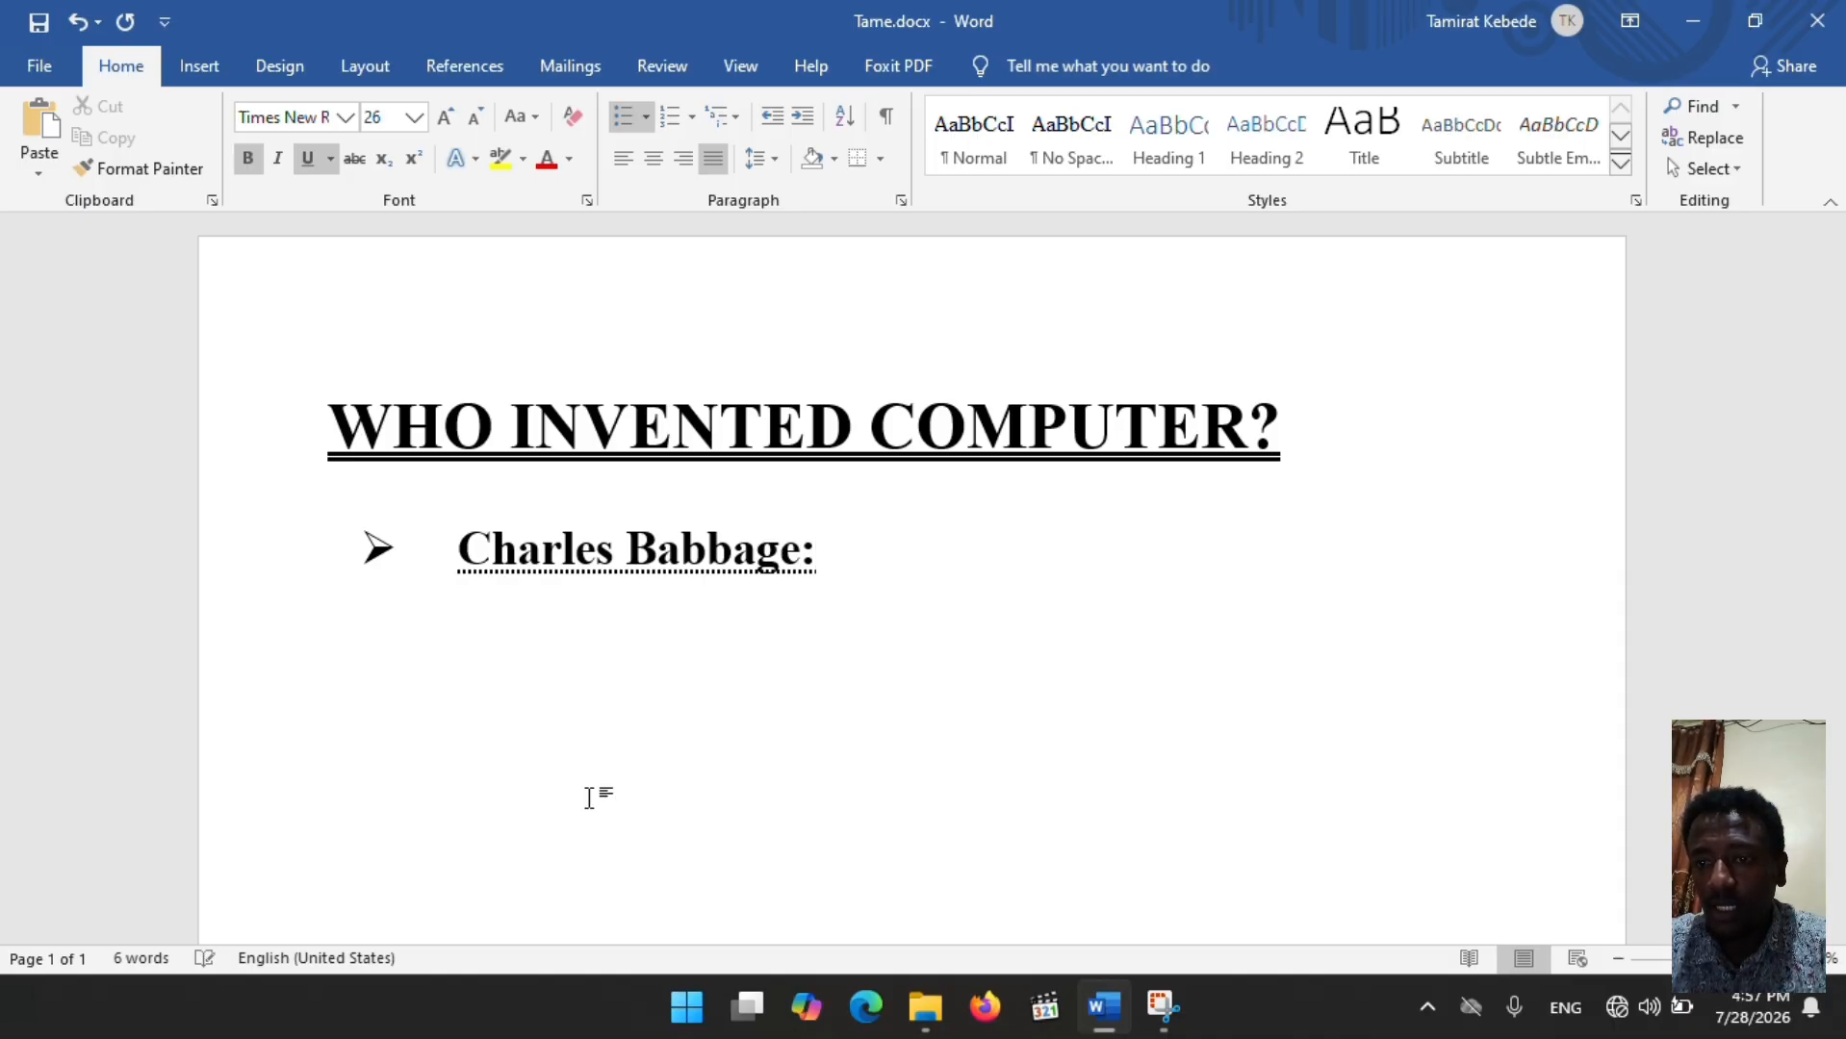
left_click(494, 551)
key("BackSpace")
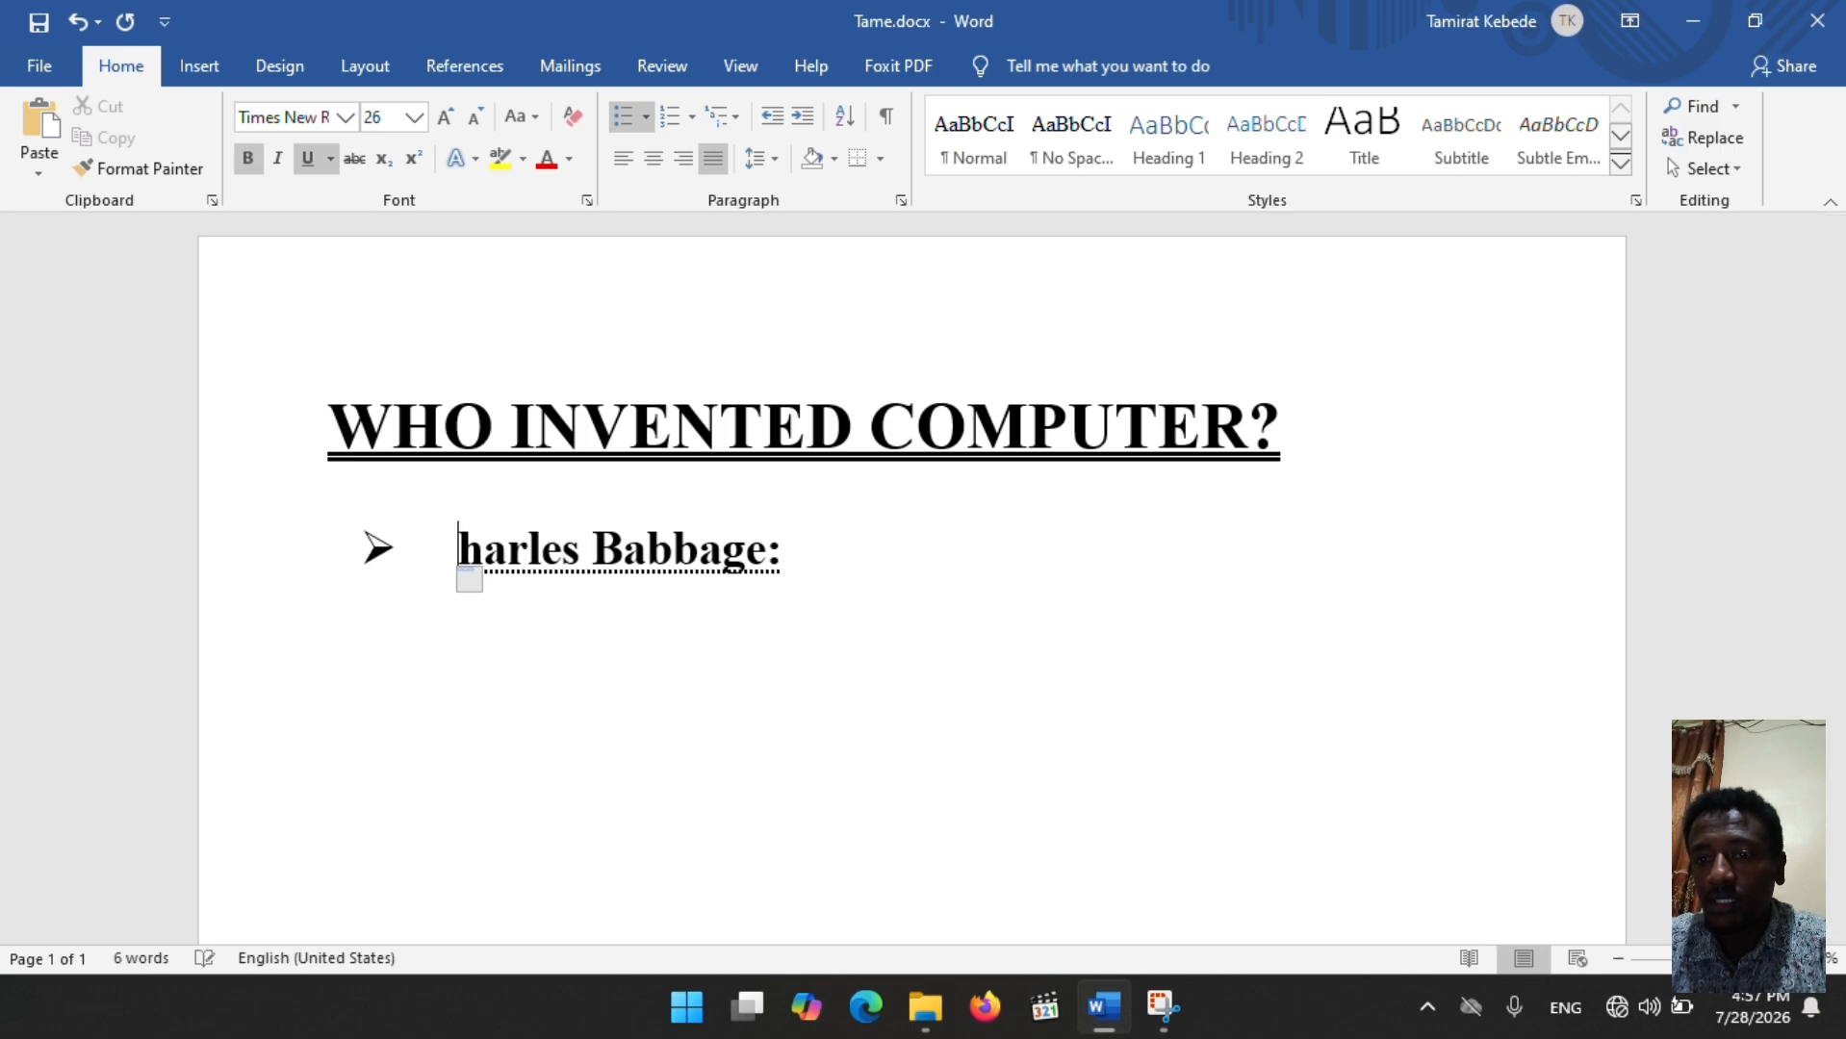
type("C")
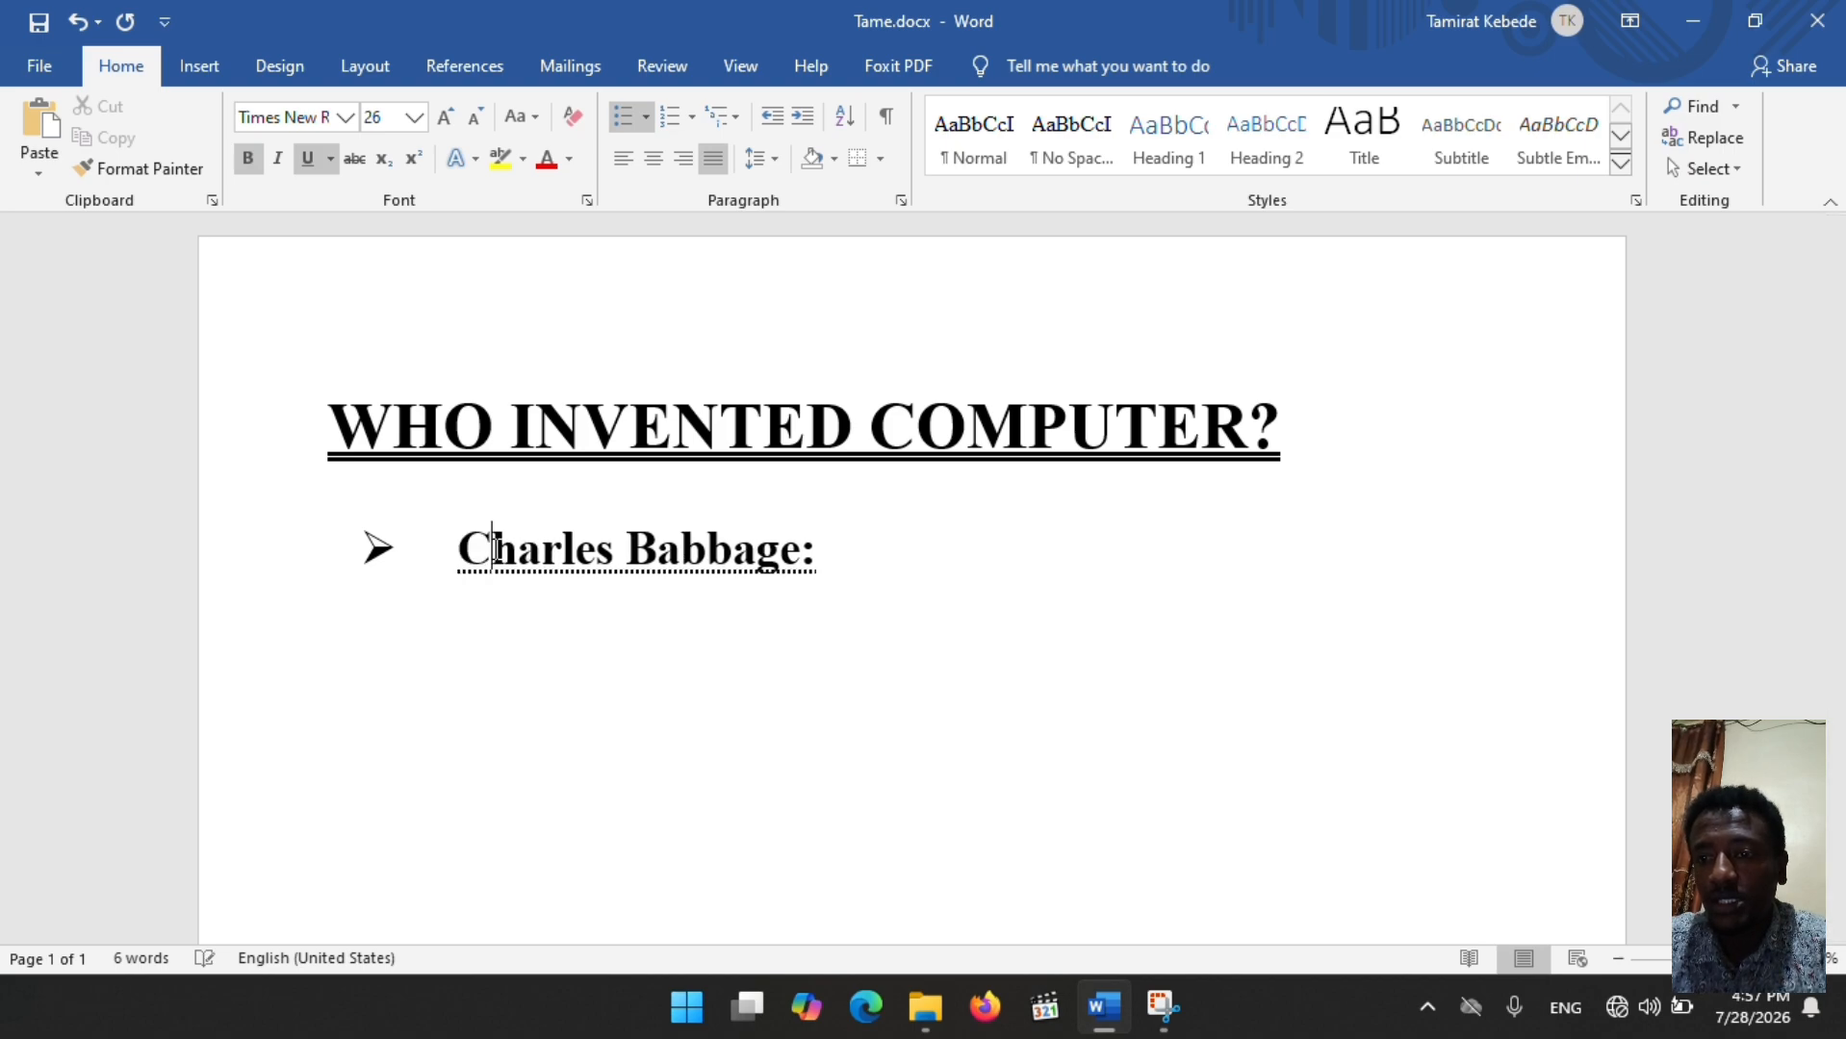
left_click(835, 561)
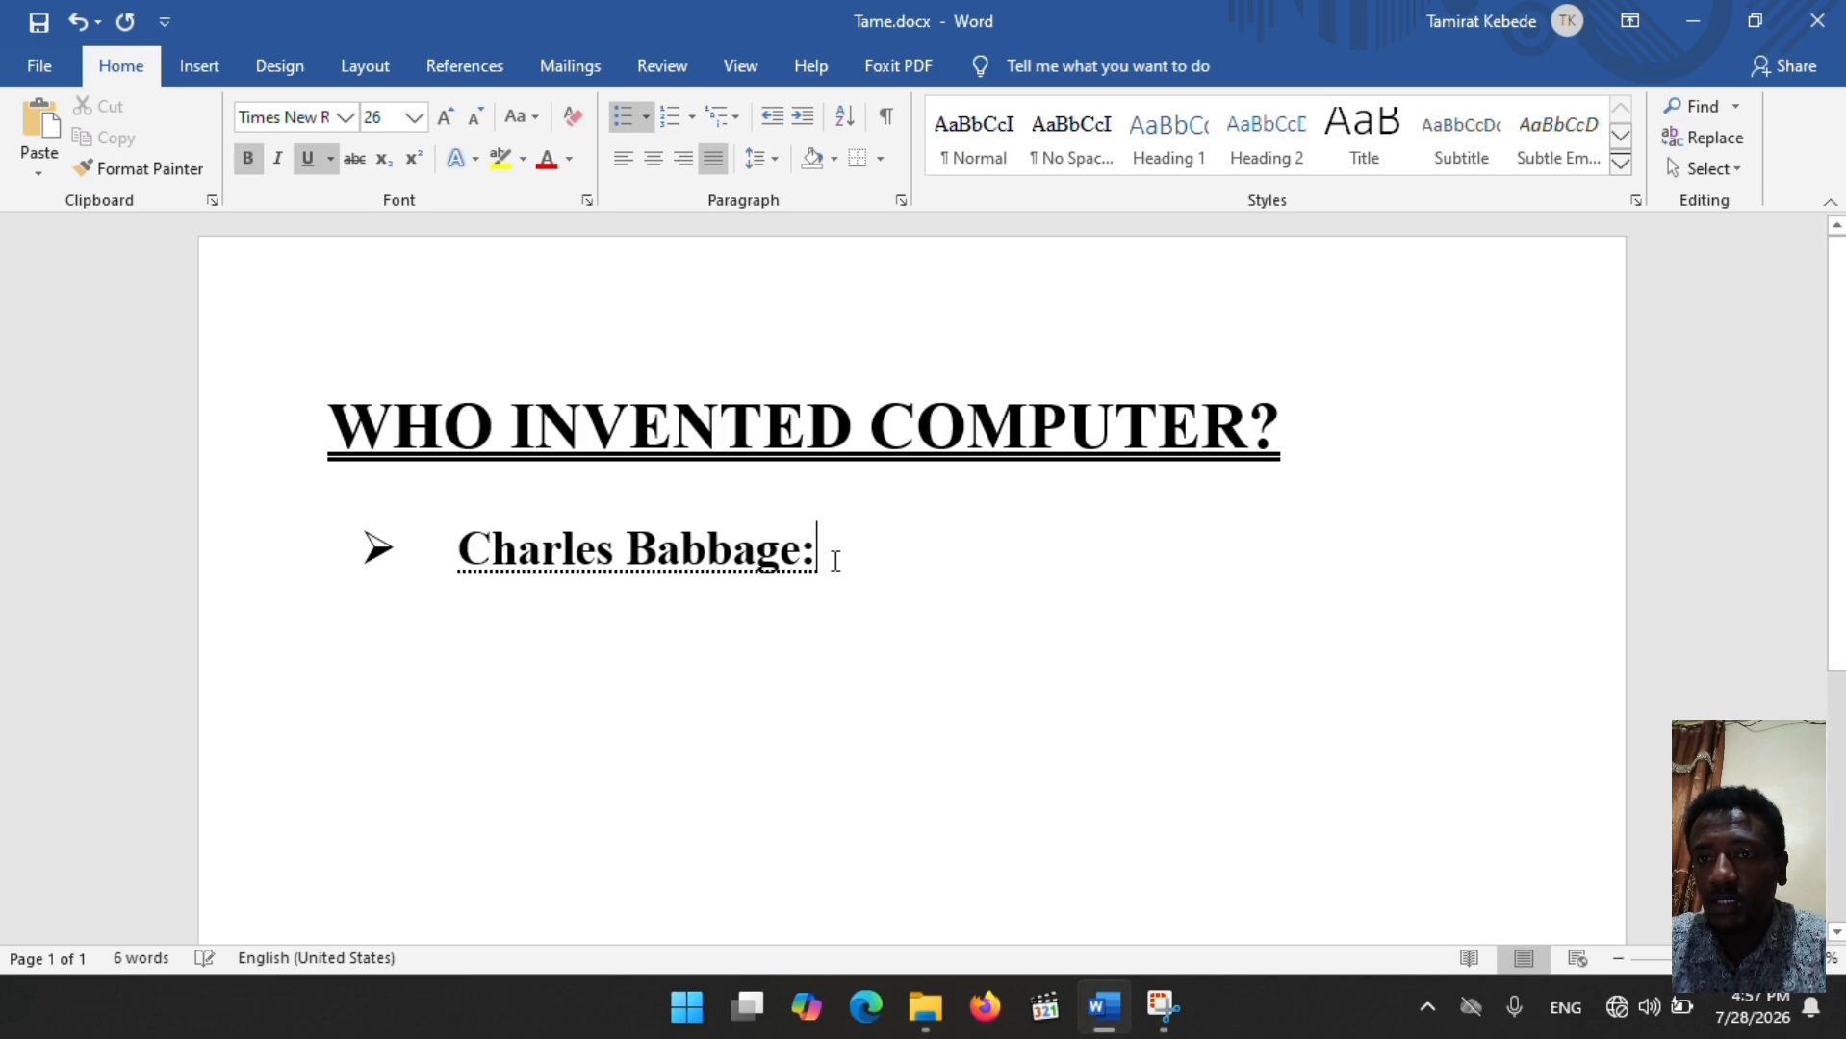
left_click(246, 158)
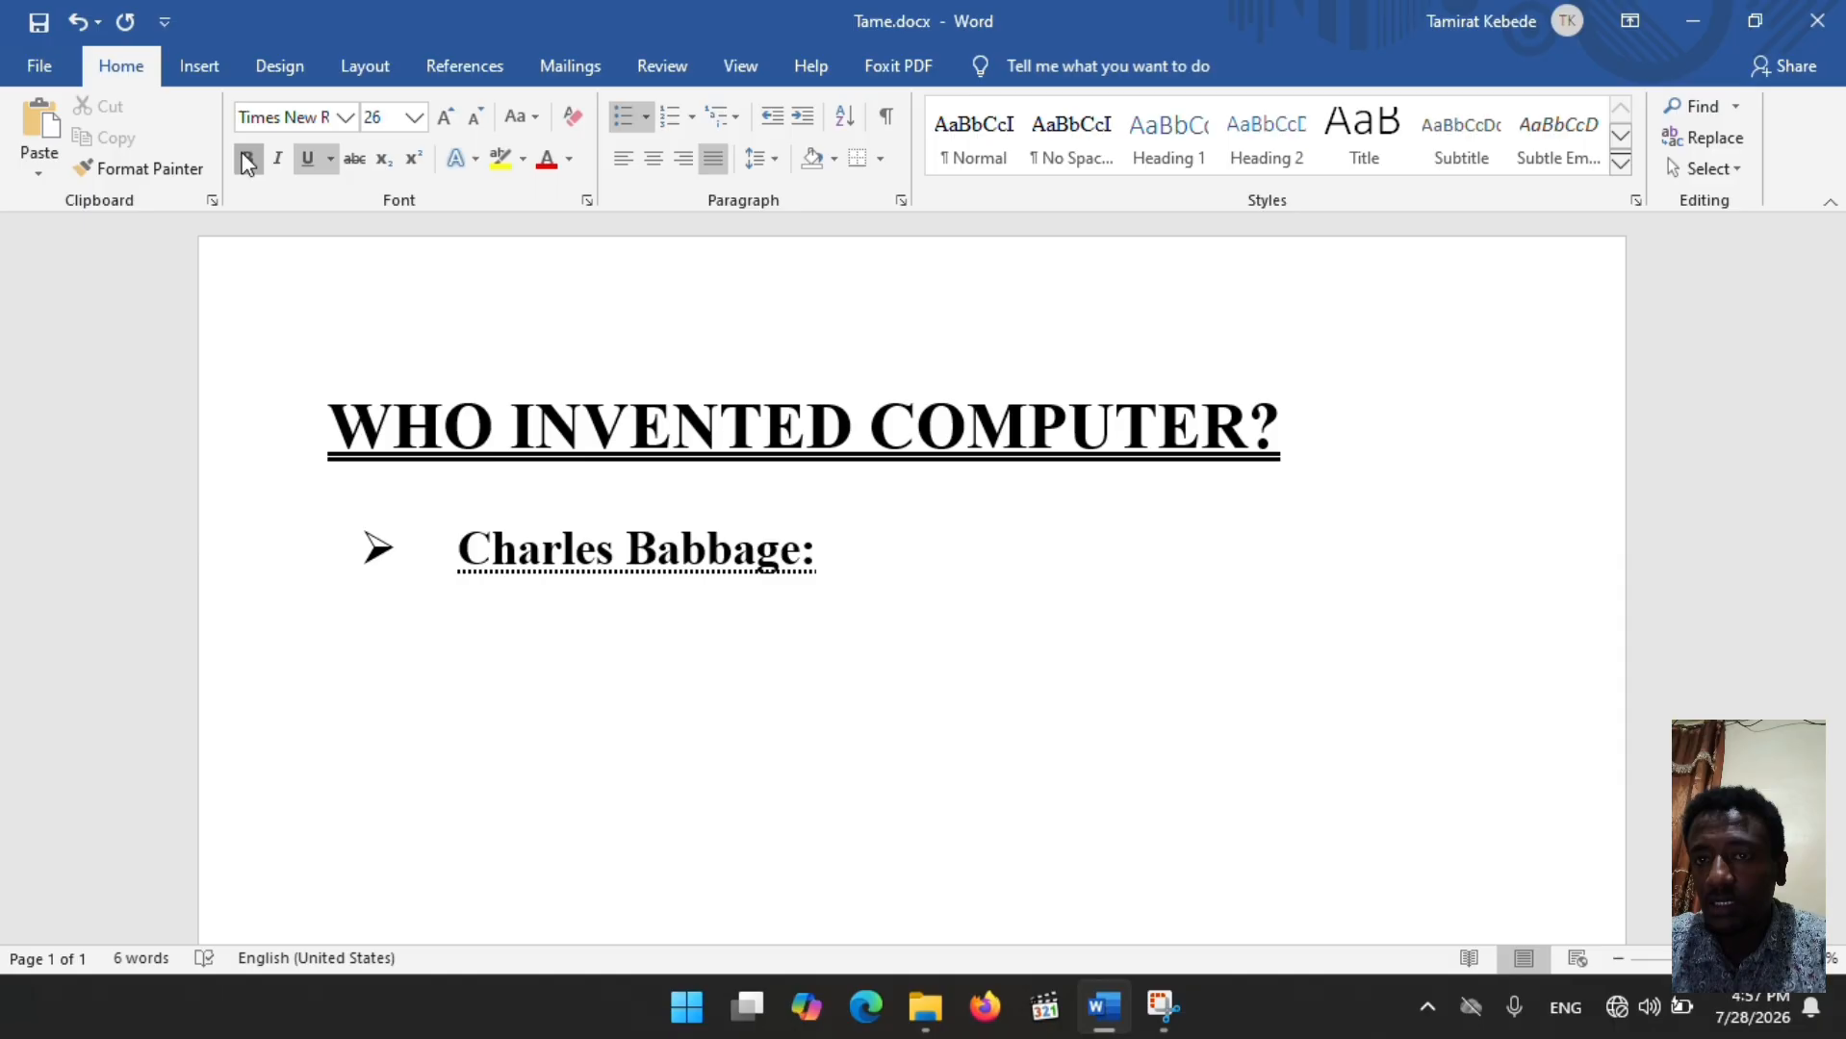
left_click(306, 159)
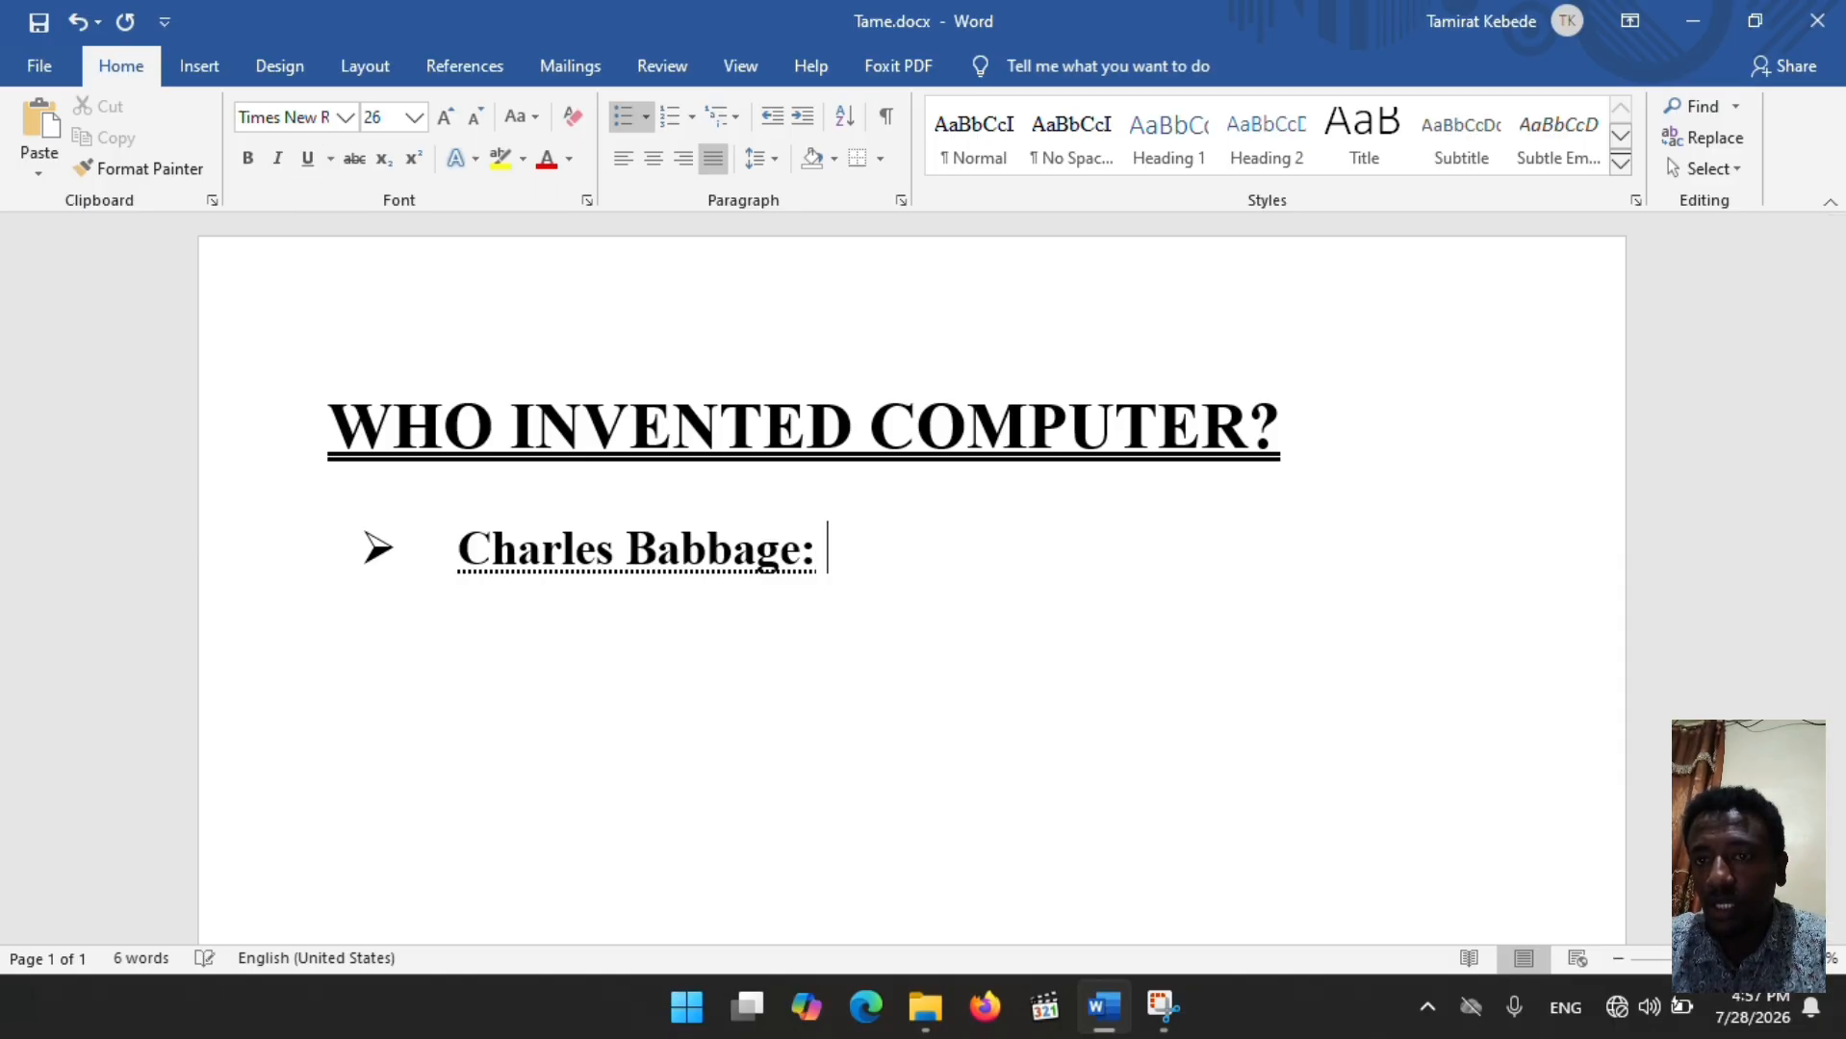
Step: Begin the bullet's description after the colon with "An English Polymath who originated"
type("A")
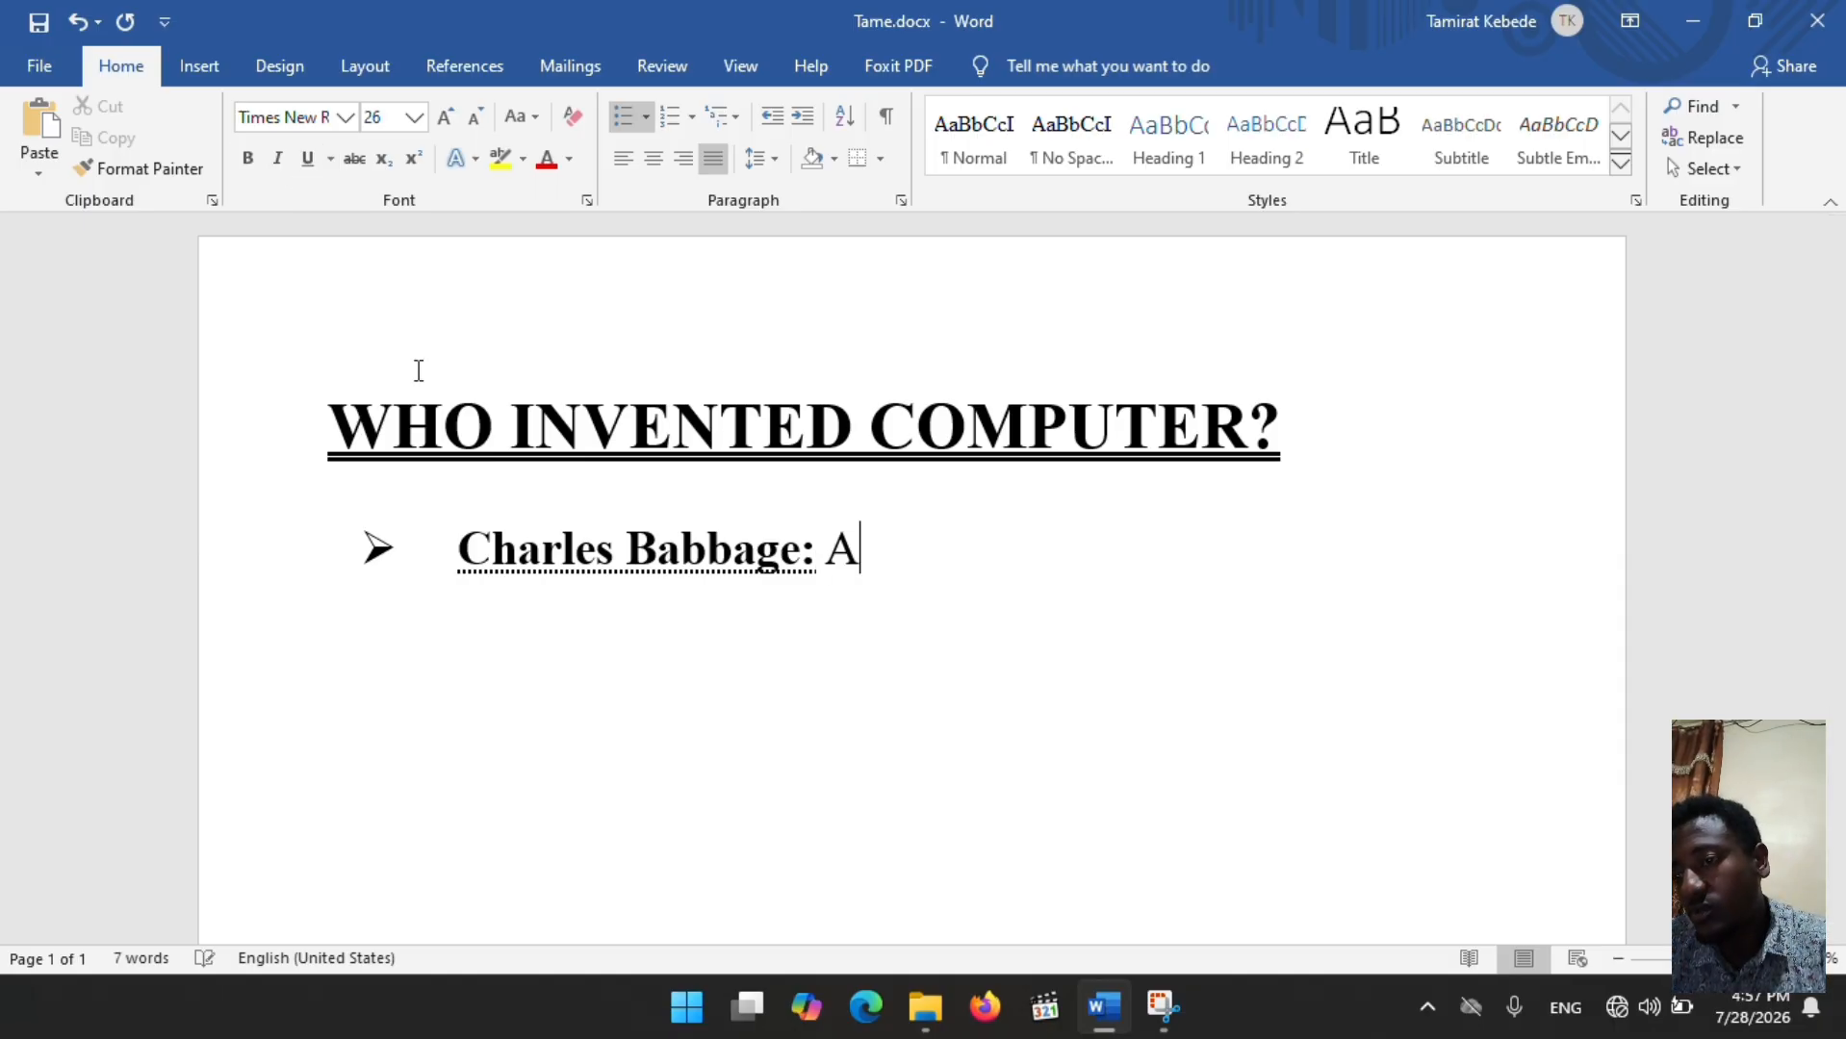
type("n ")
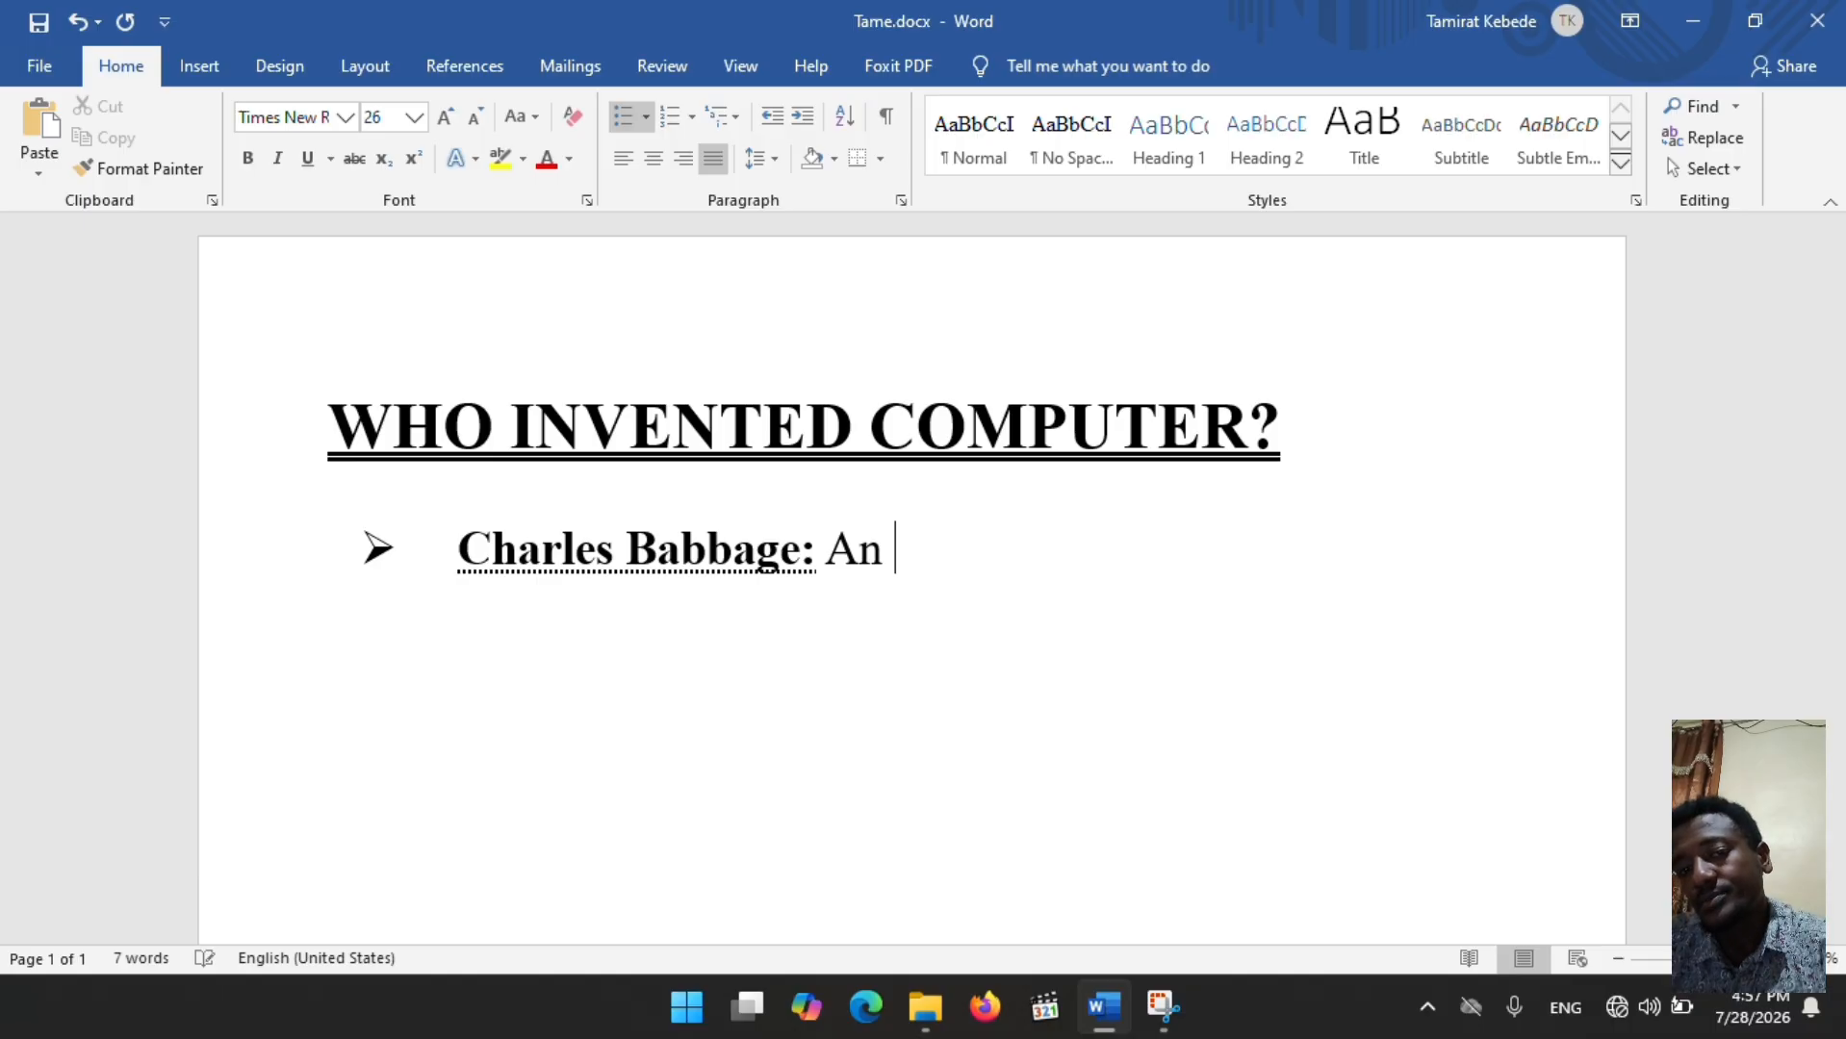
type("Eng")
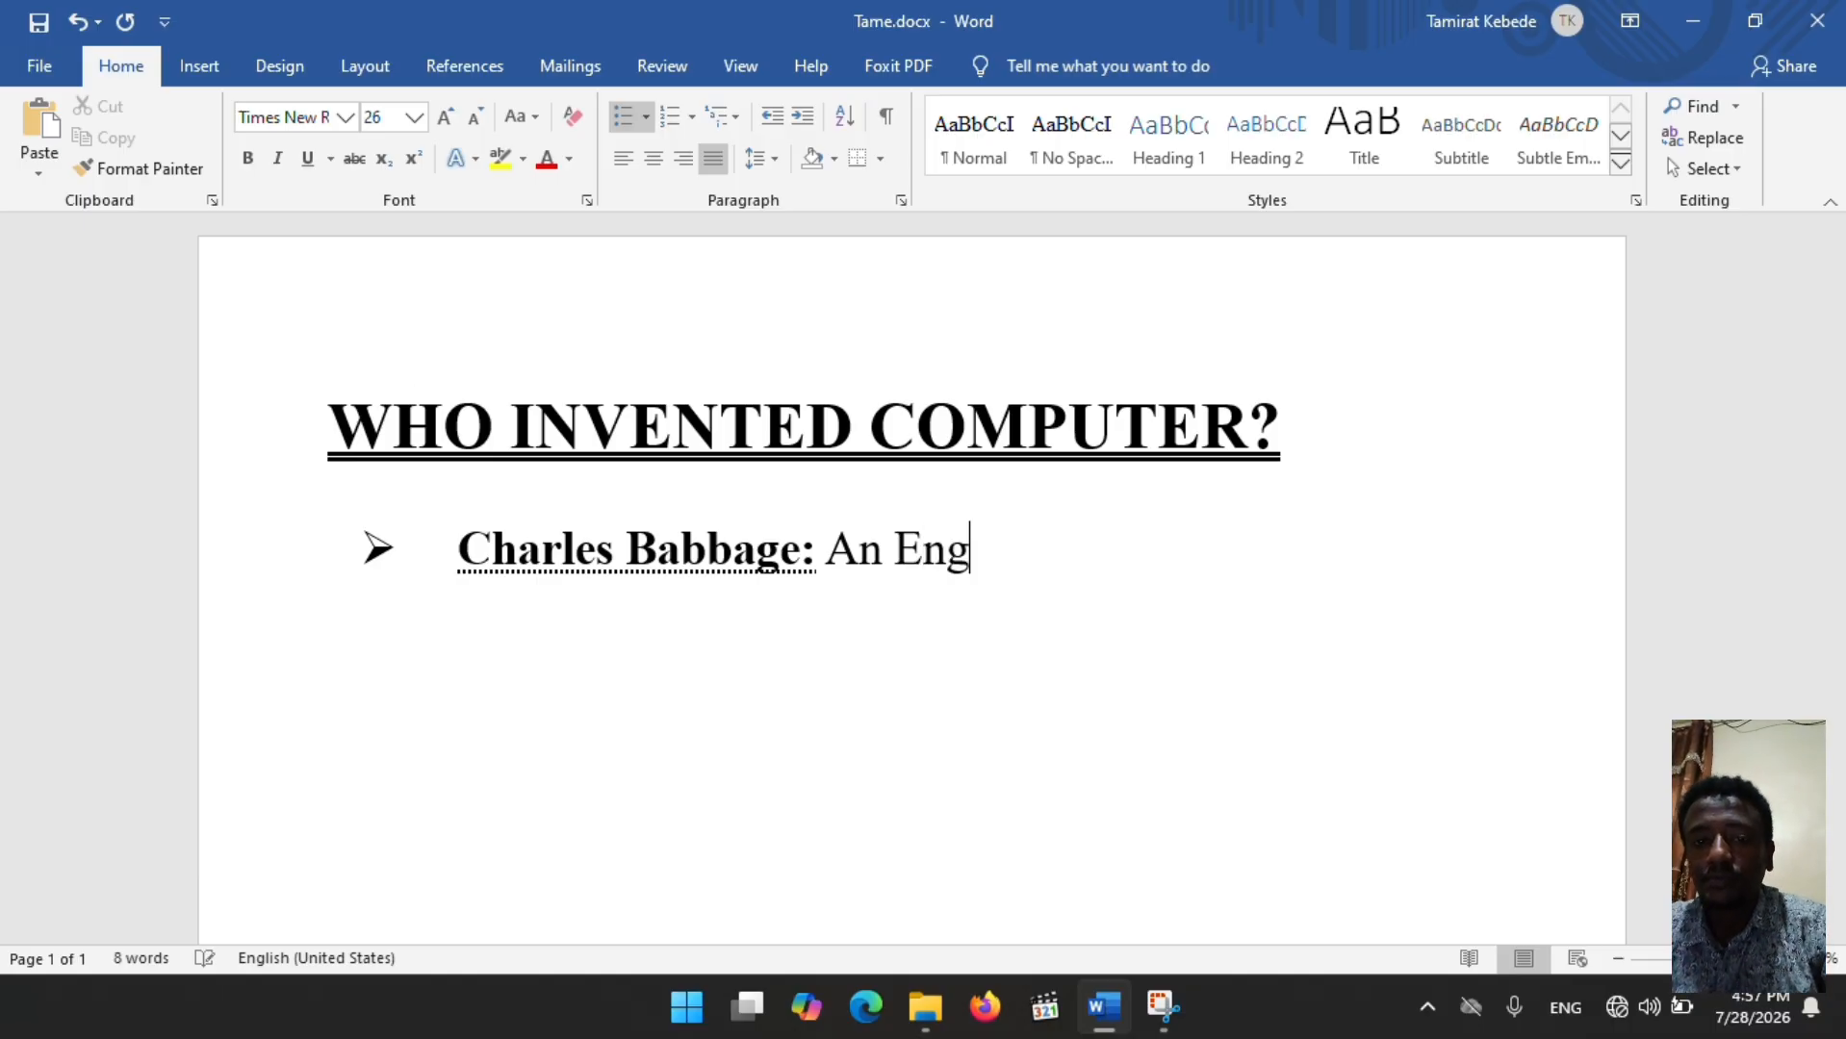
type("lis")
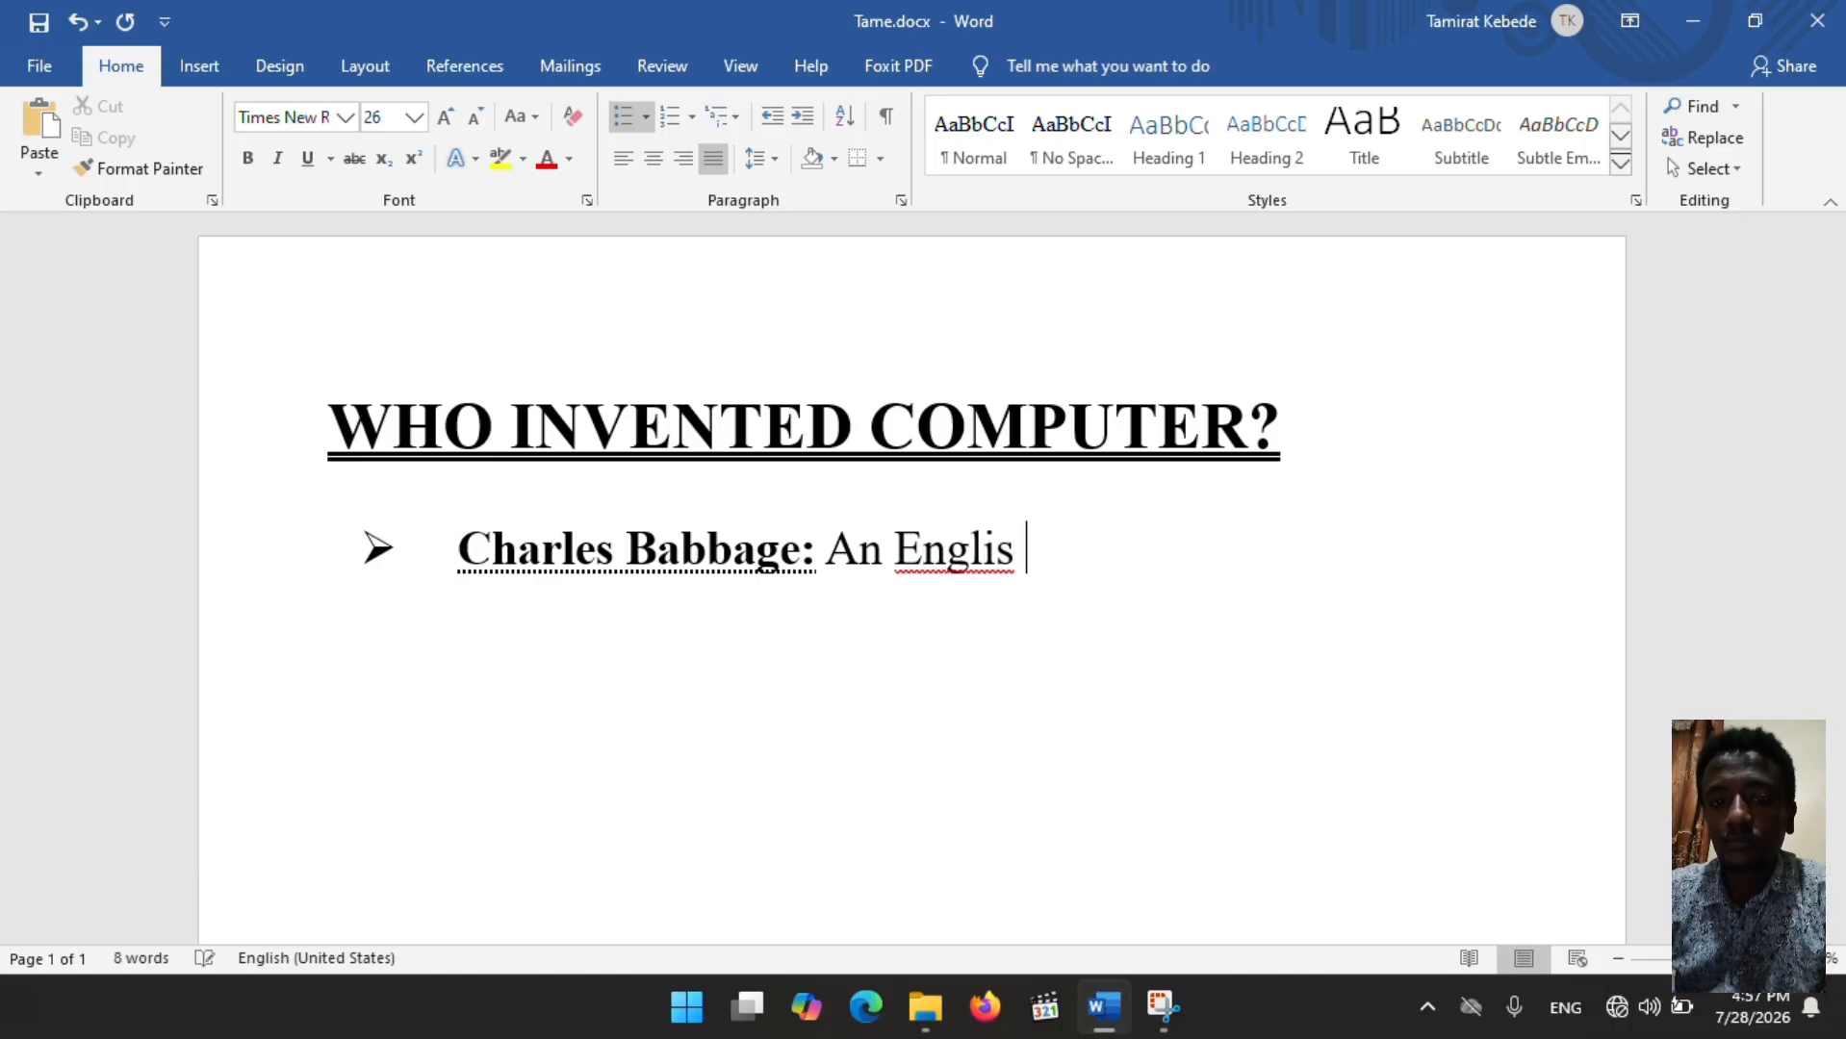
key("BackSpace")
type("h ")
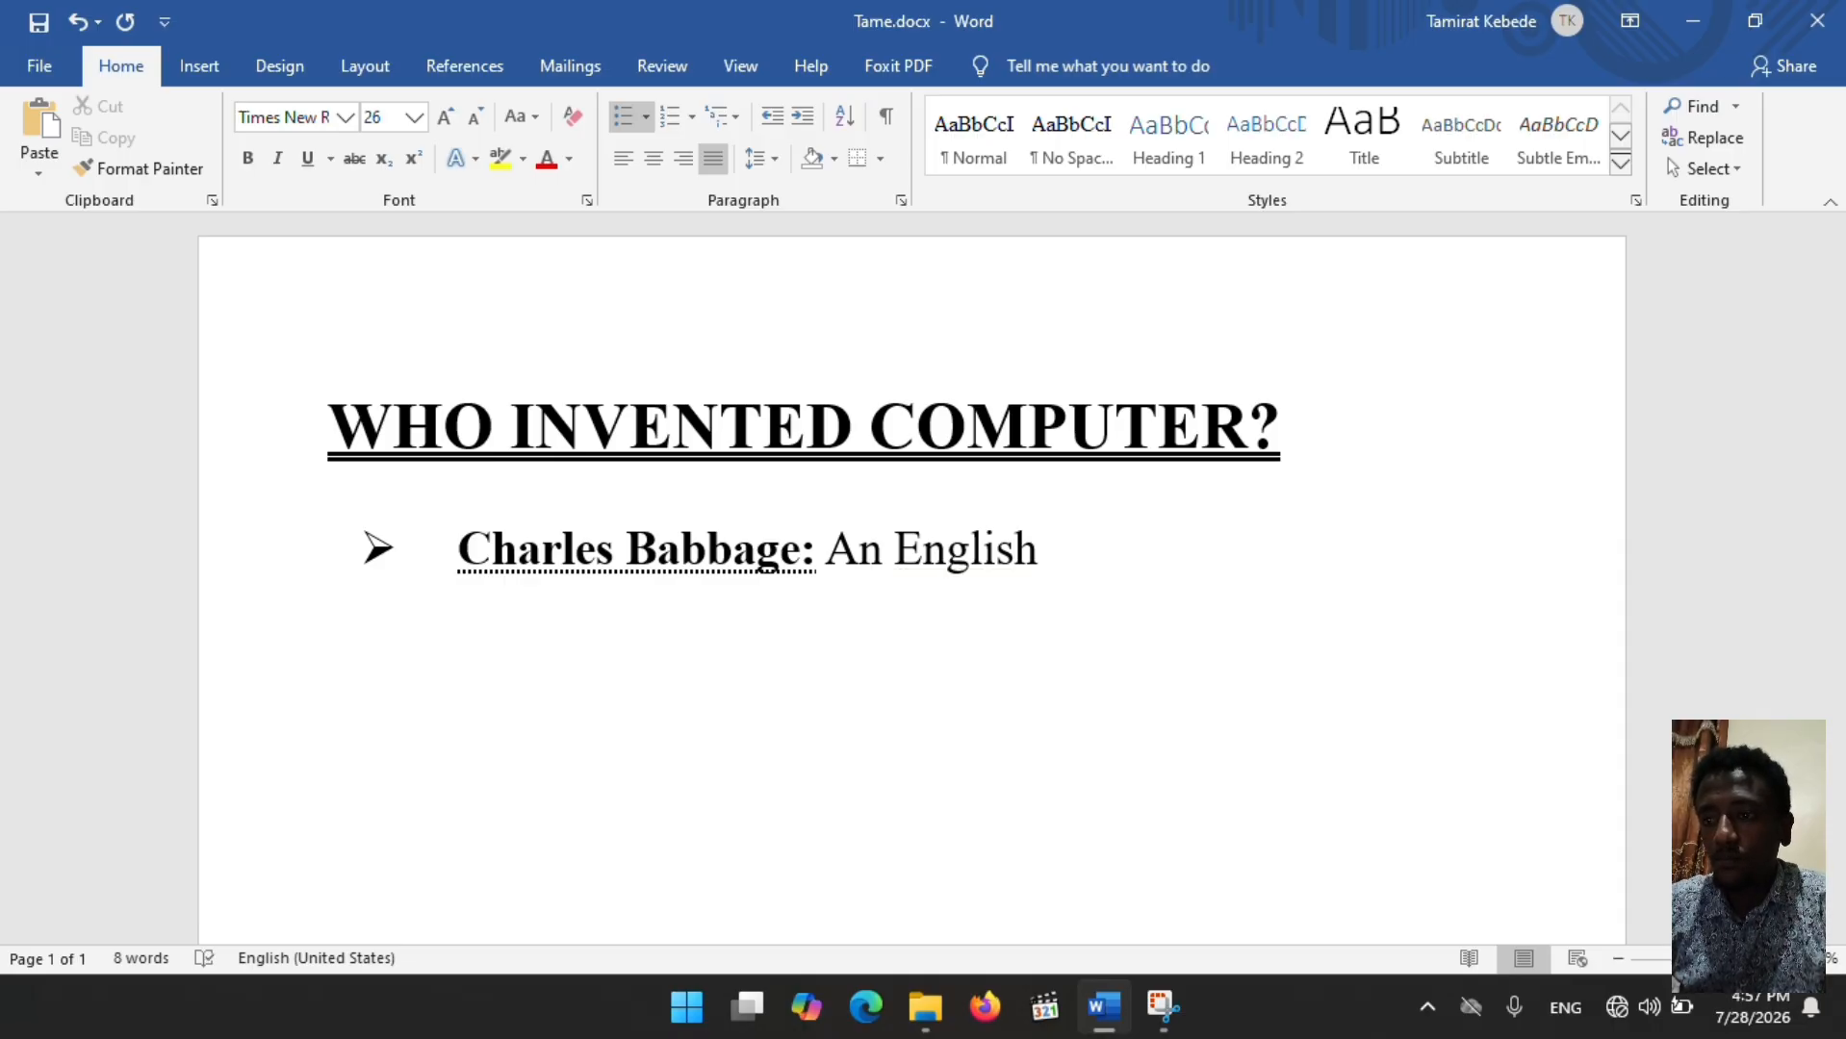
type("Poly")
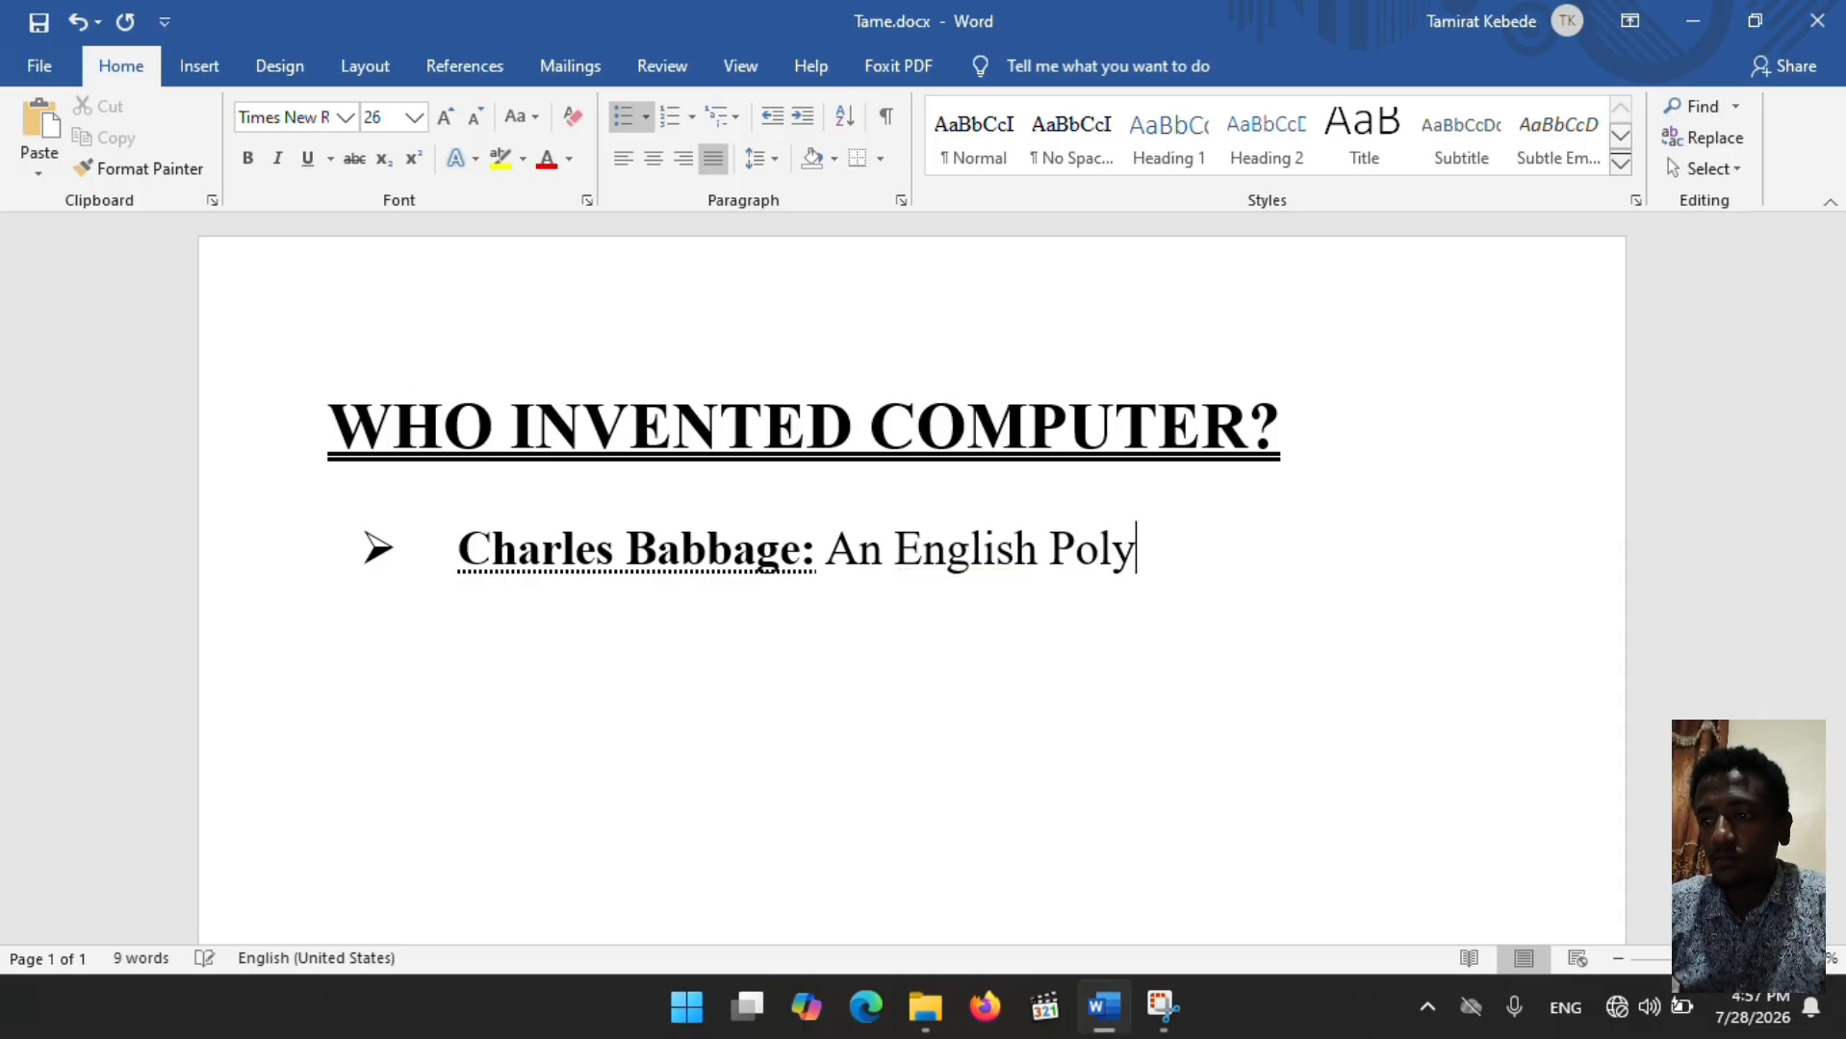
type("math ")
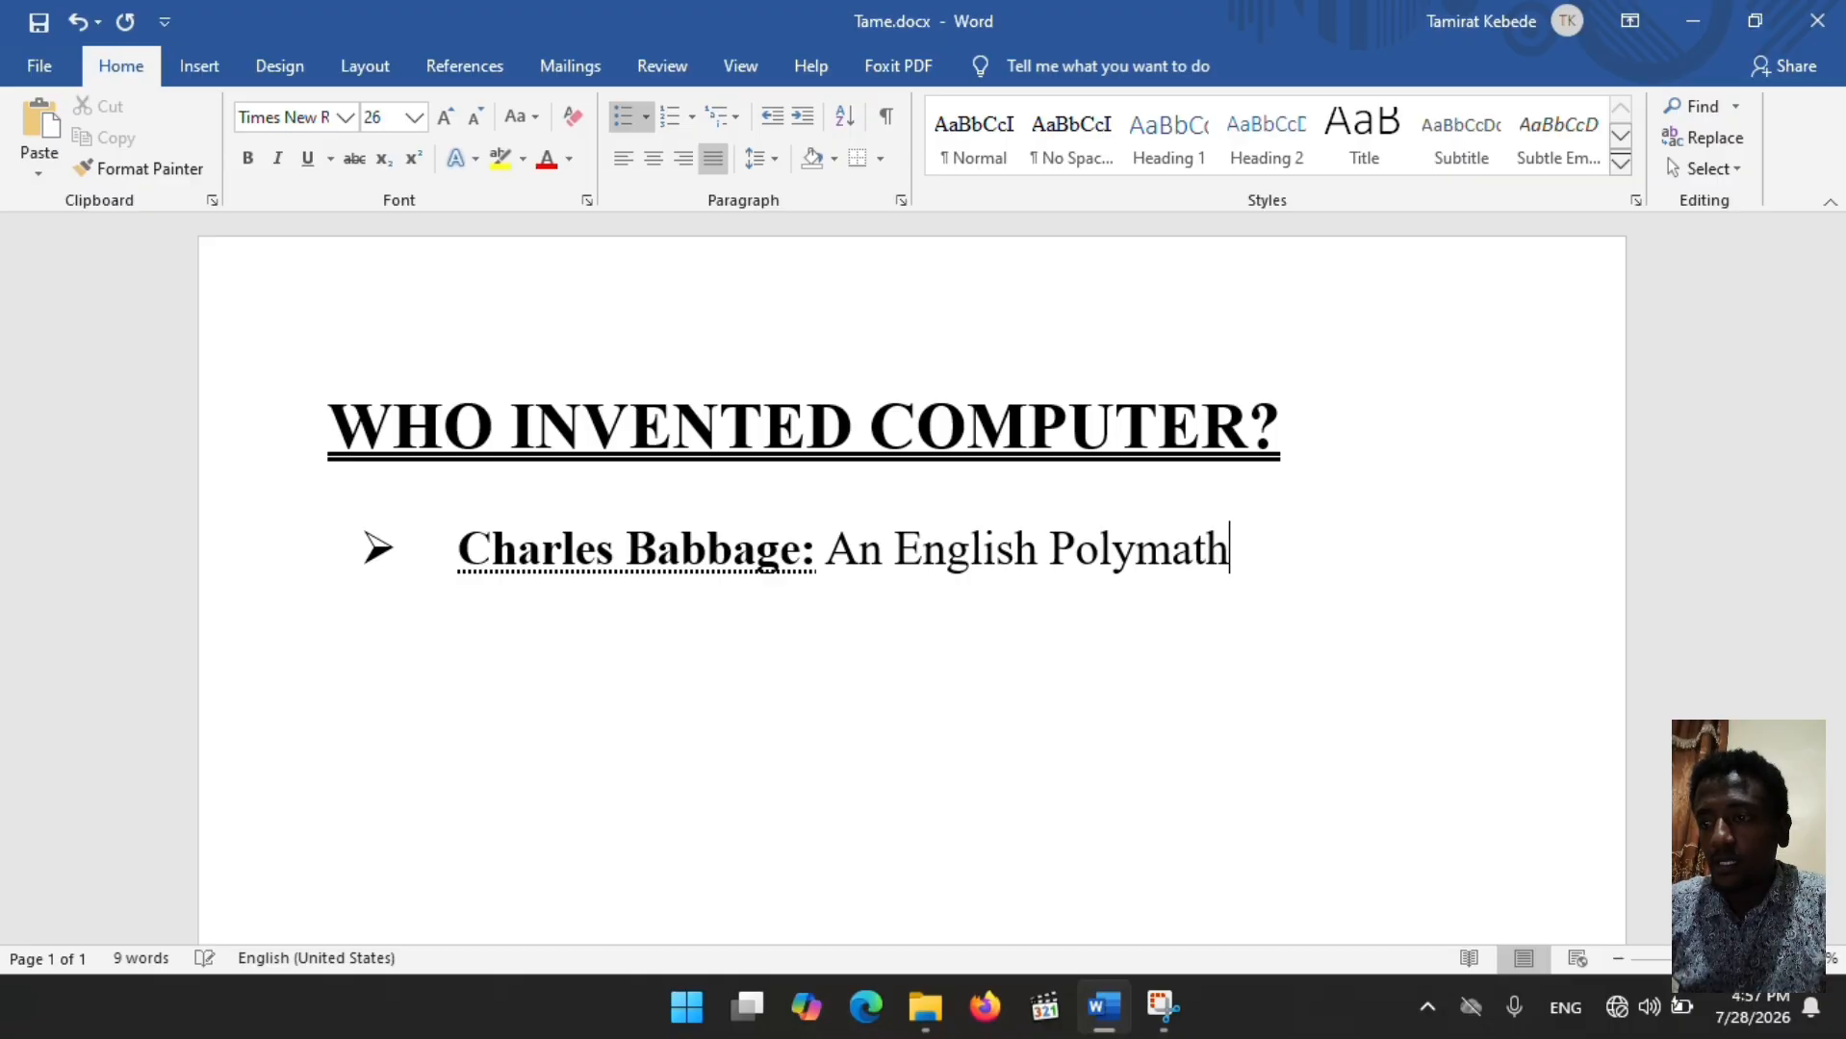
type("wh")
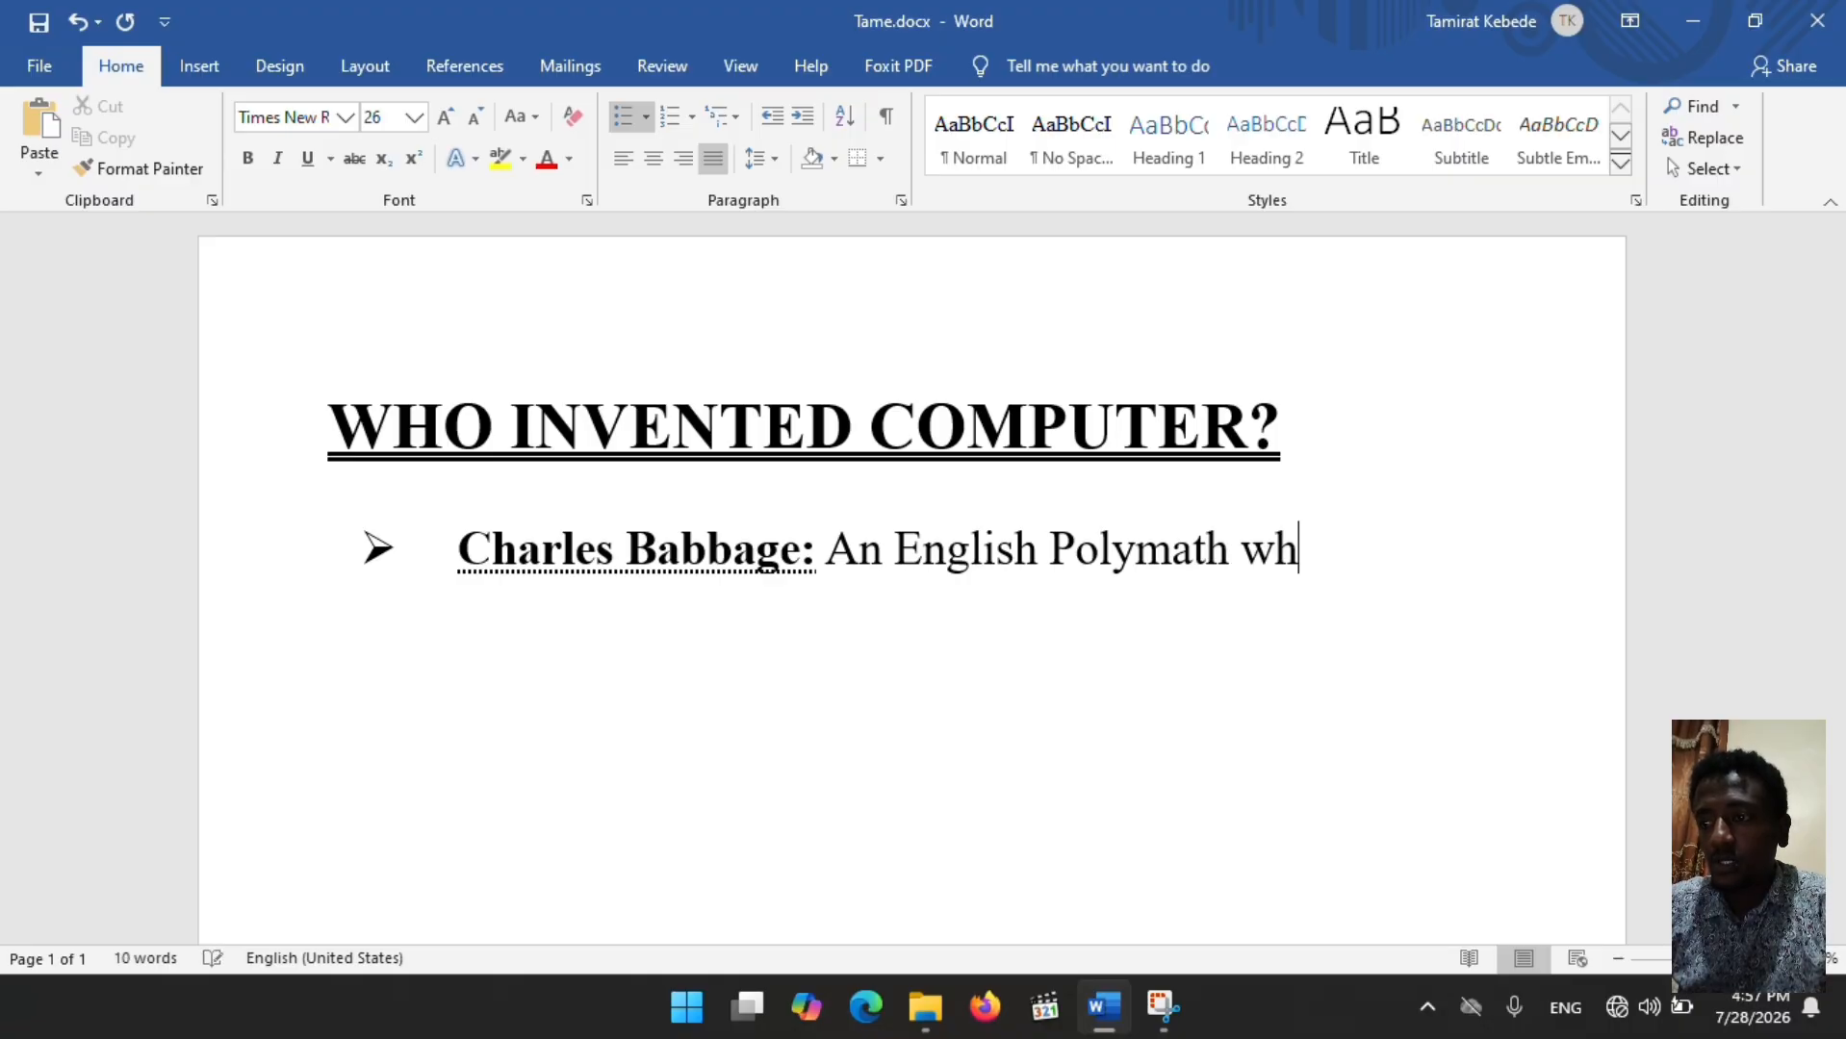
type("o o")
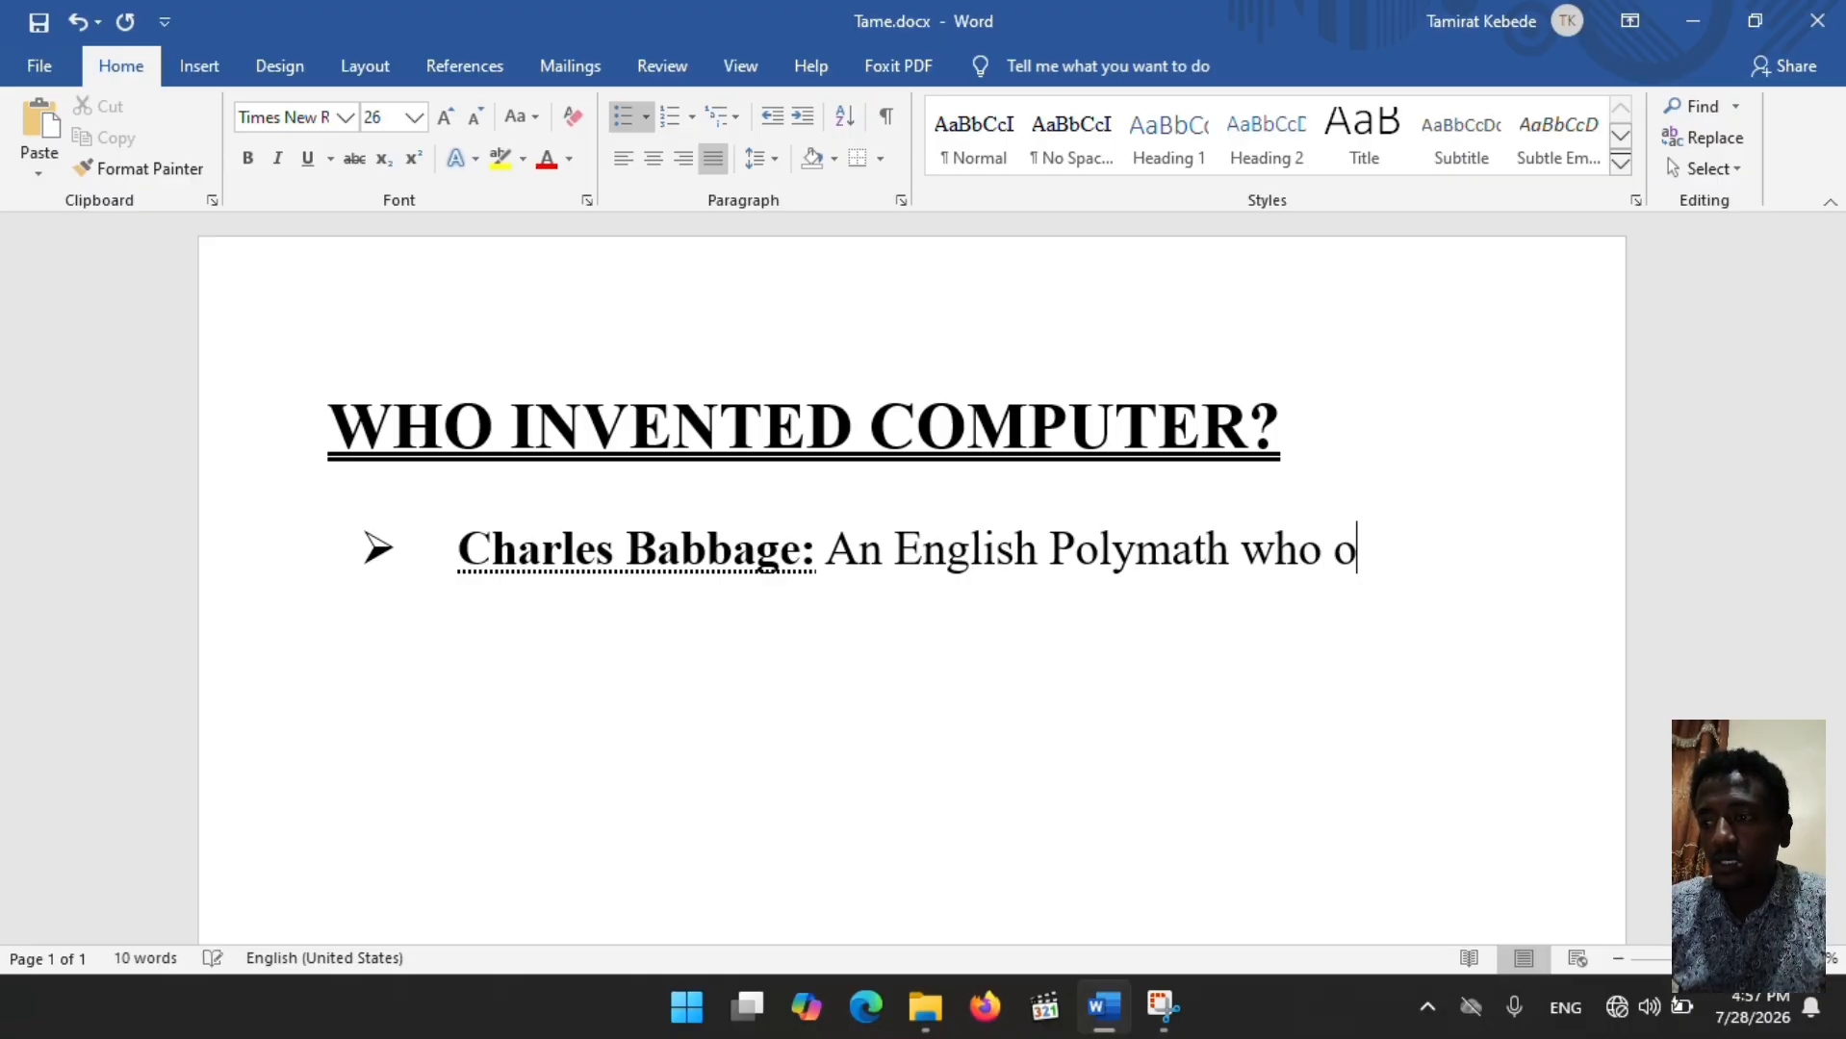
type("riginated")
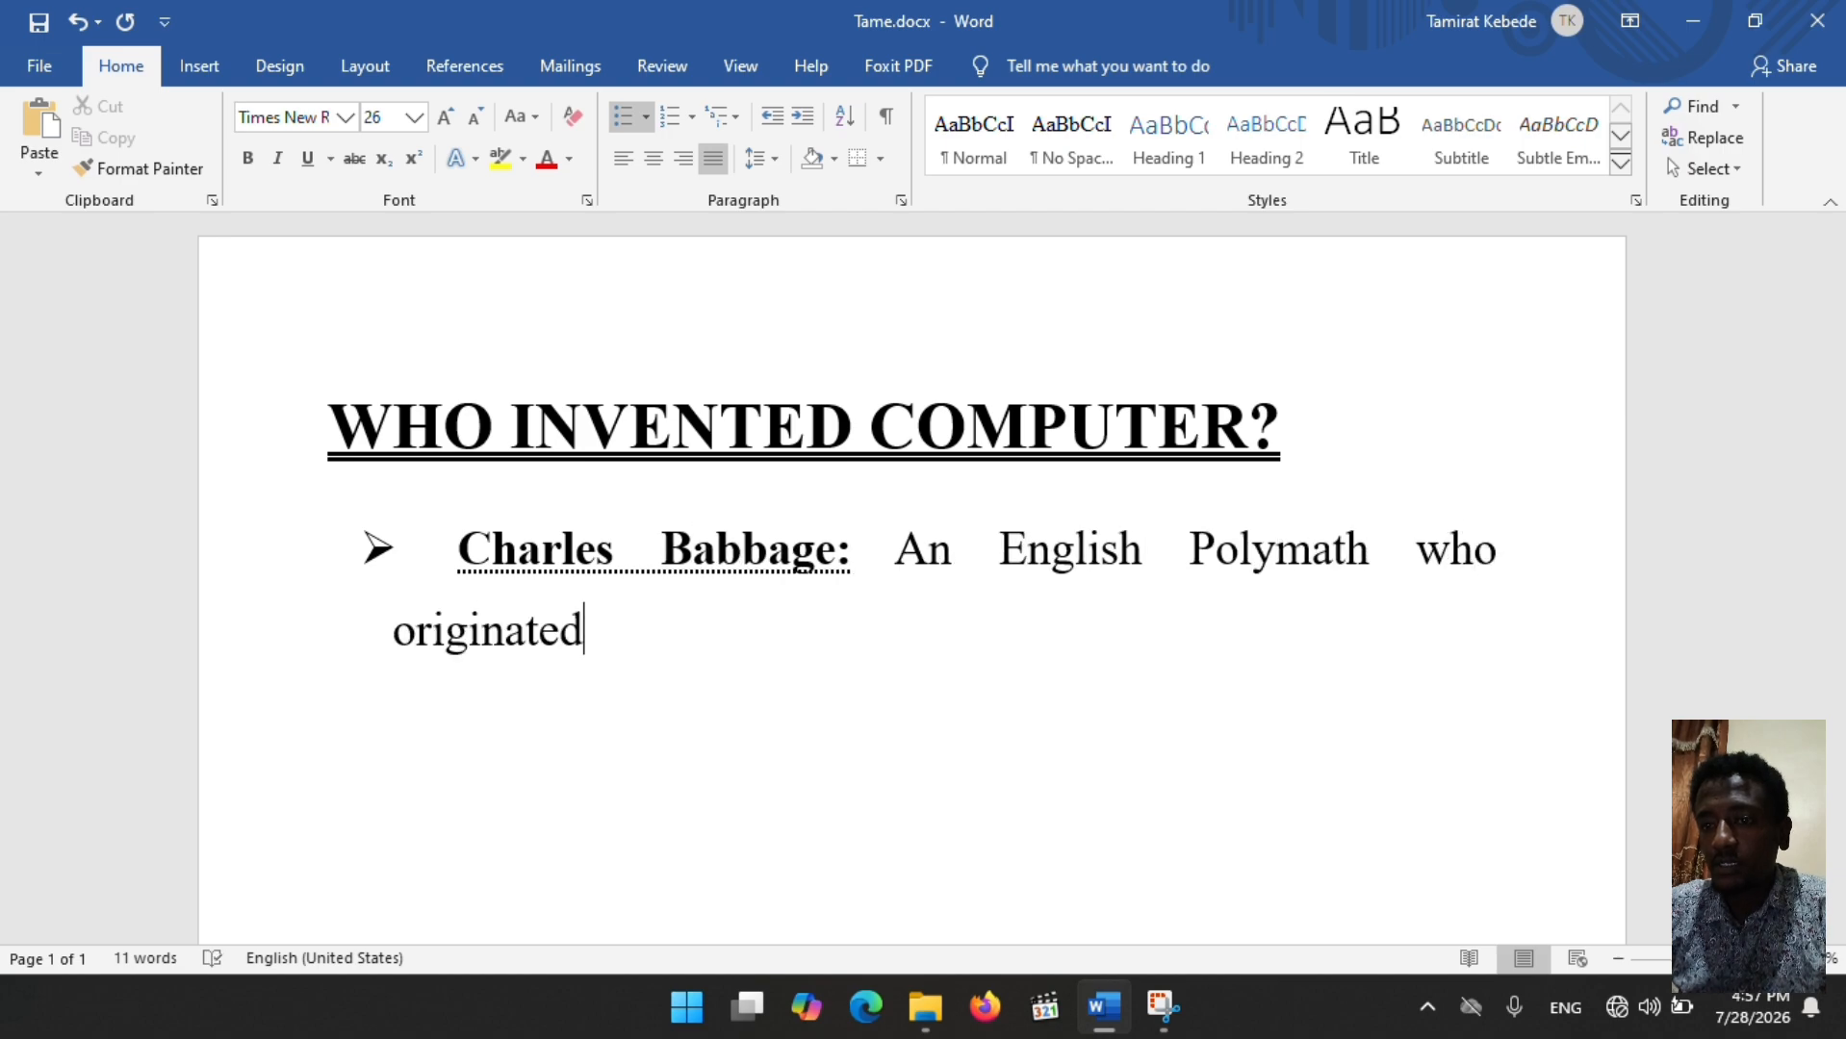
Step: Complete the description sentence with "the concept of a programmable digital computer."
type(" the ")
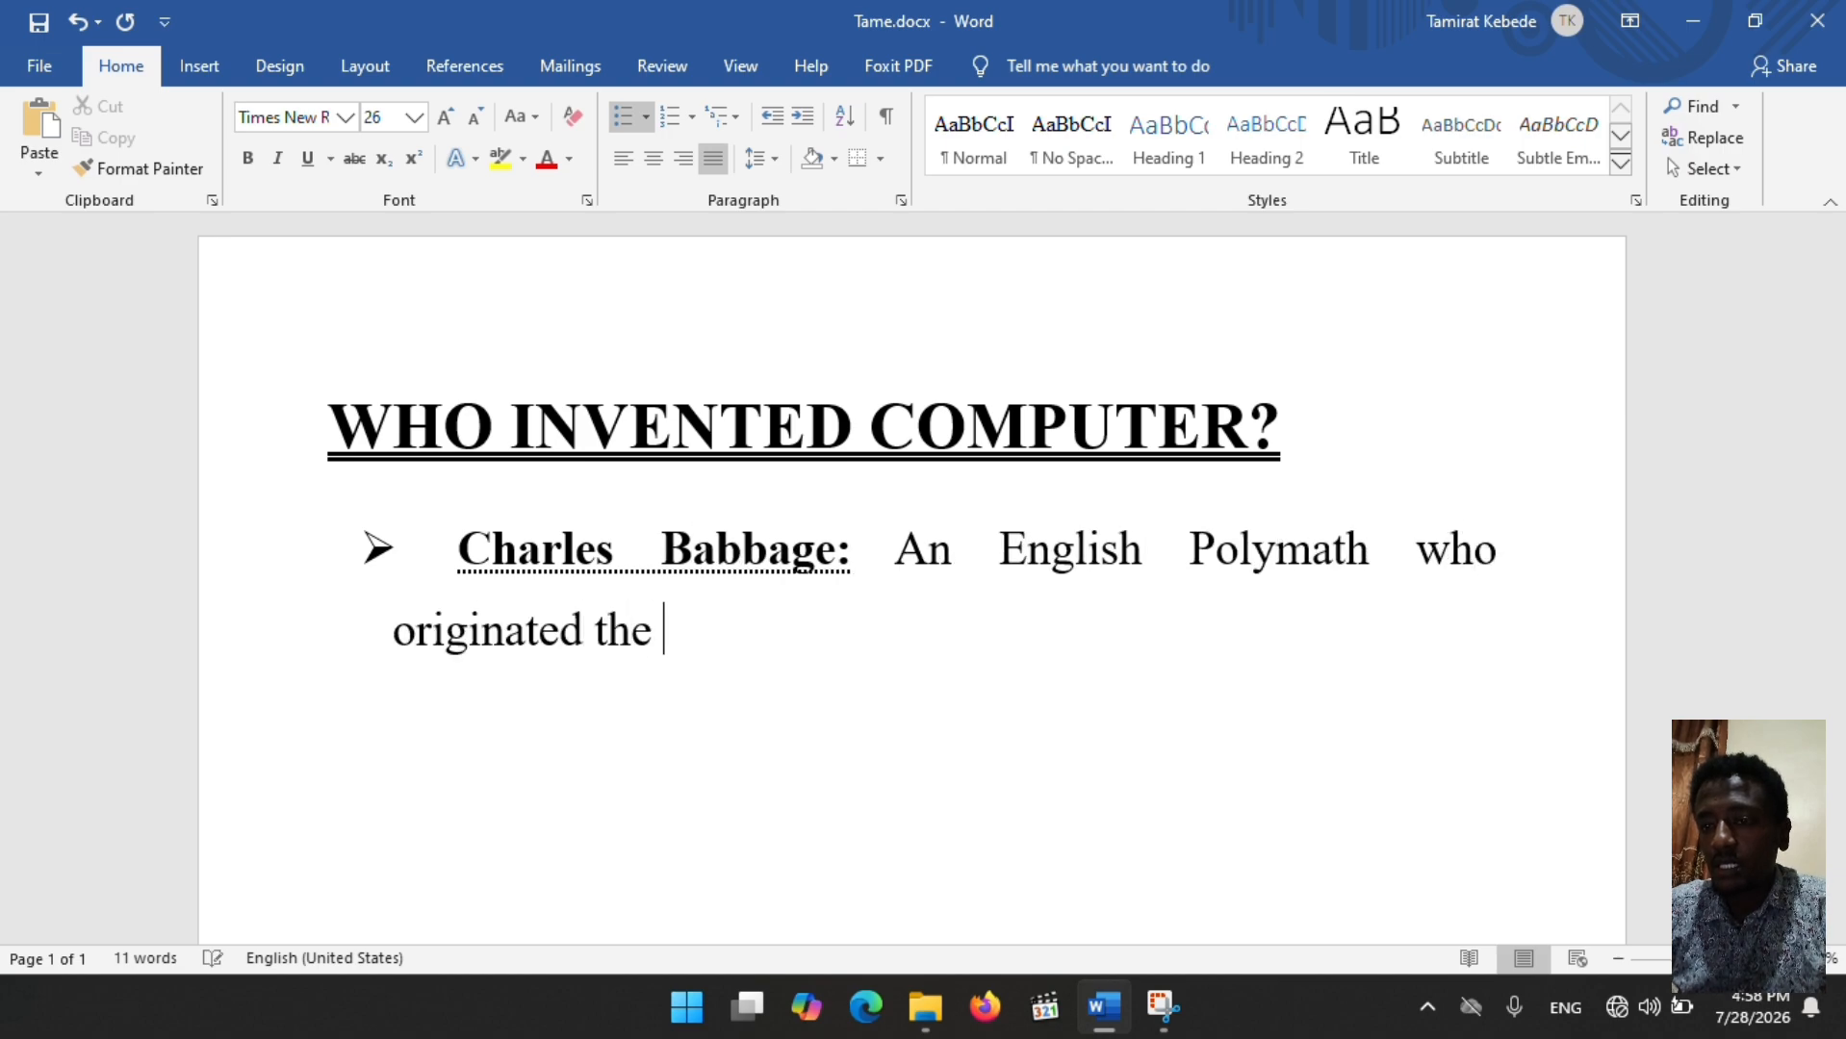
type("conc")
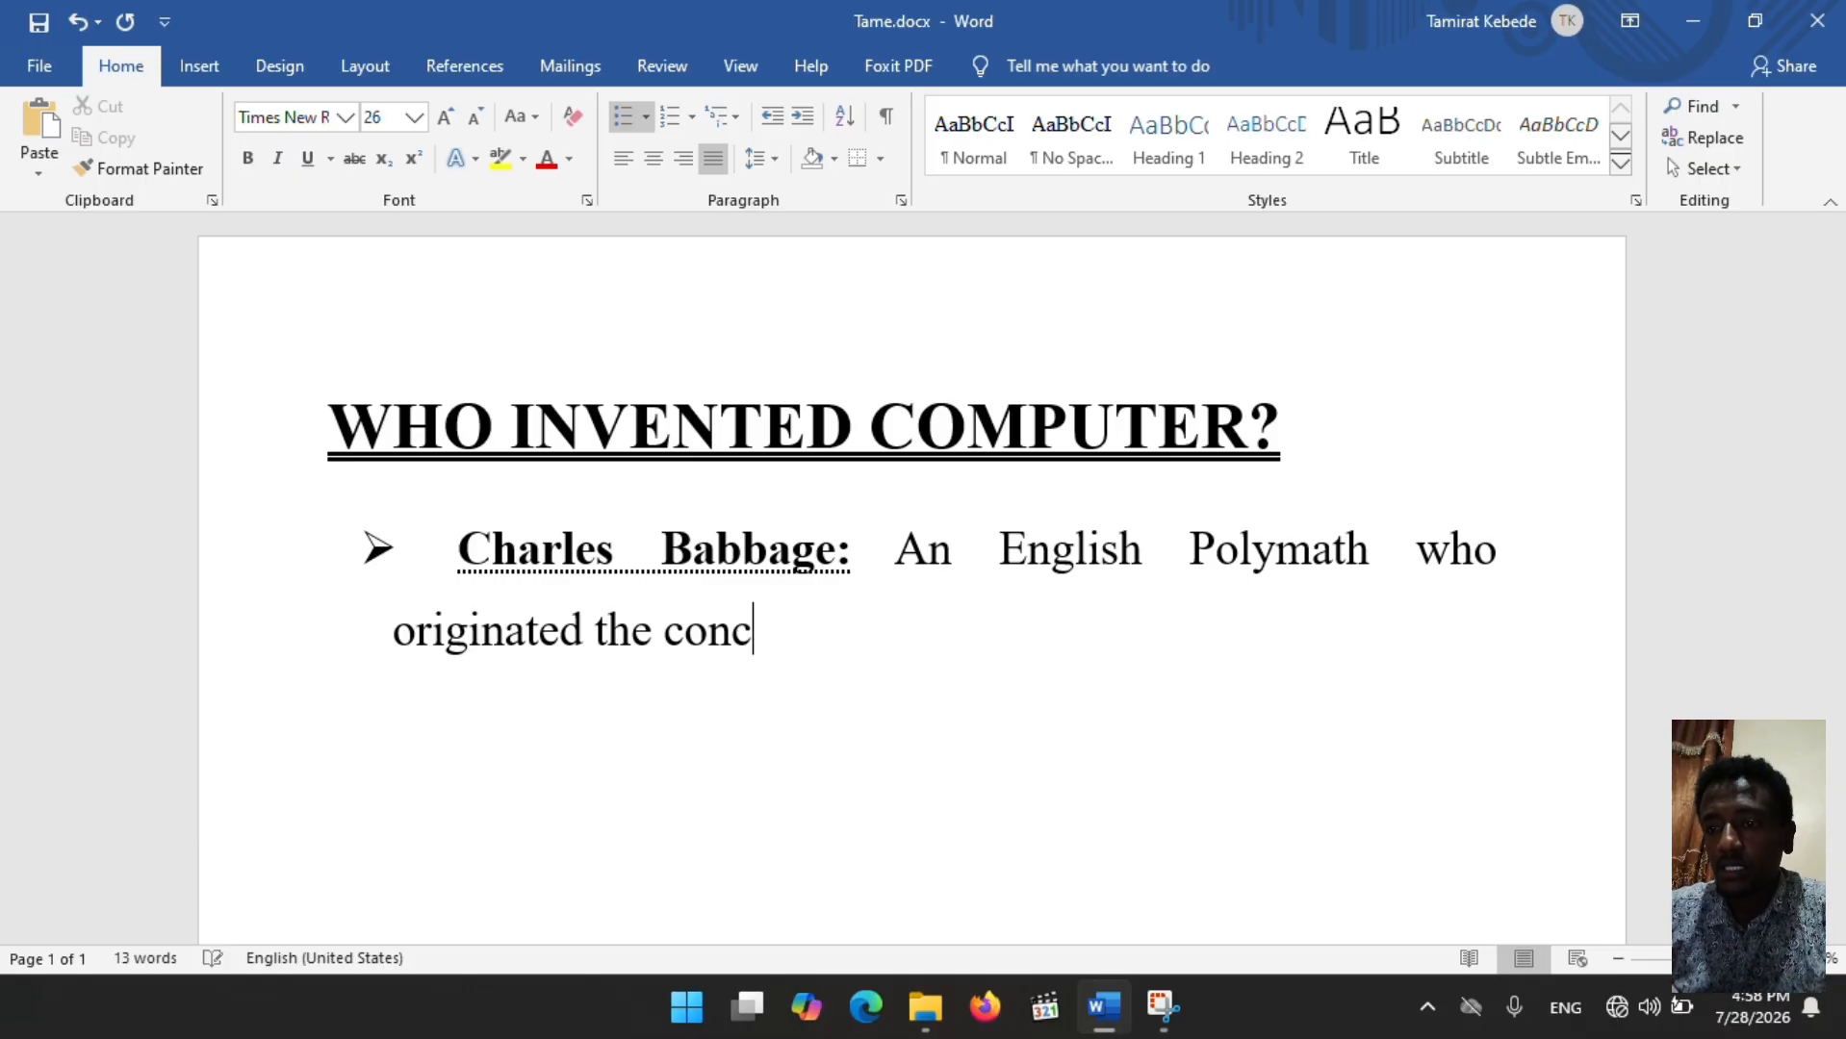
type("ept ")
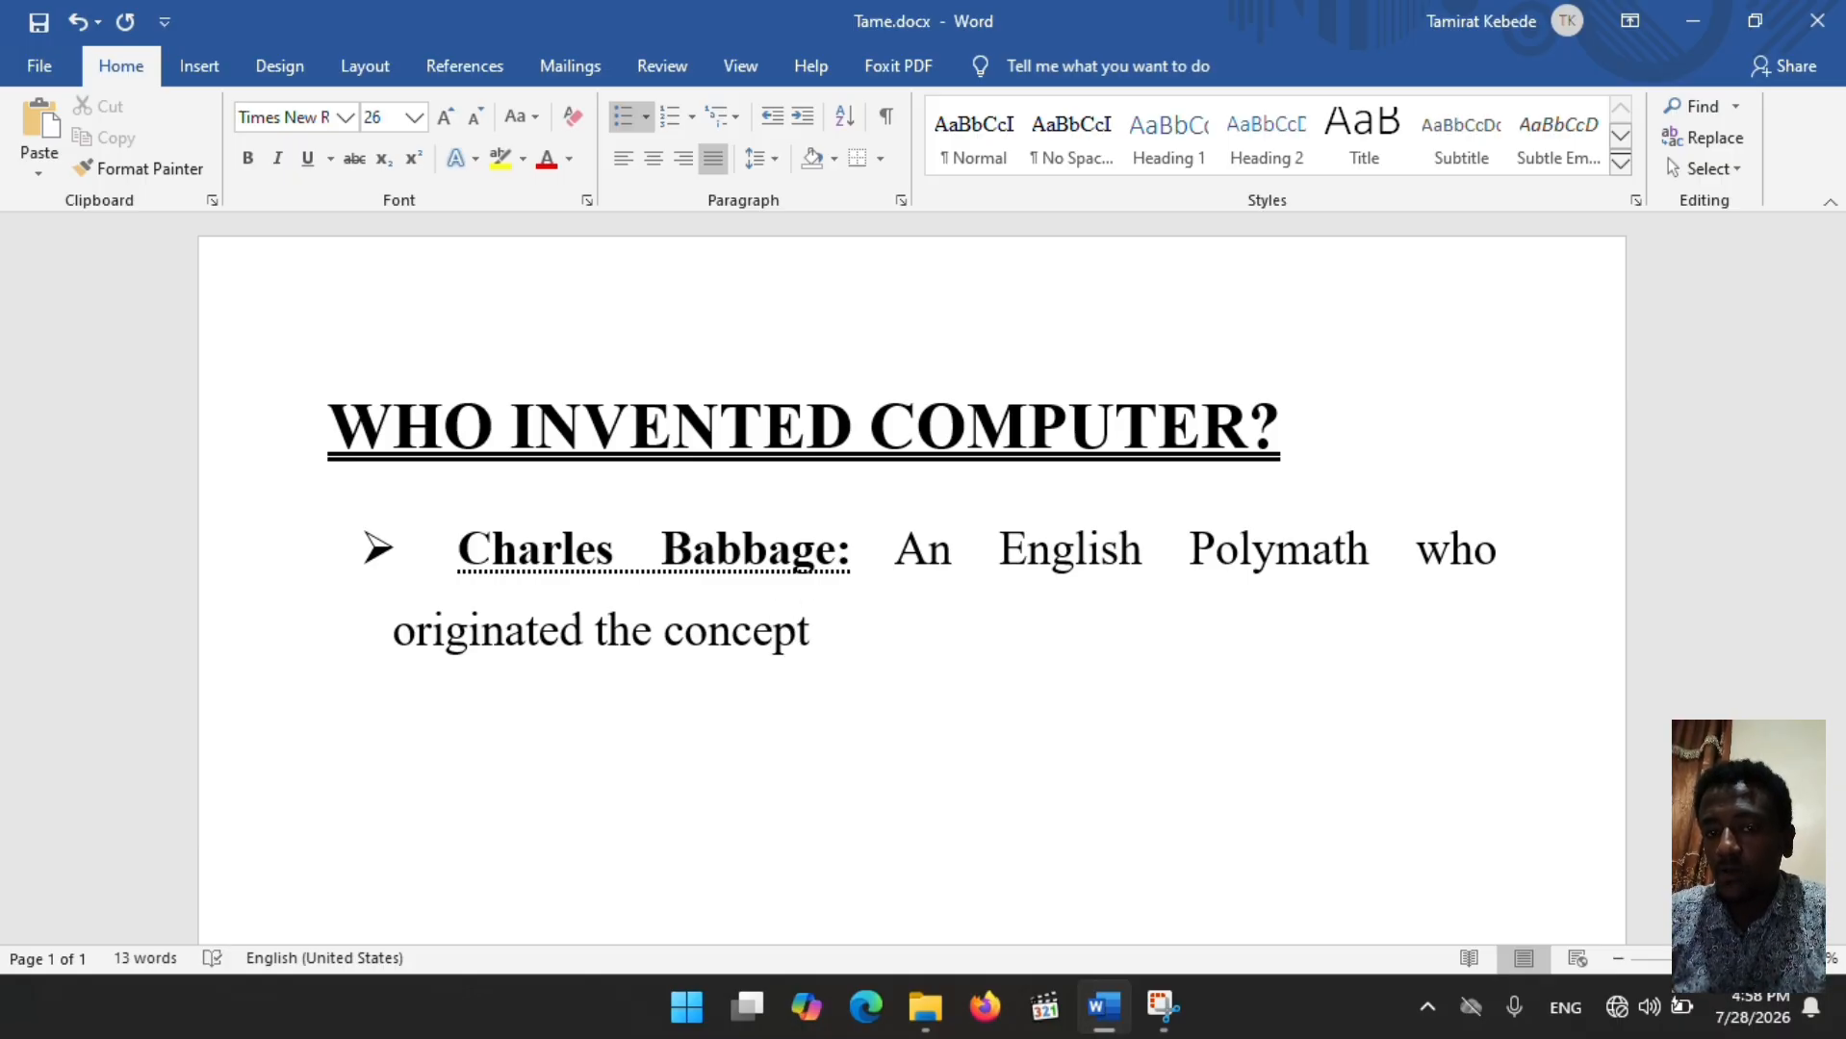
type("of a ")
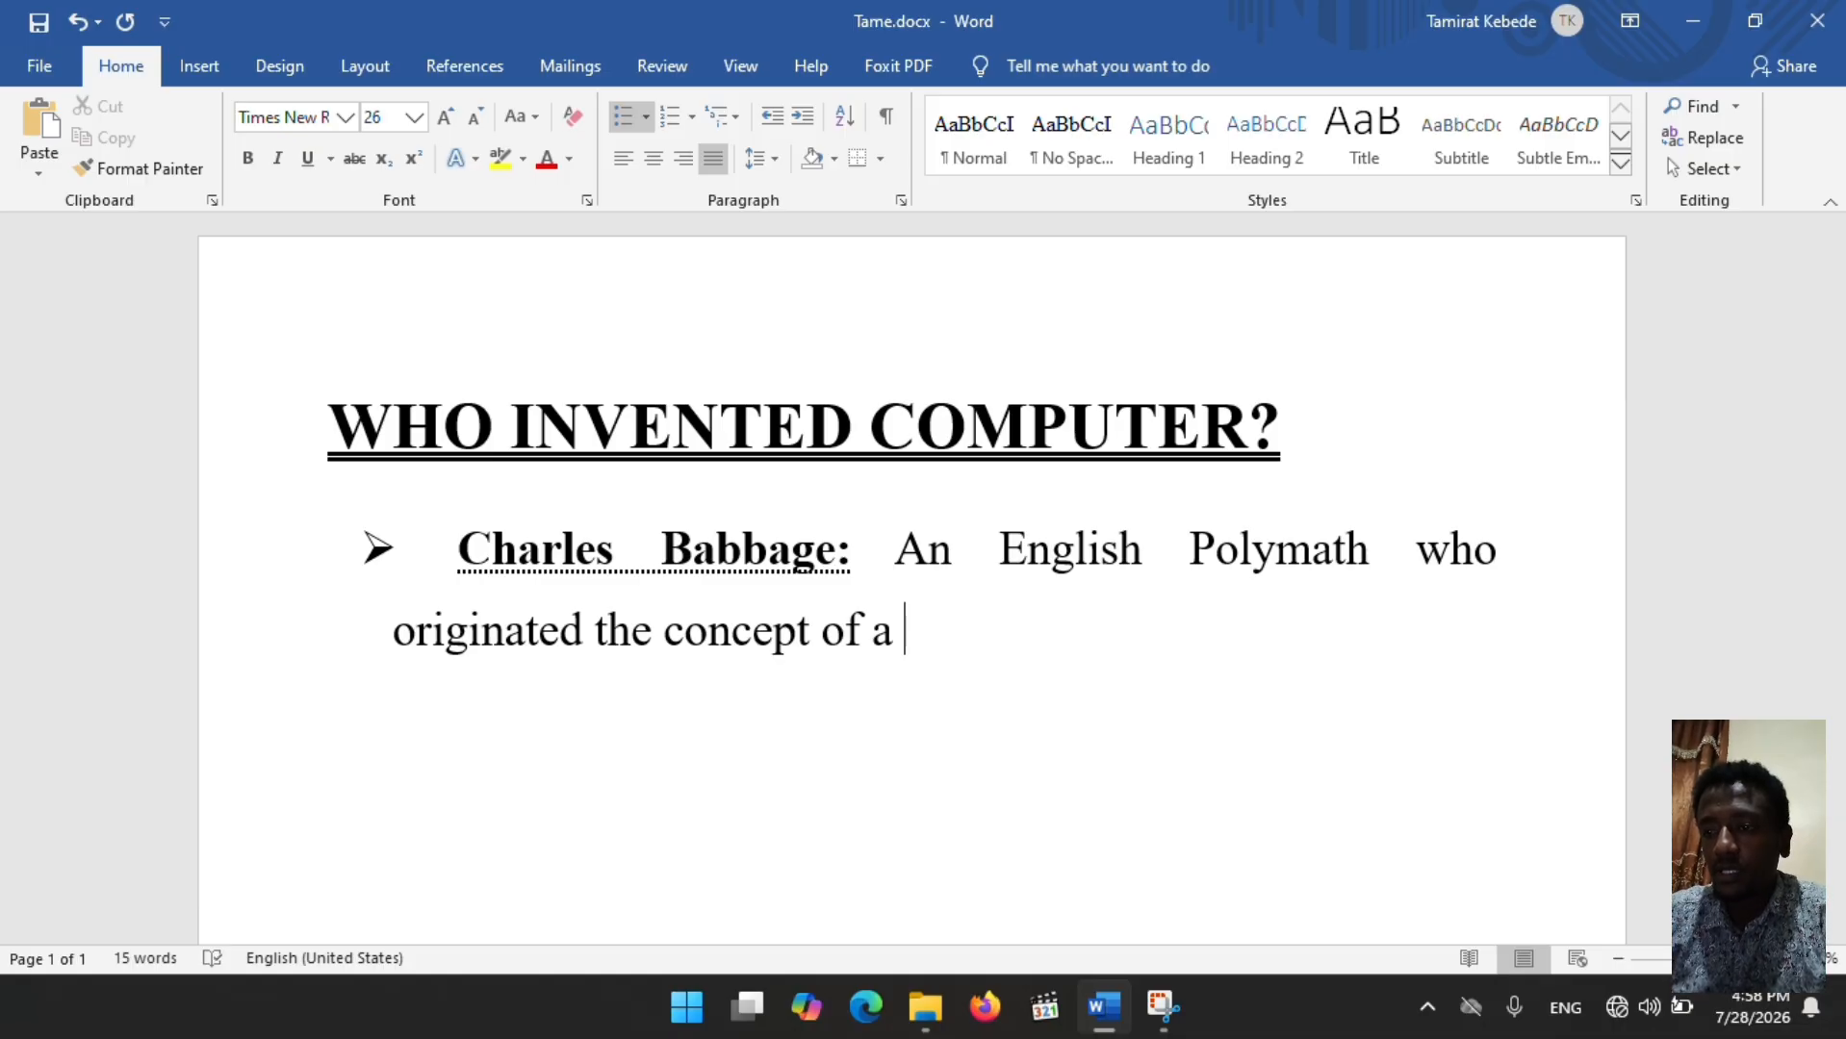
type("progra")
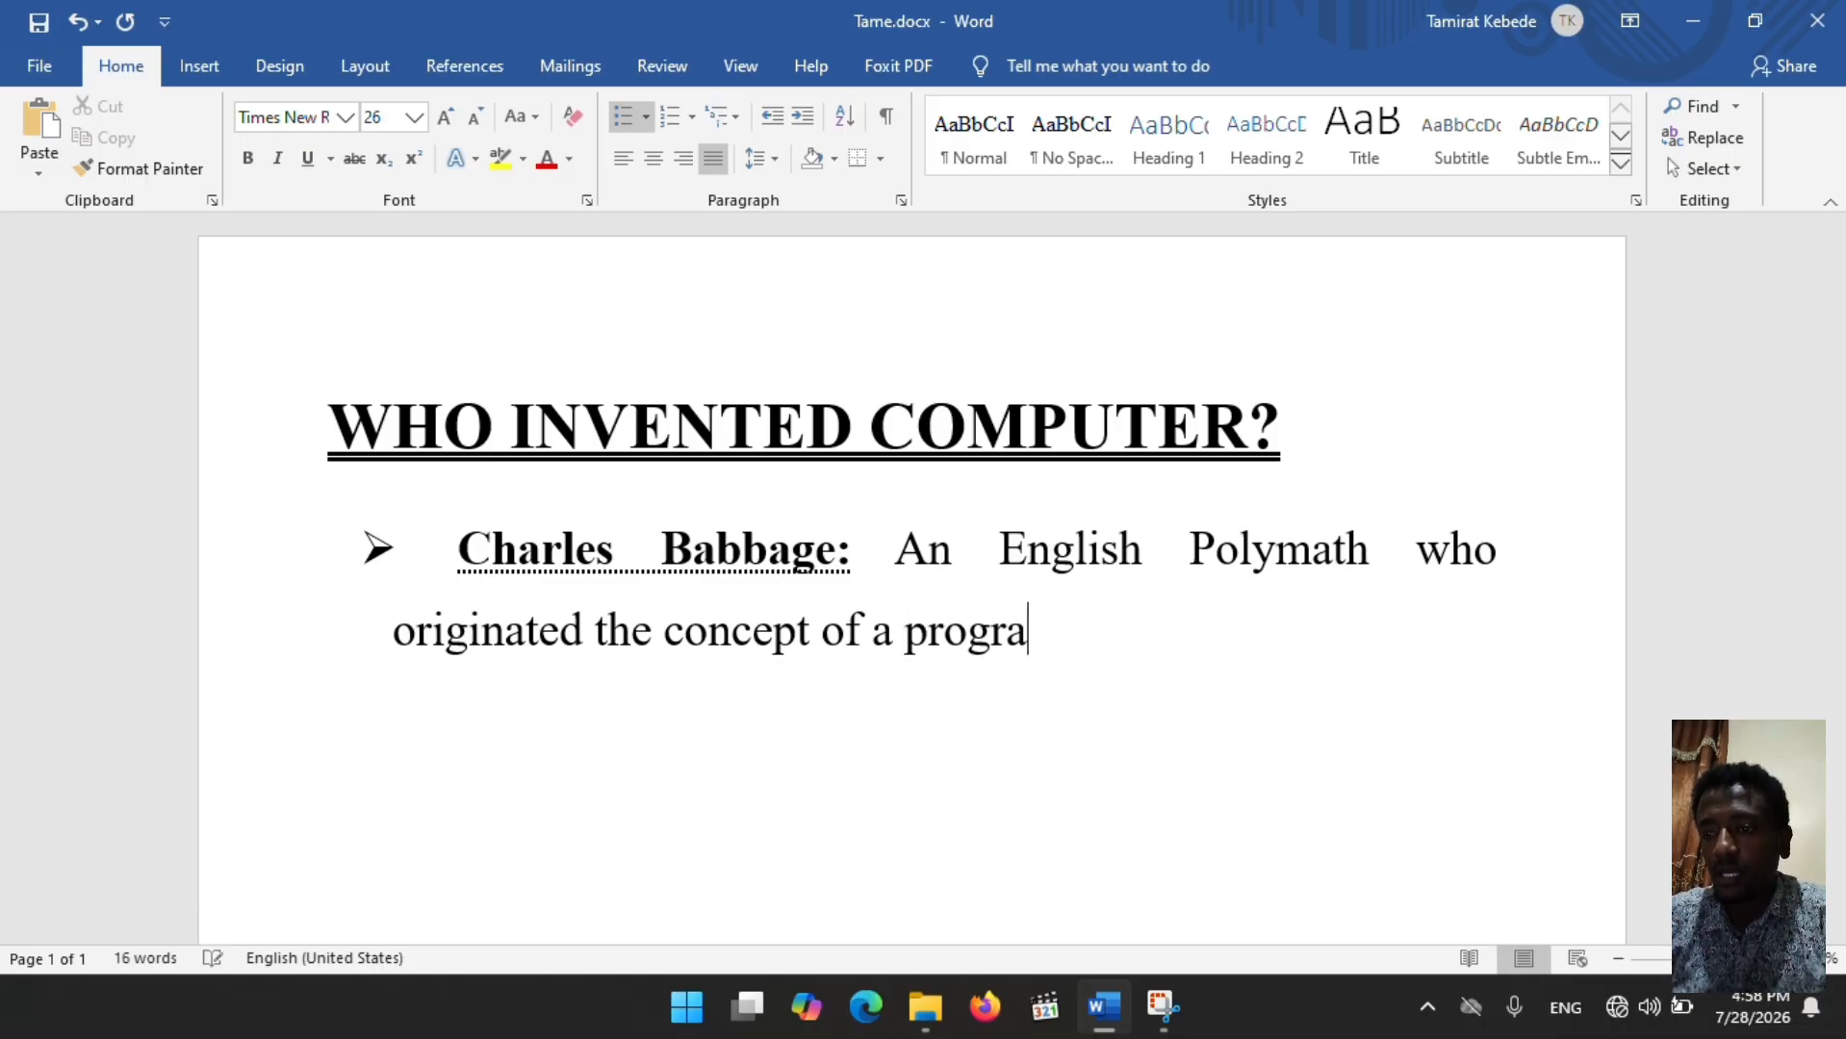
type("mmable ")
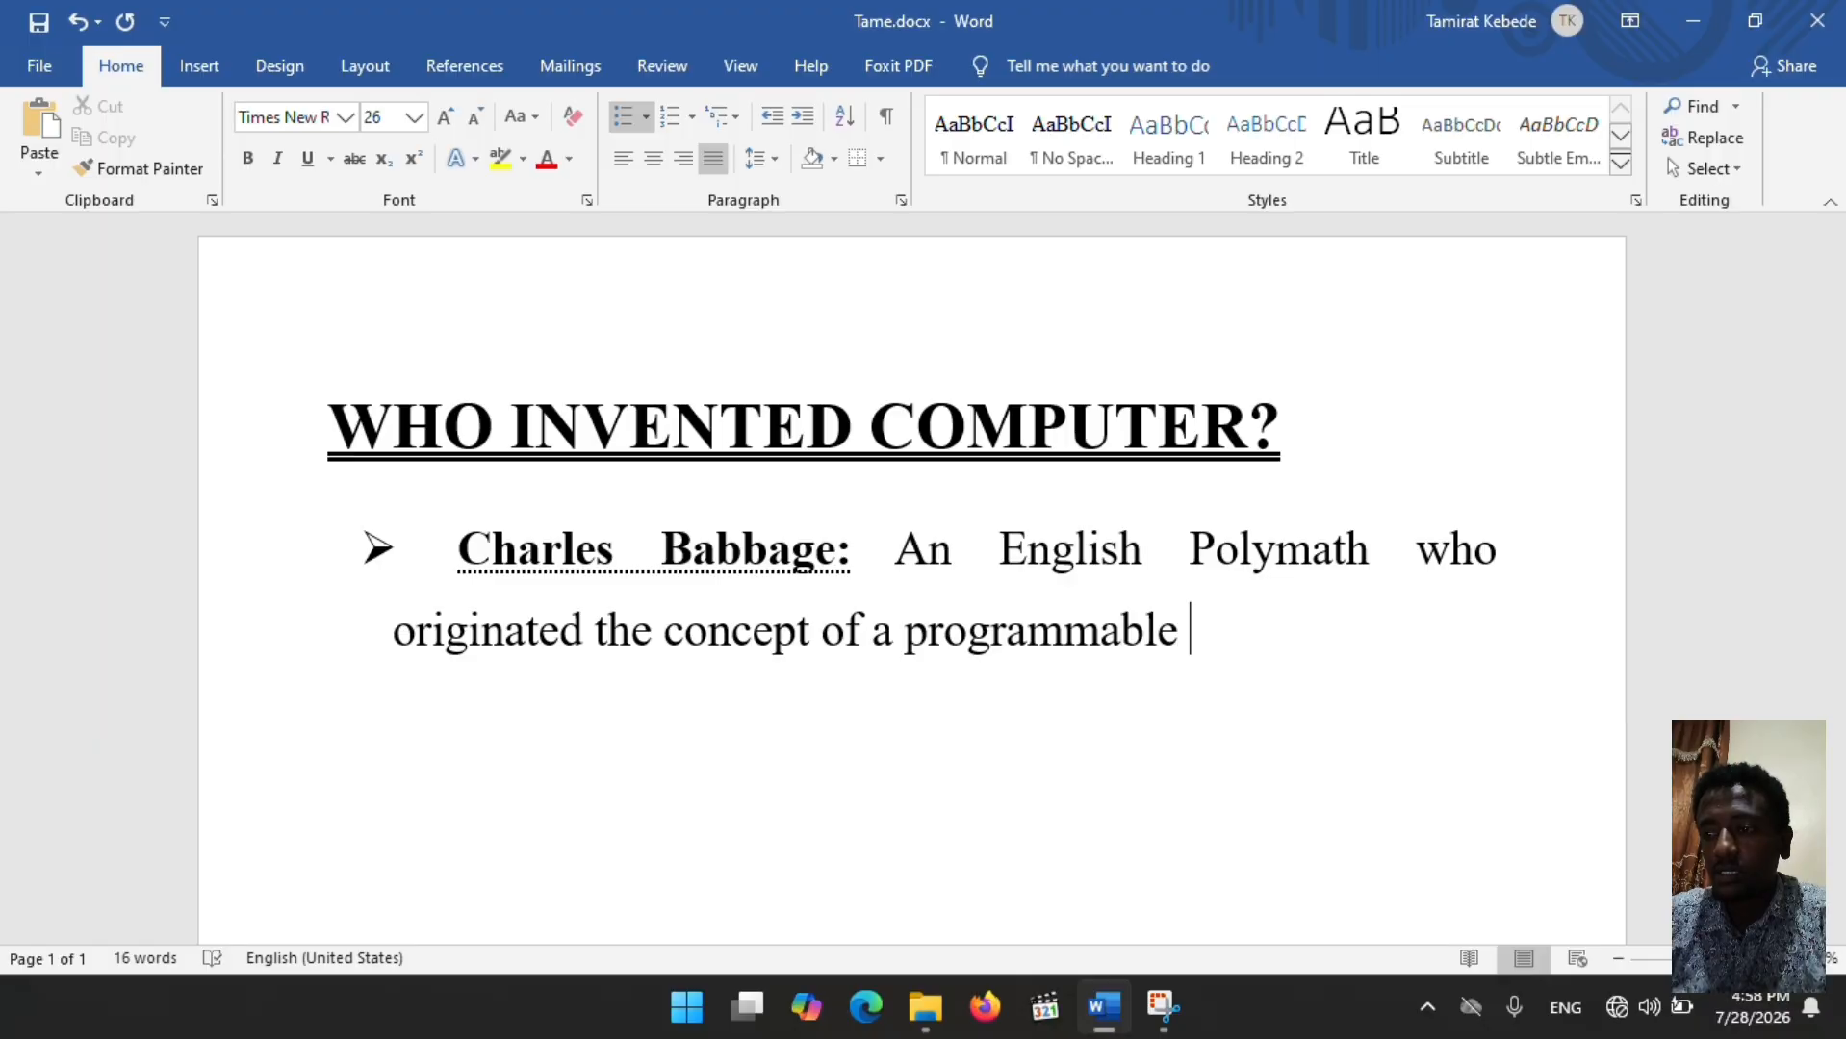
type("digital ")
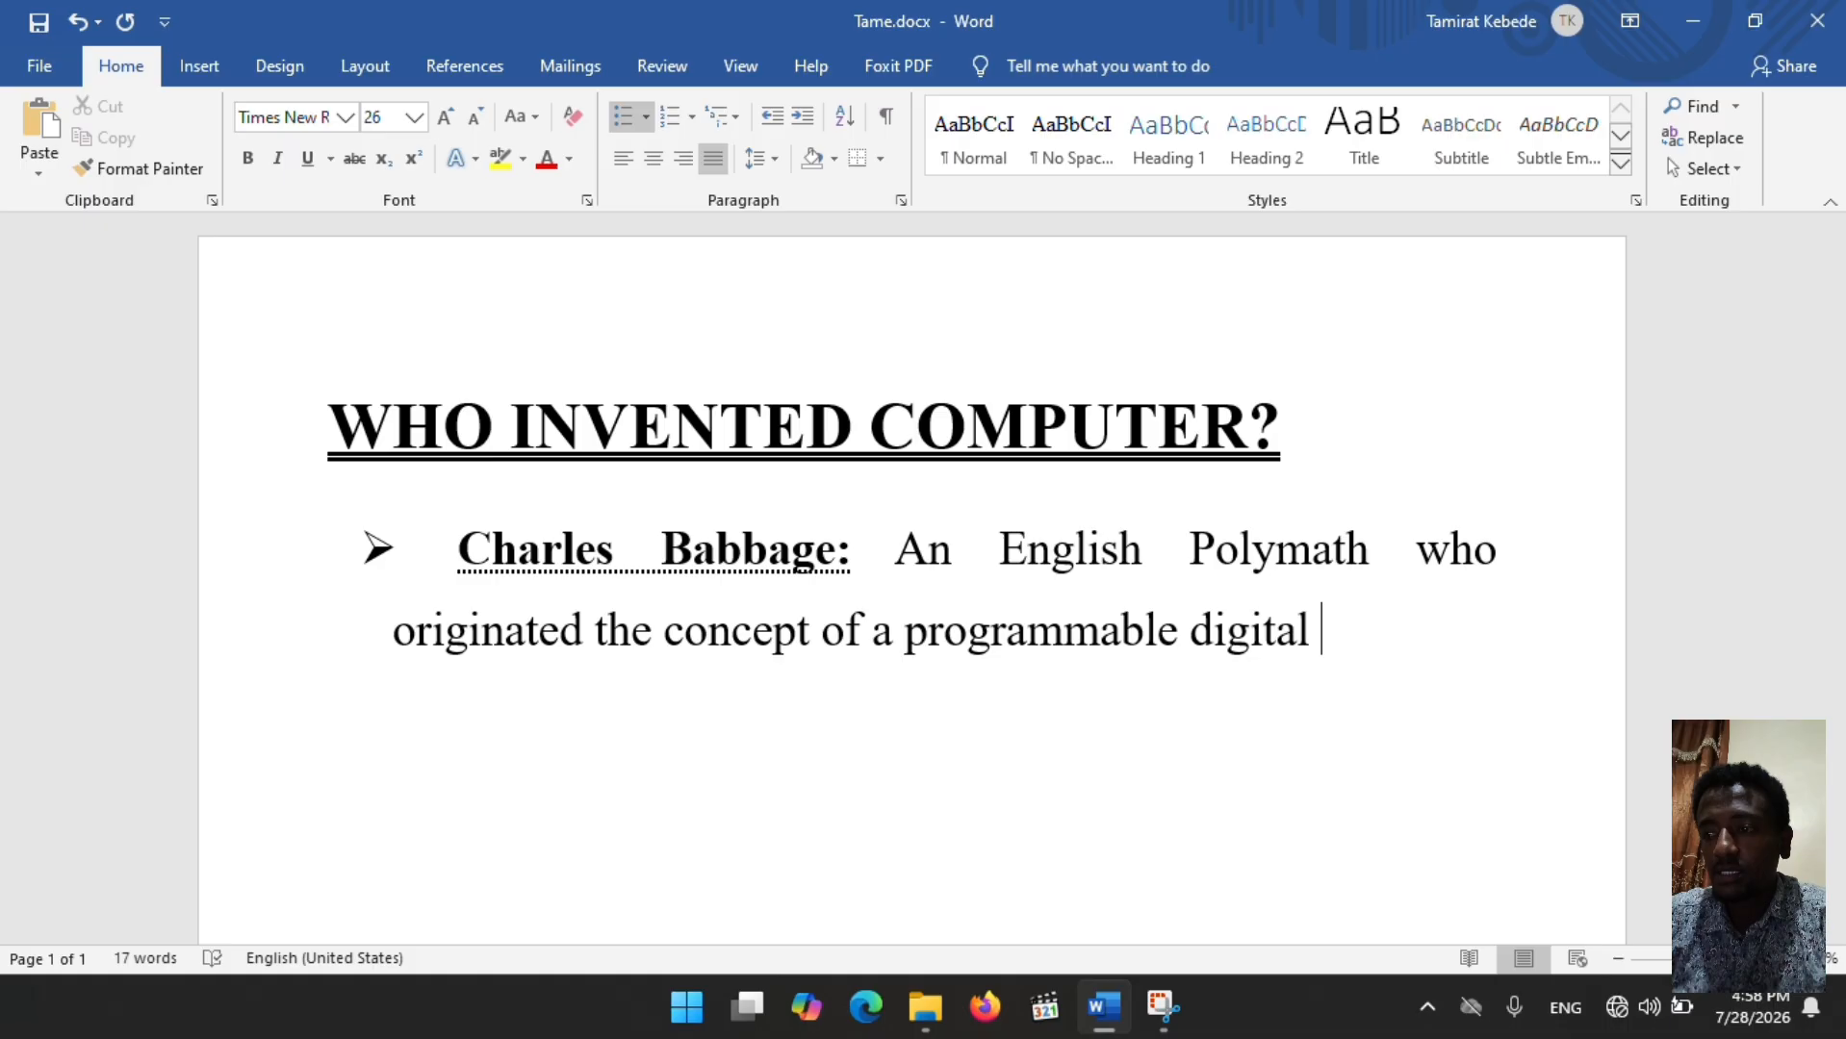
type("computr")
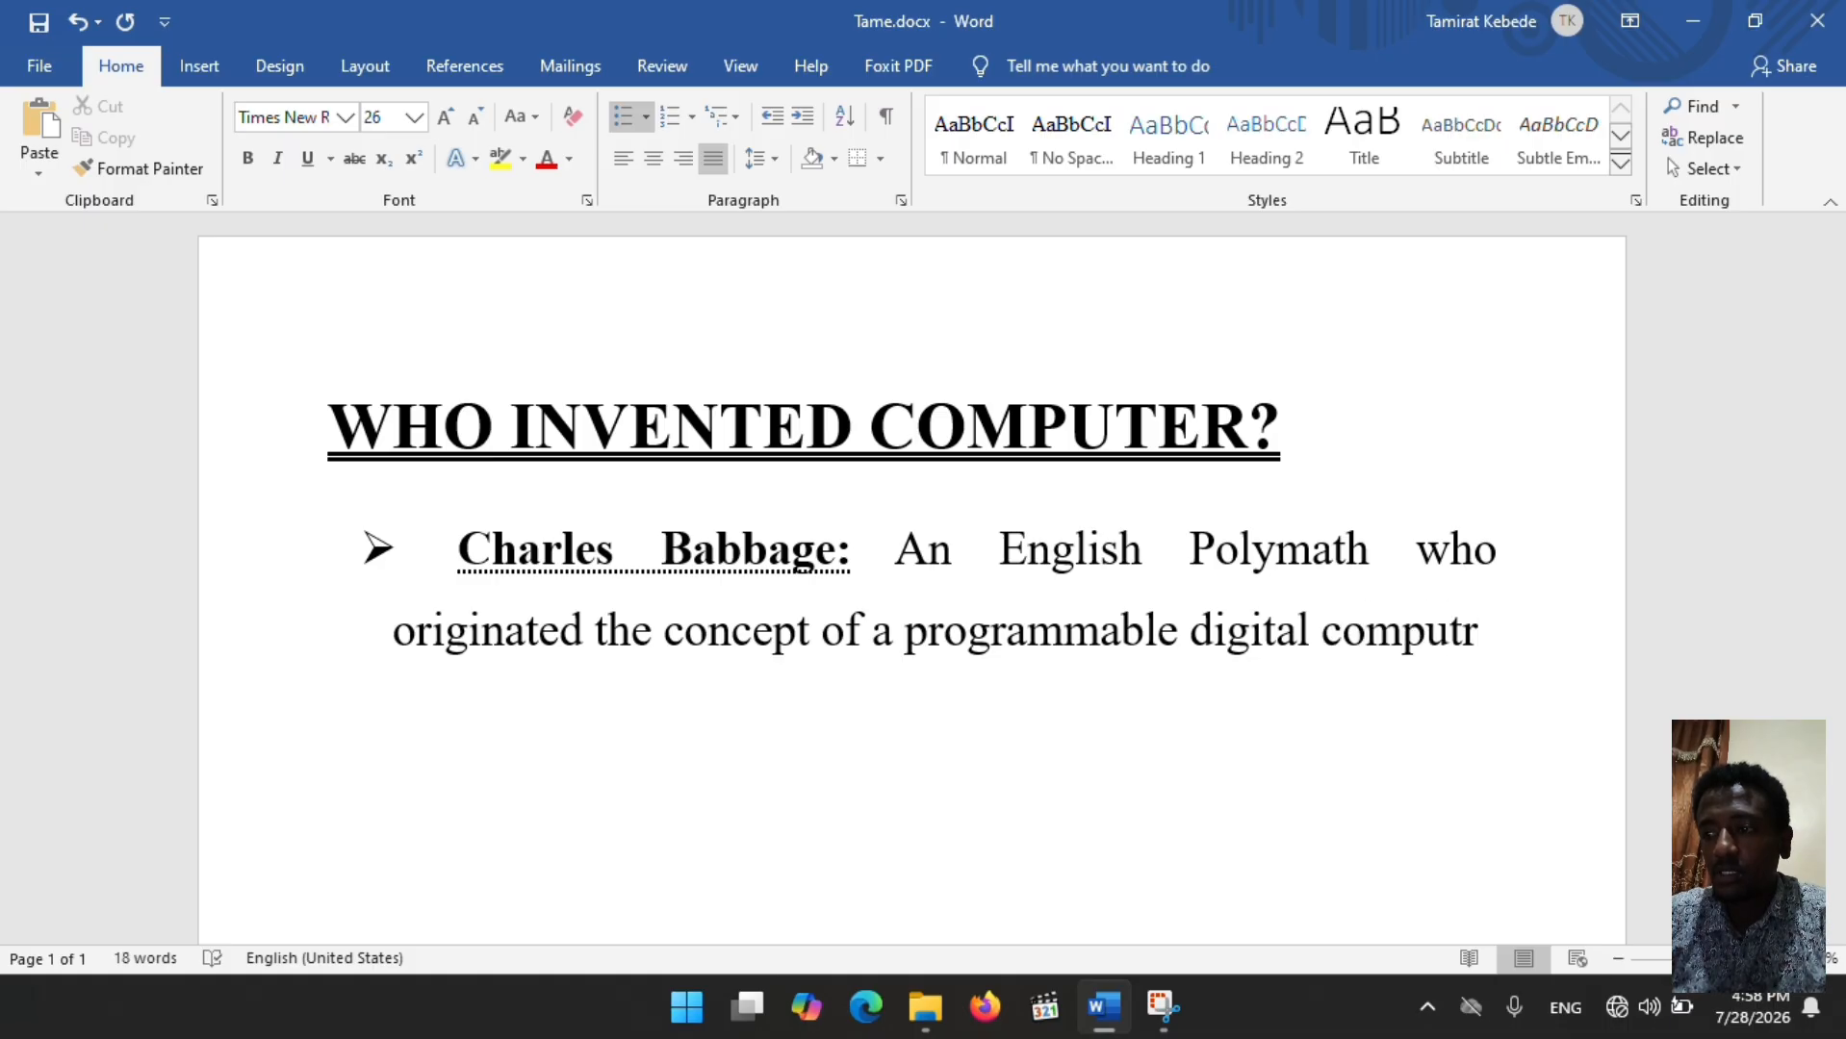
key("BackSpace")
type("er.")
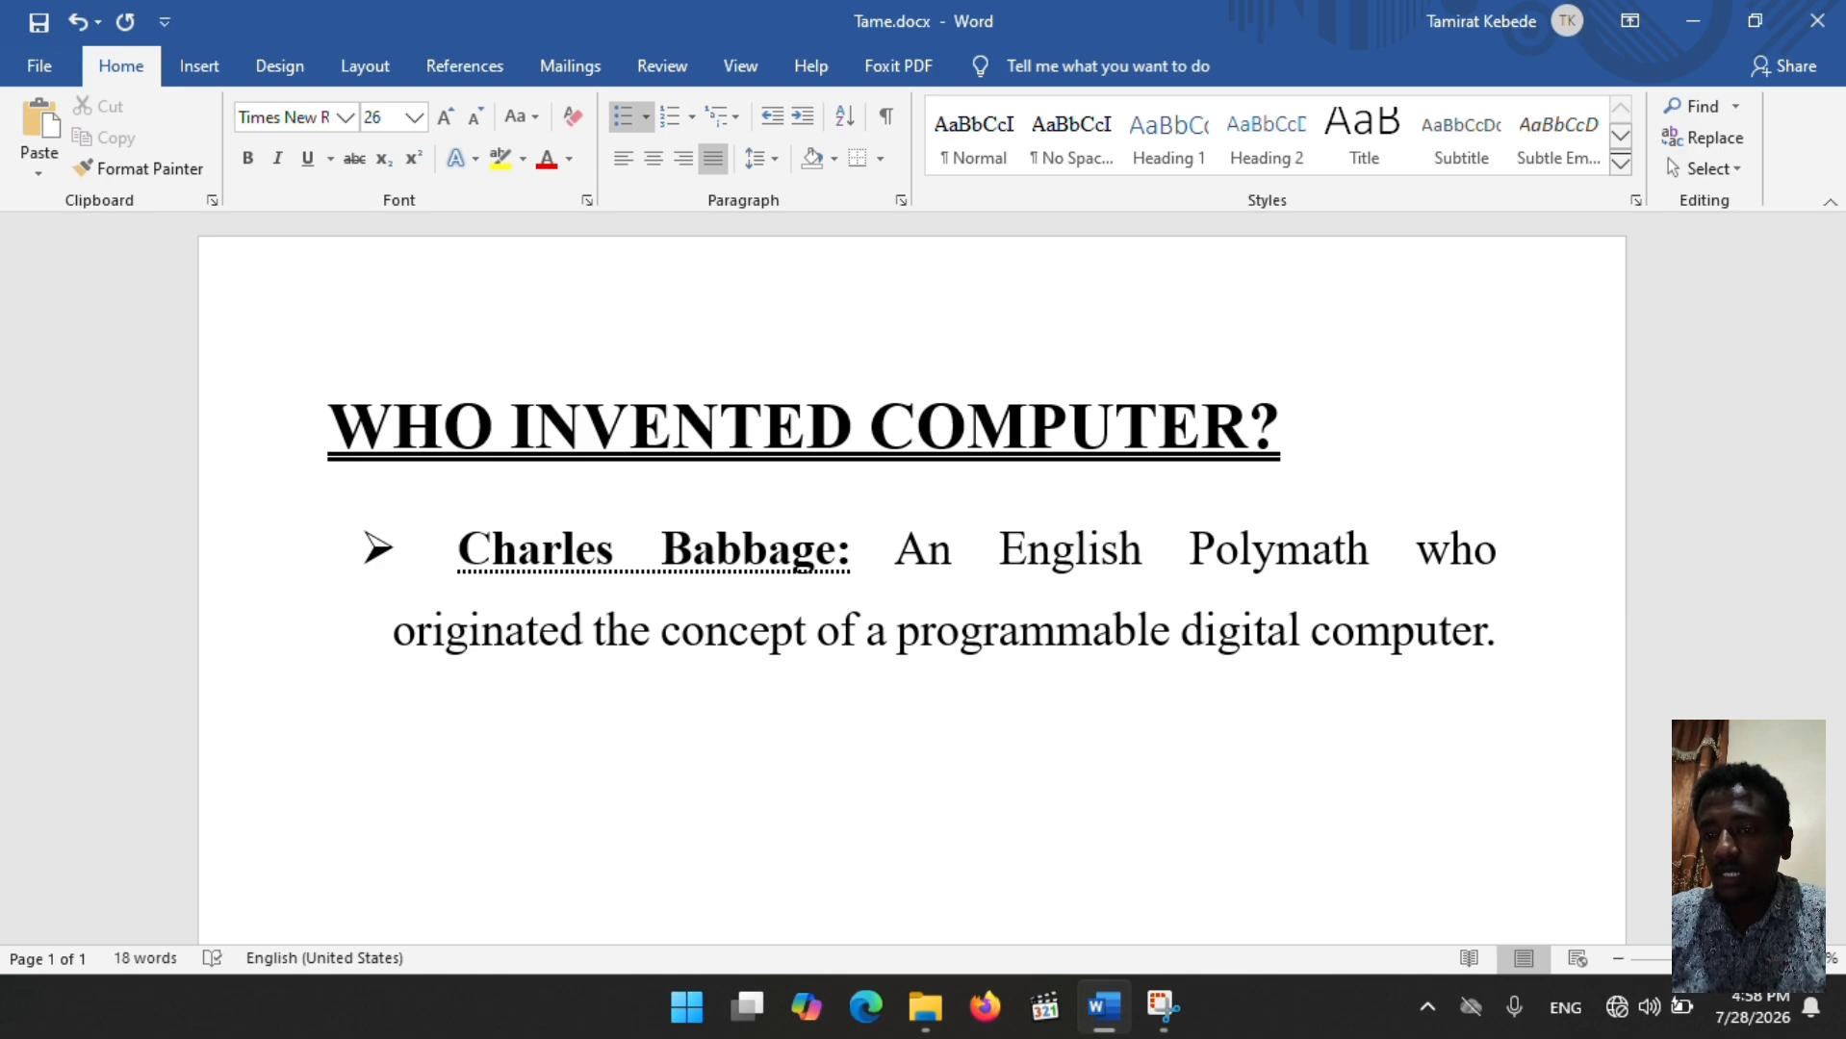
Step: Add "In 1837," after the description sentence and make it bold, leaving the insertion point after it
type("In")
key("Up")
key("Page_Down")
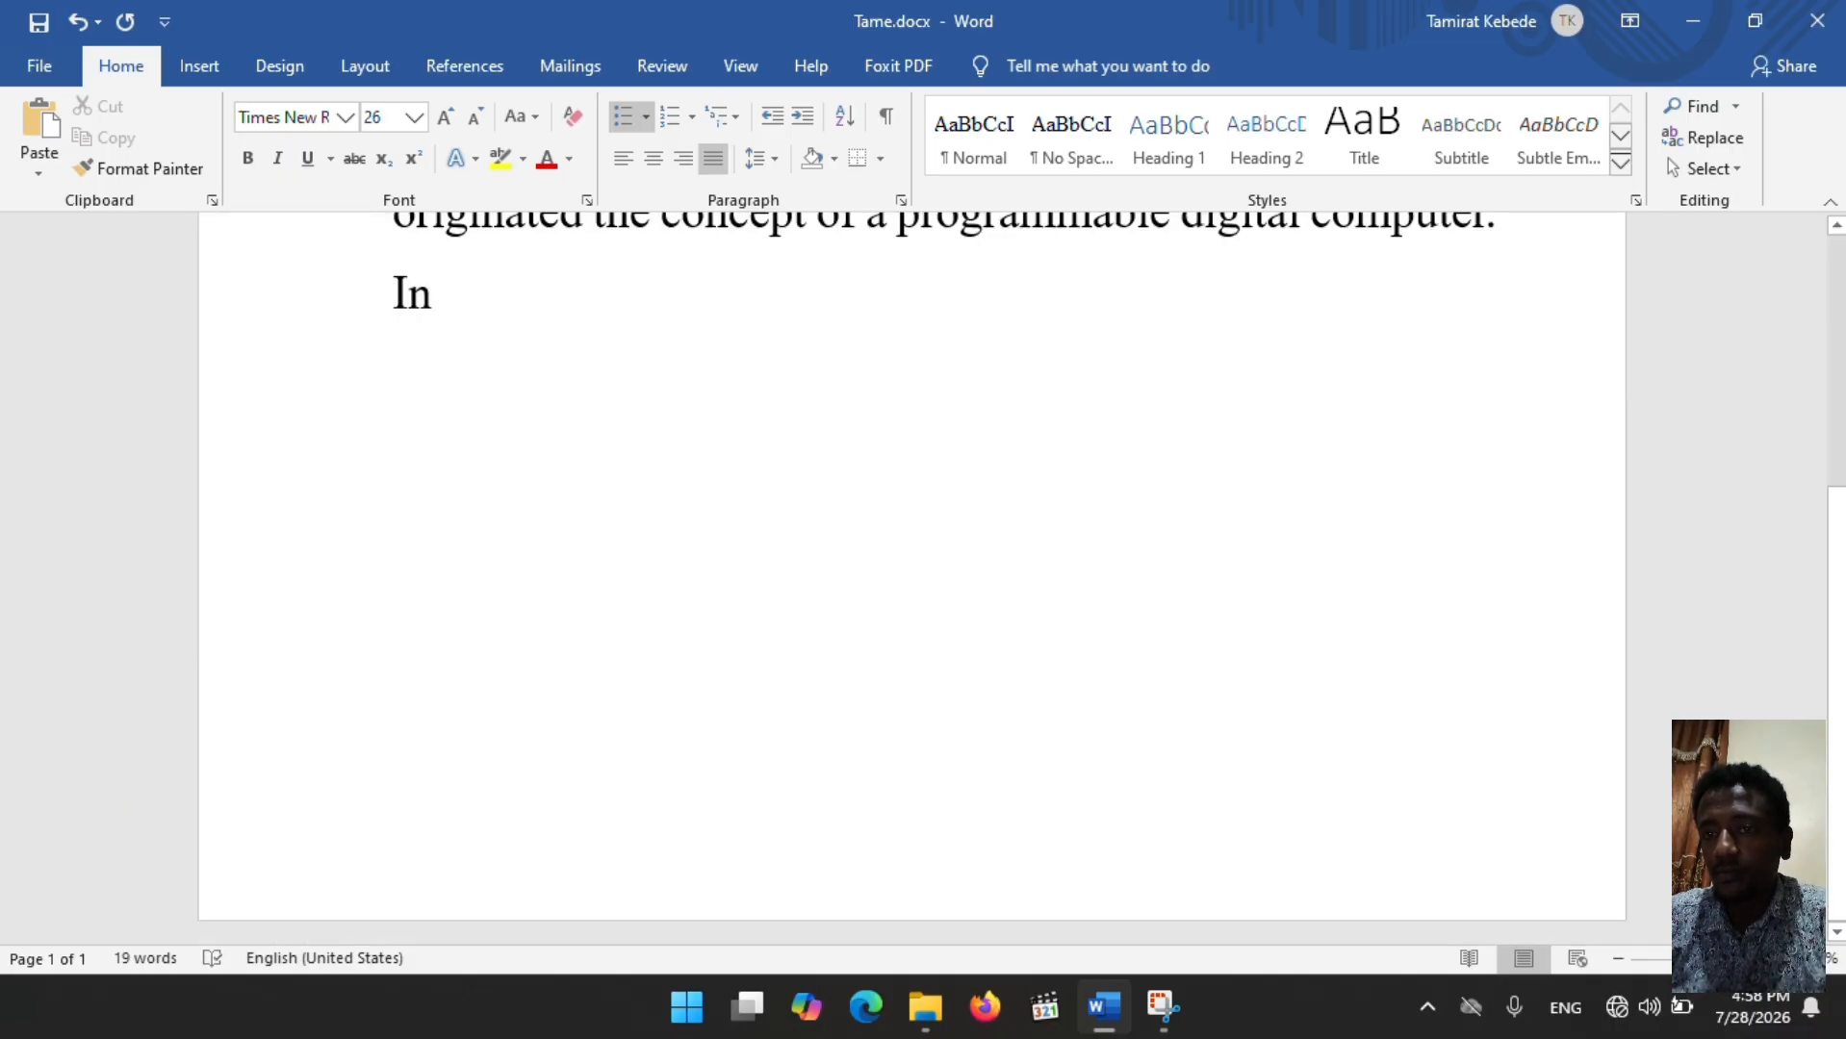
type("18")
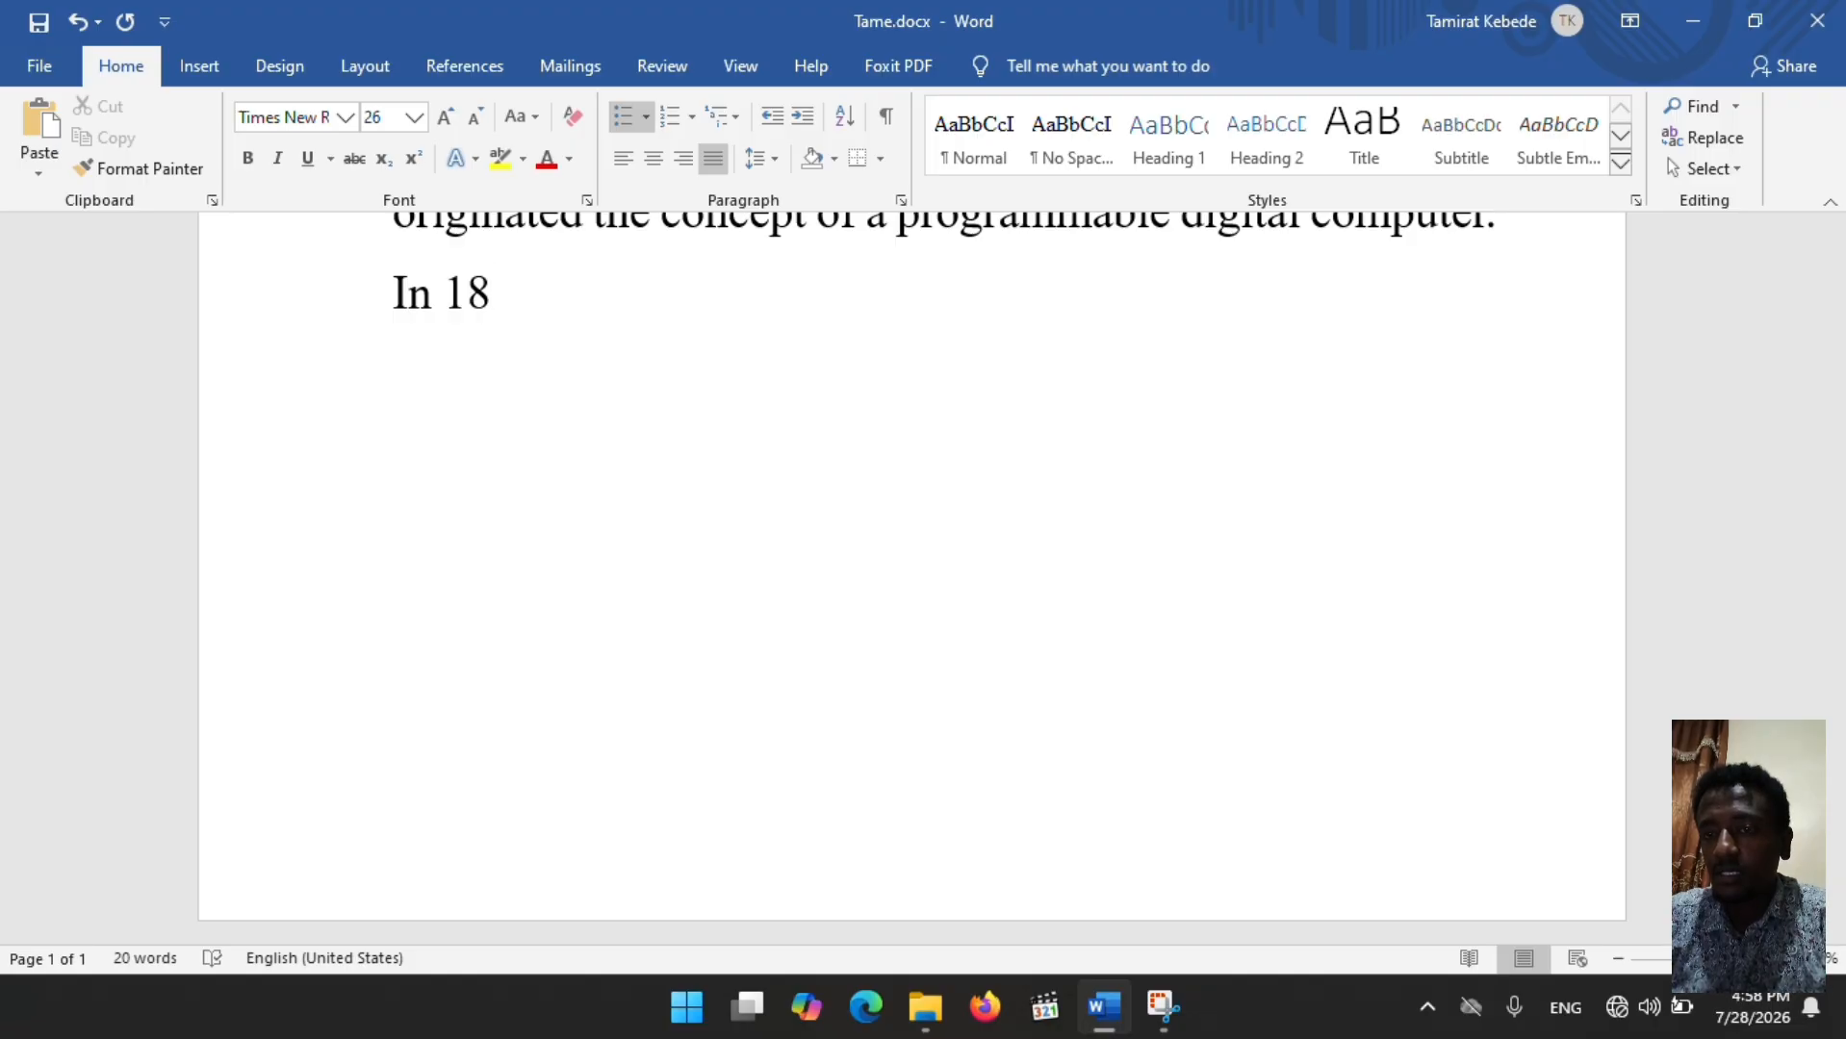
type("37,")
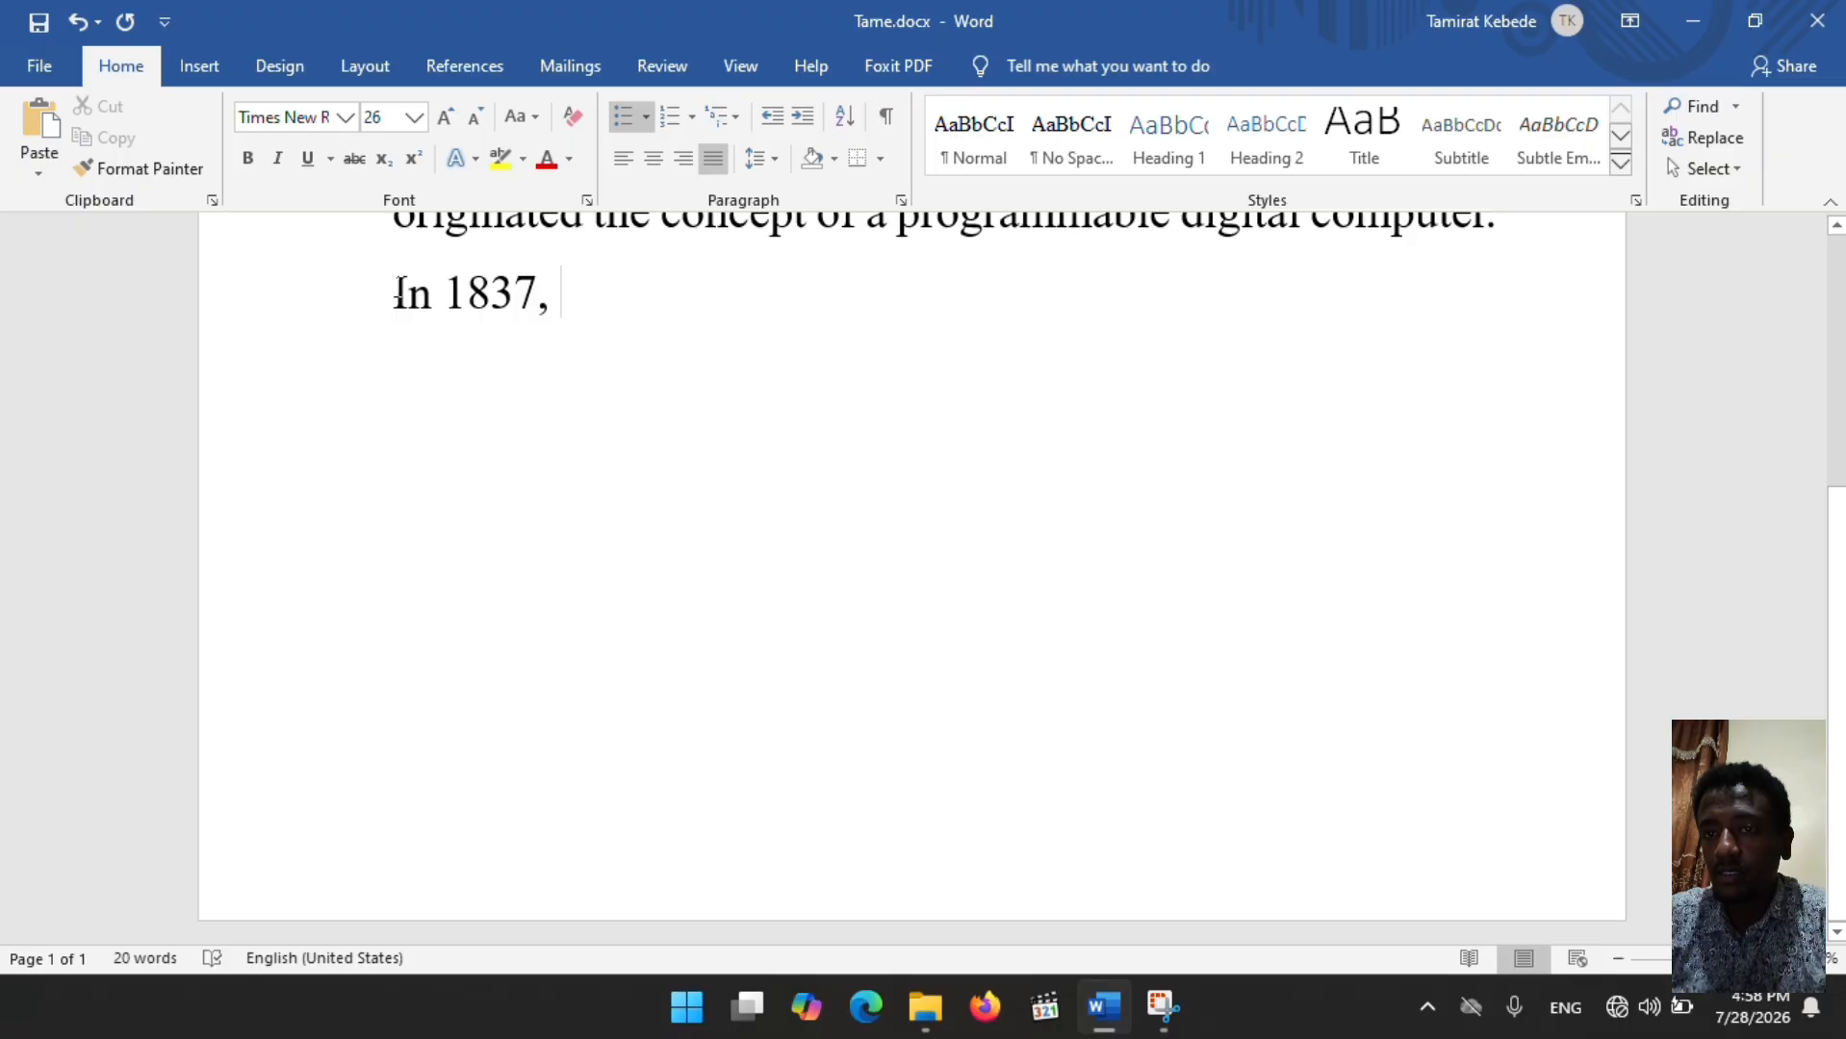
left_click_drag(394, 289, 556, 297)
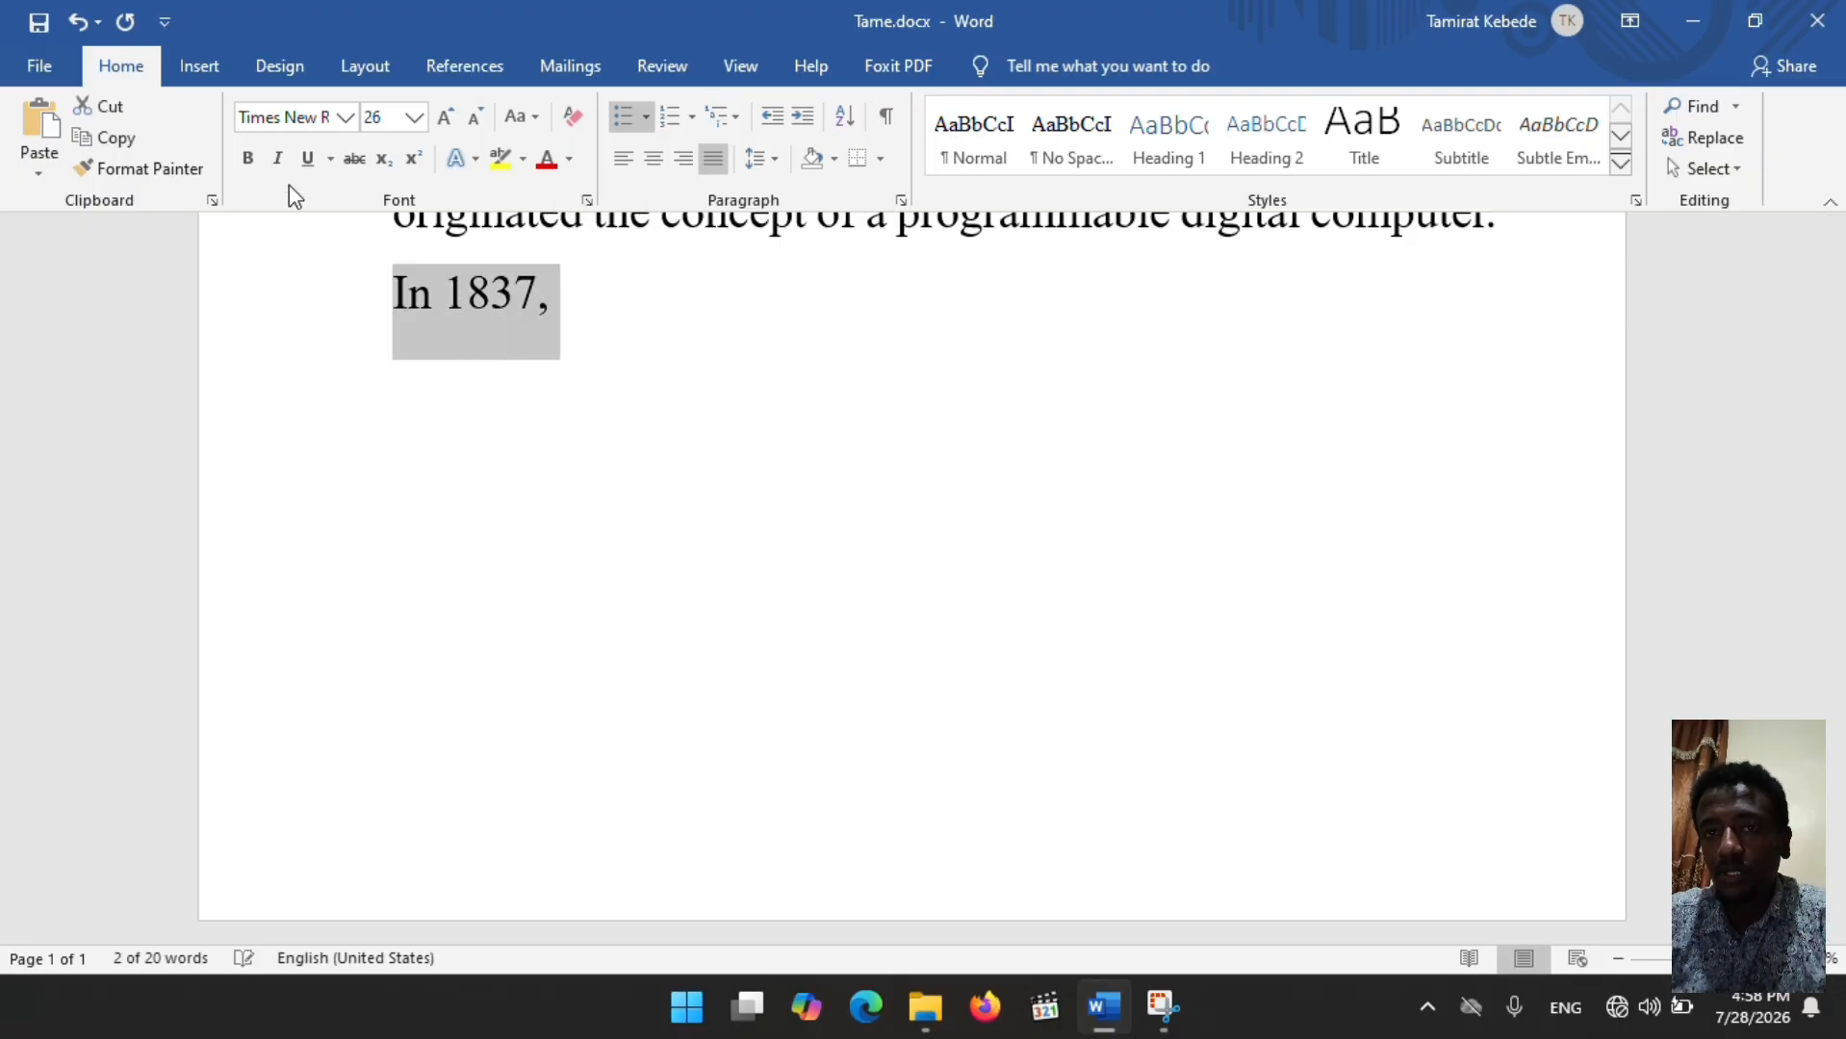
left_click(249, 162)
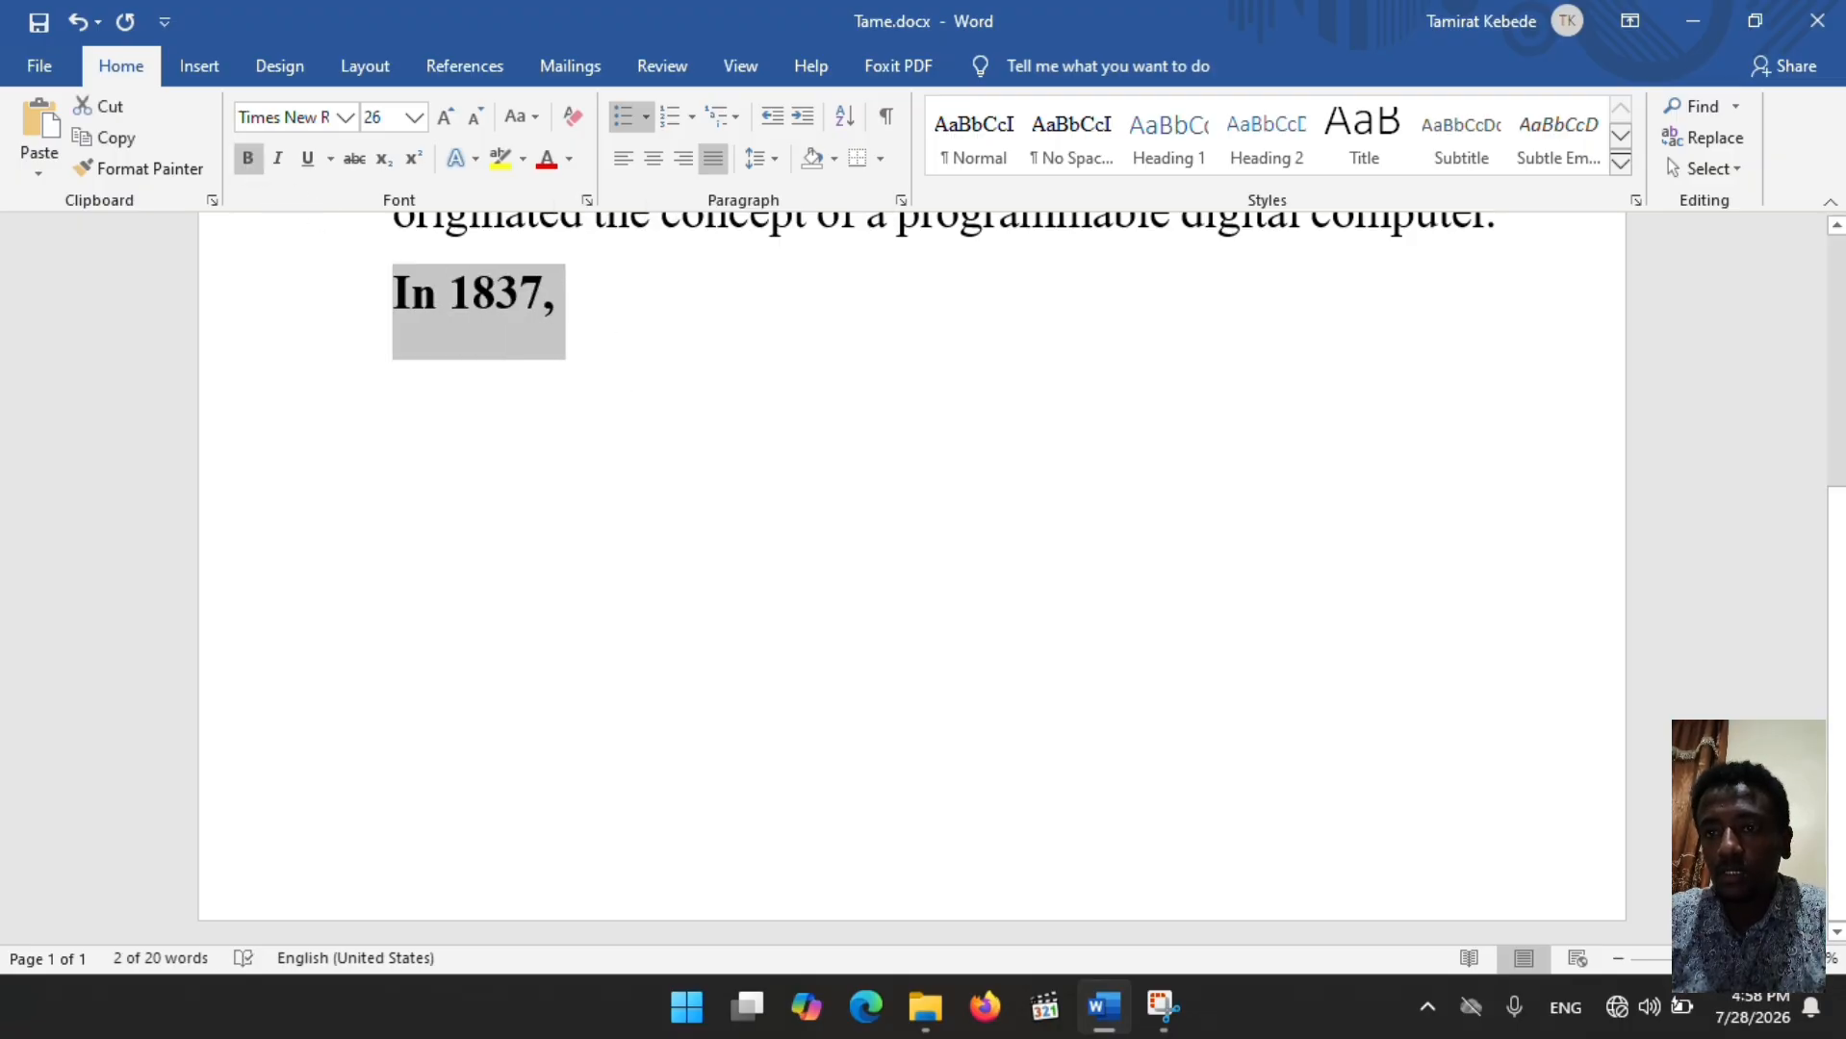
left_click(587, 301)
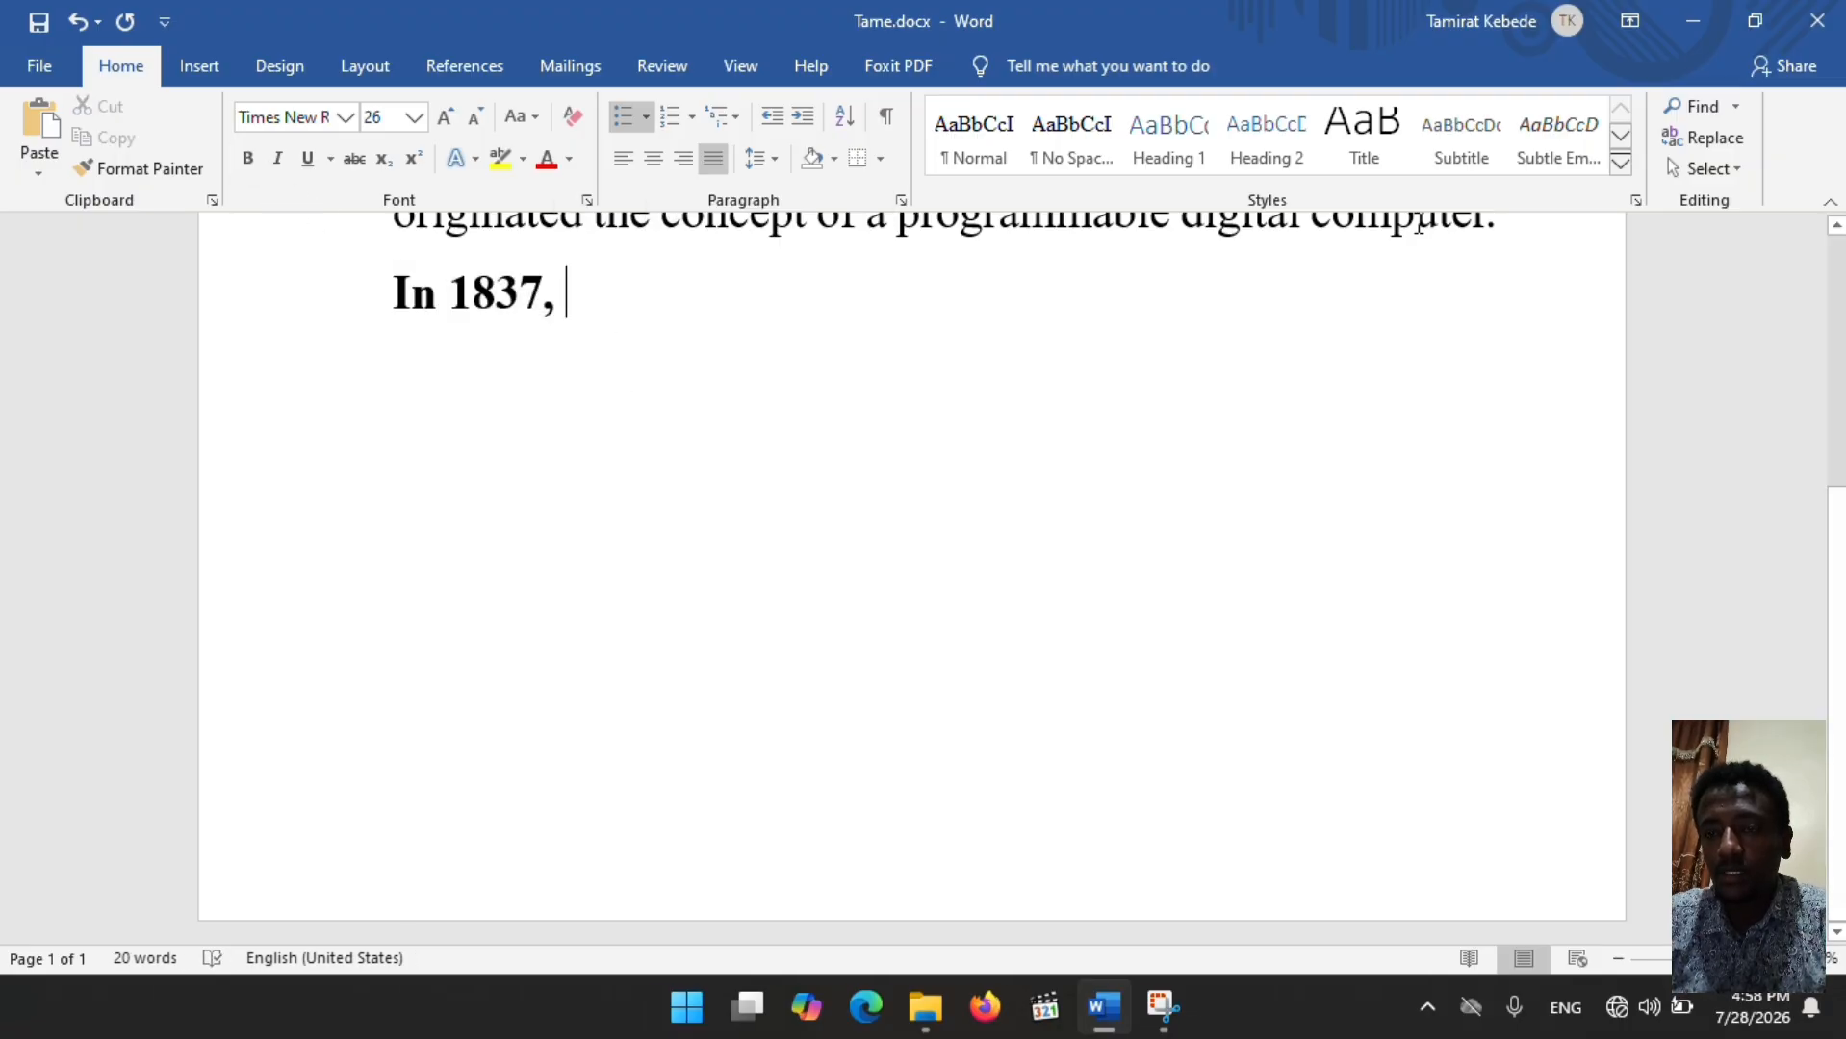
Step: Reduce the font size of the description from "An English Polymath" through "In 1837," to 14
left_click(1837, 227)
left_click(1837, 227)
left_click(1837, 227)
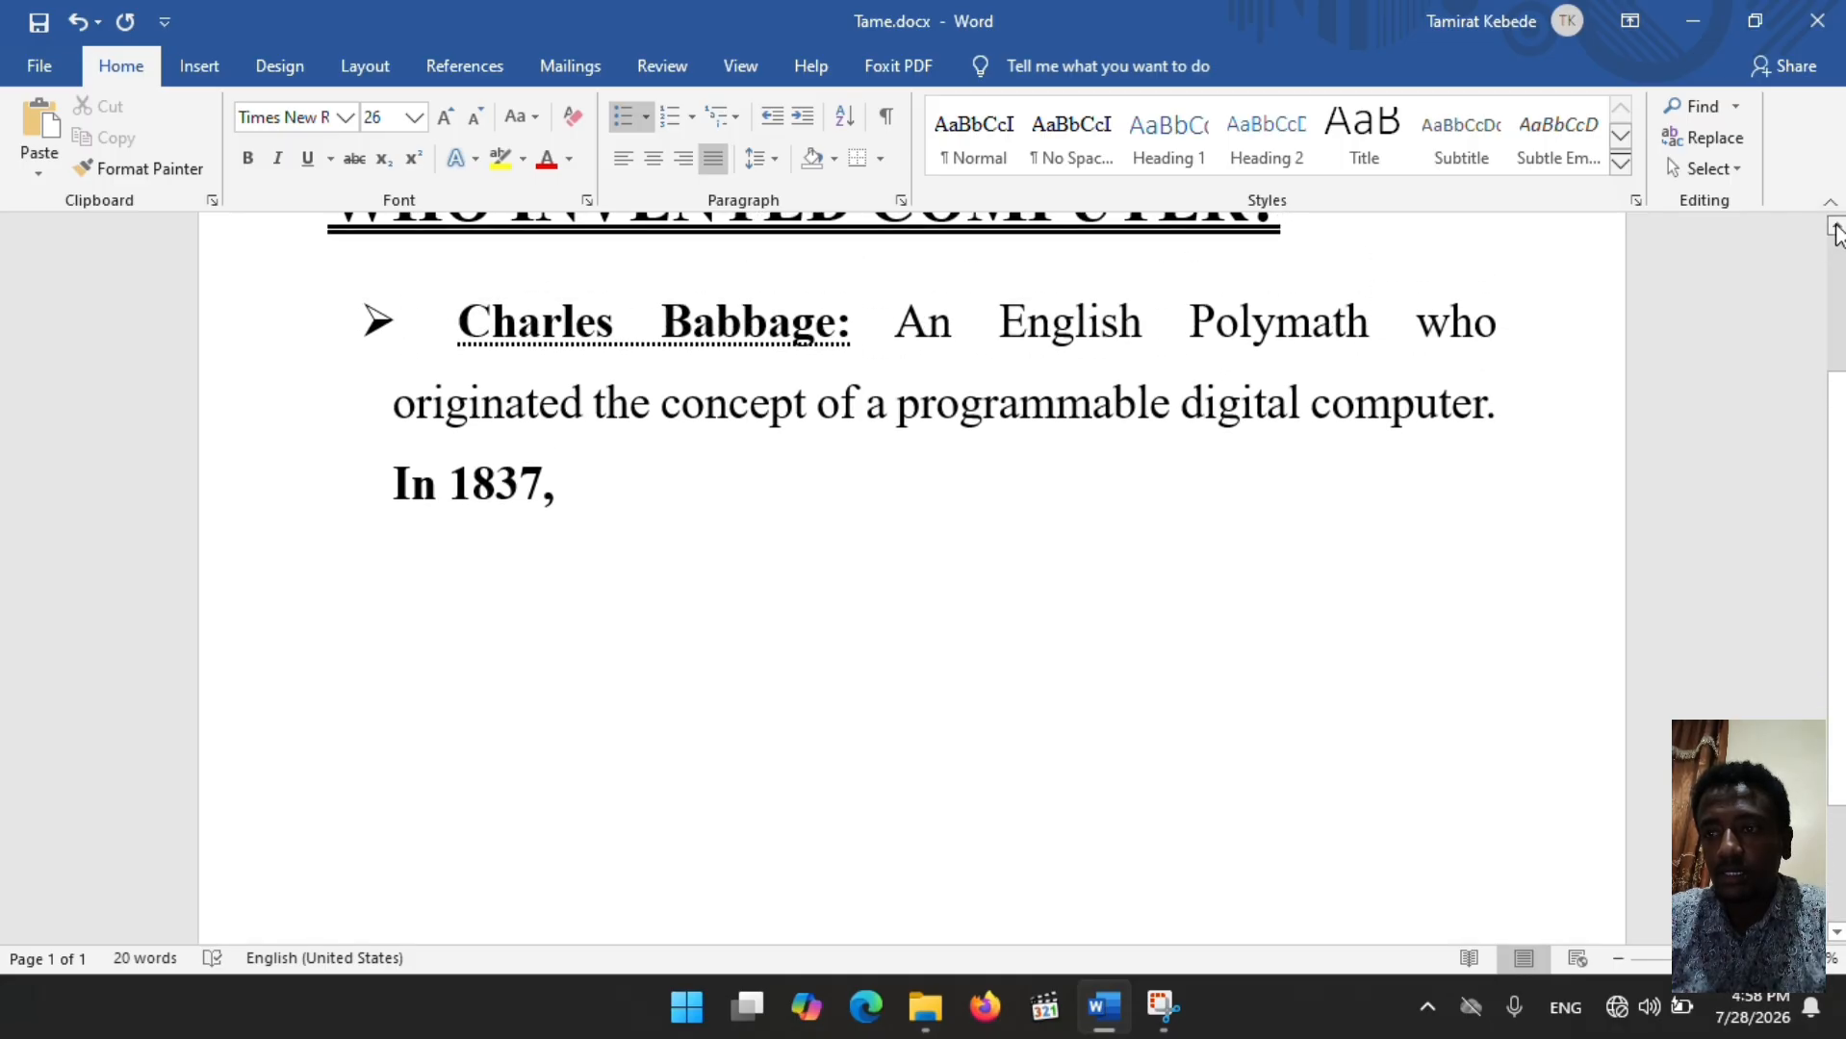
left_click_drag(900, 323, 672, 507)
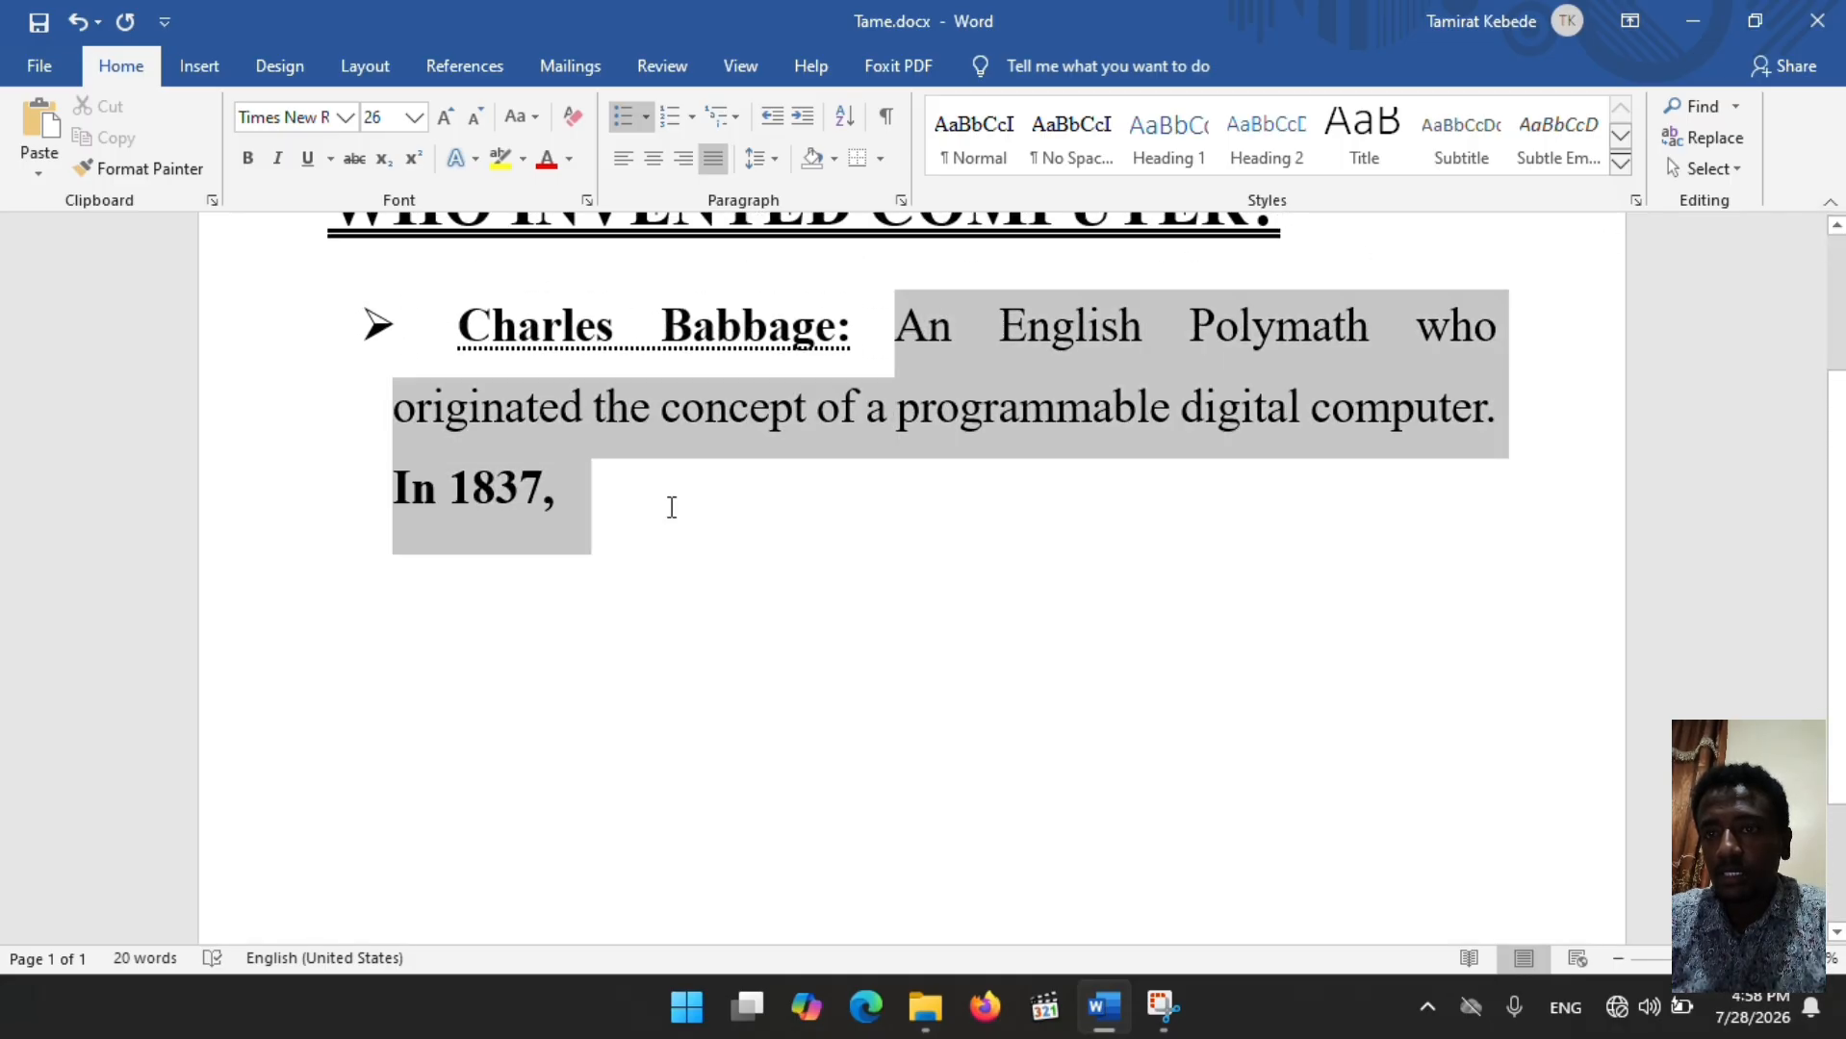
left_click(476, 116)
left_click(475, 116)
left_click(476, 116)
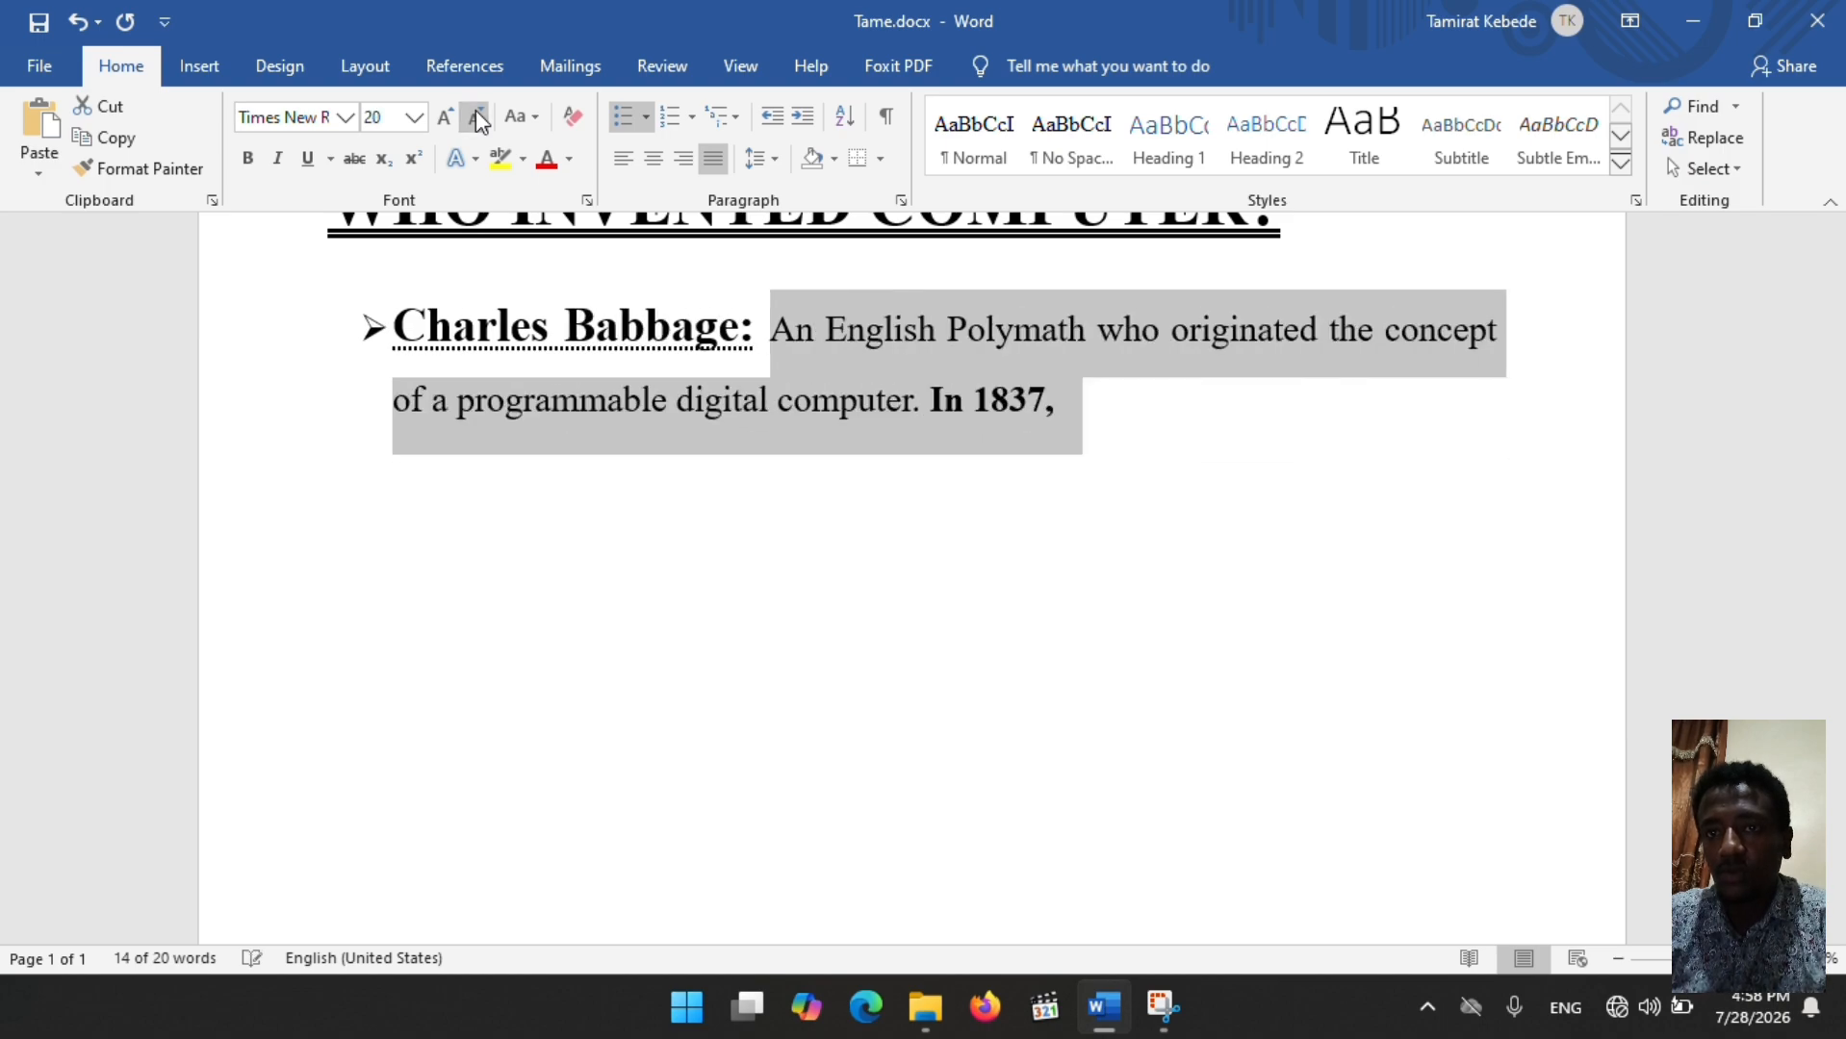
left_click(476, 116)
left_click(475, 116)
left_click(476, 116)
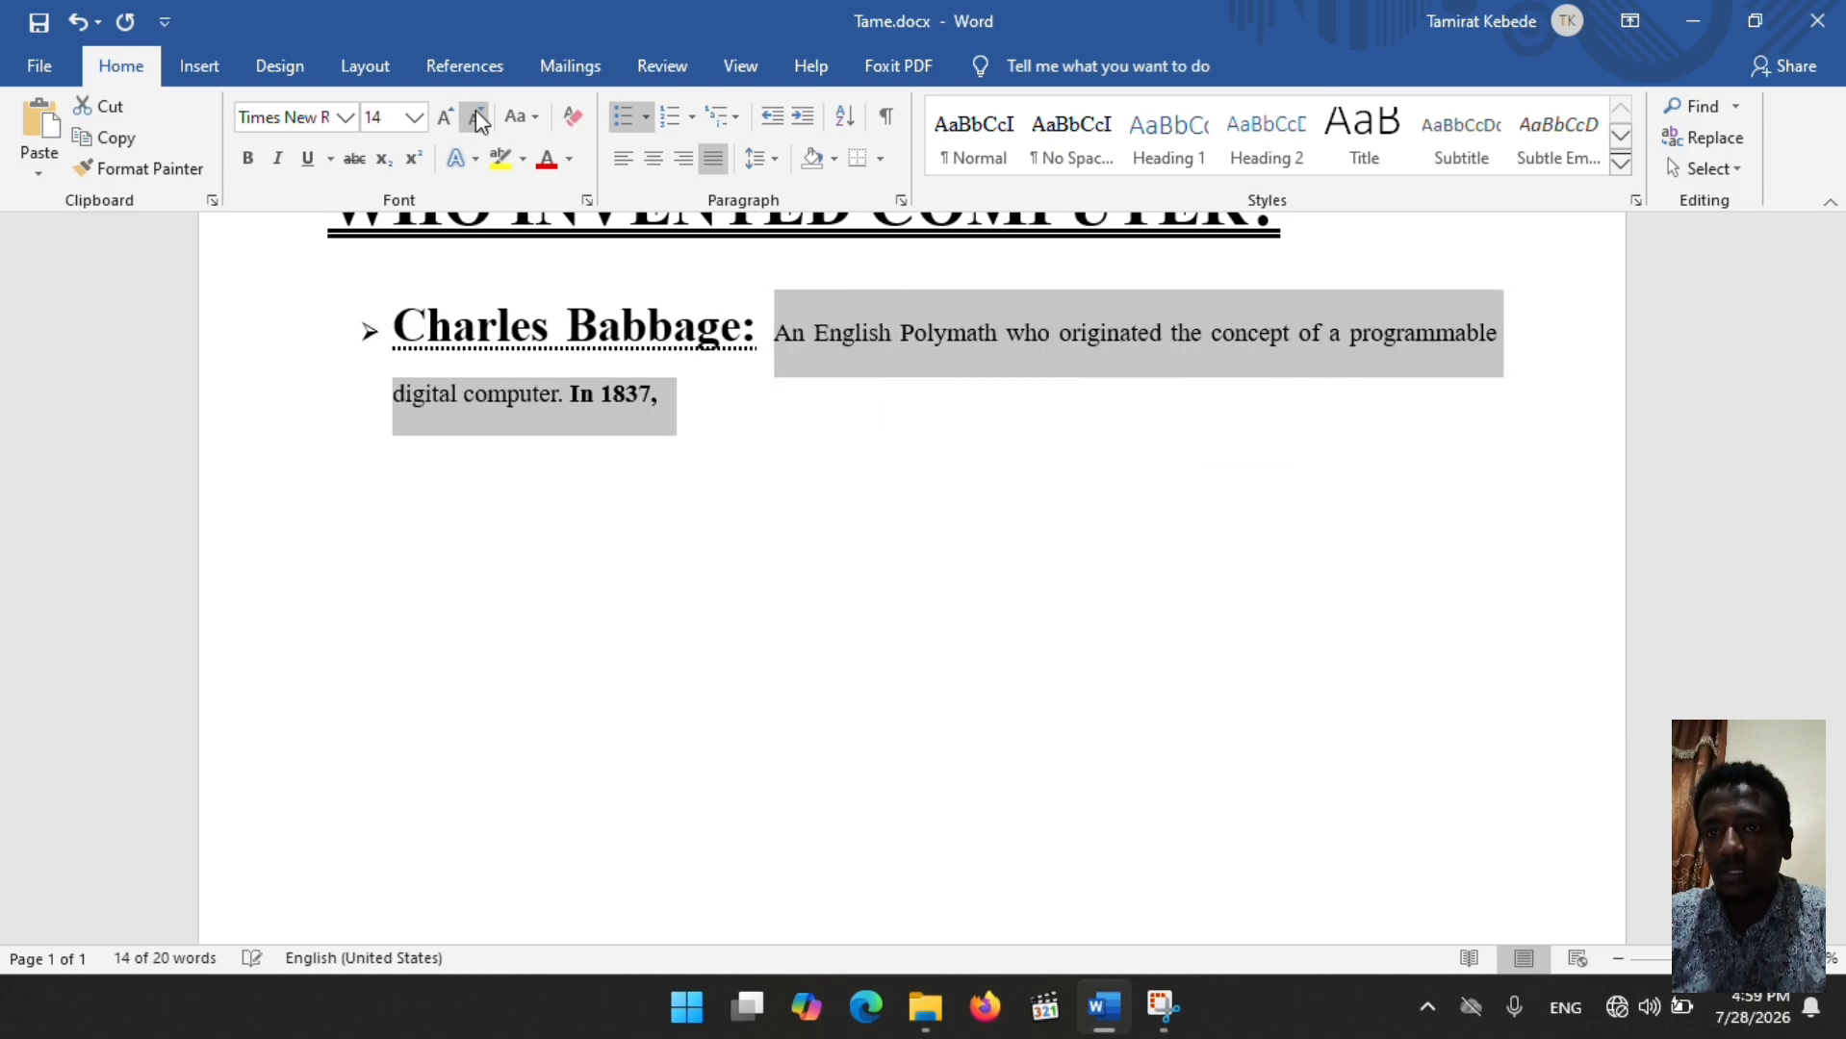
Step: Keep the selected description at font size 14 and continue after "In 1837," with "he designed the Analytical engine"
left_click(475, 116)
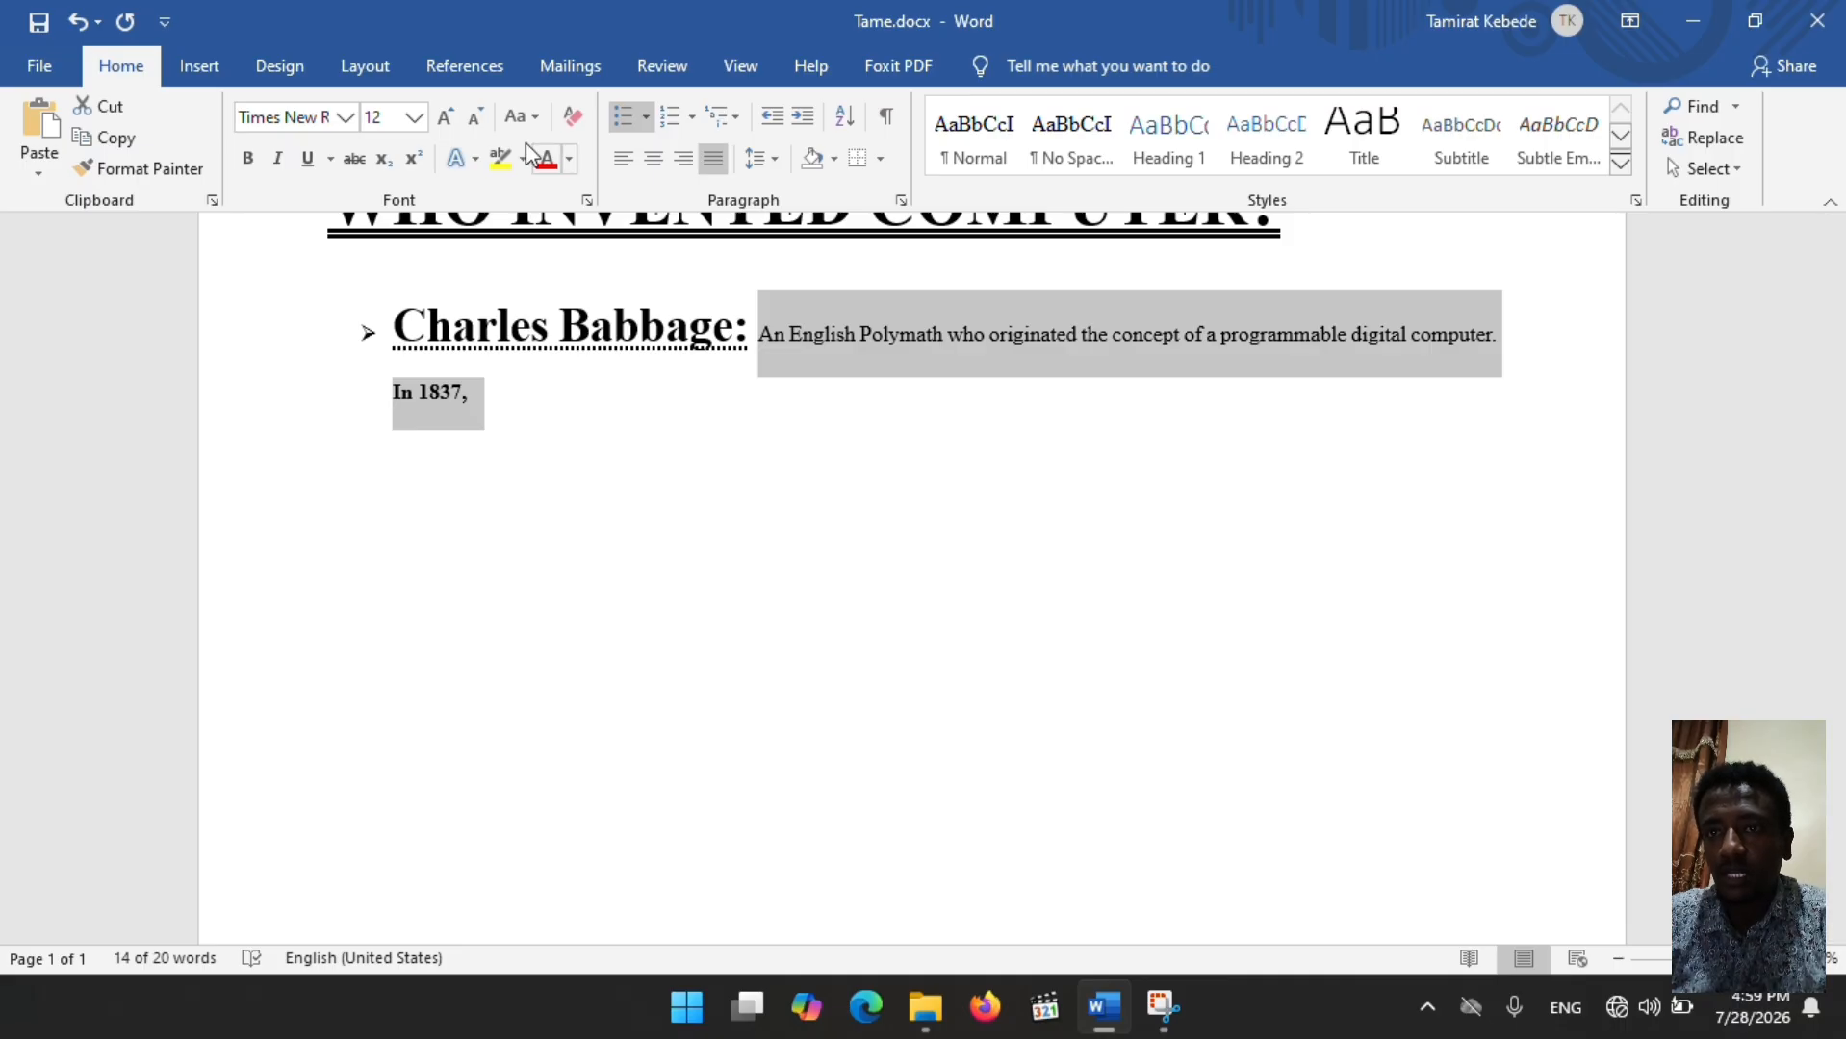
left_click(453, 120)
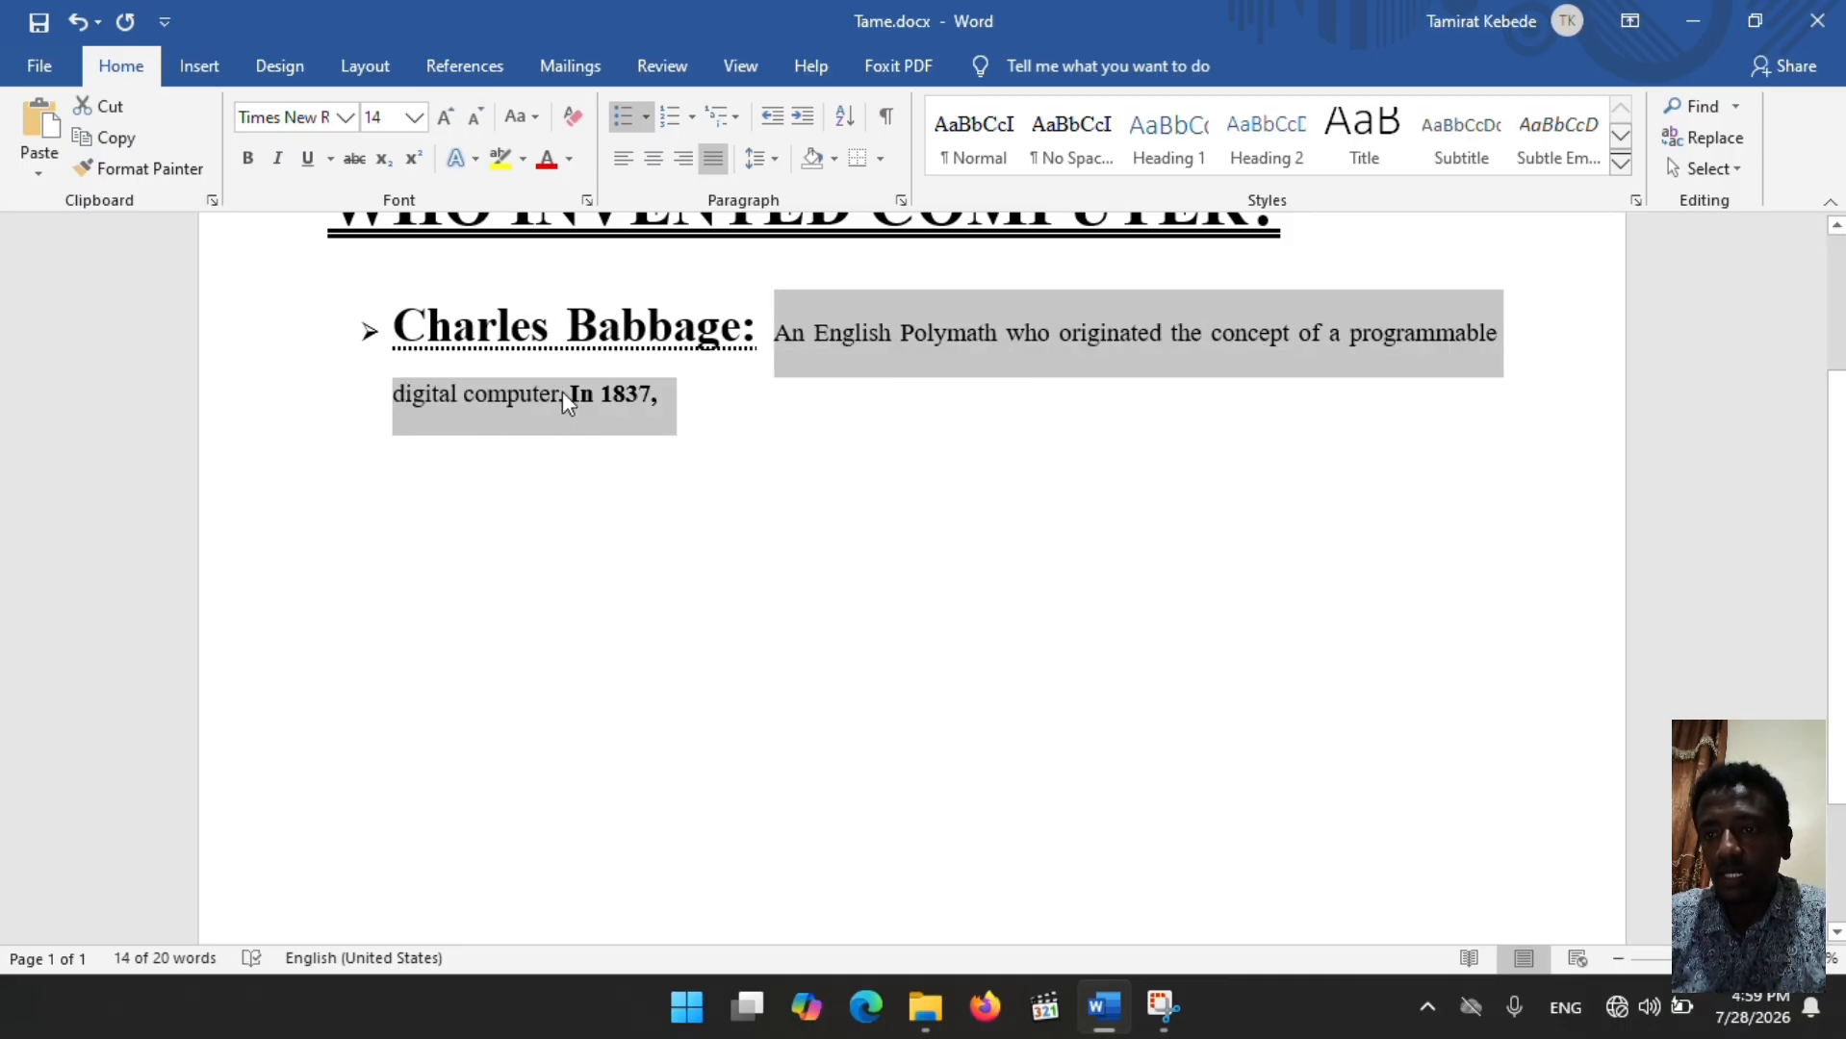
left_click(685, 398)
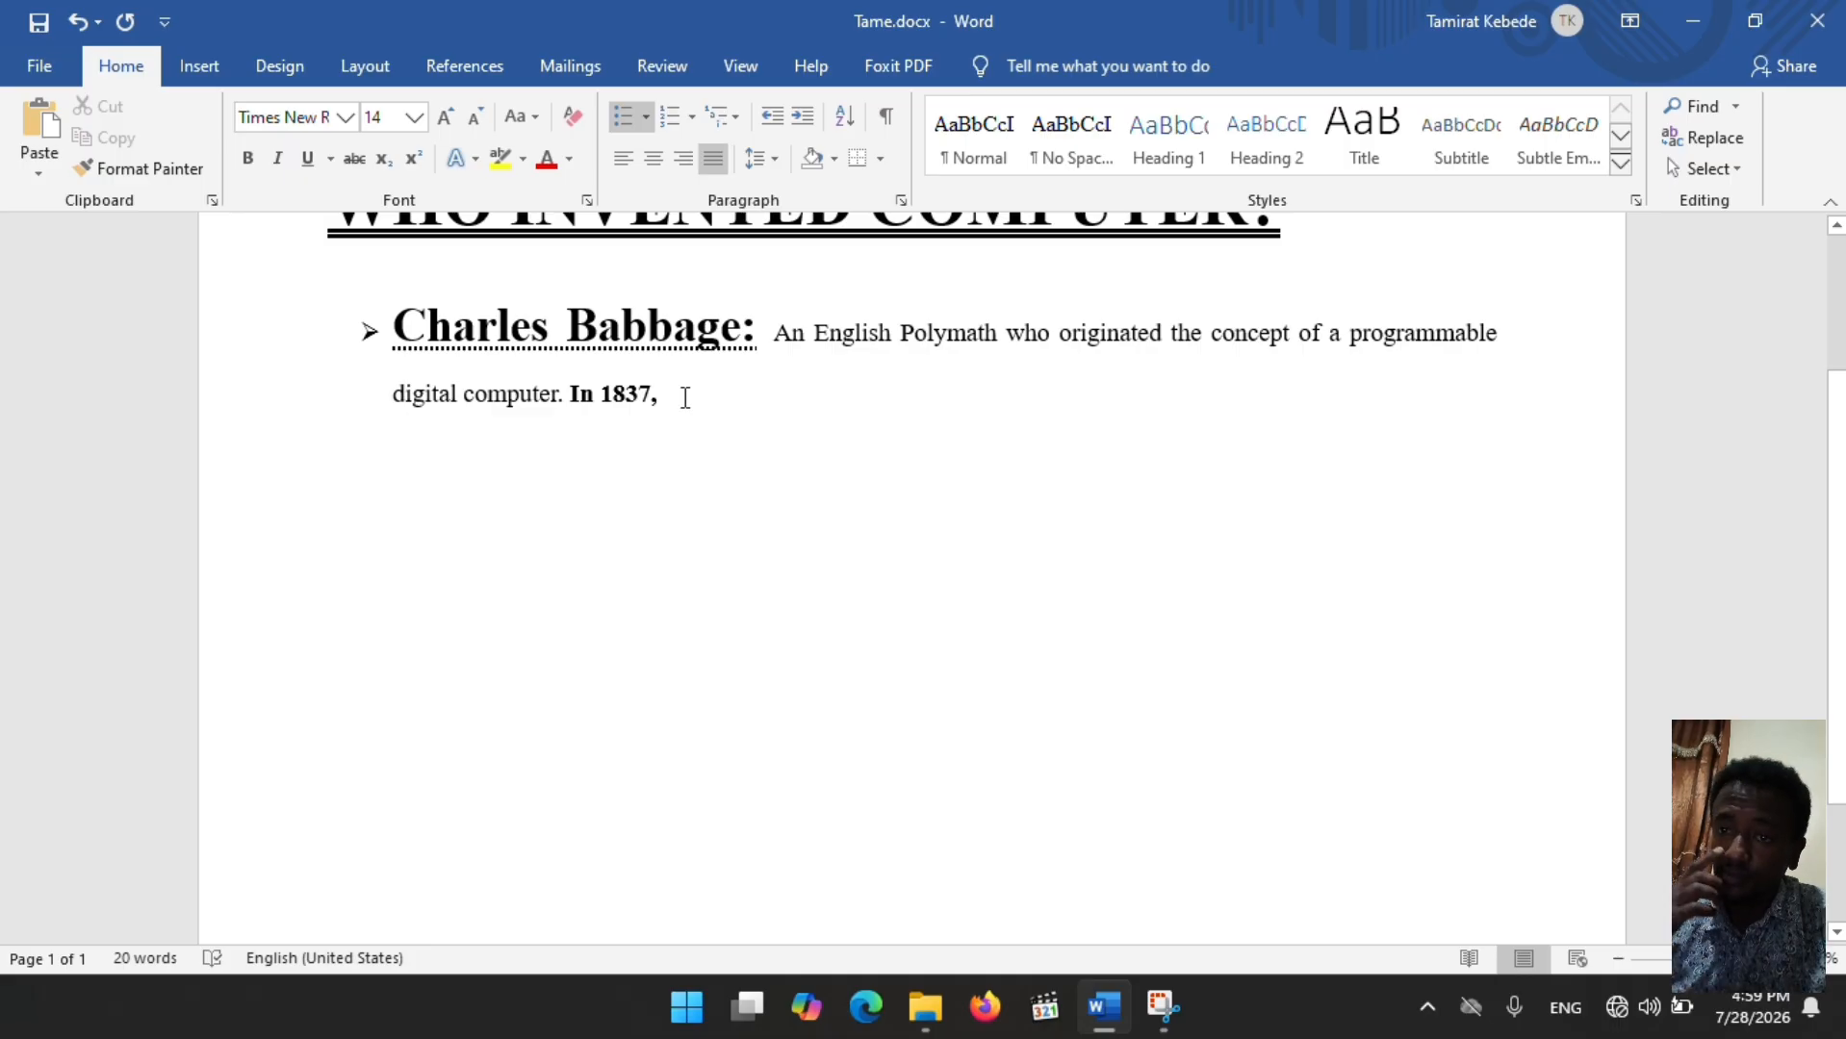
type("he ")
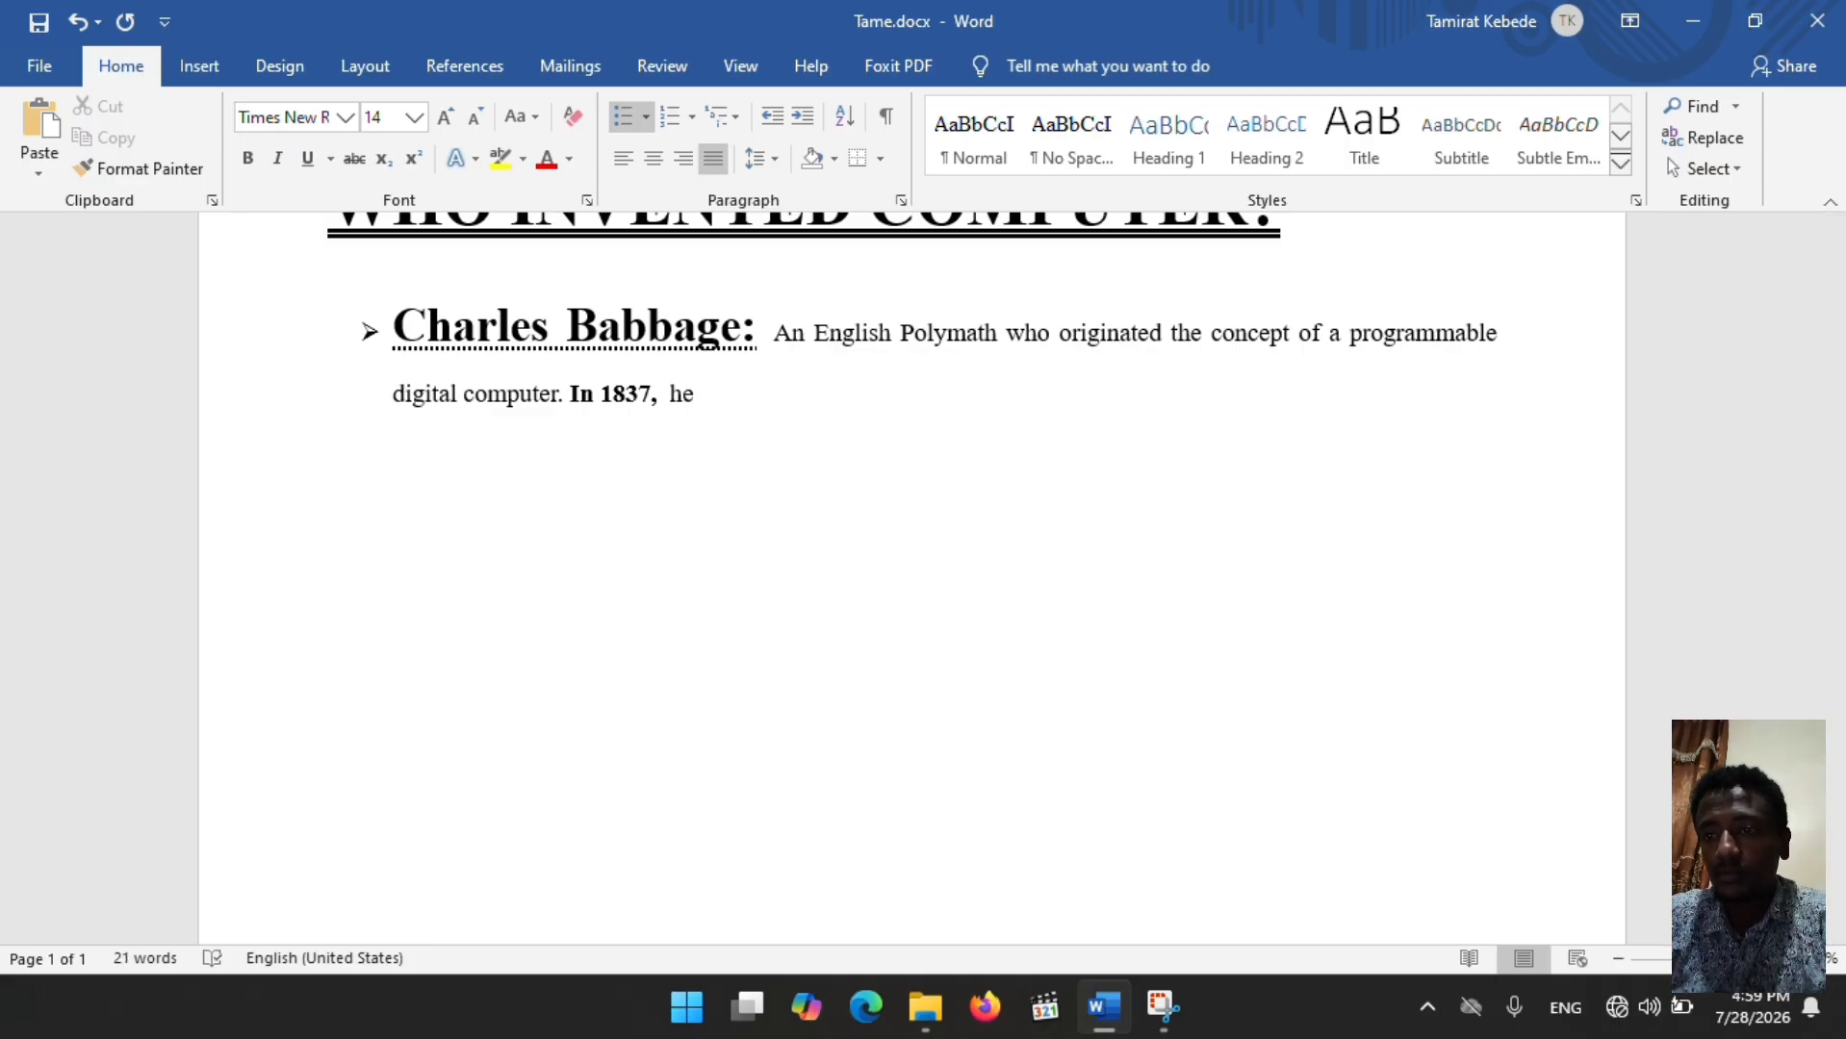
type("designed ")
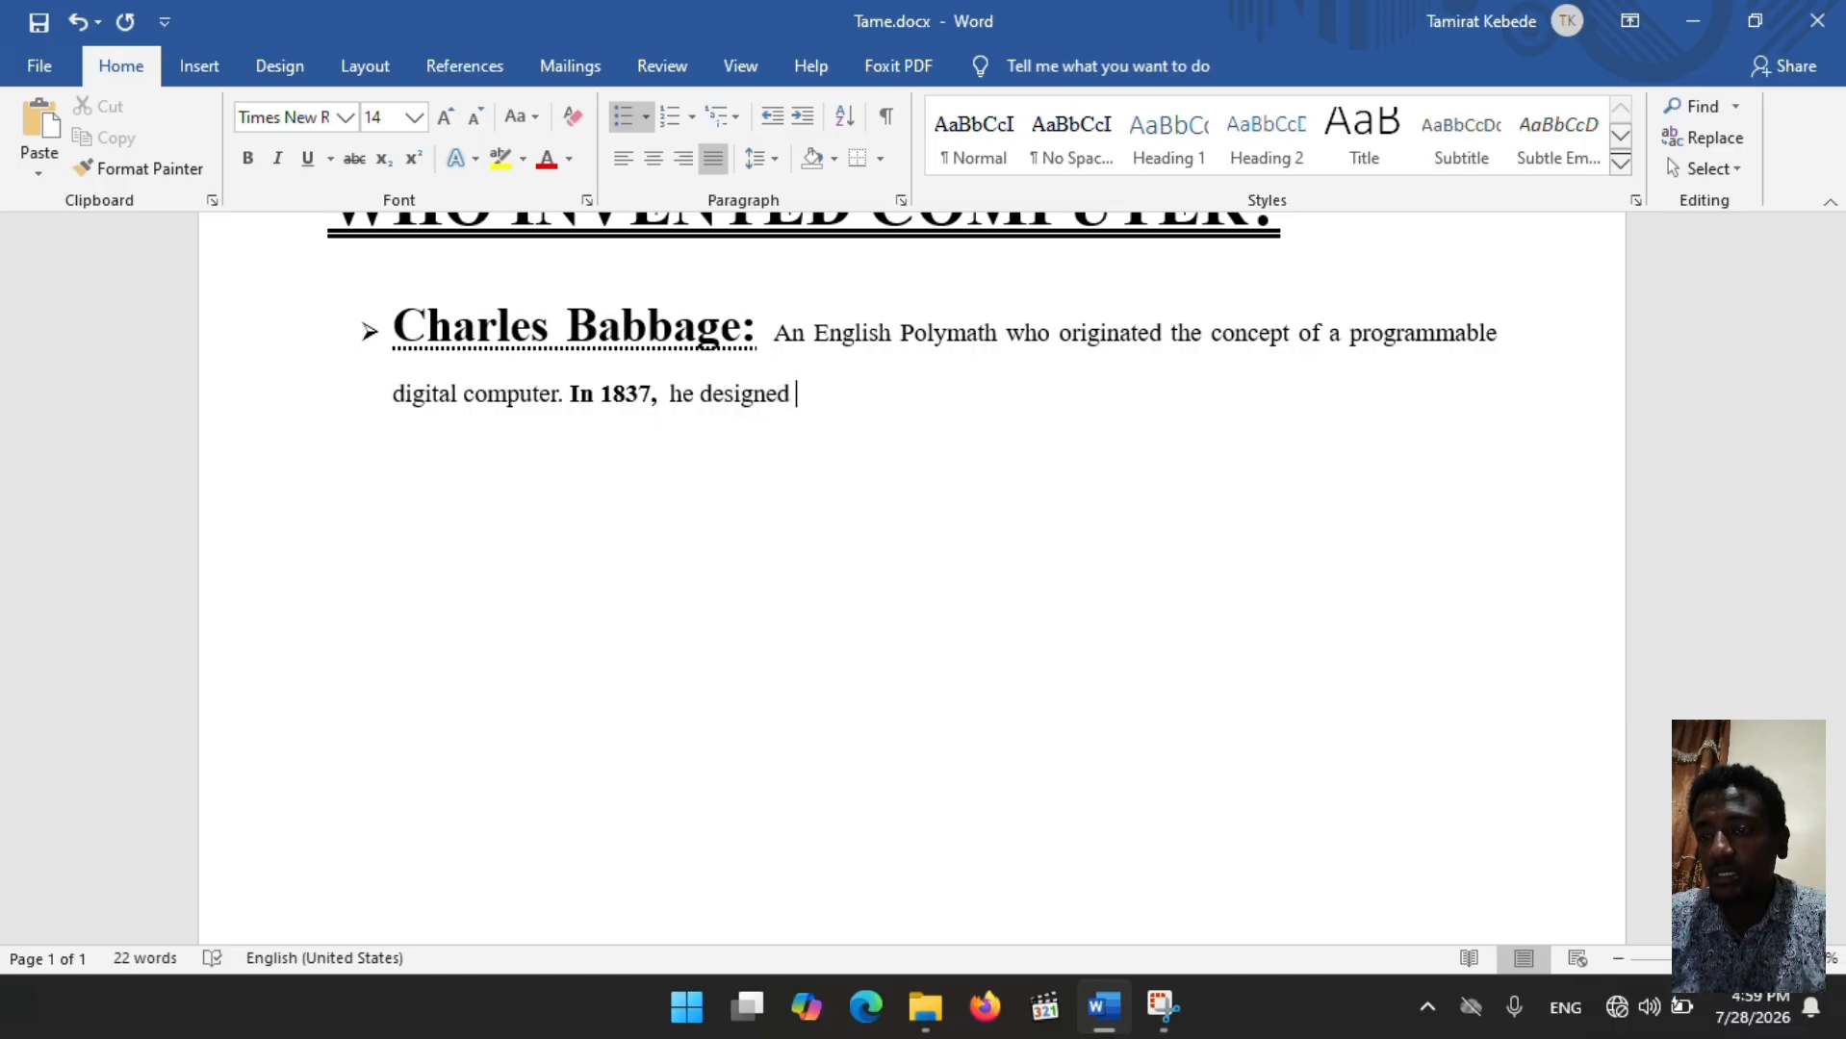
type("the ")
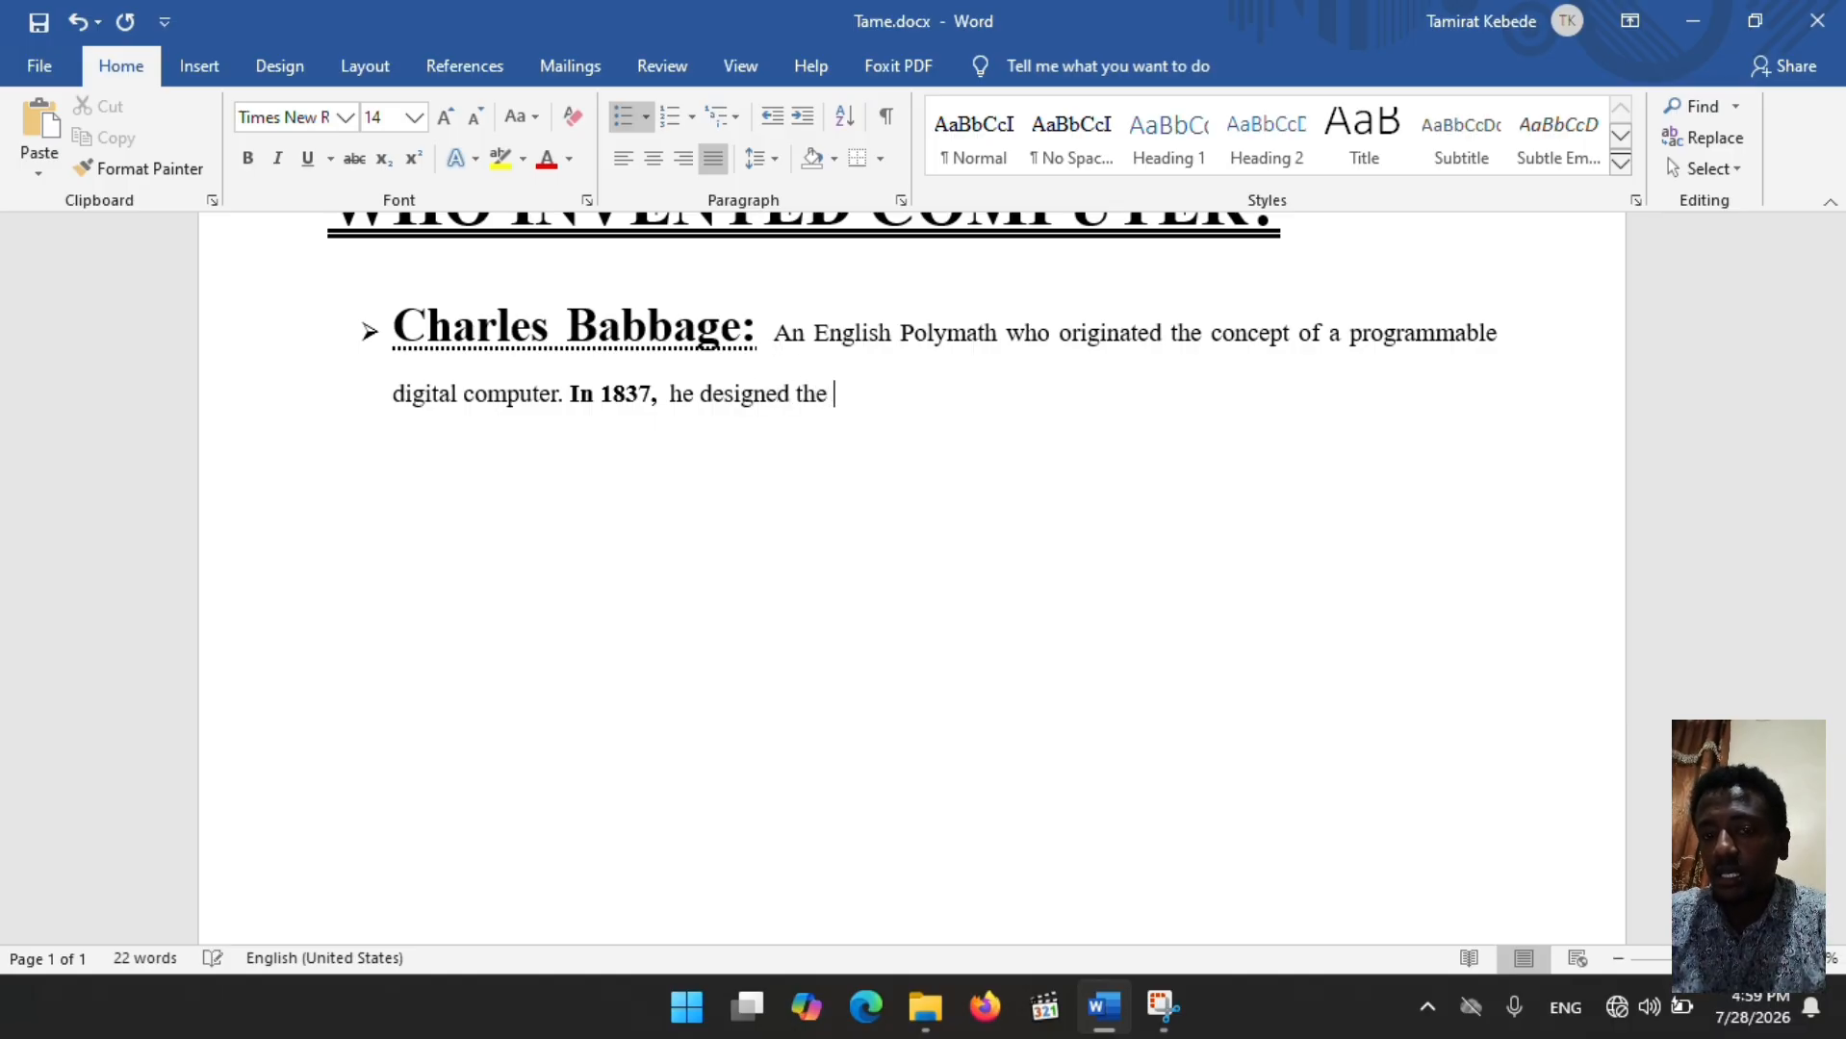
type("A")
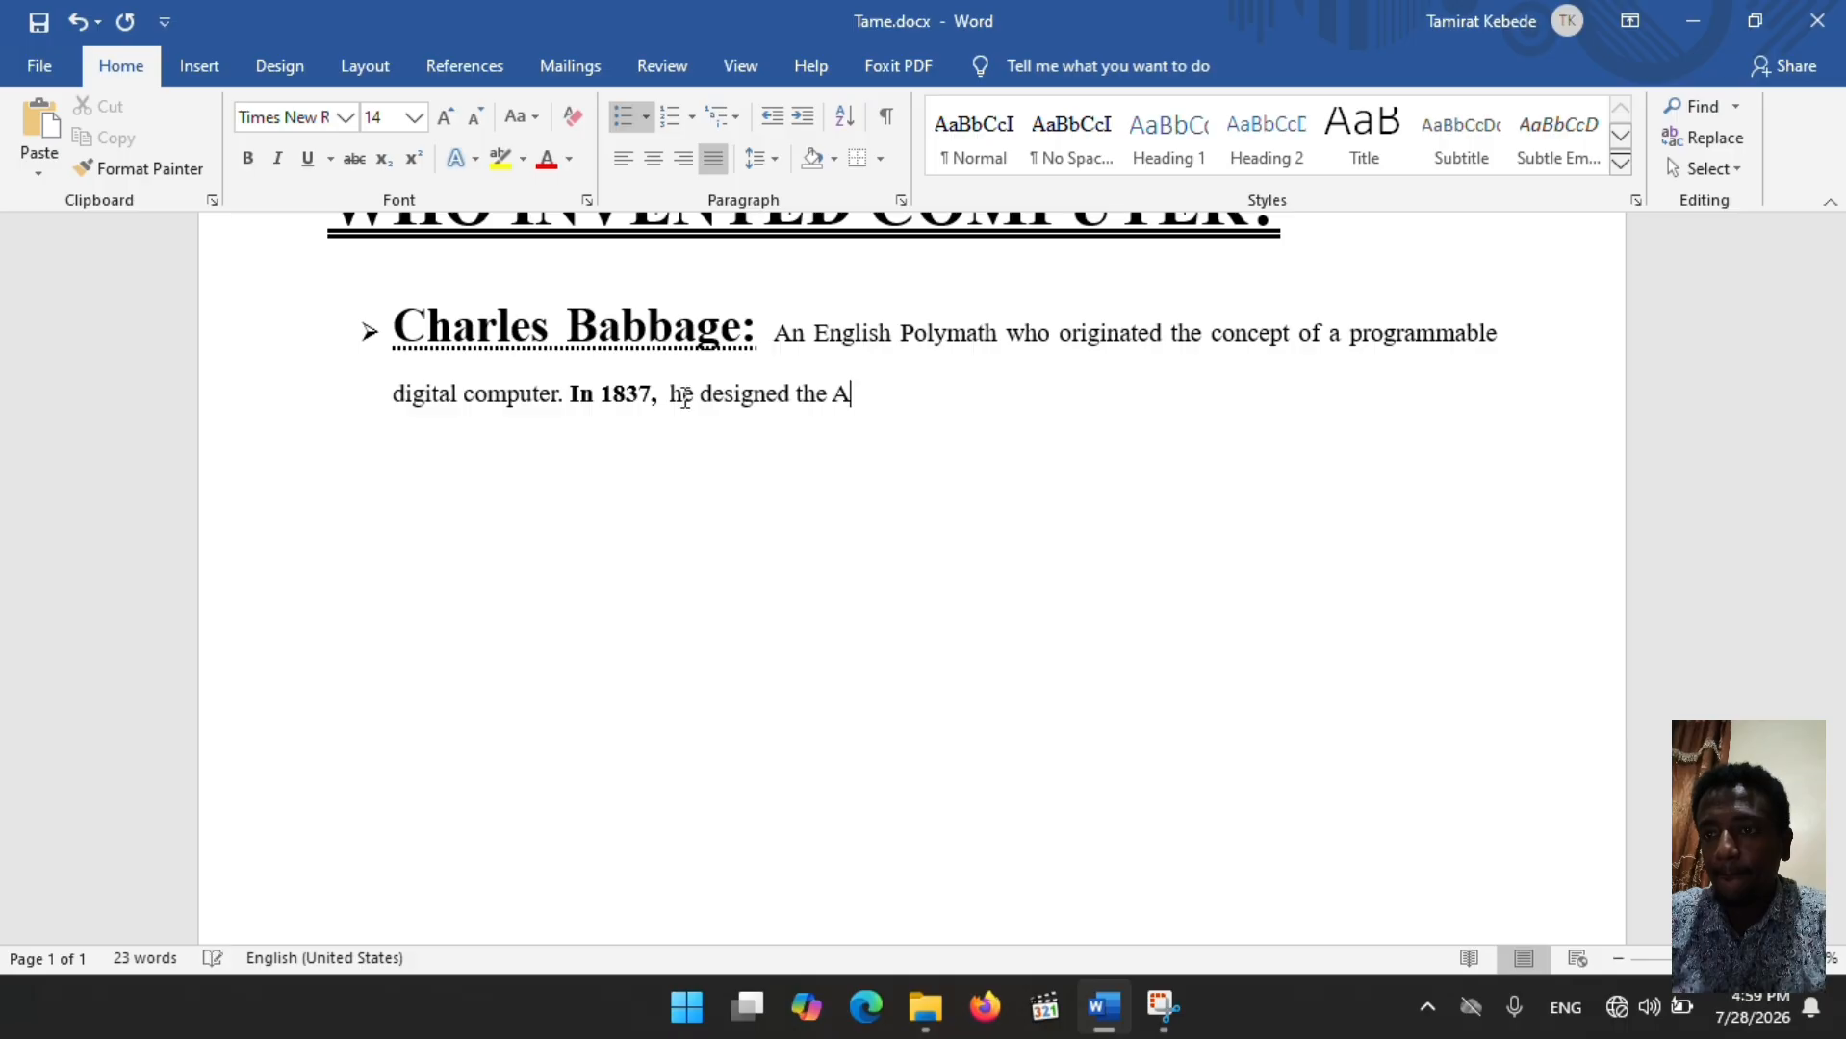
type("naly")
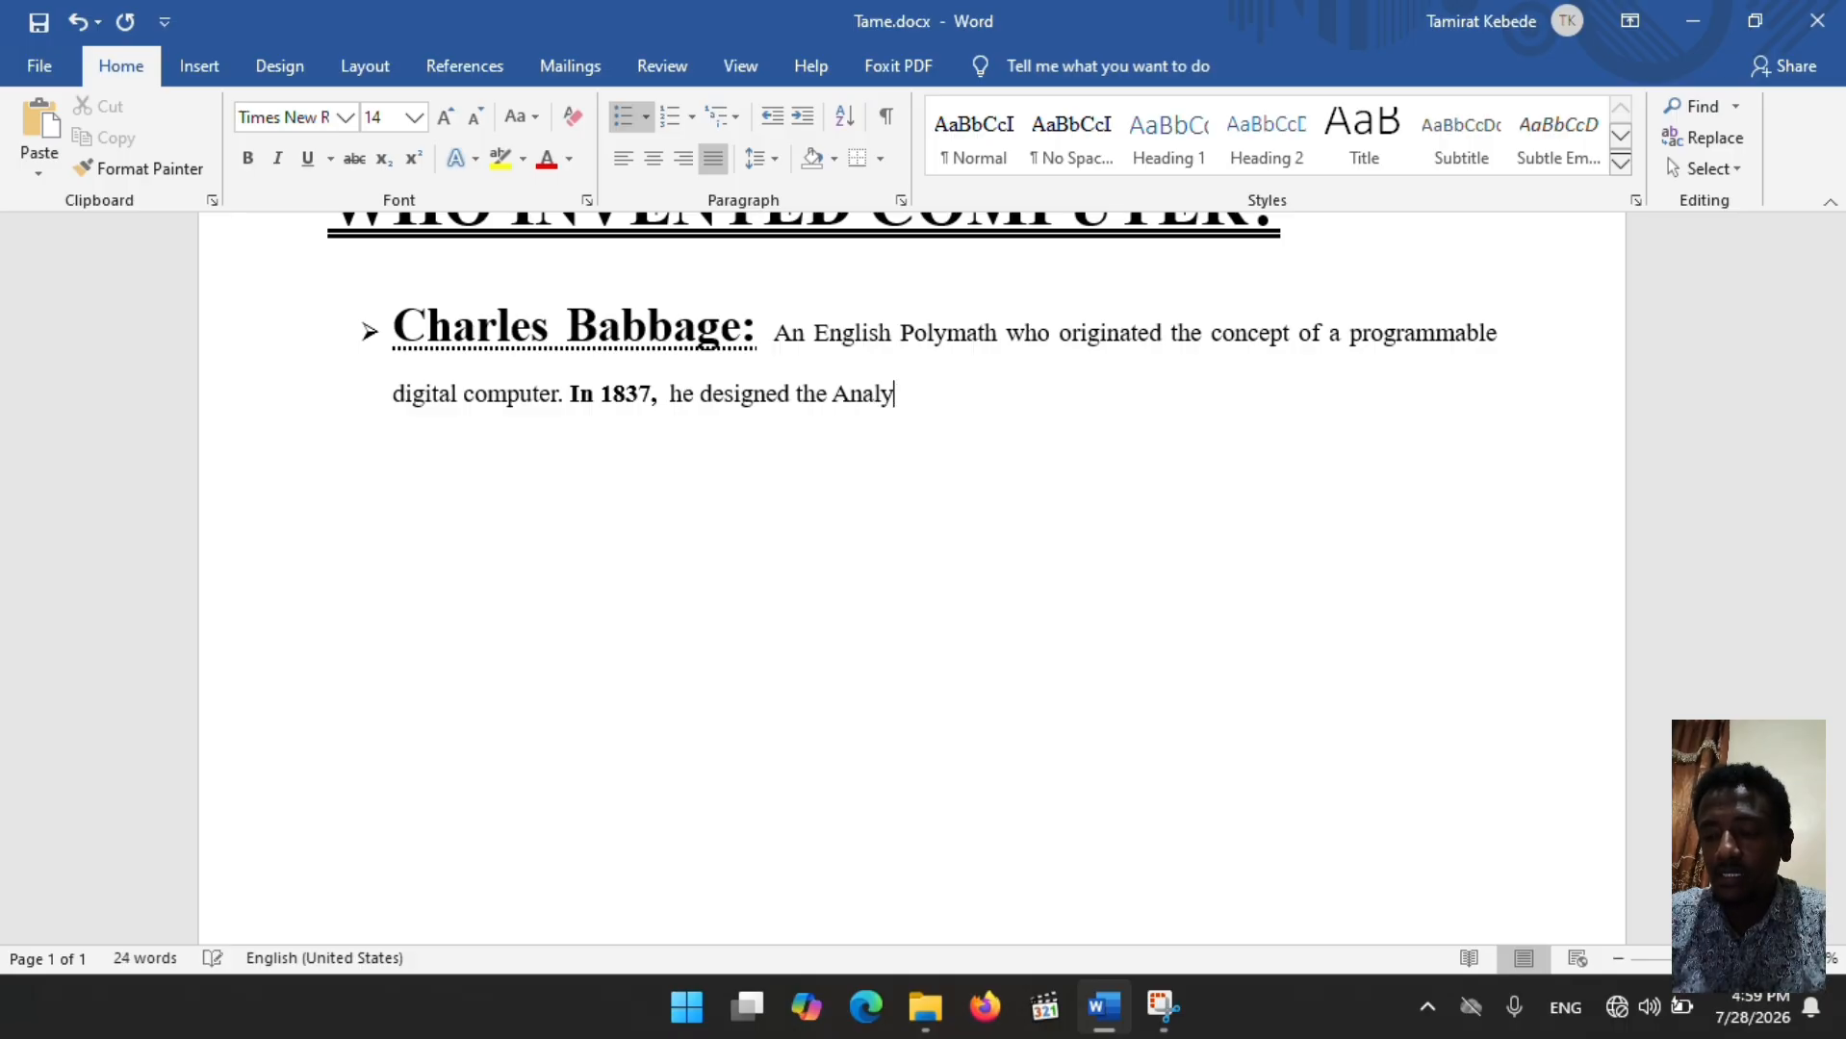
type("tical ")
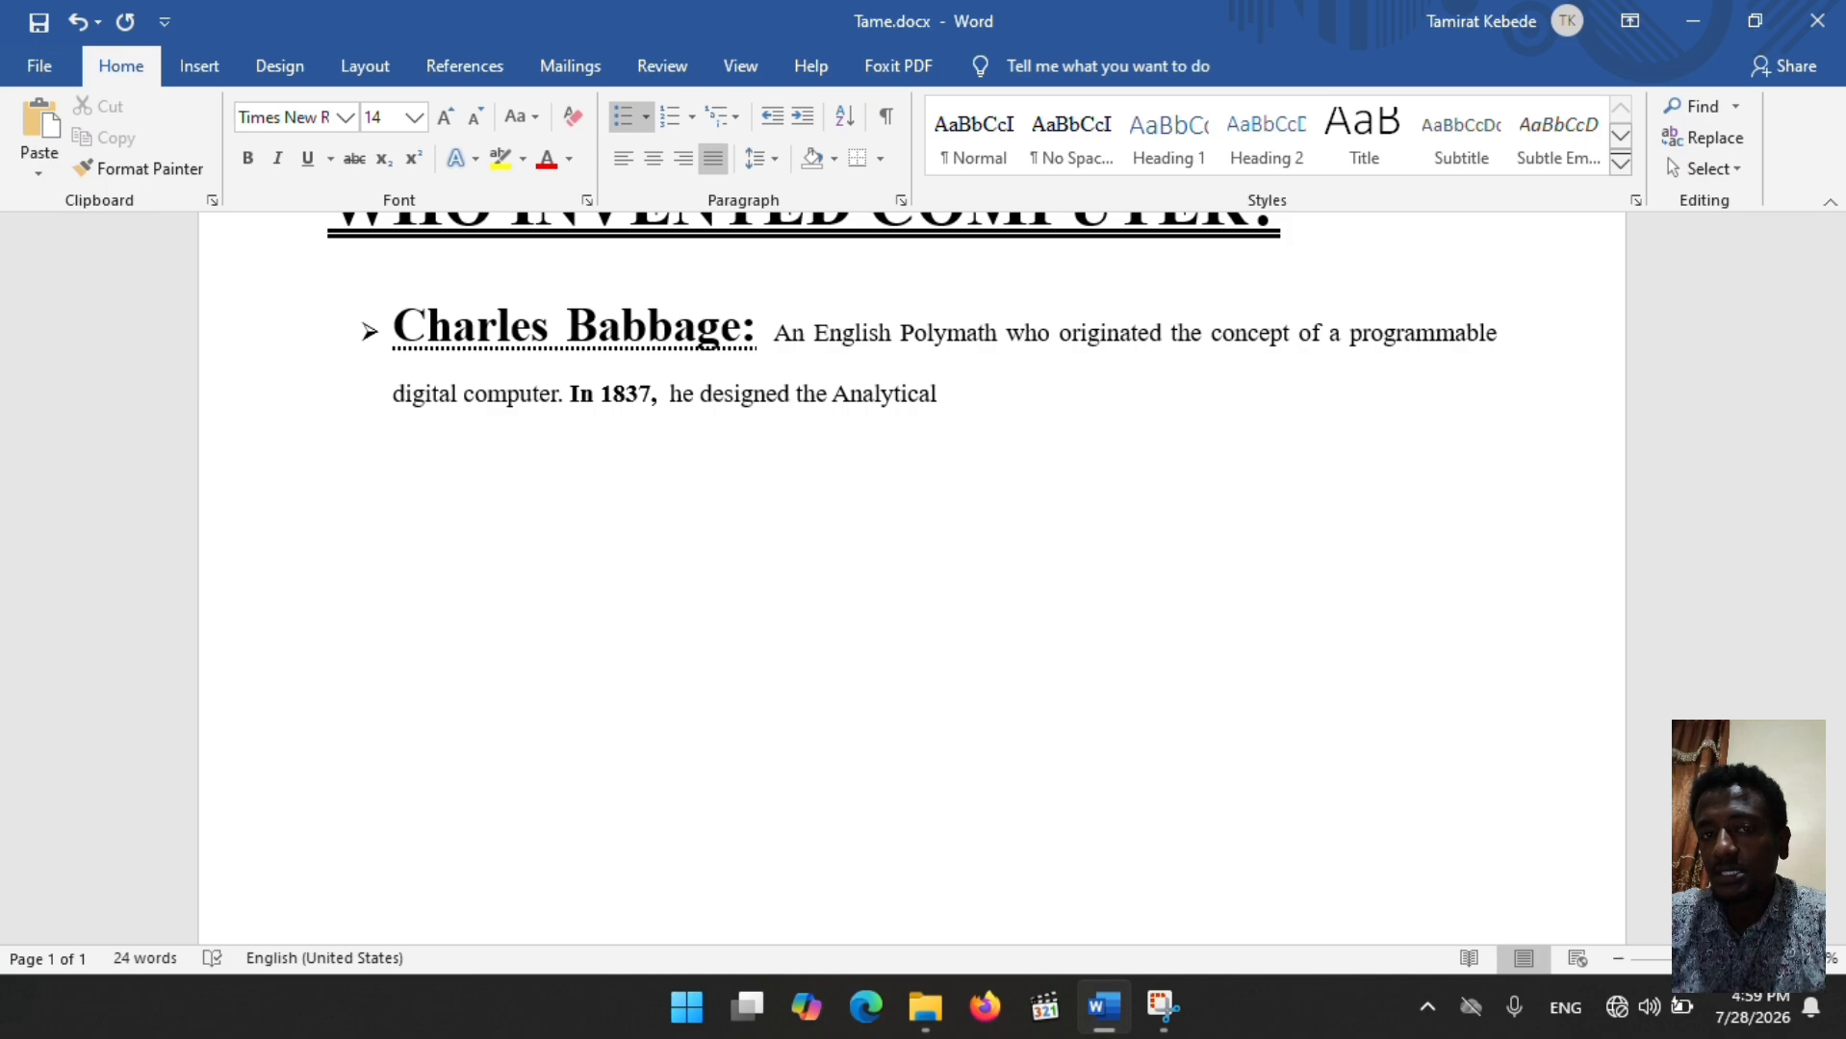
type("engine ")
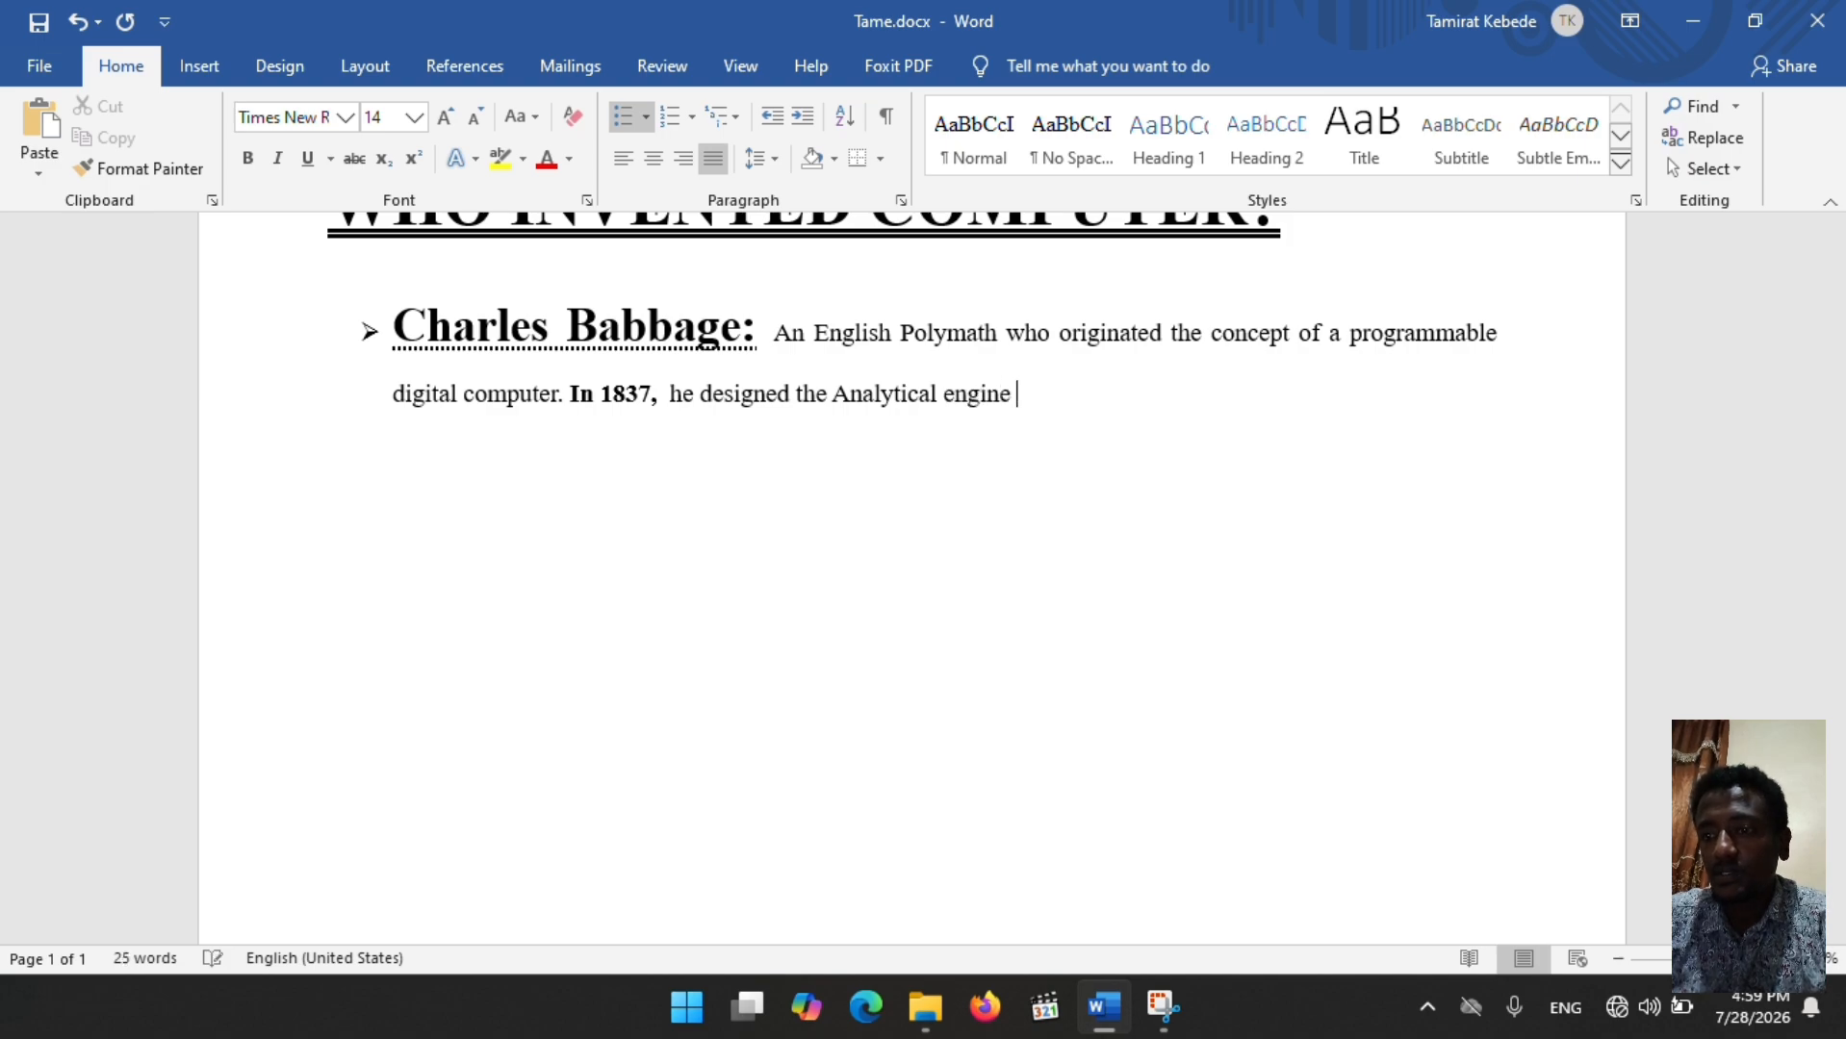
Step: Continue the sentence with ", which featured an arithmetic processing", applying the suggested spelling for "arithmetic"
type(", which")
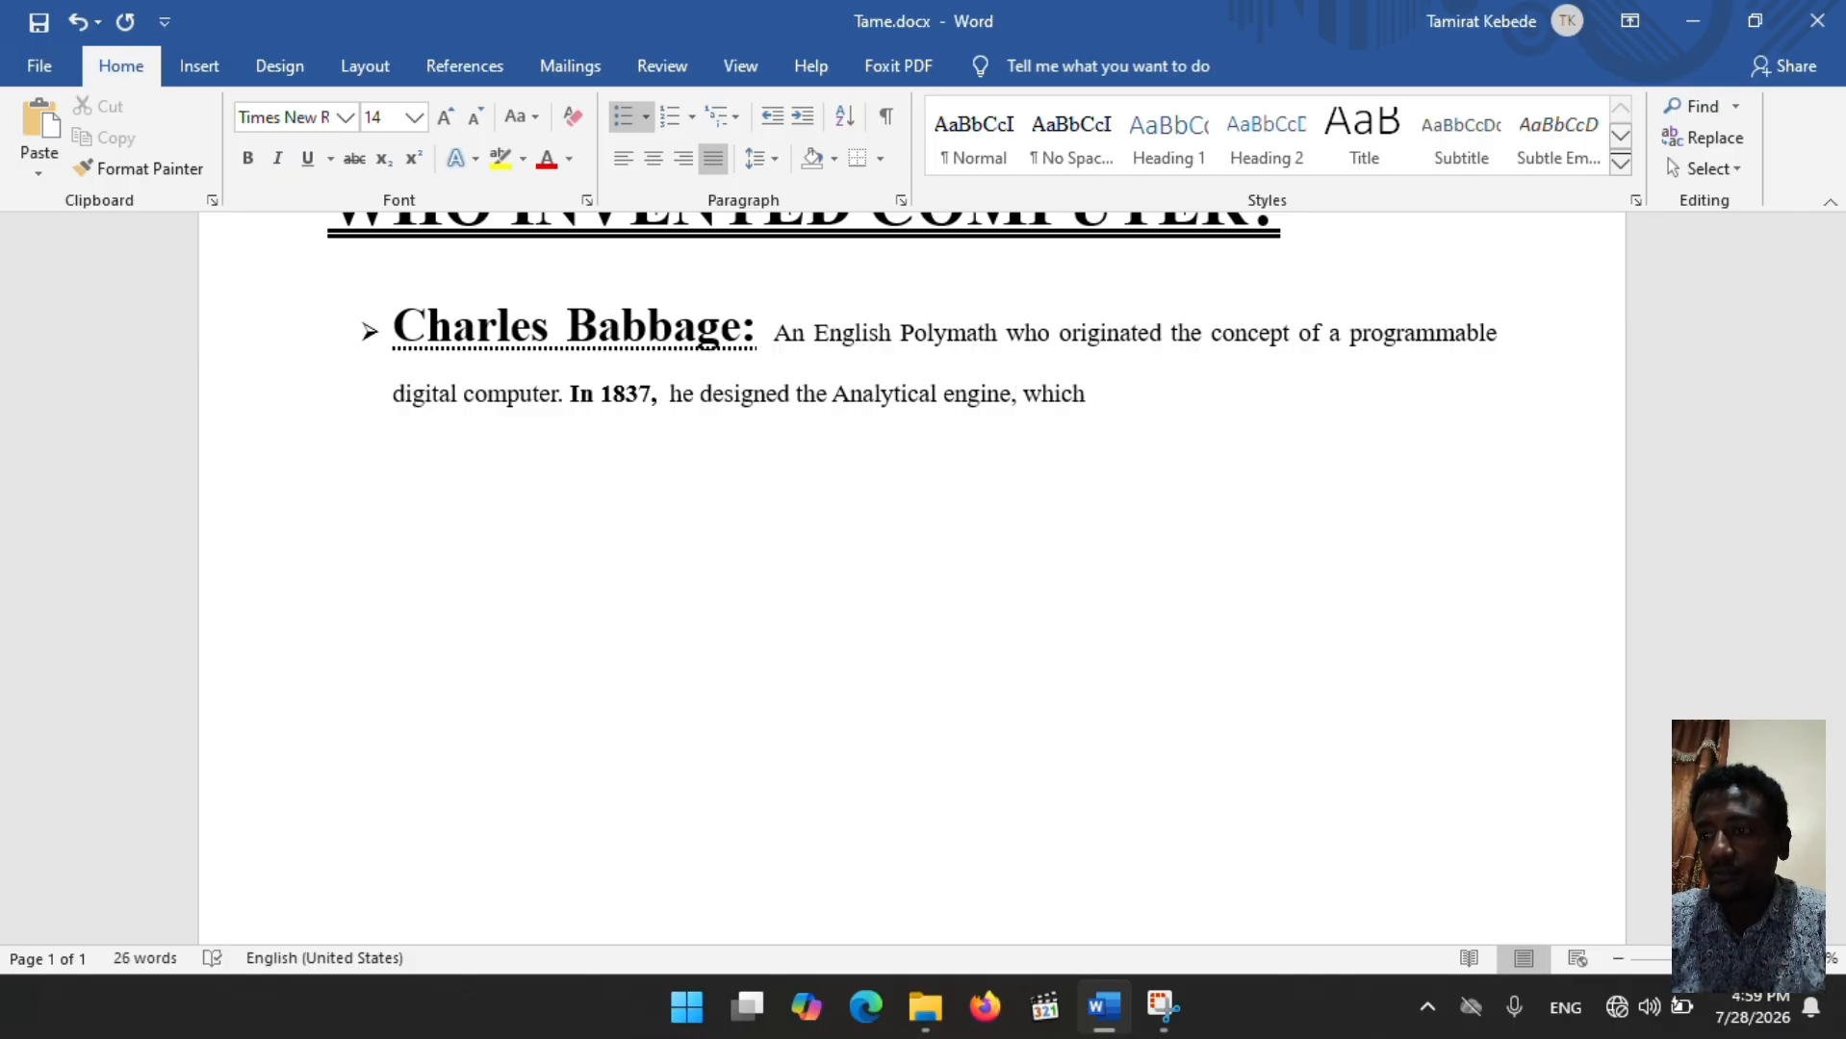
type(" featured")
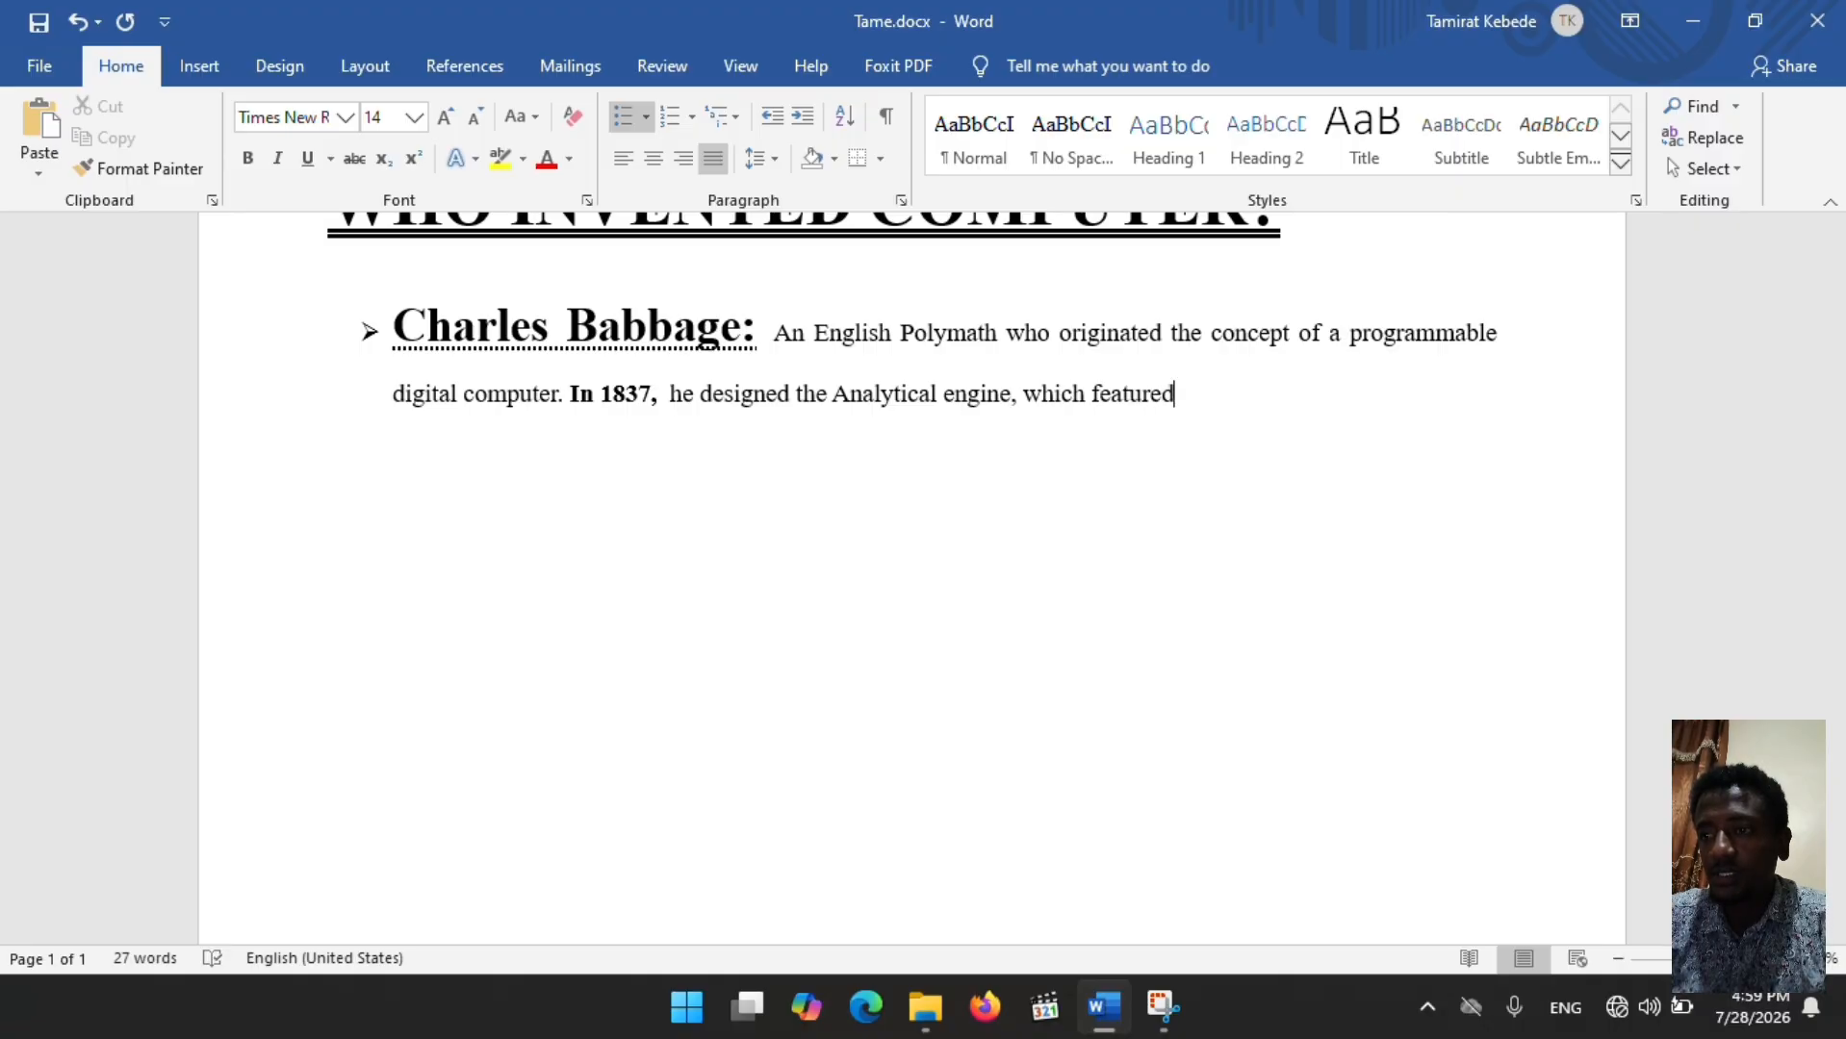
type(" an arth")
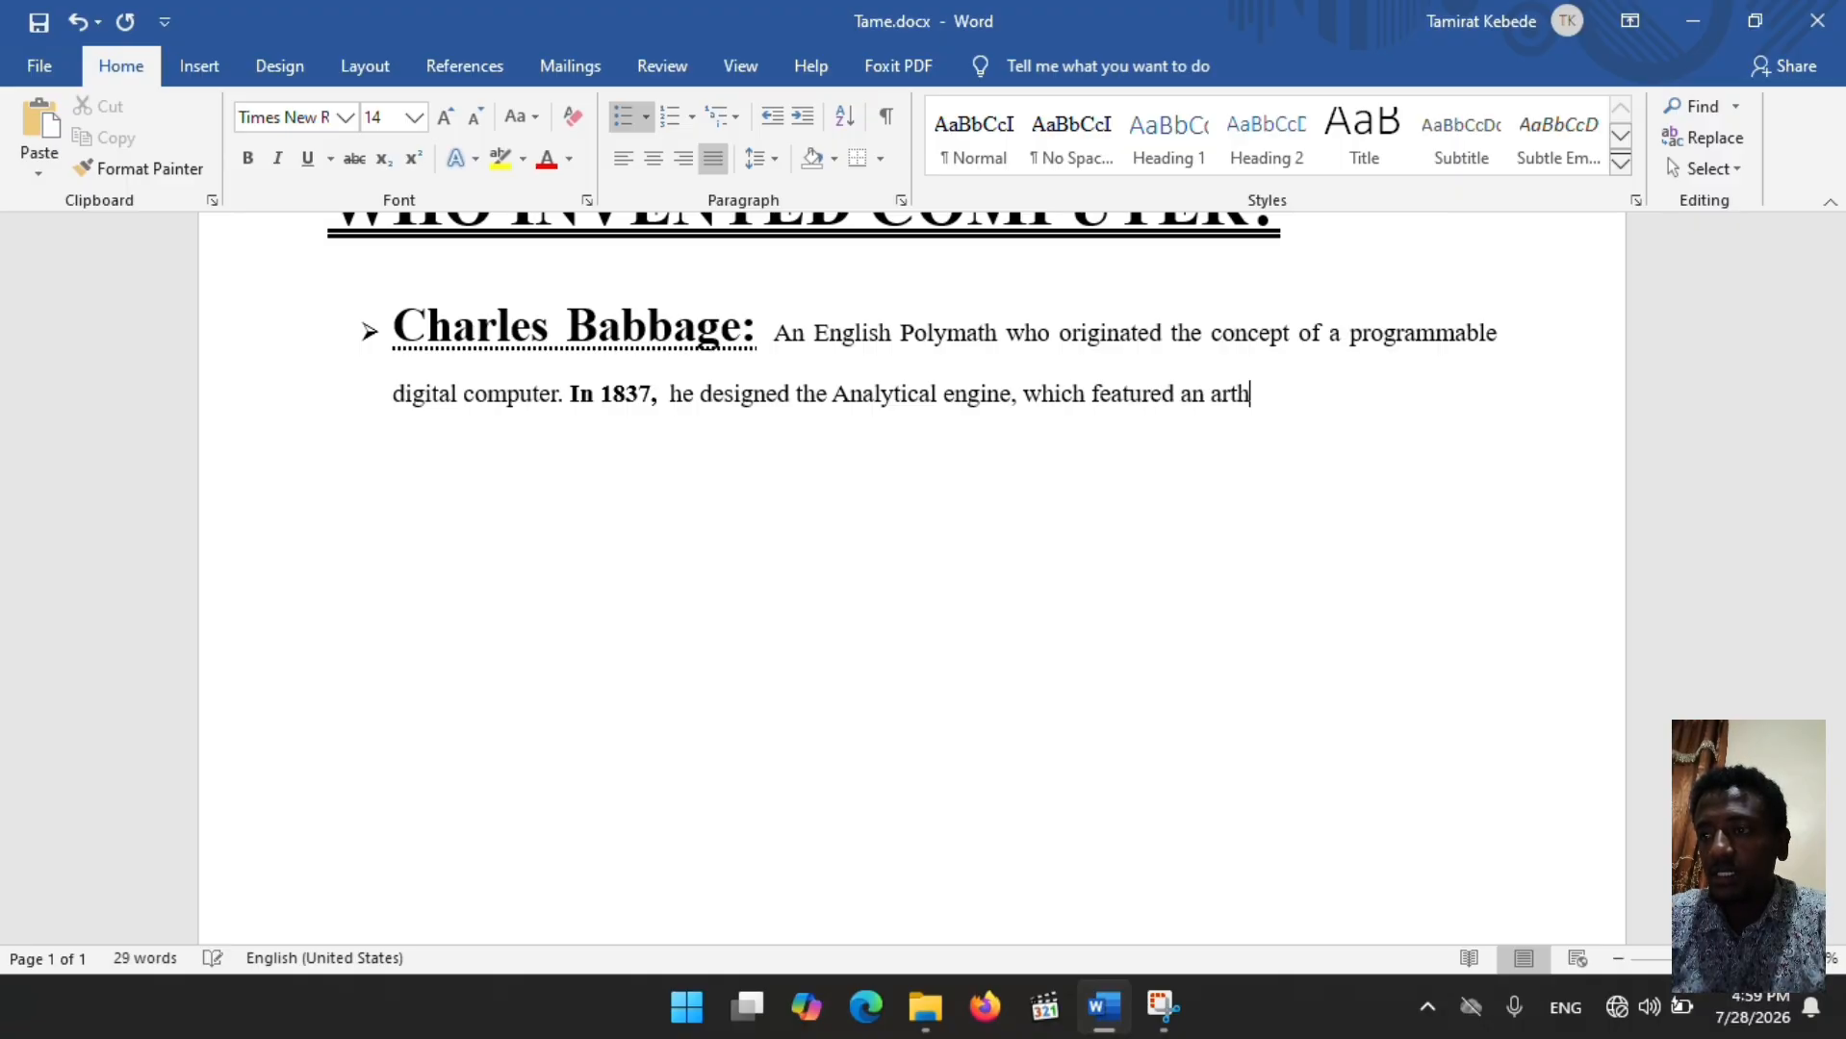
type("imet")
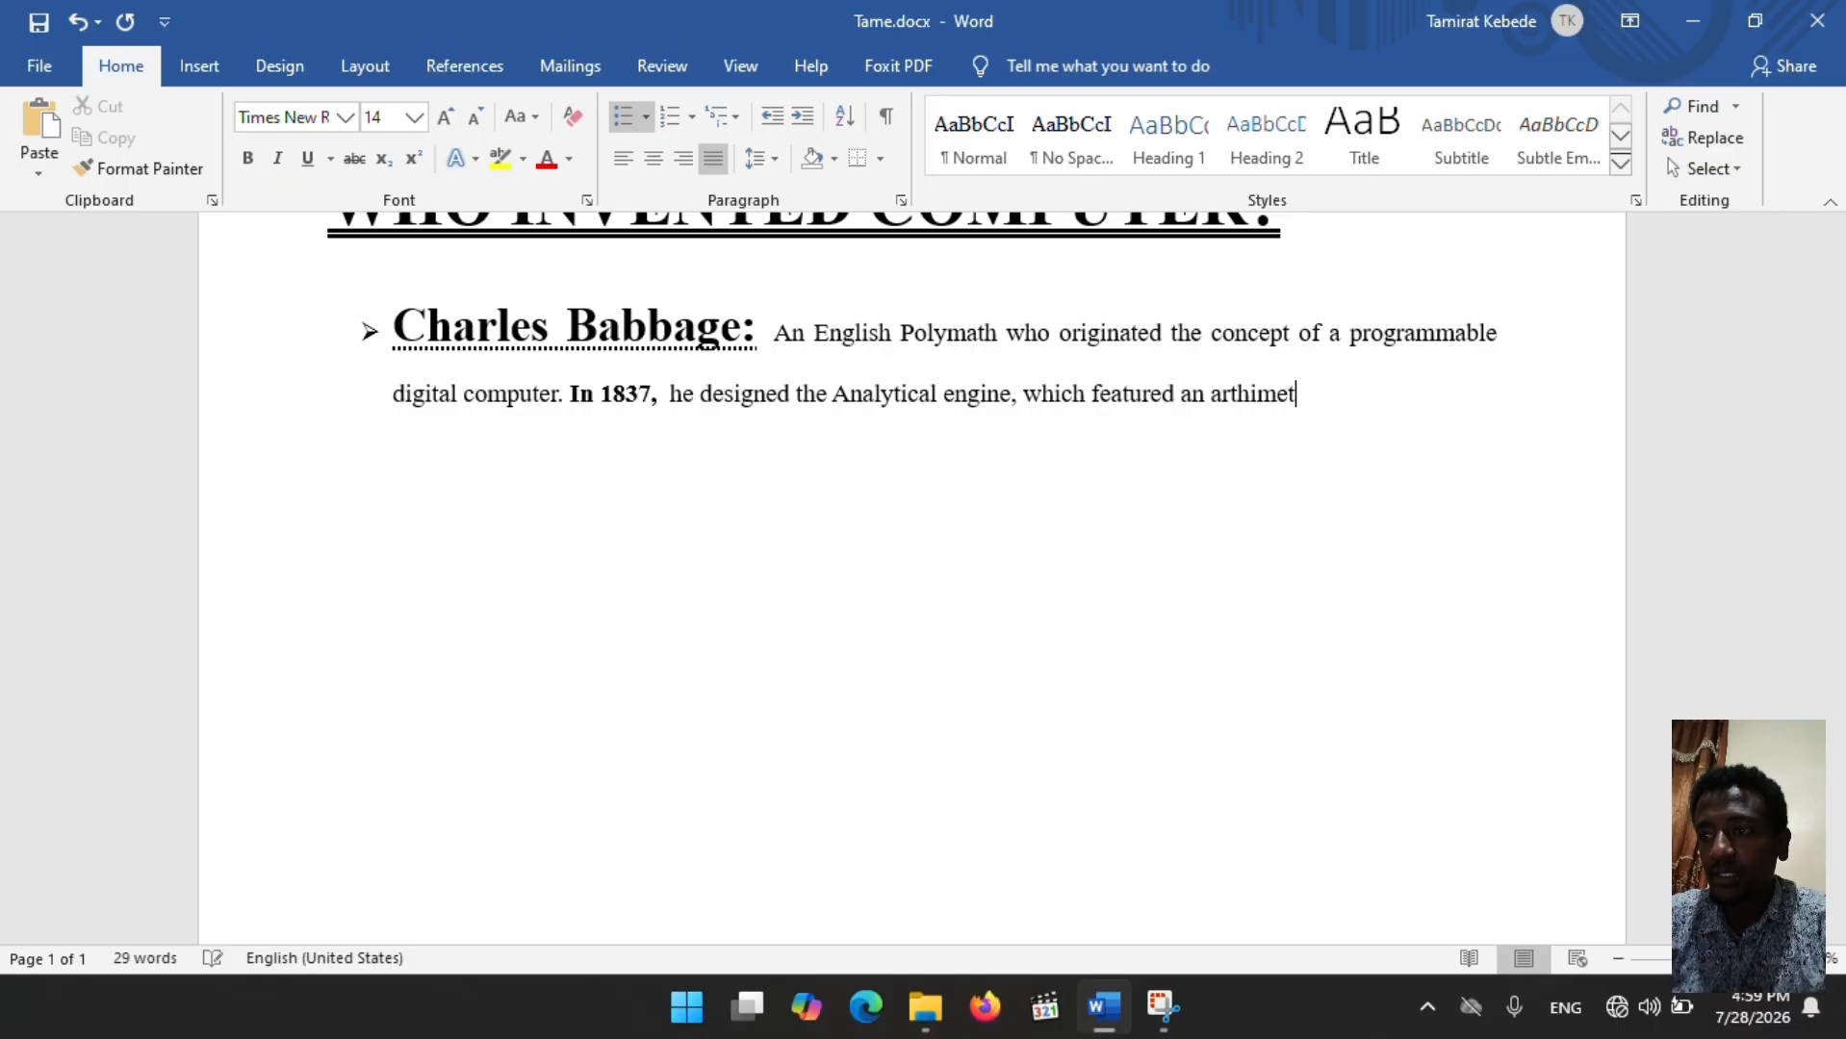
type("ic p")
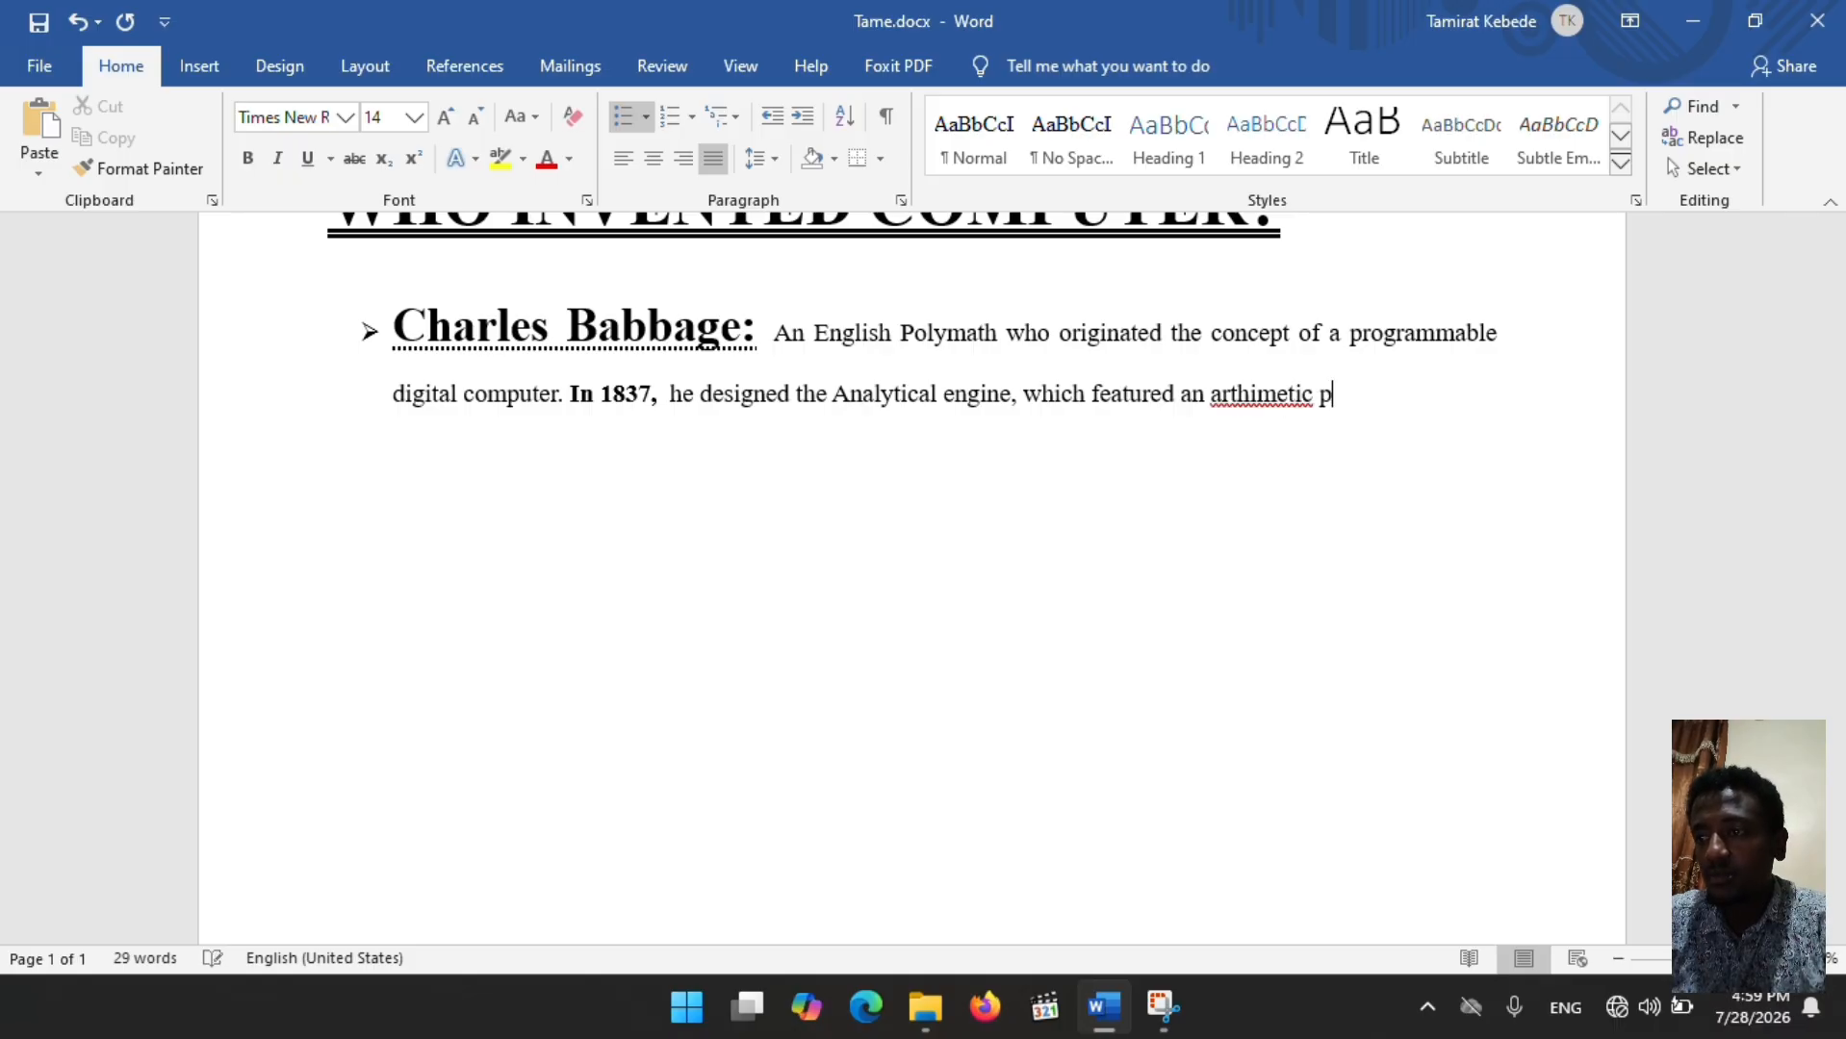
type("rocessin")
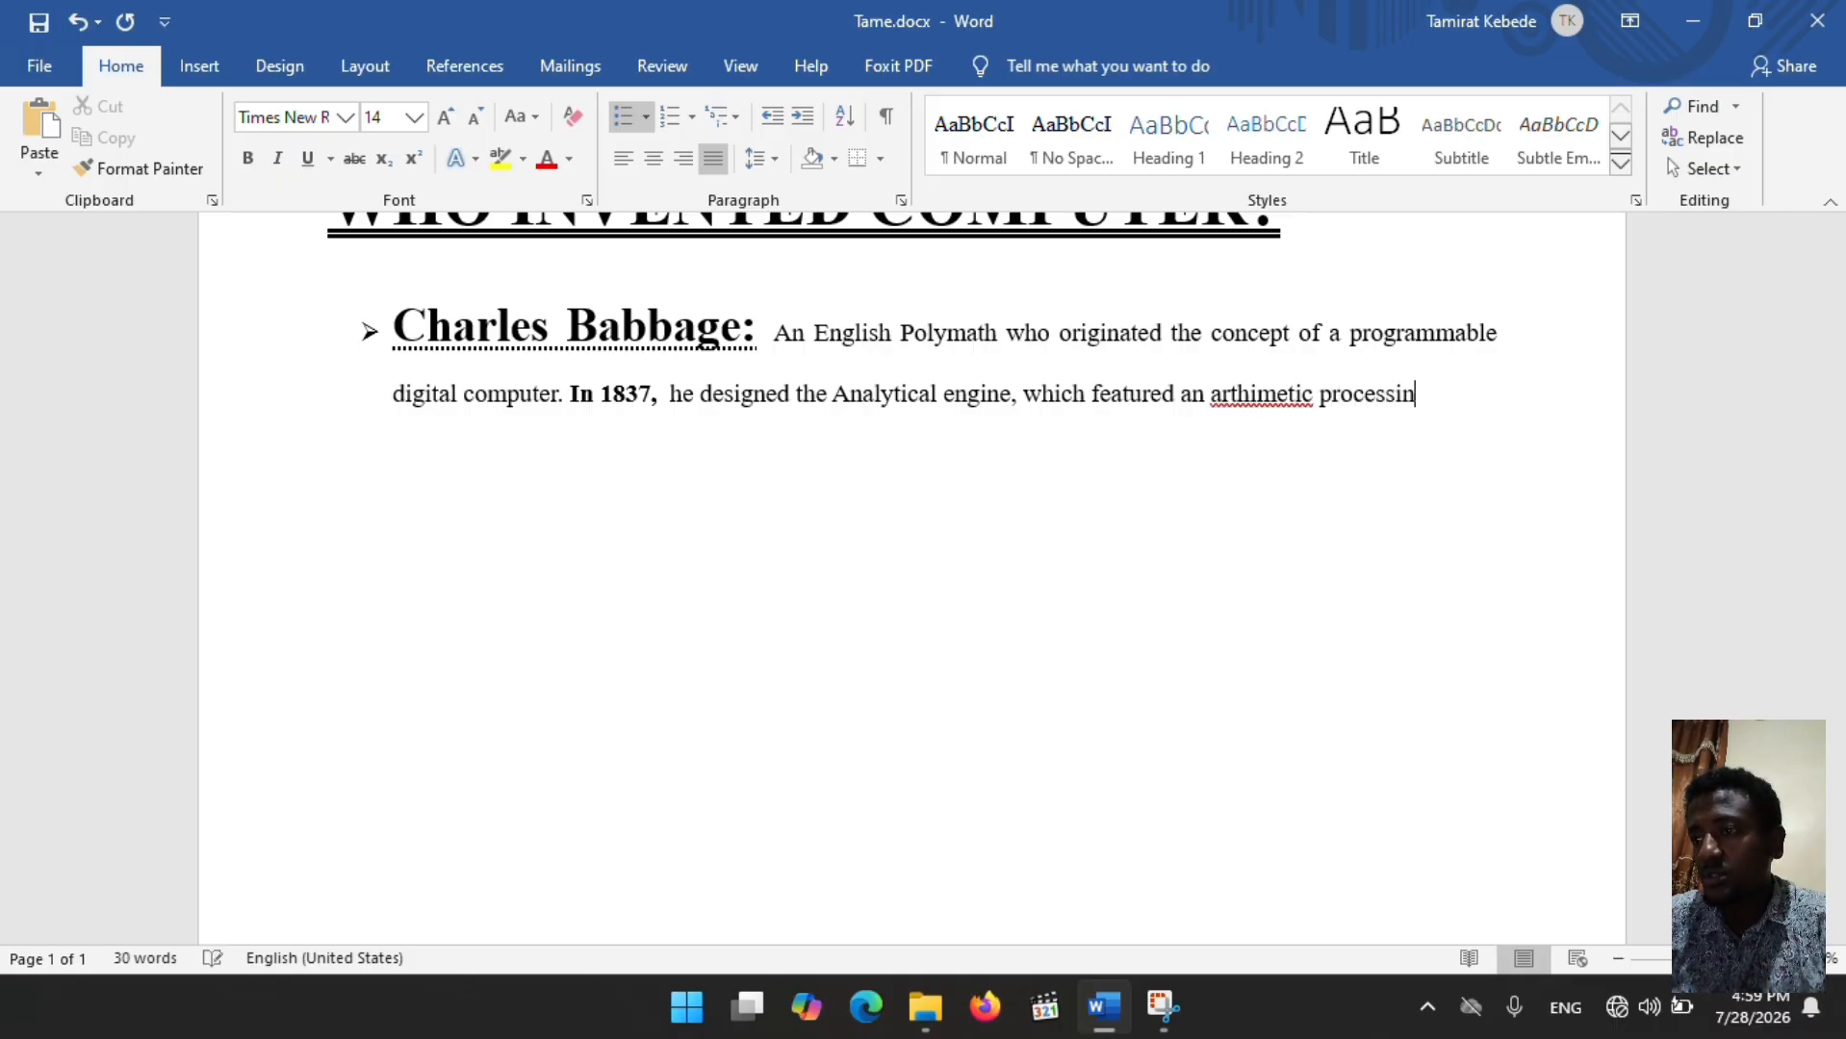
type("g")
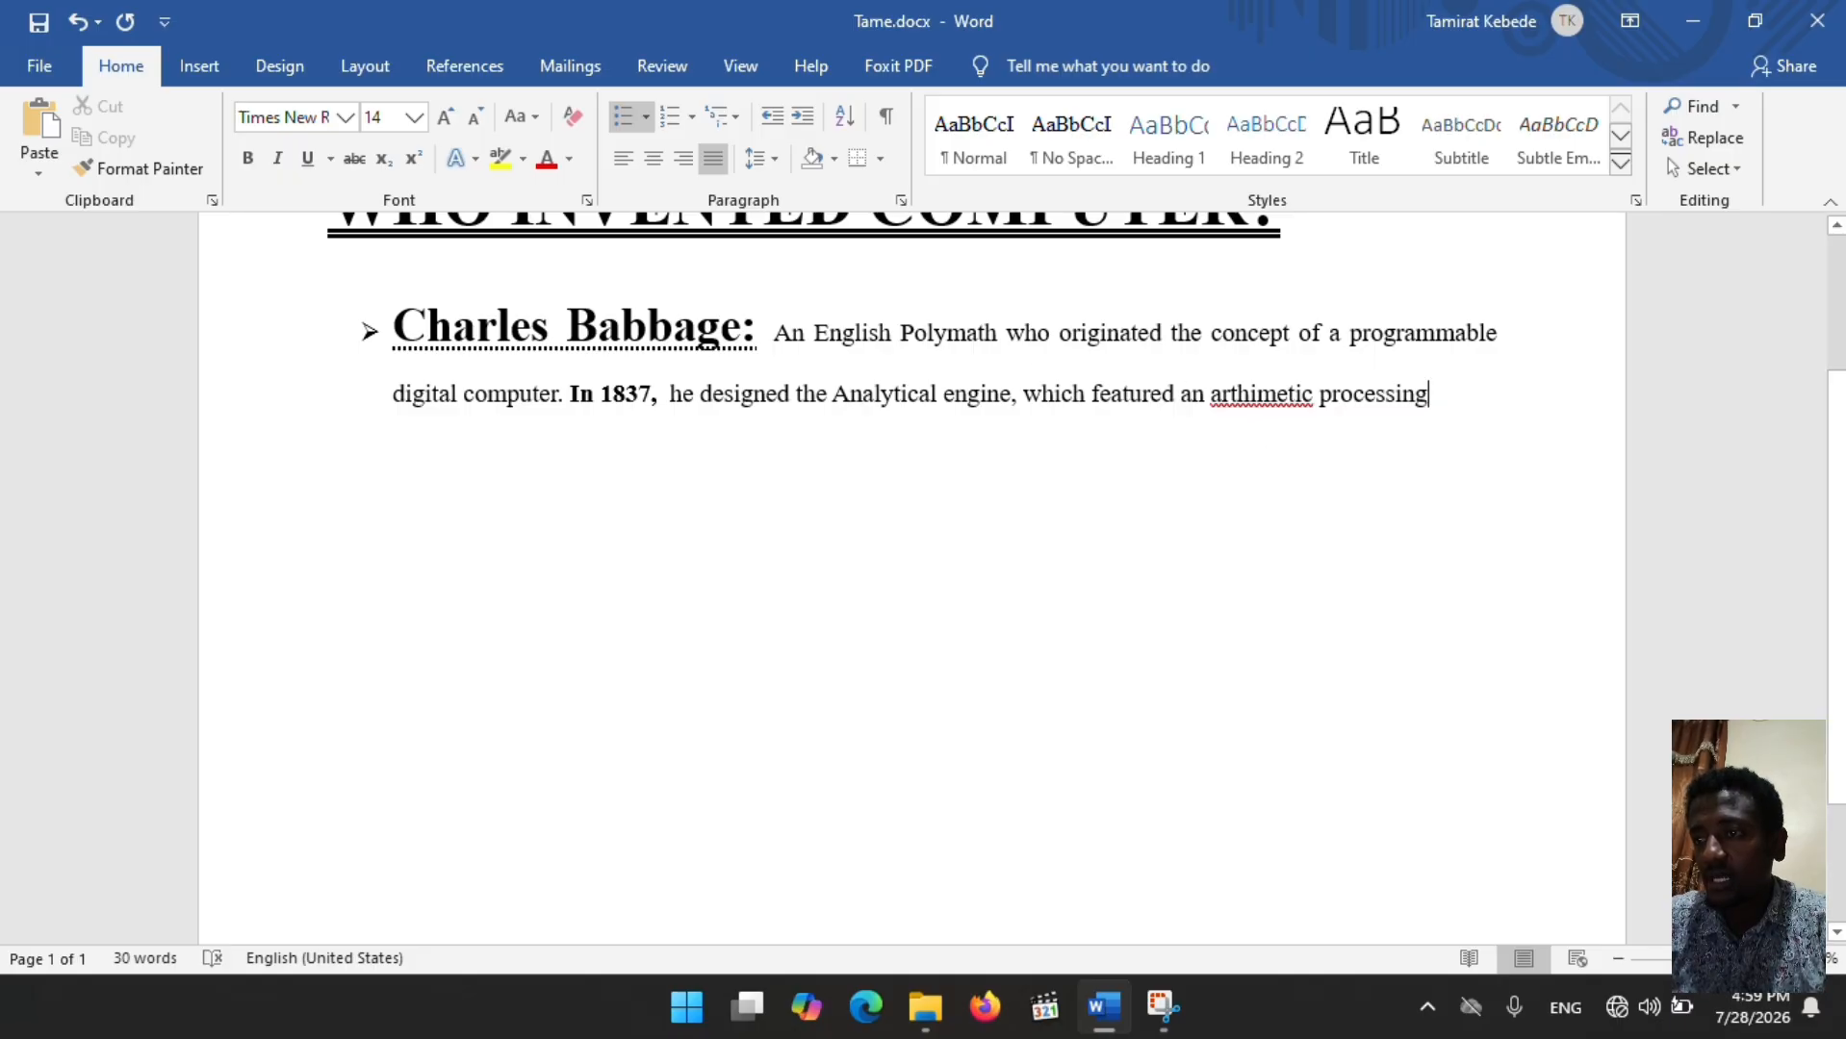
right_click(1251, 394)
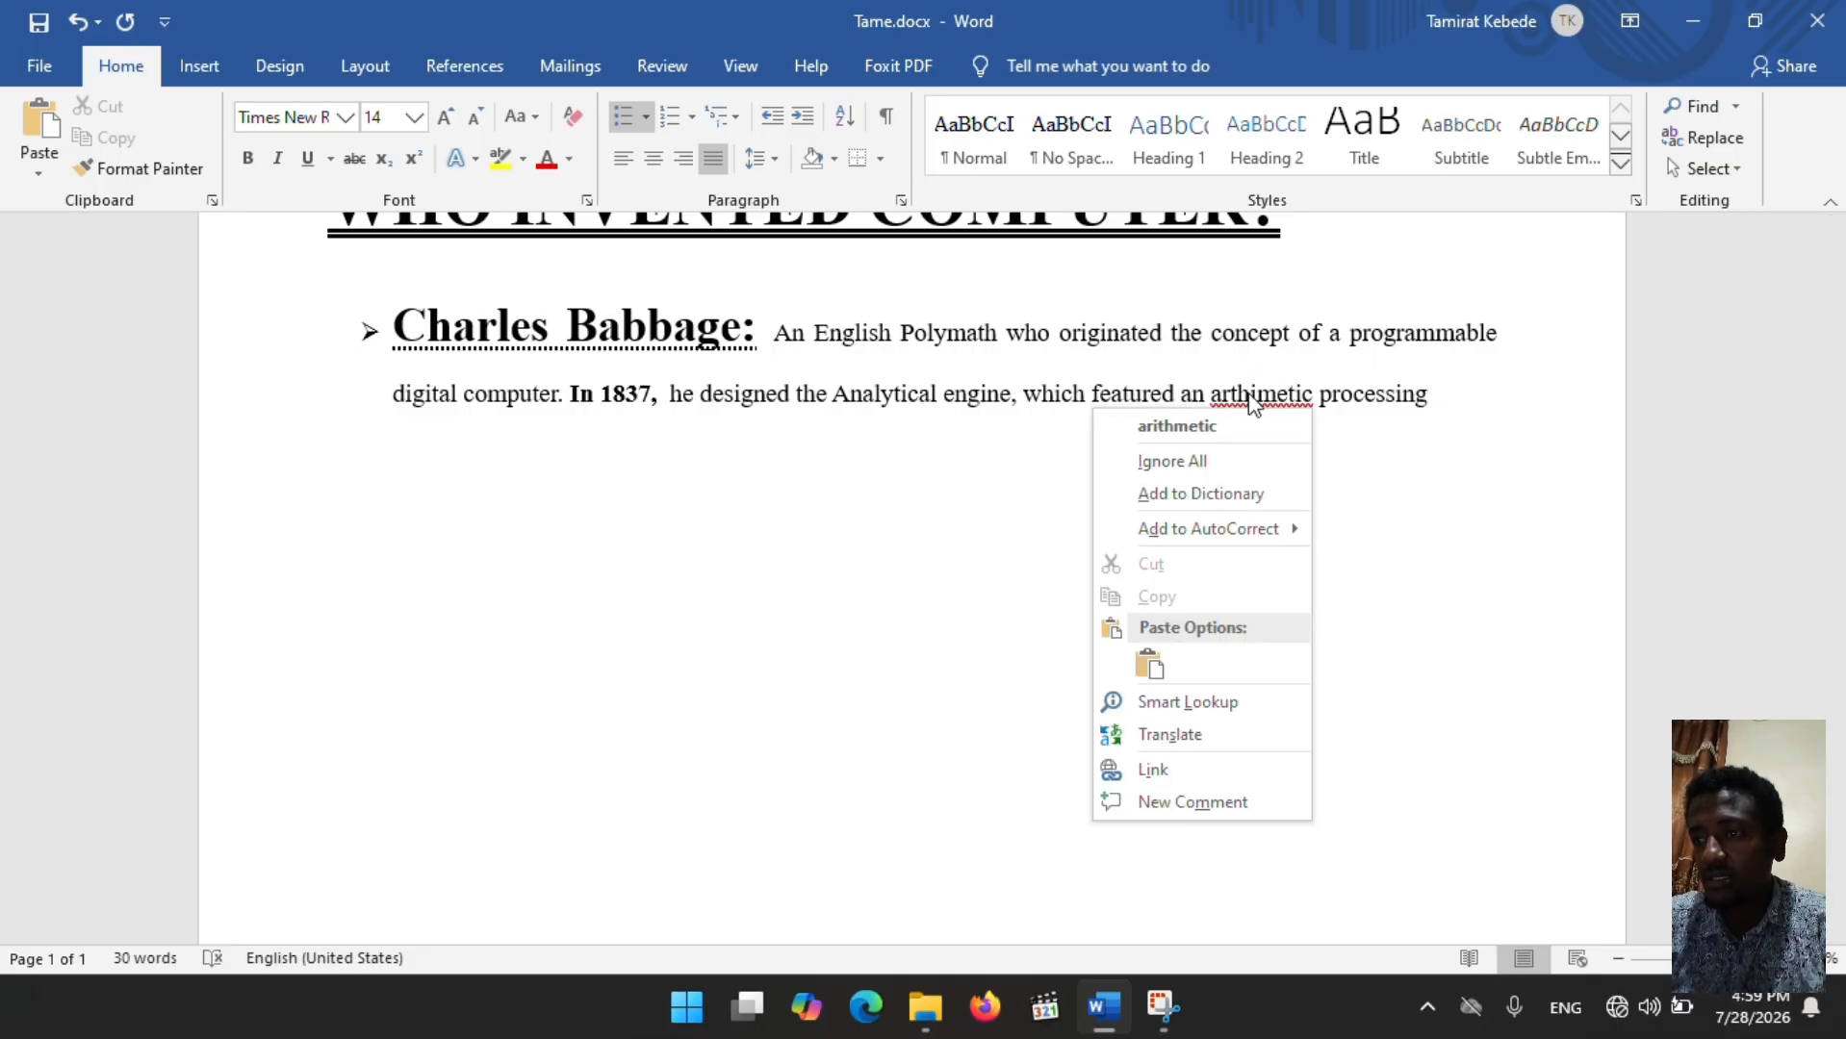
left_click(1176, 426)
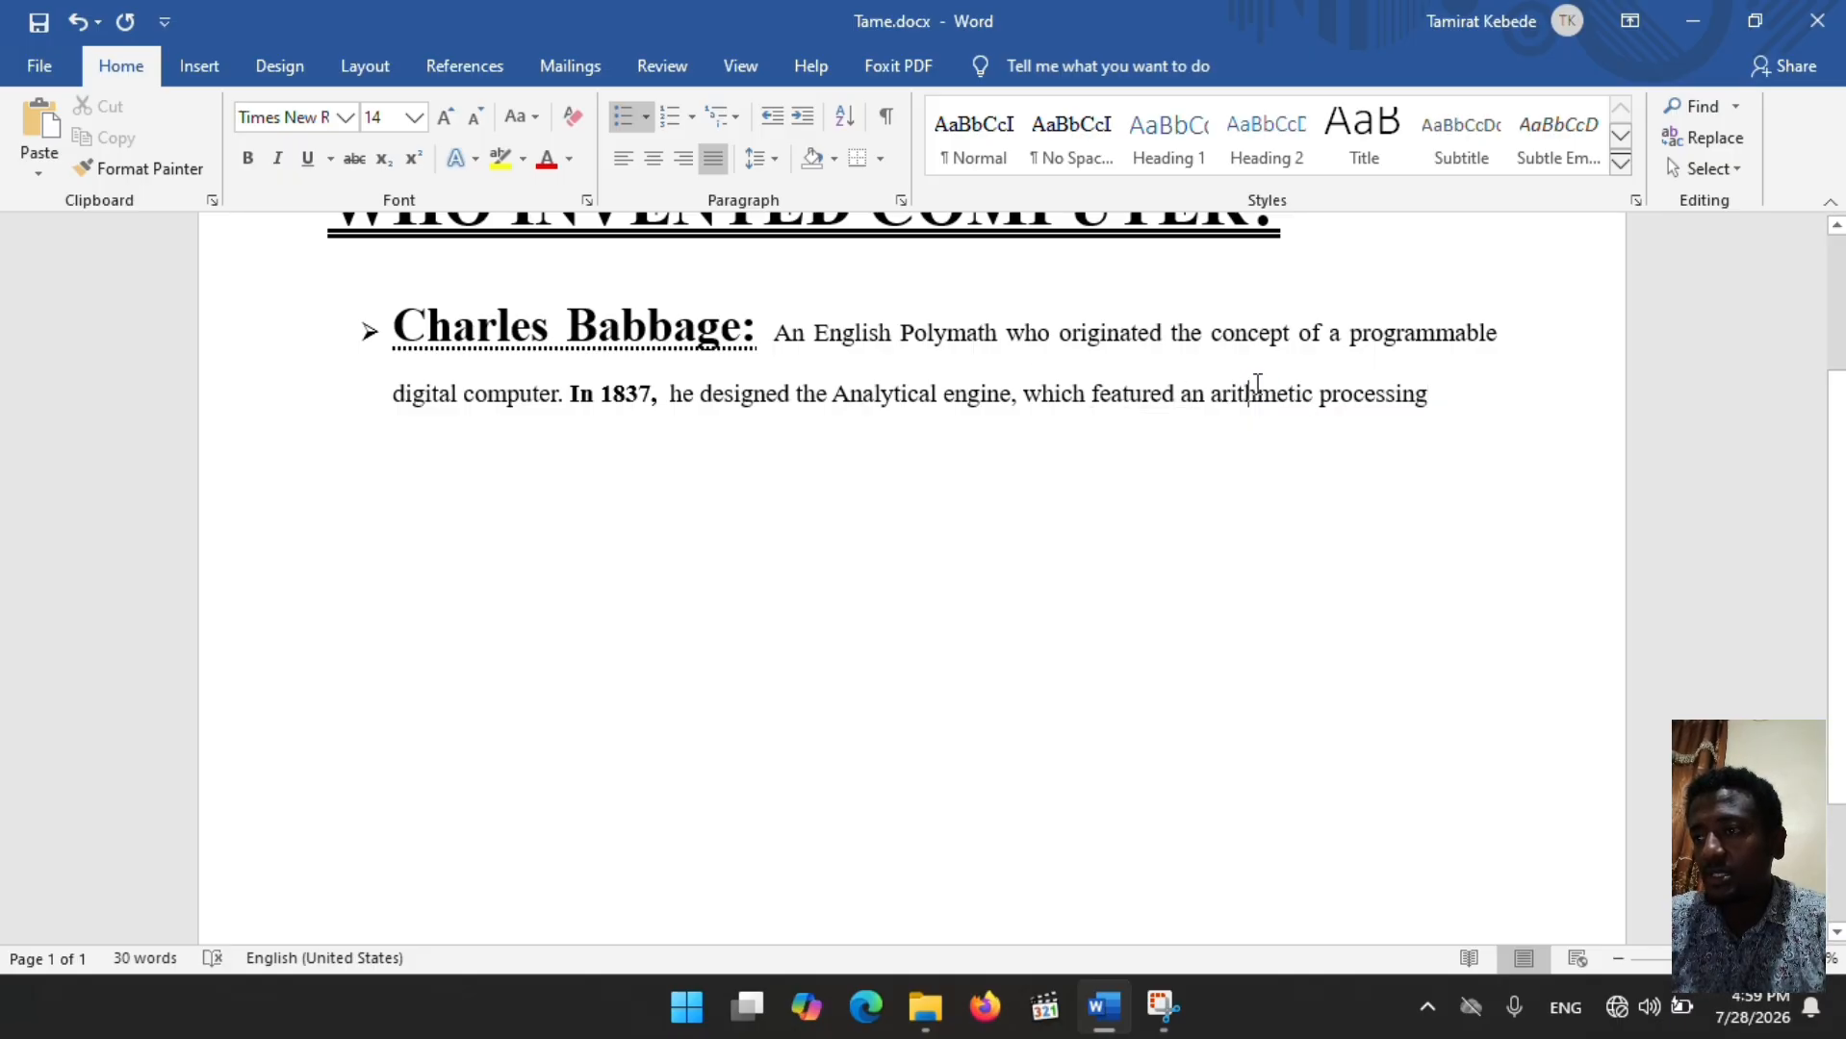
Step: Finish the 1837 sentence after "processing" with "unit and memory."
left_click(1441, 396)
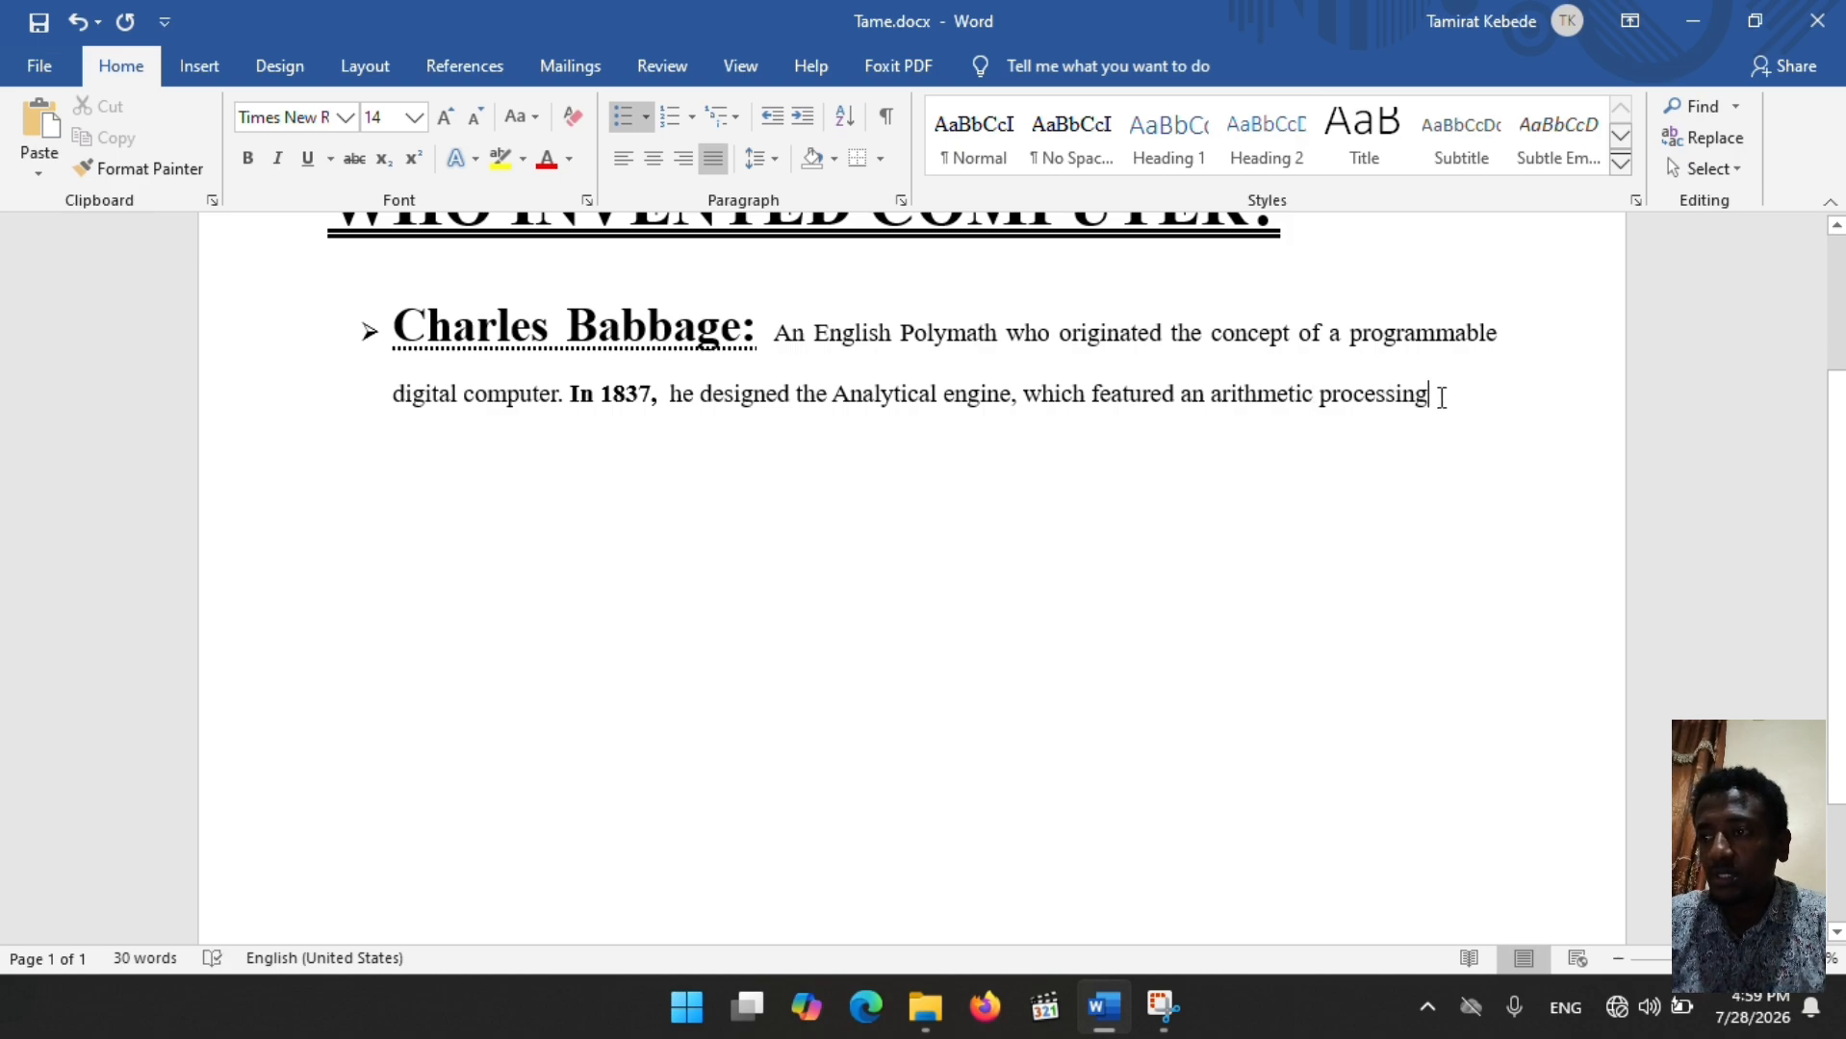
type("unit")
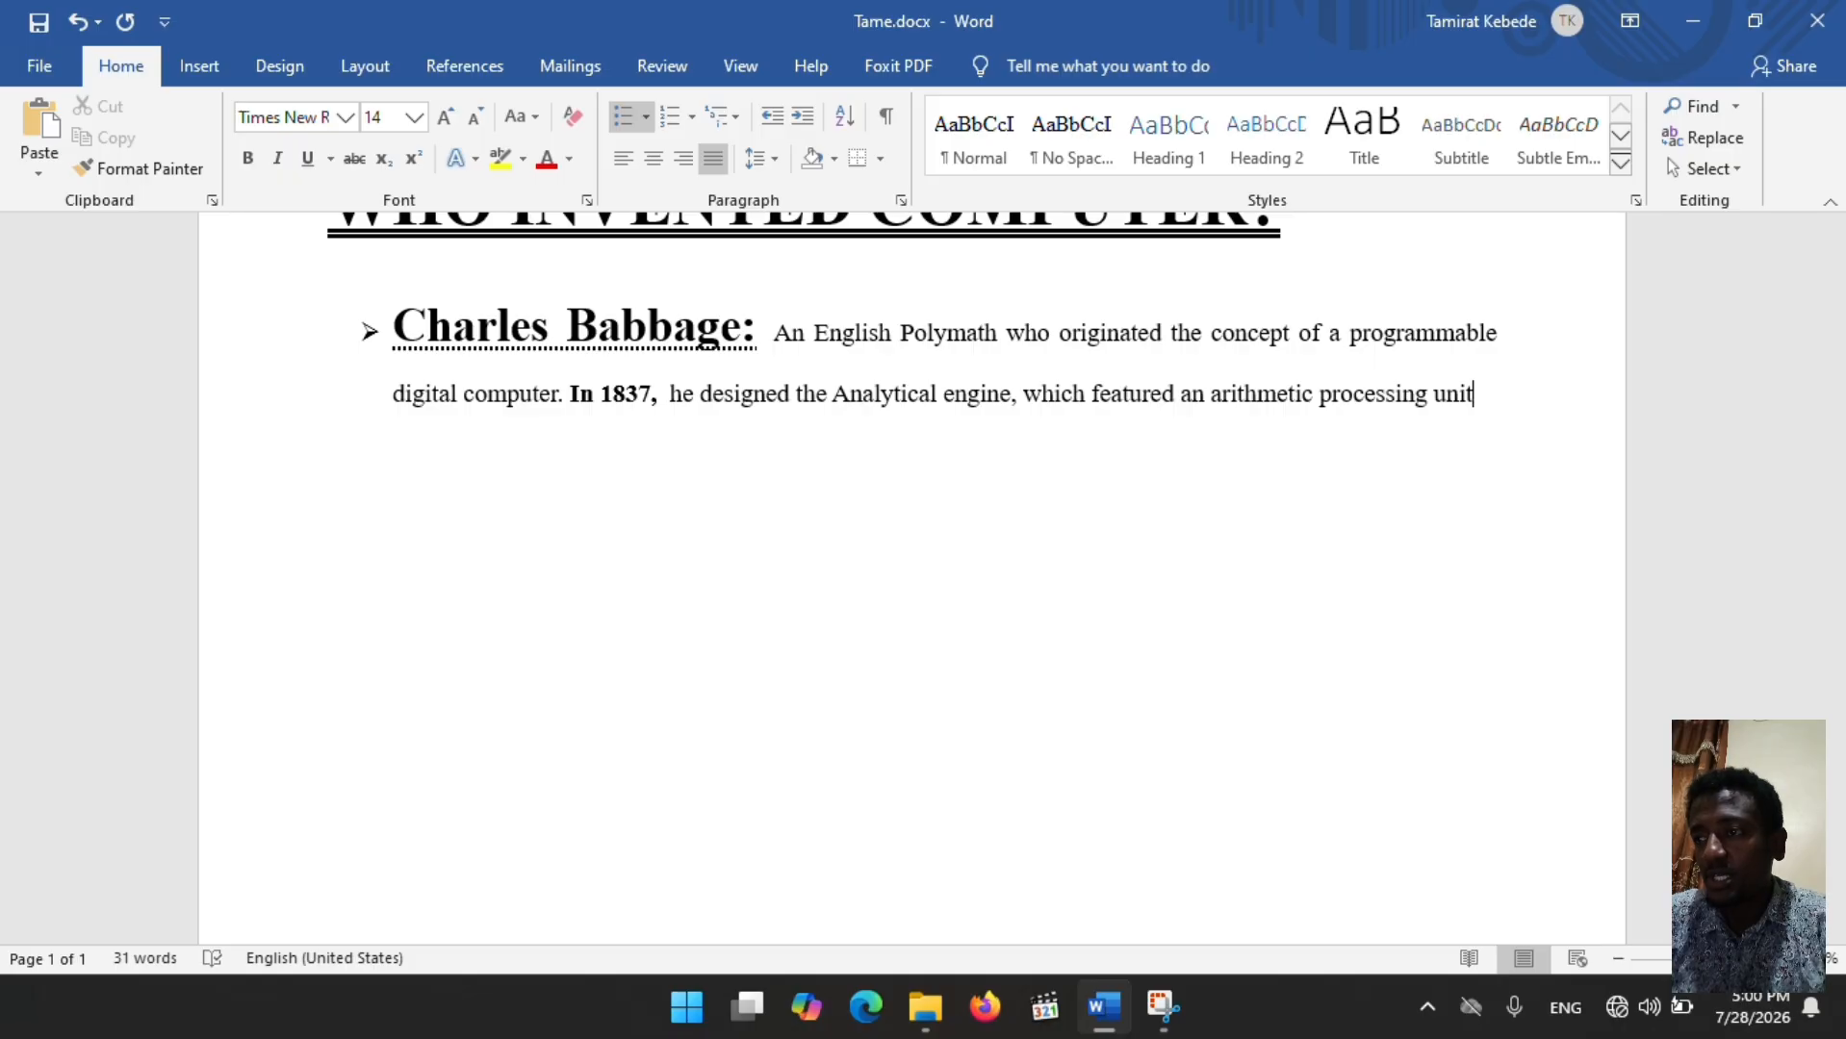
type(" and ")
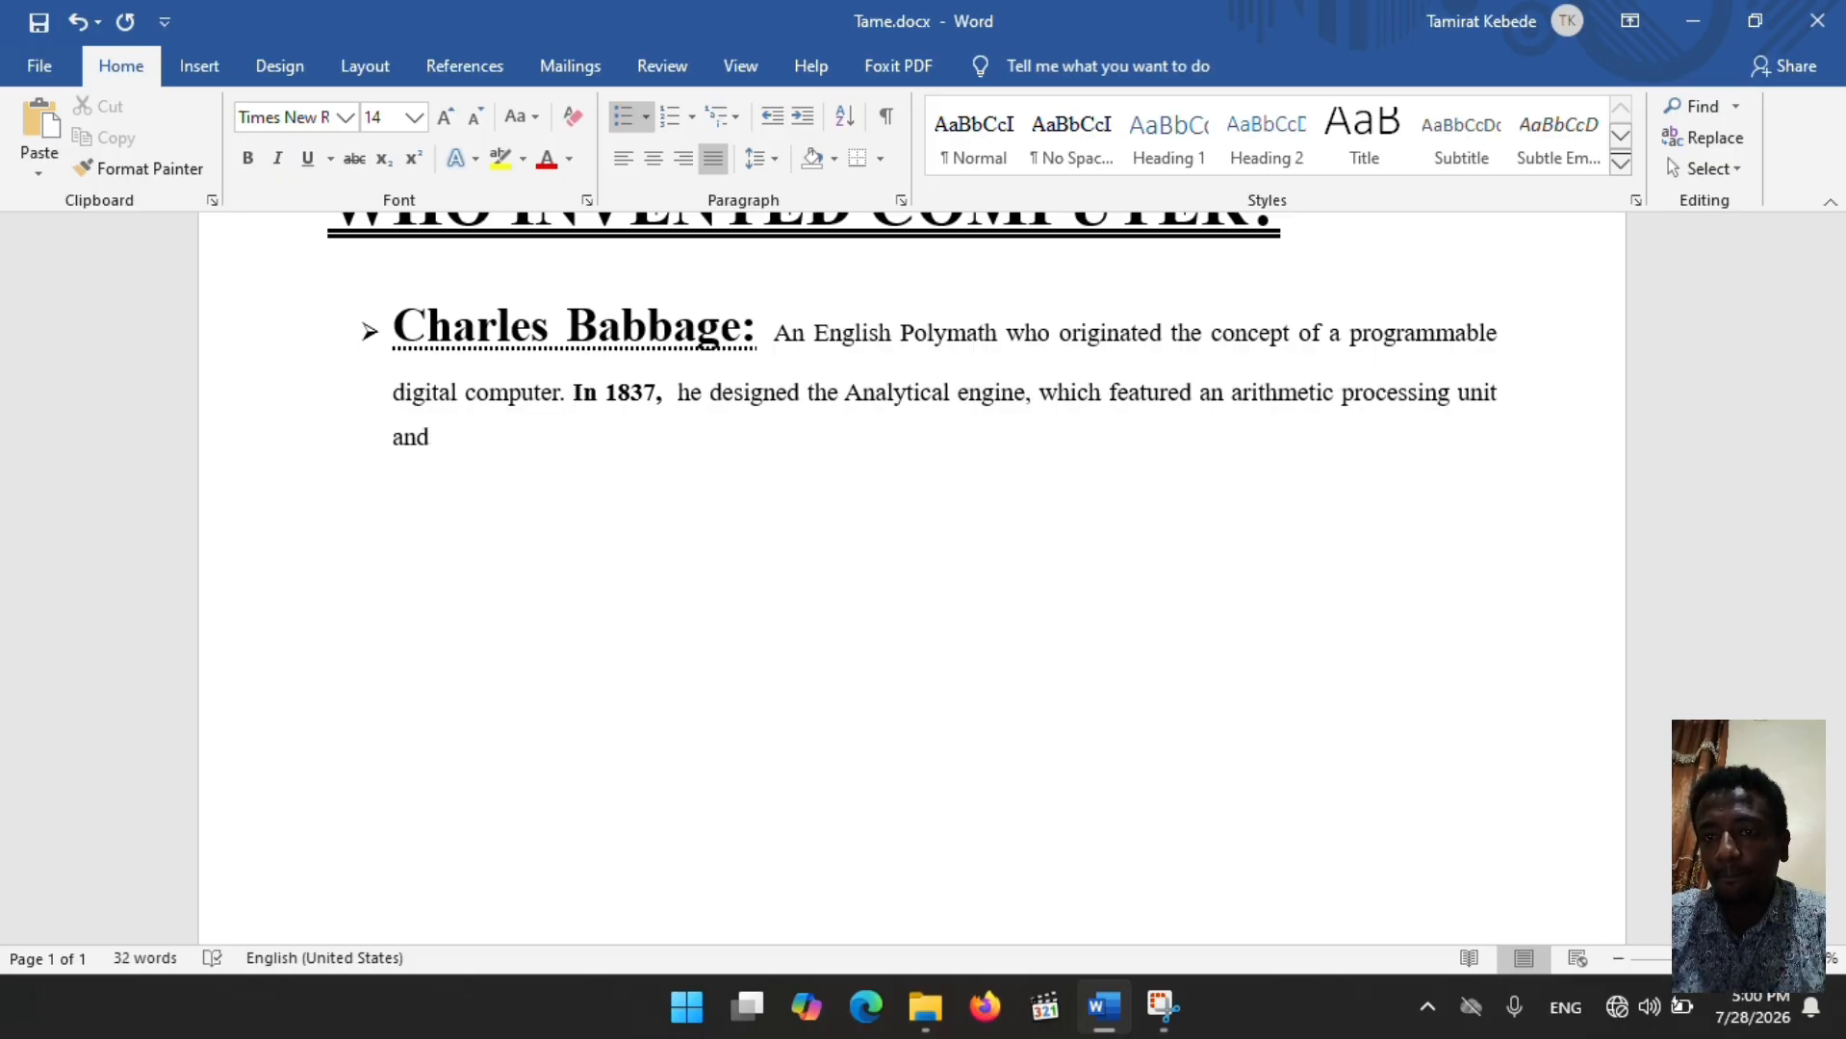
type("memory")
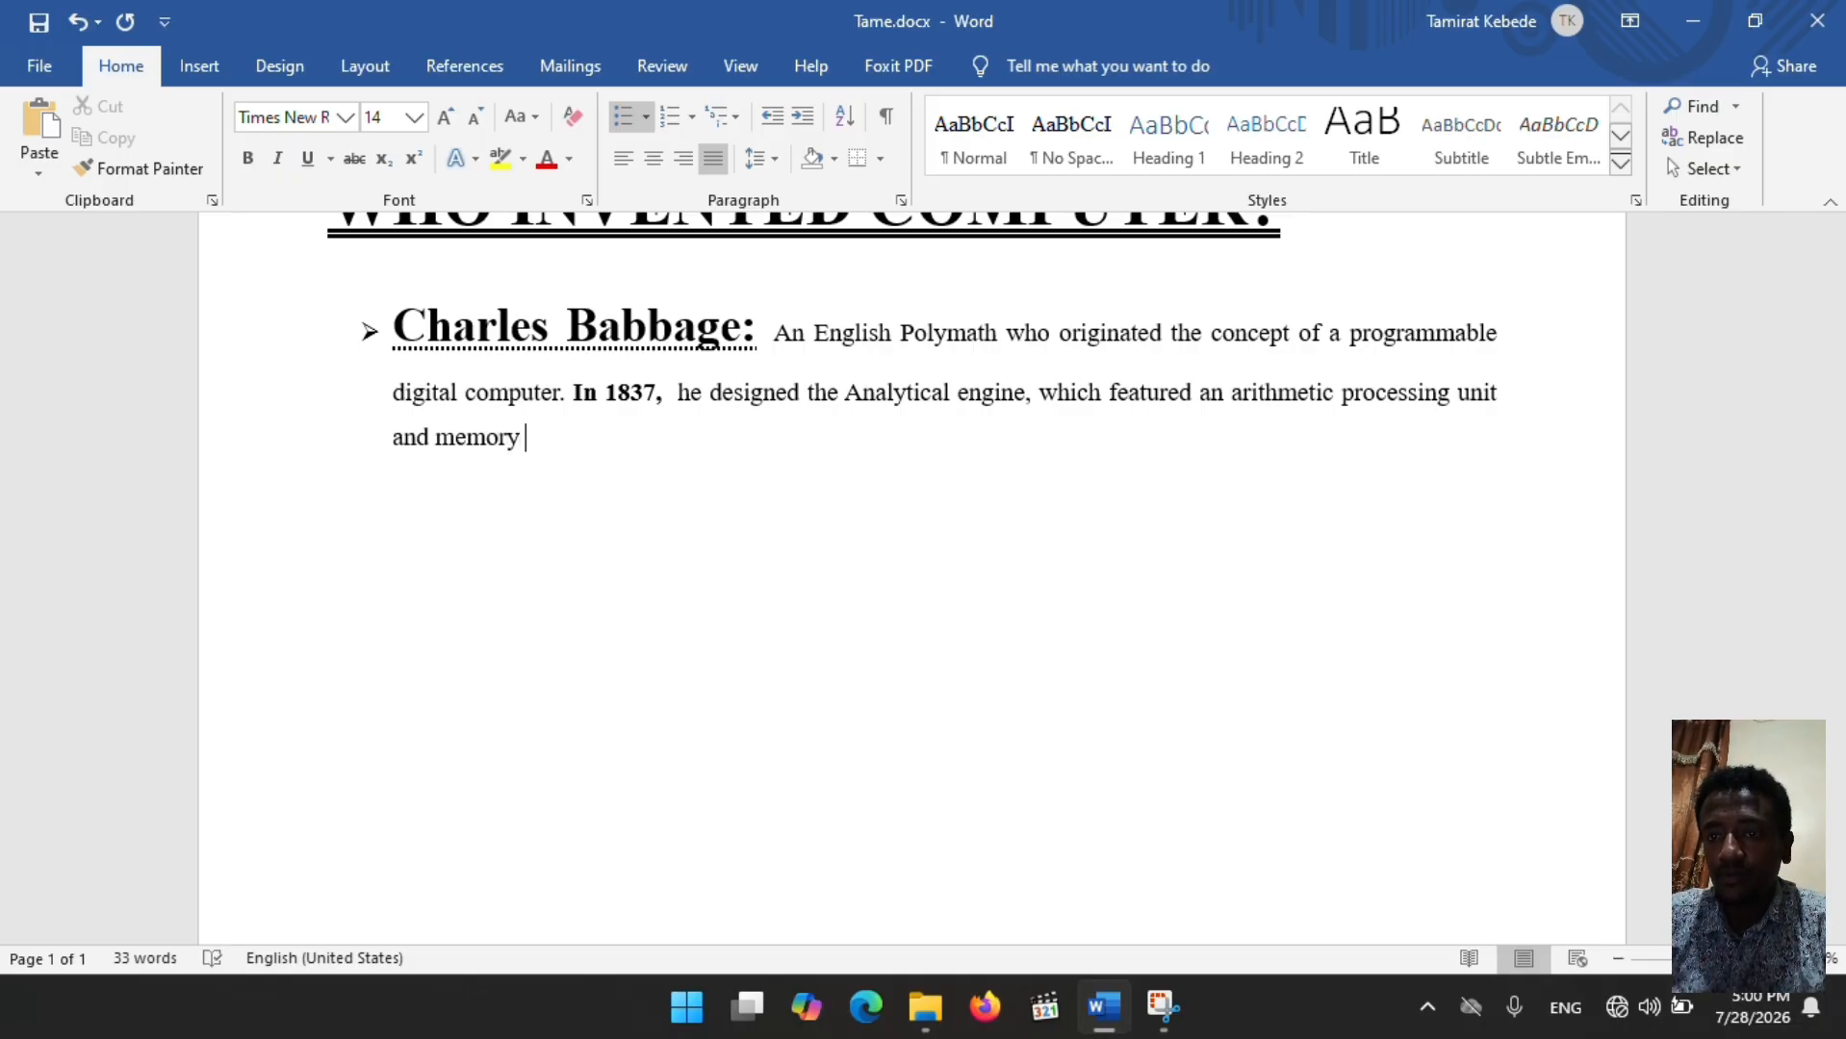
key("BackSpace")
type(". ")
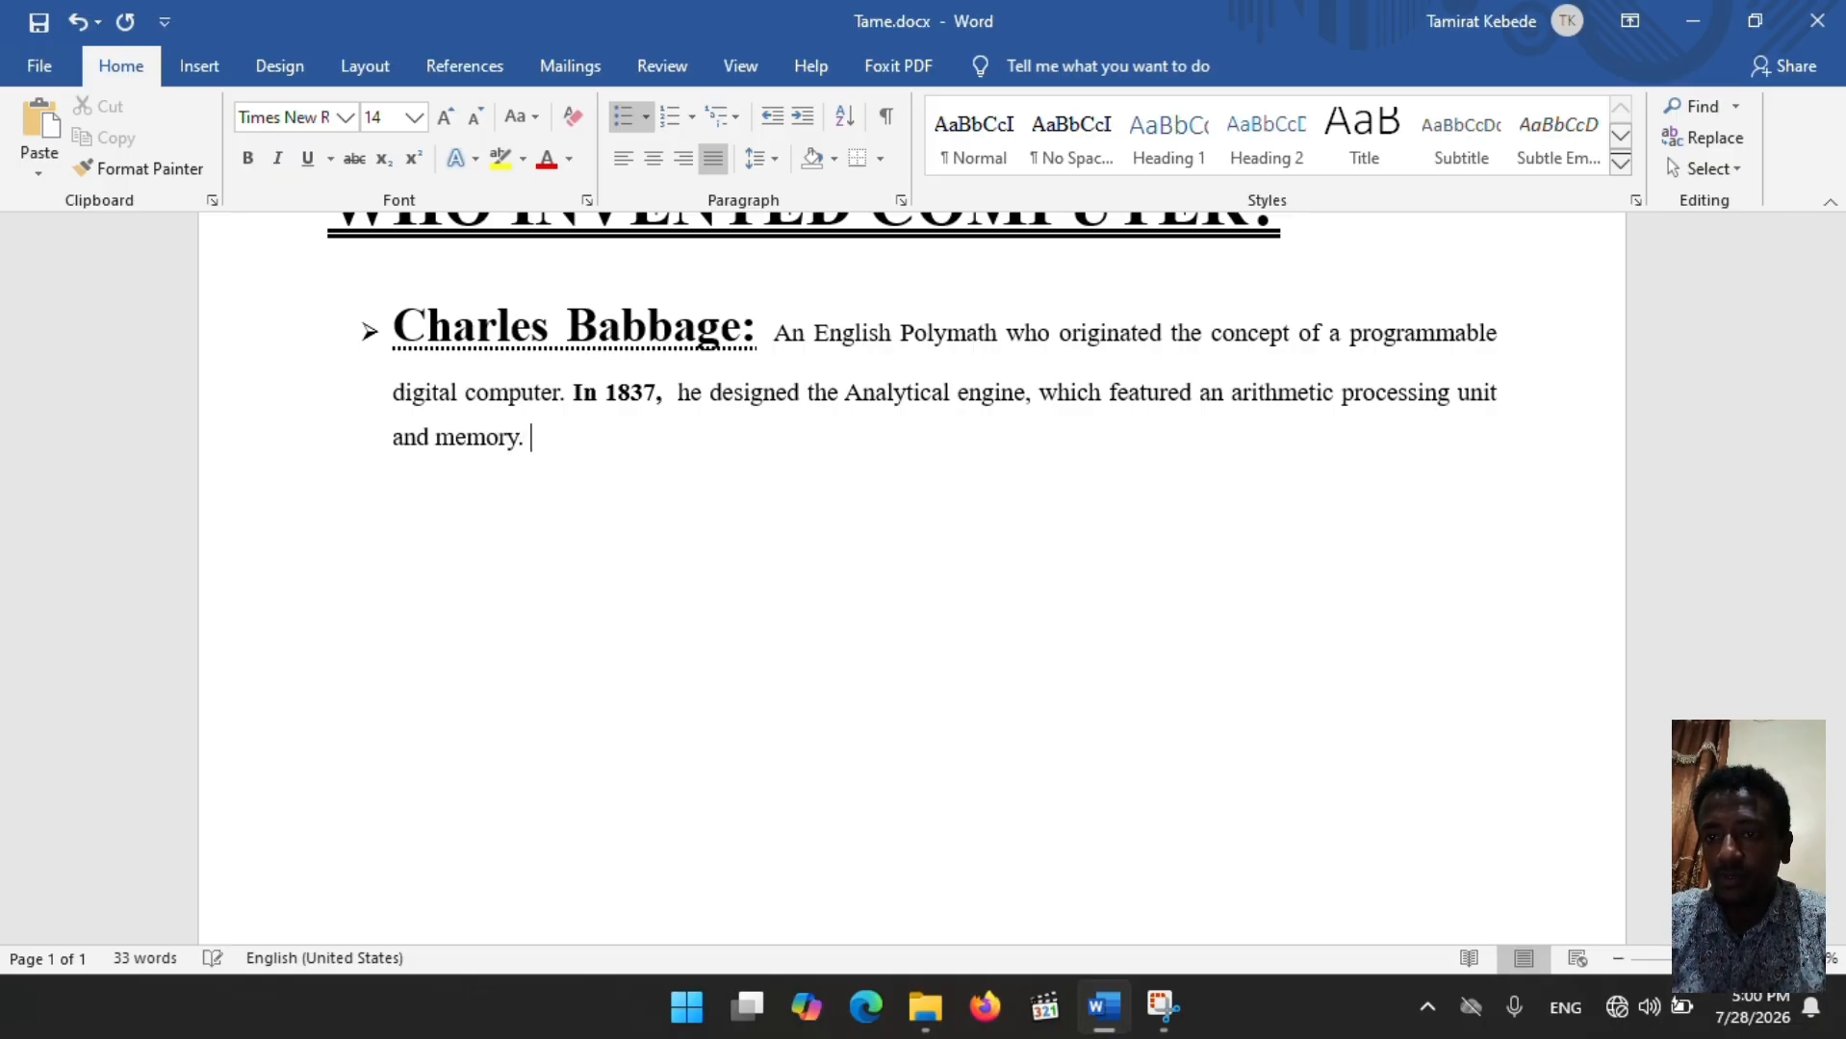
Step: Begin a new sentence after "memory." with "He is widely regarded as the"
type("He")
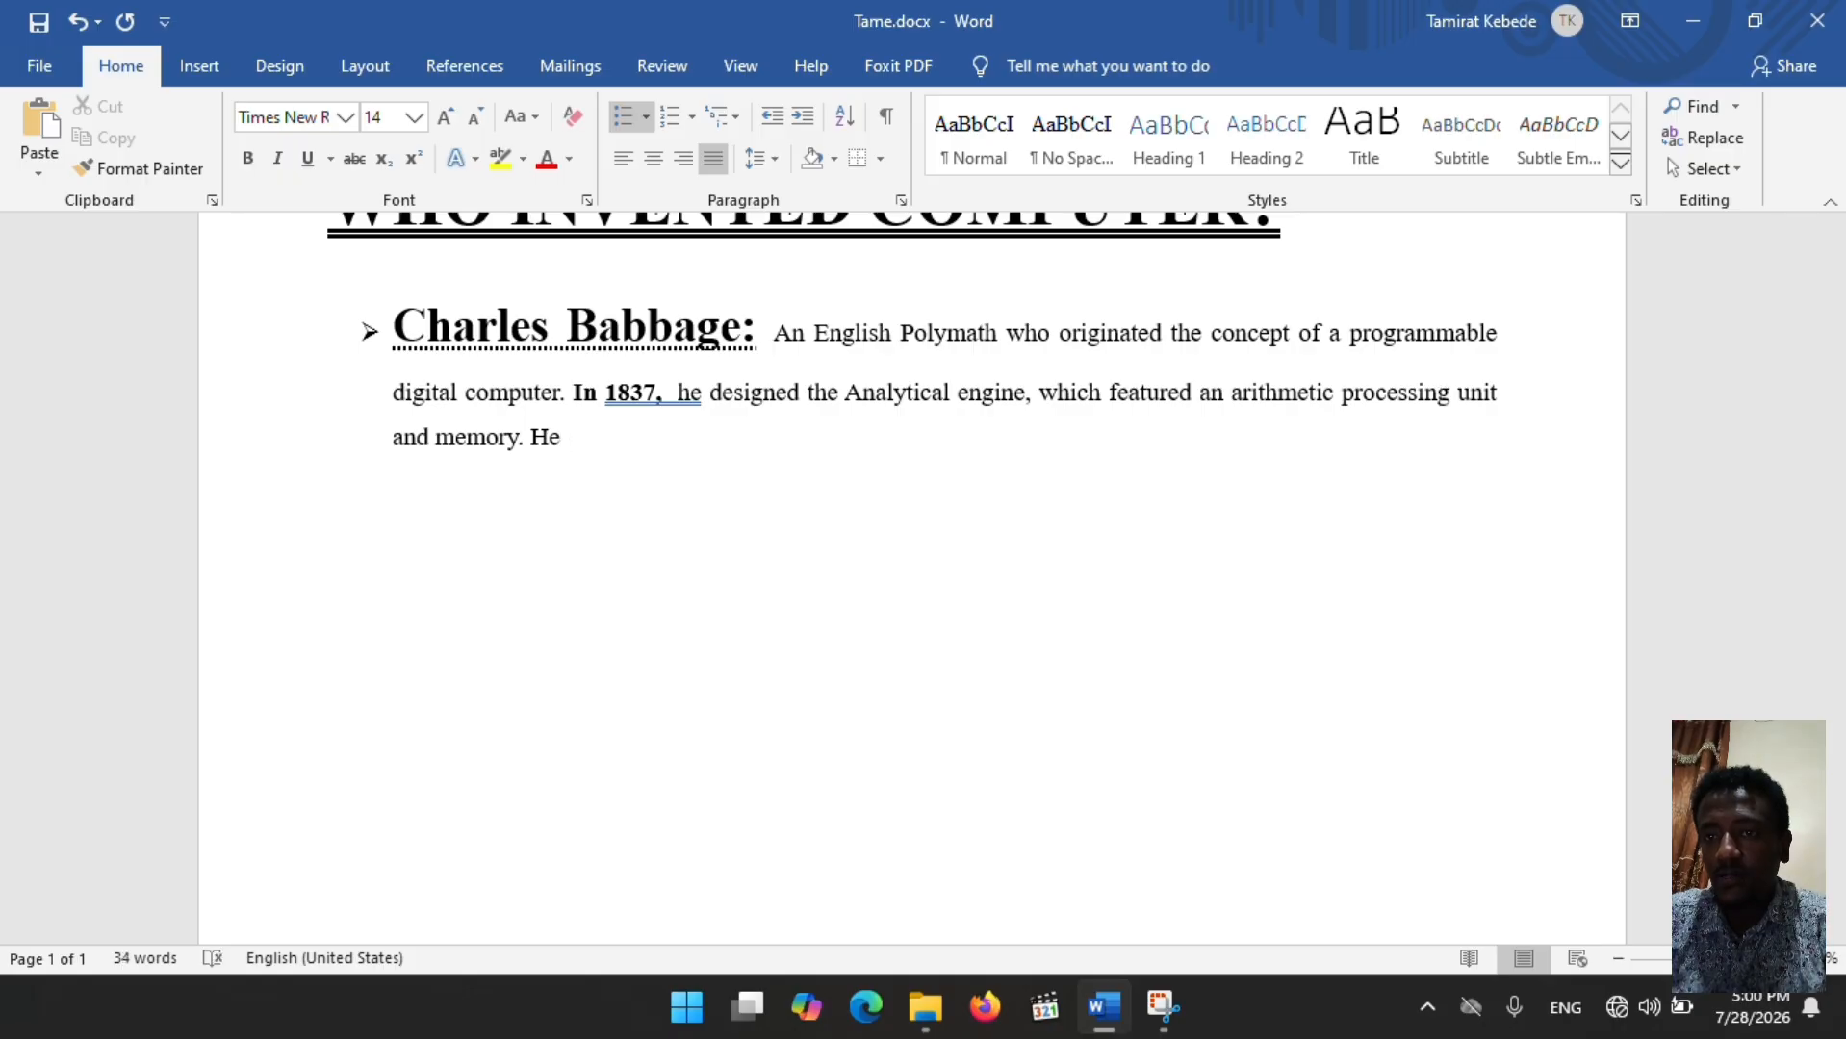
type(" is ")
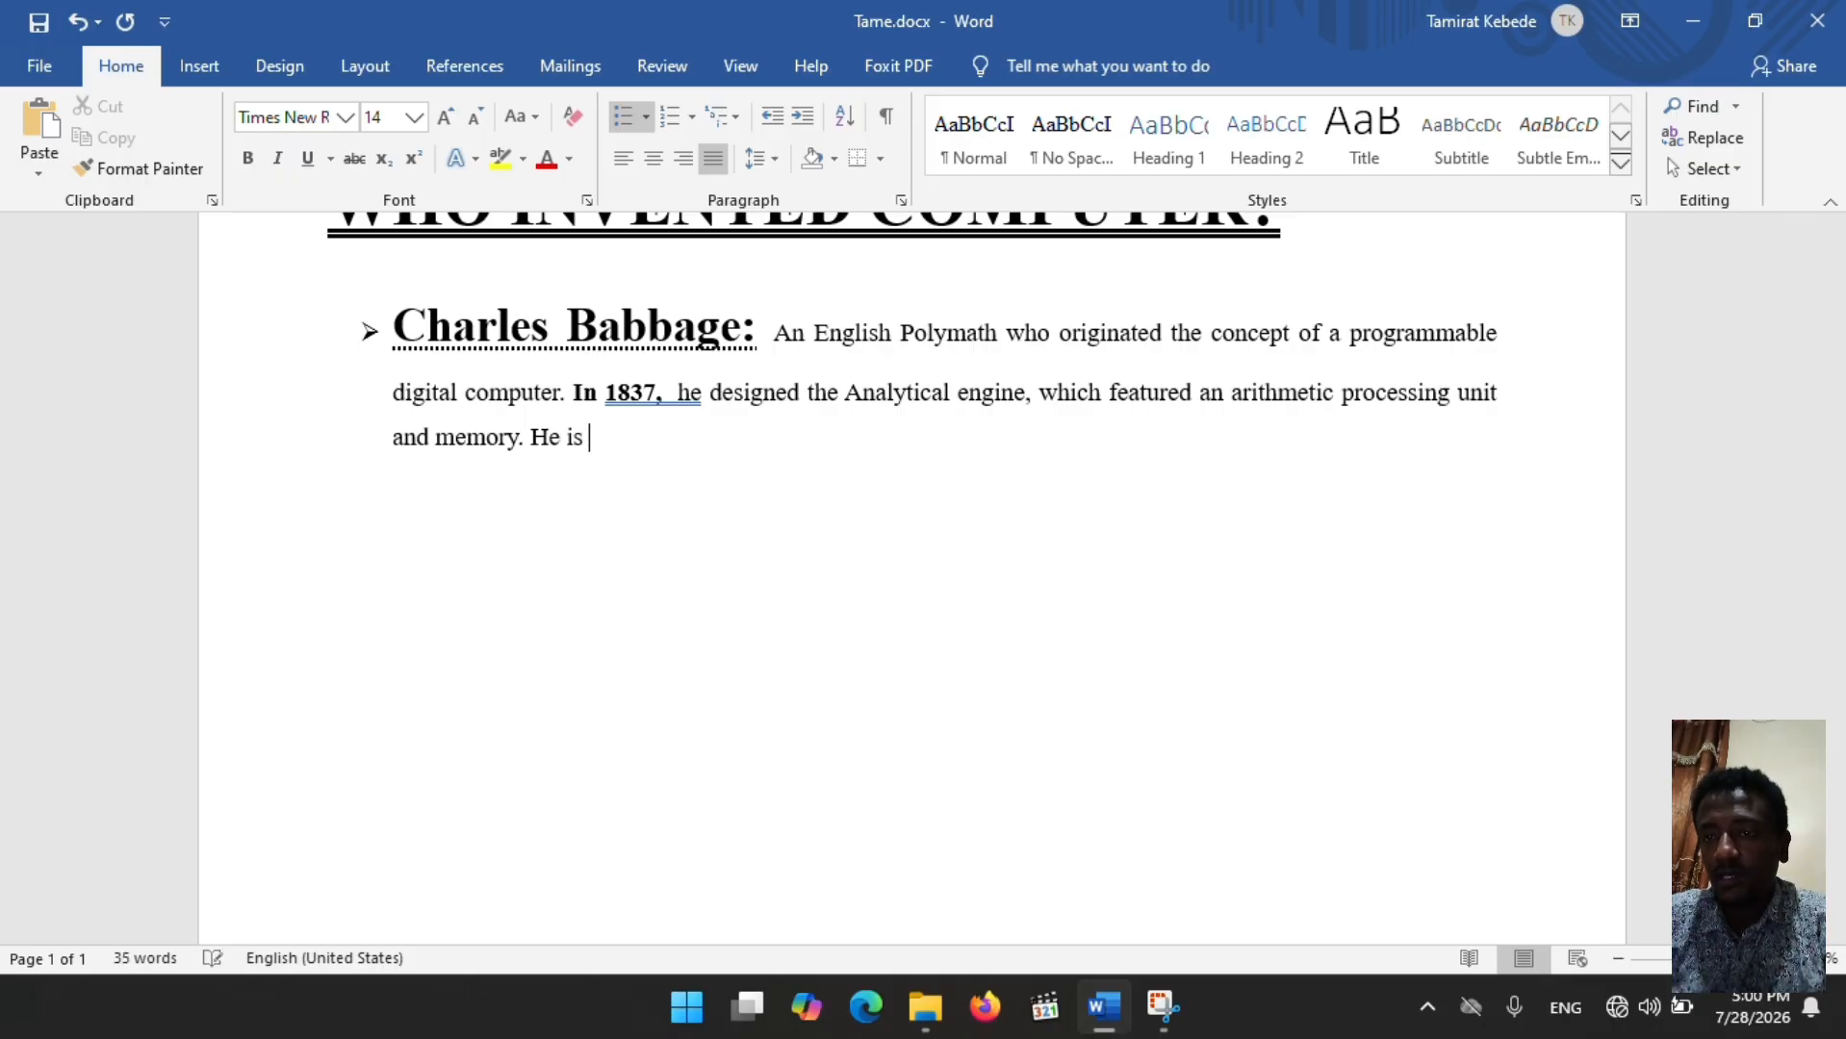
type("widely regar")
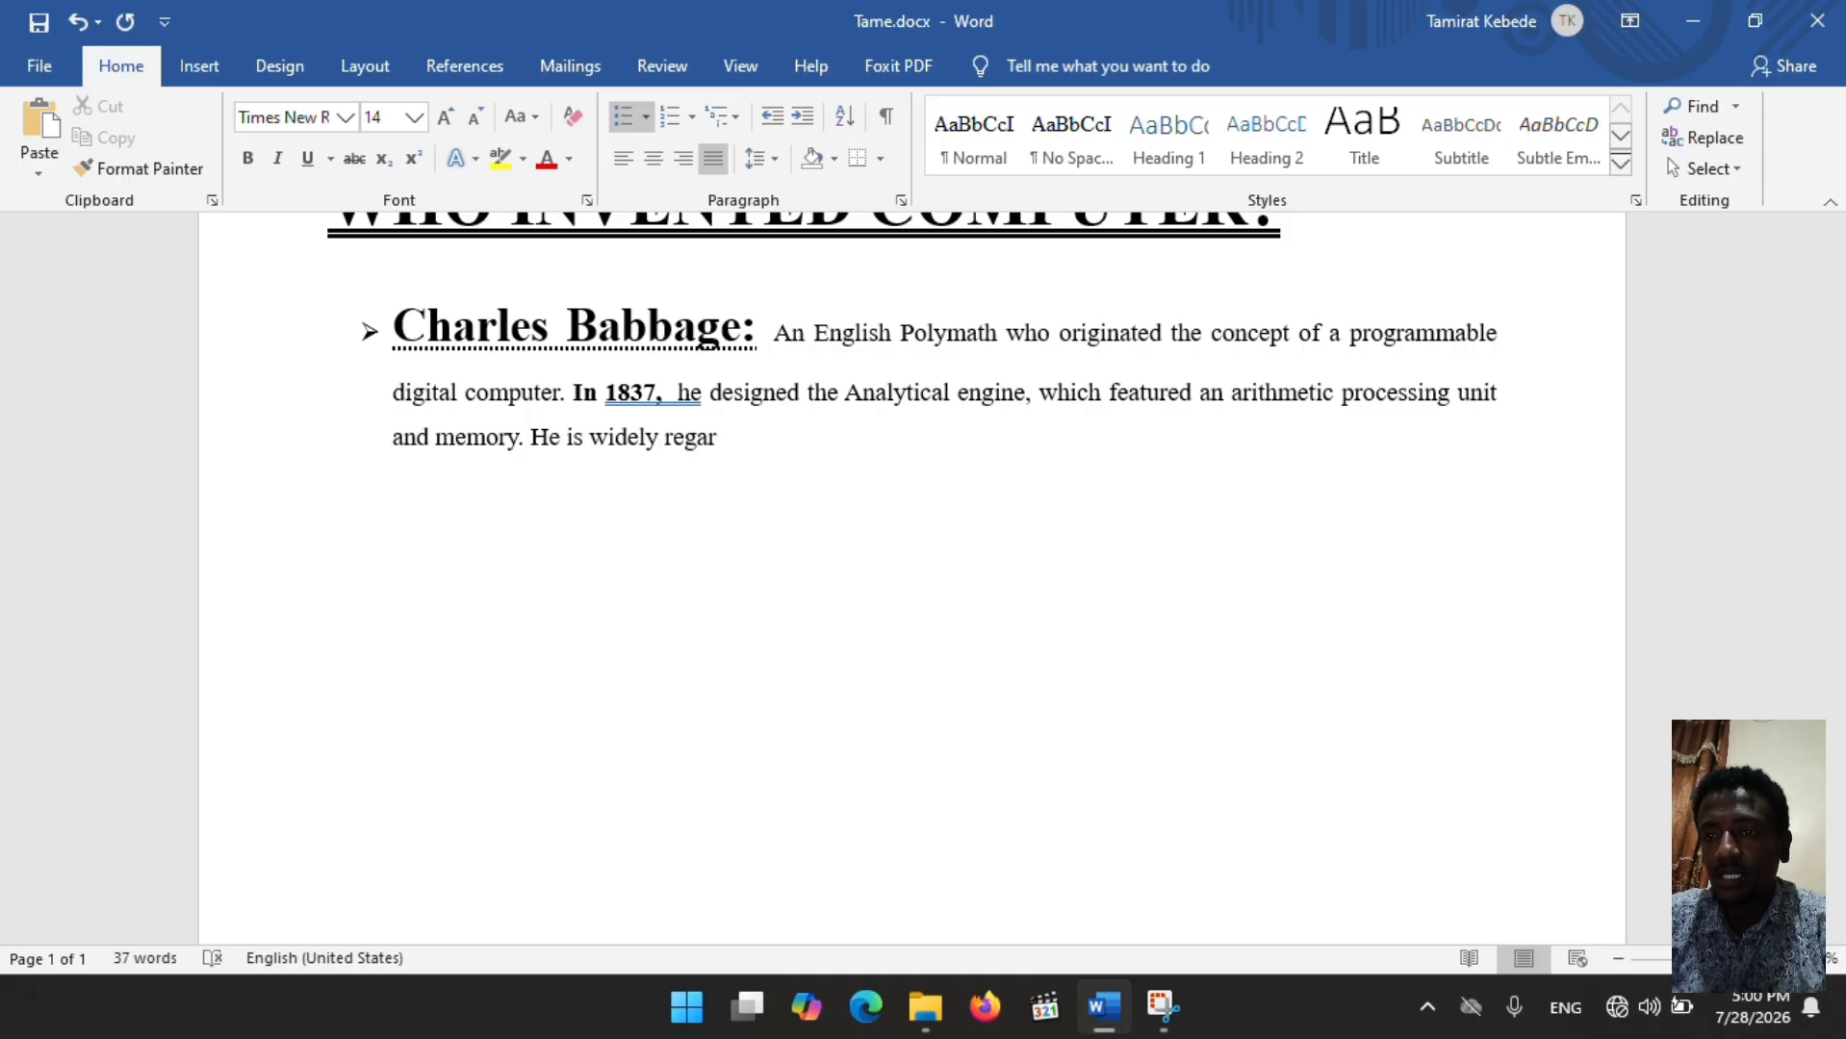
type("ded as")
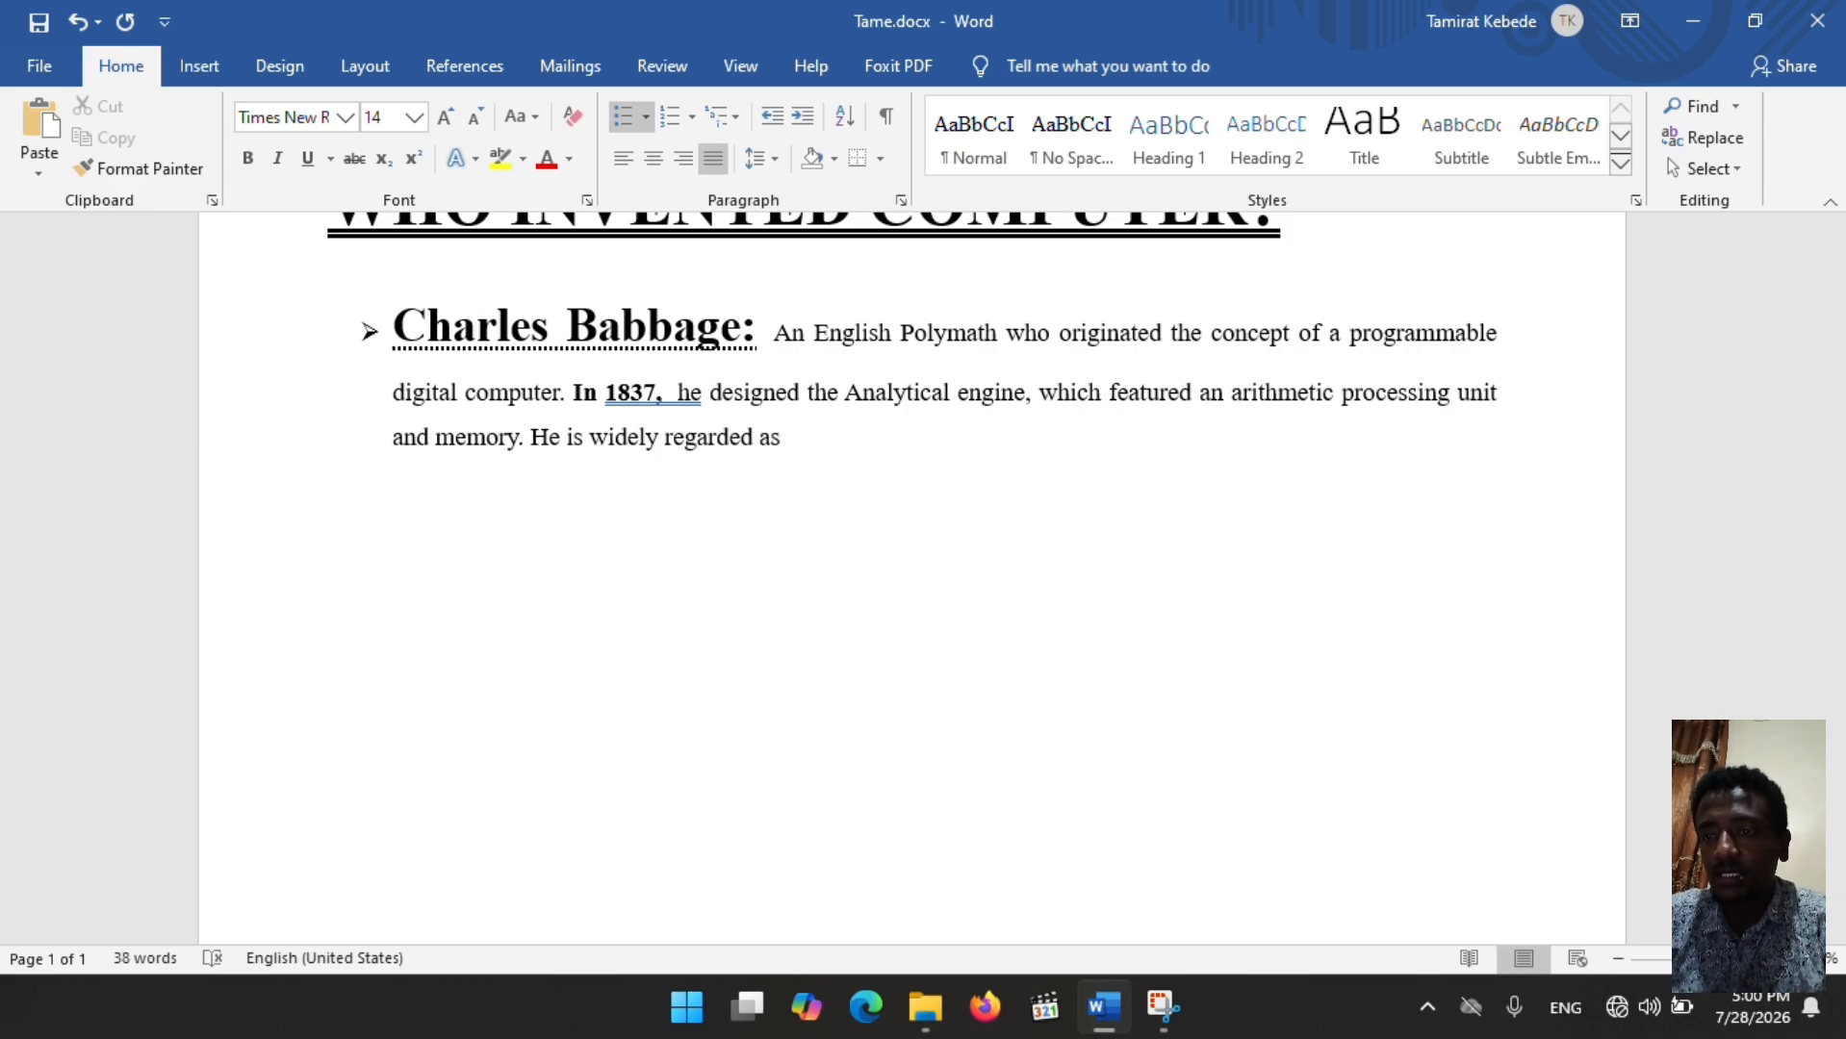
type(" the ")
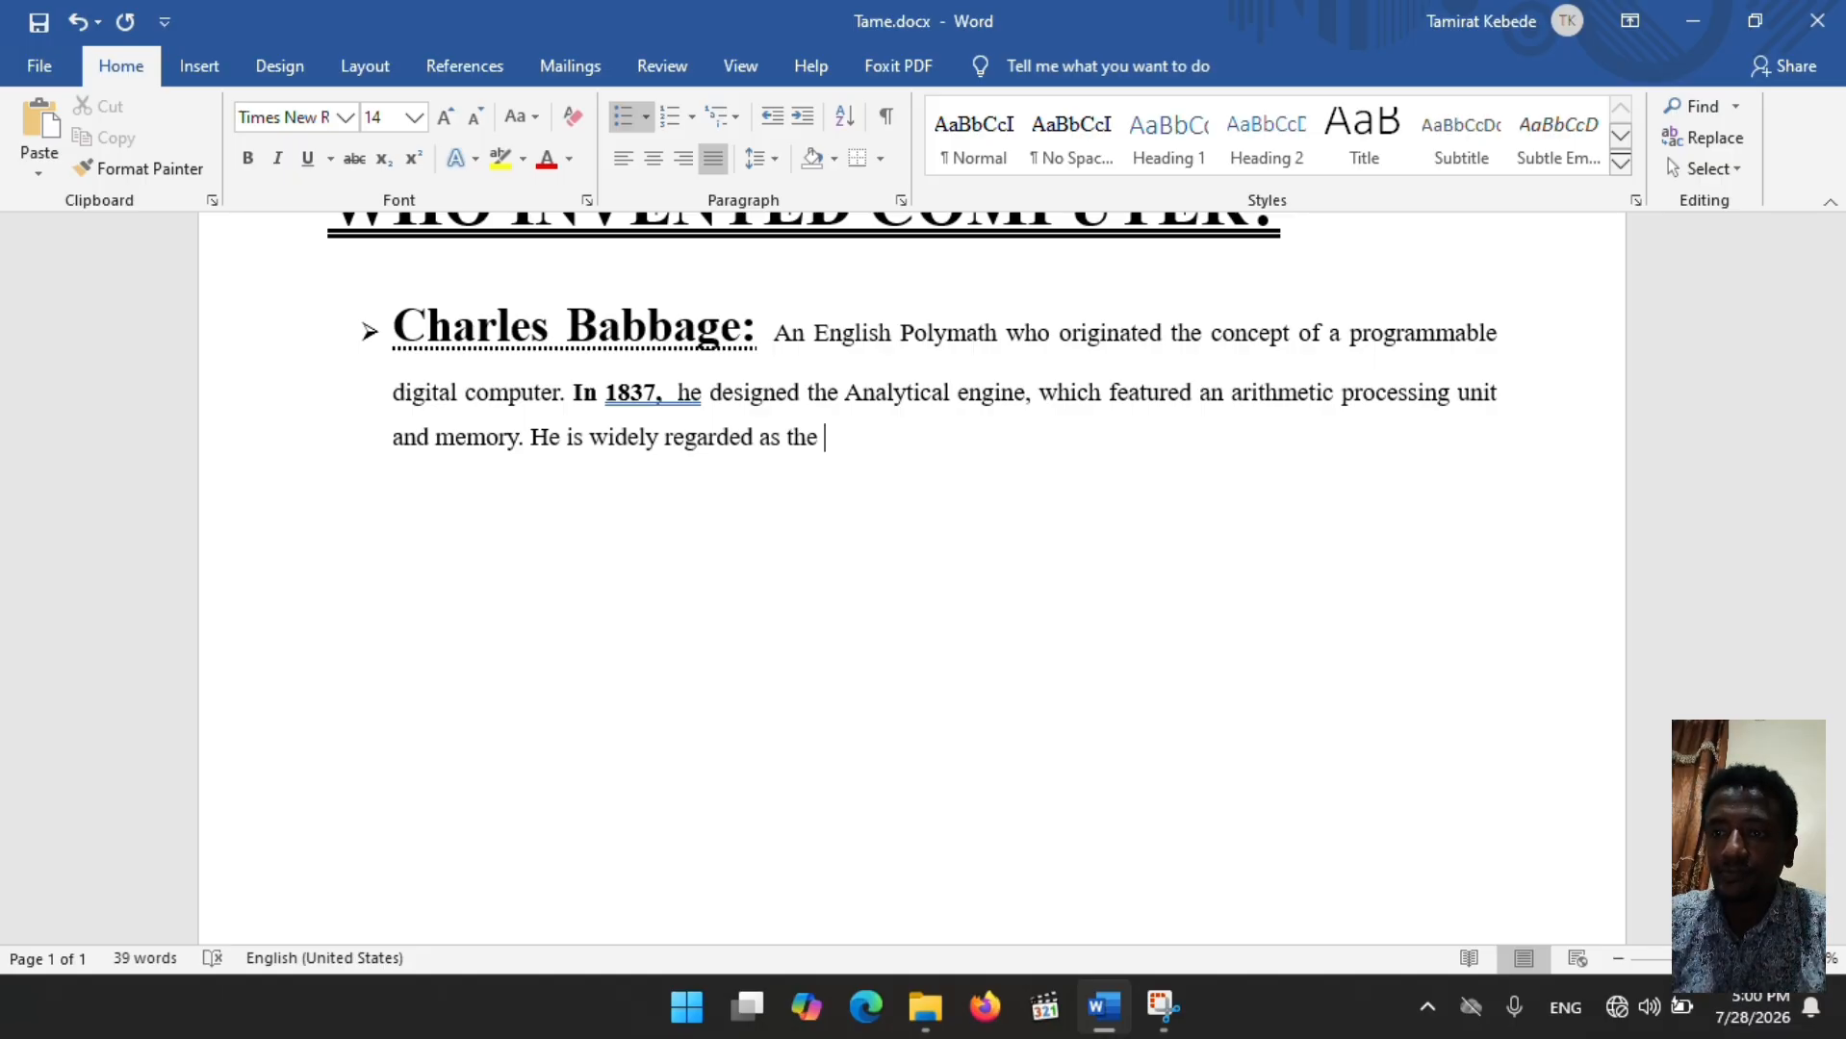
Step: Complete the last sentence with the quoted phrase “Father of the computer” followed by a full stop
type("\"")
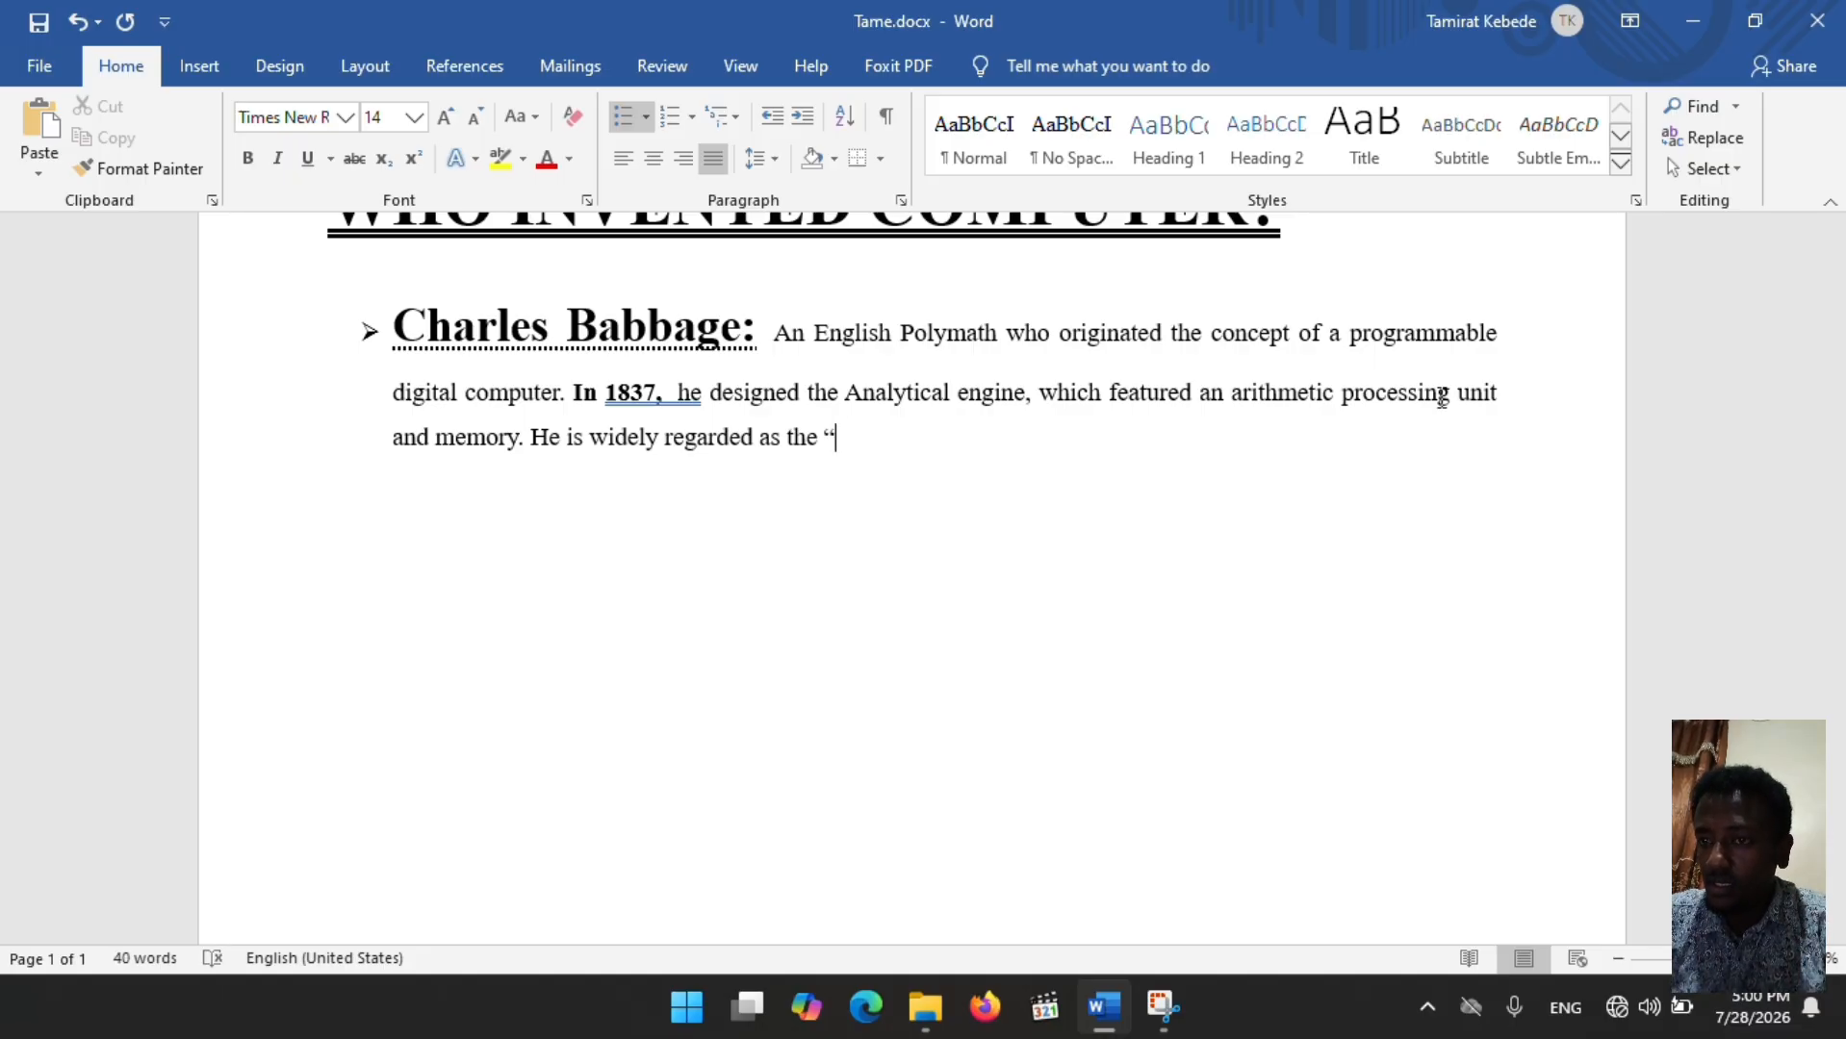
type("Fathe")
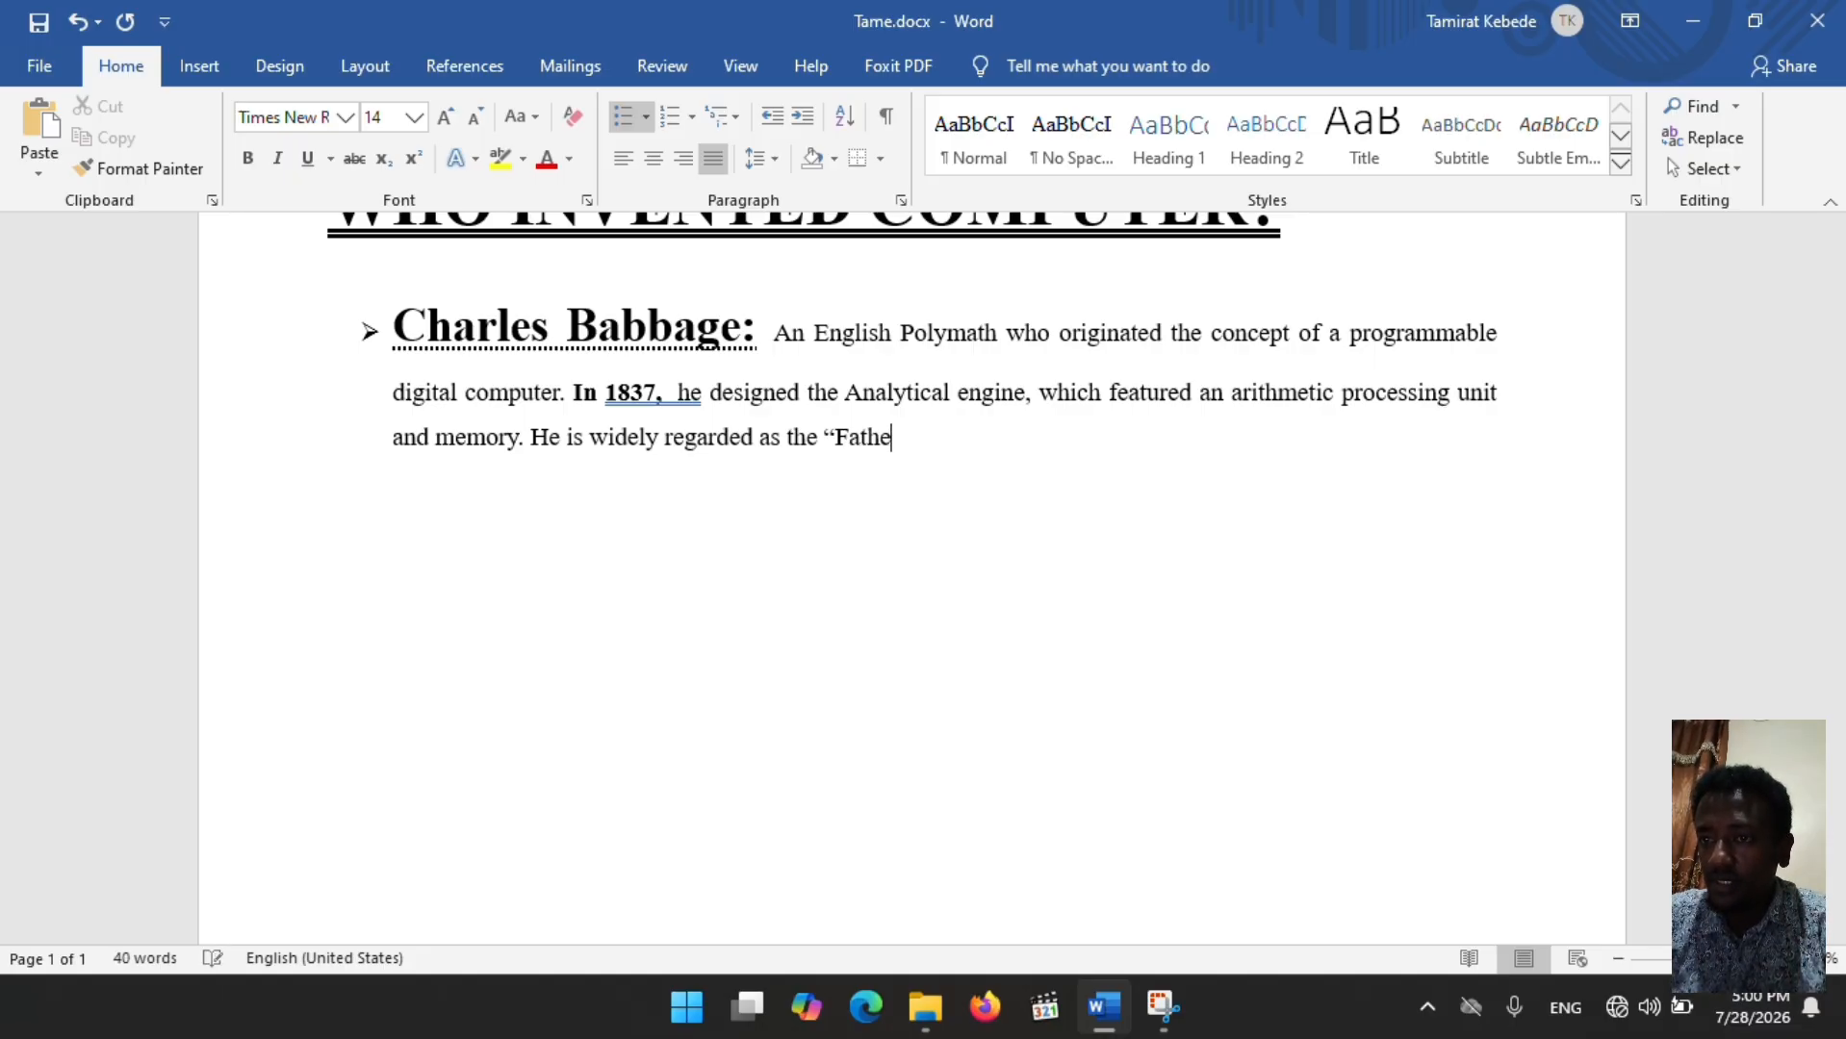
type("r ")
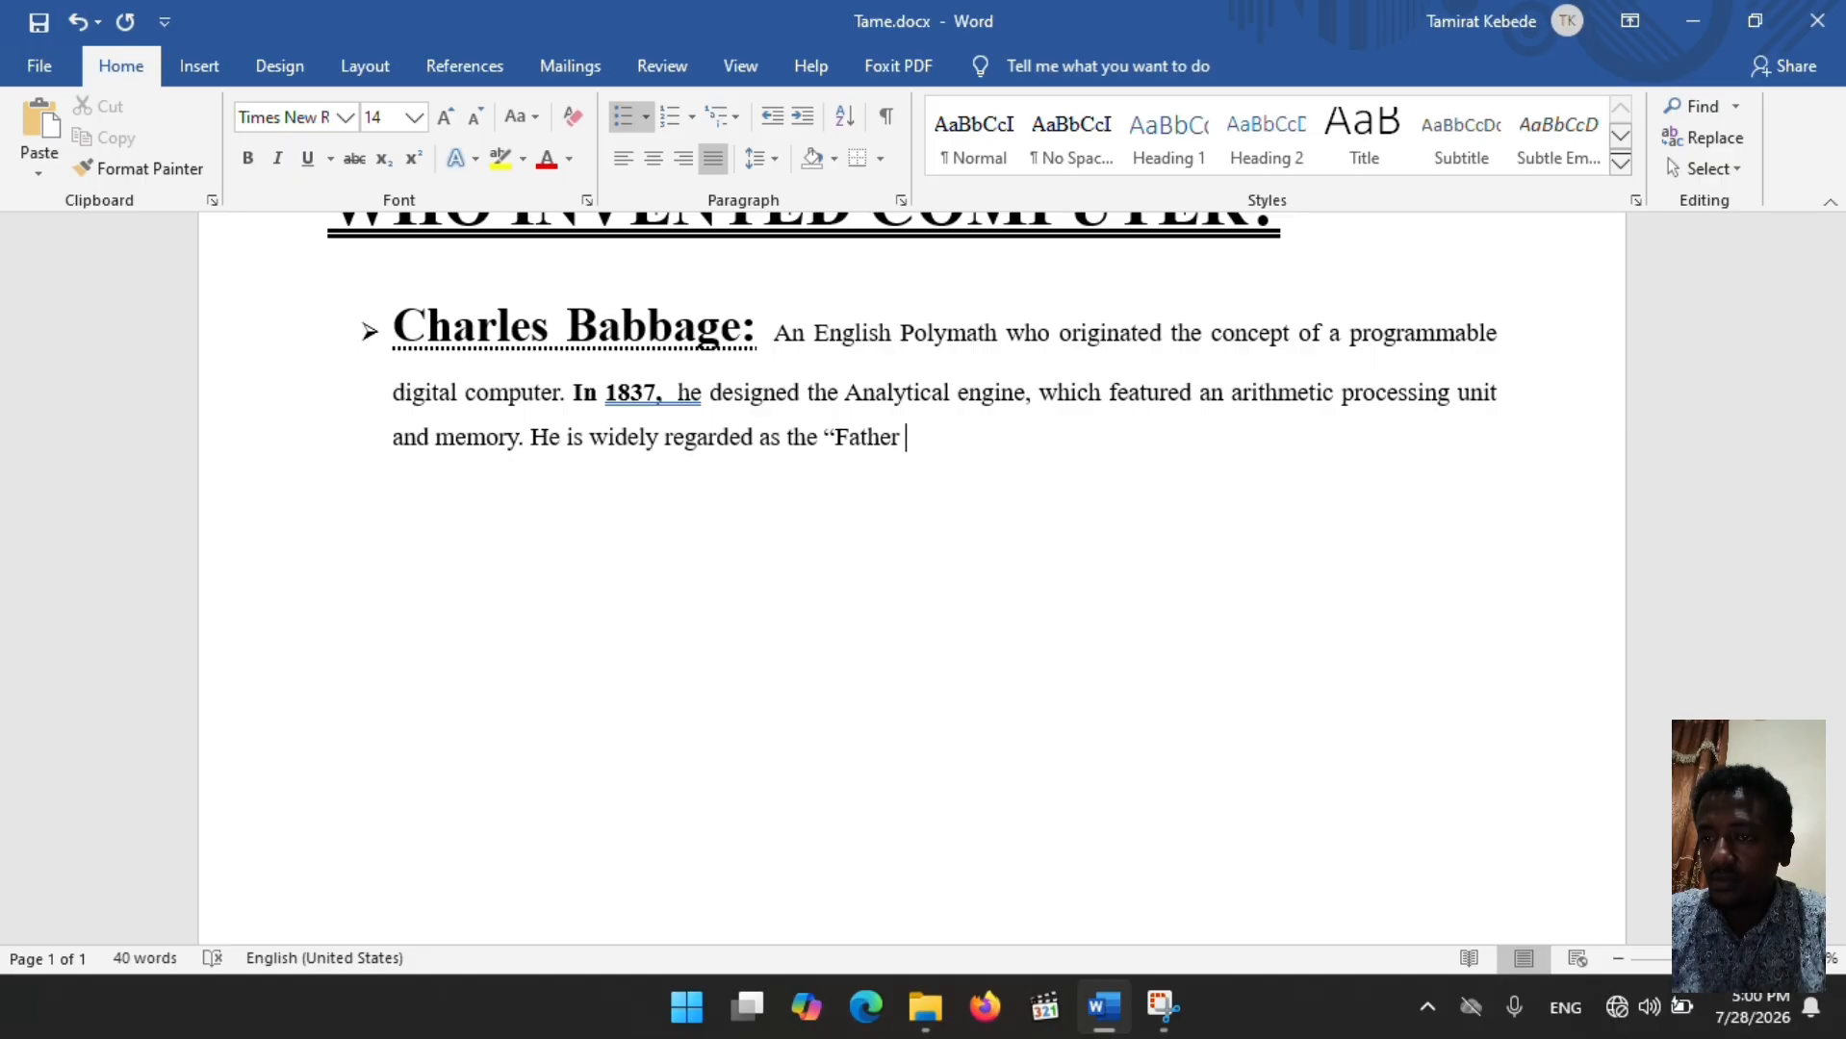
type("of the ")
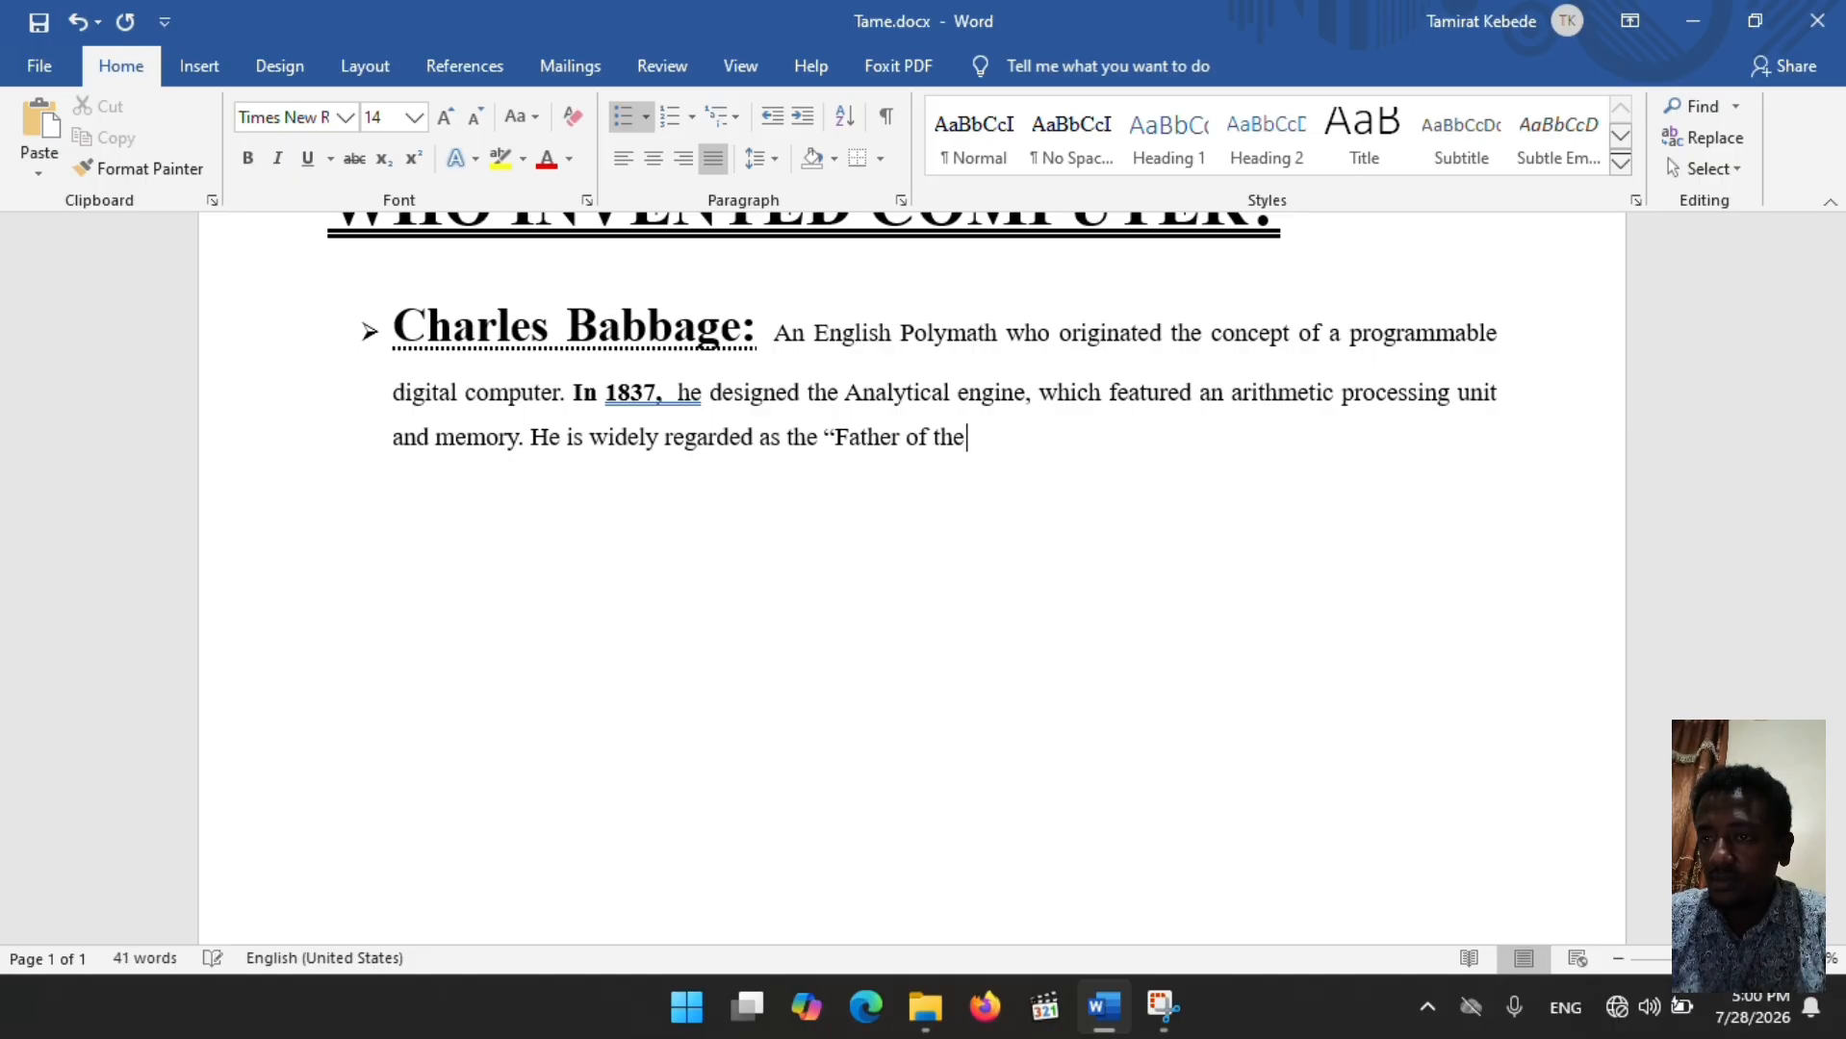
type("computer")
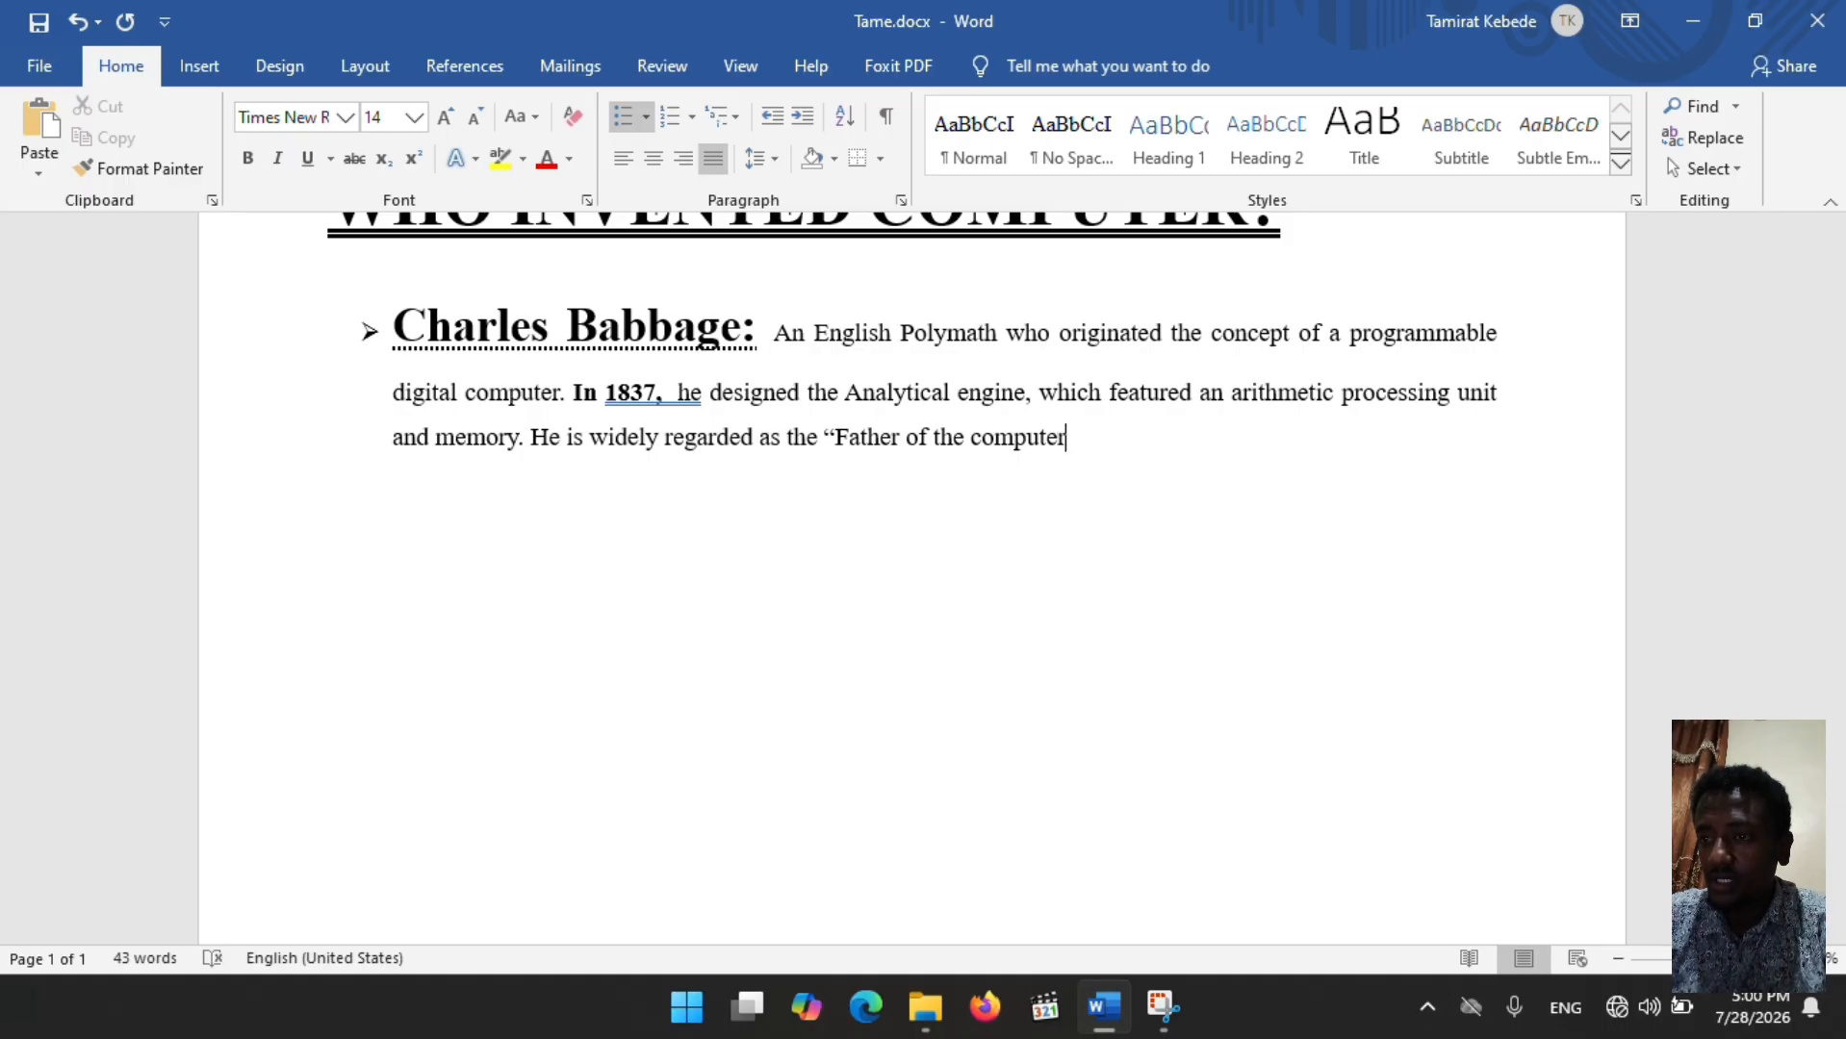
type("\".")
Step: Apply the suggested grammar correction to the spacing in the flagged phrase "1837, he"
right_click(674, 414)
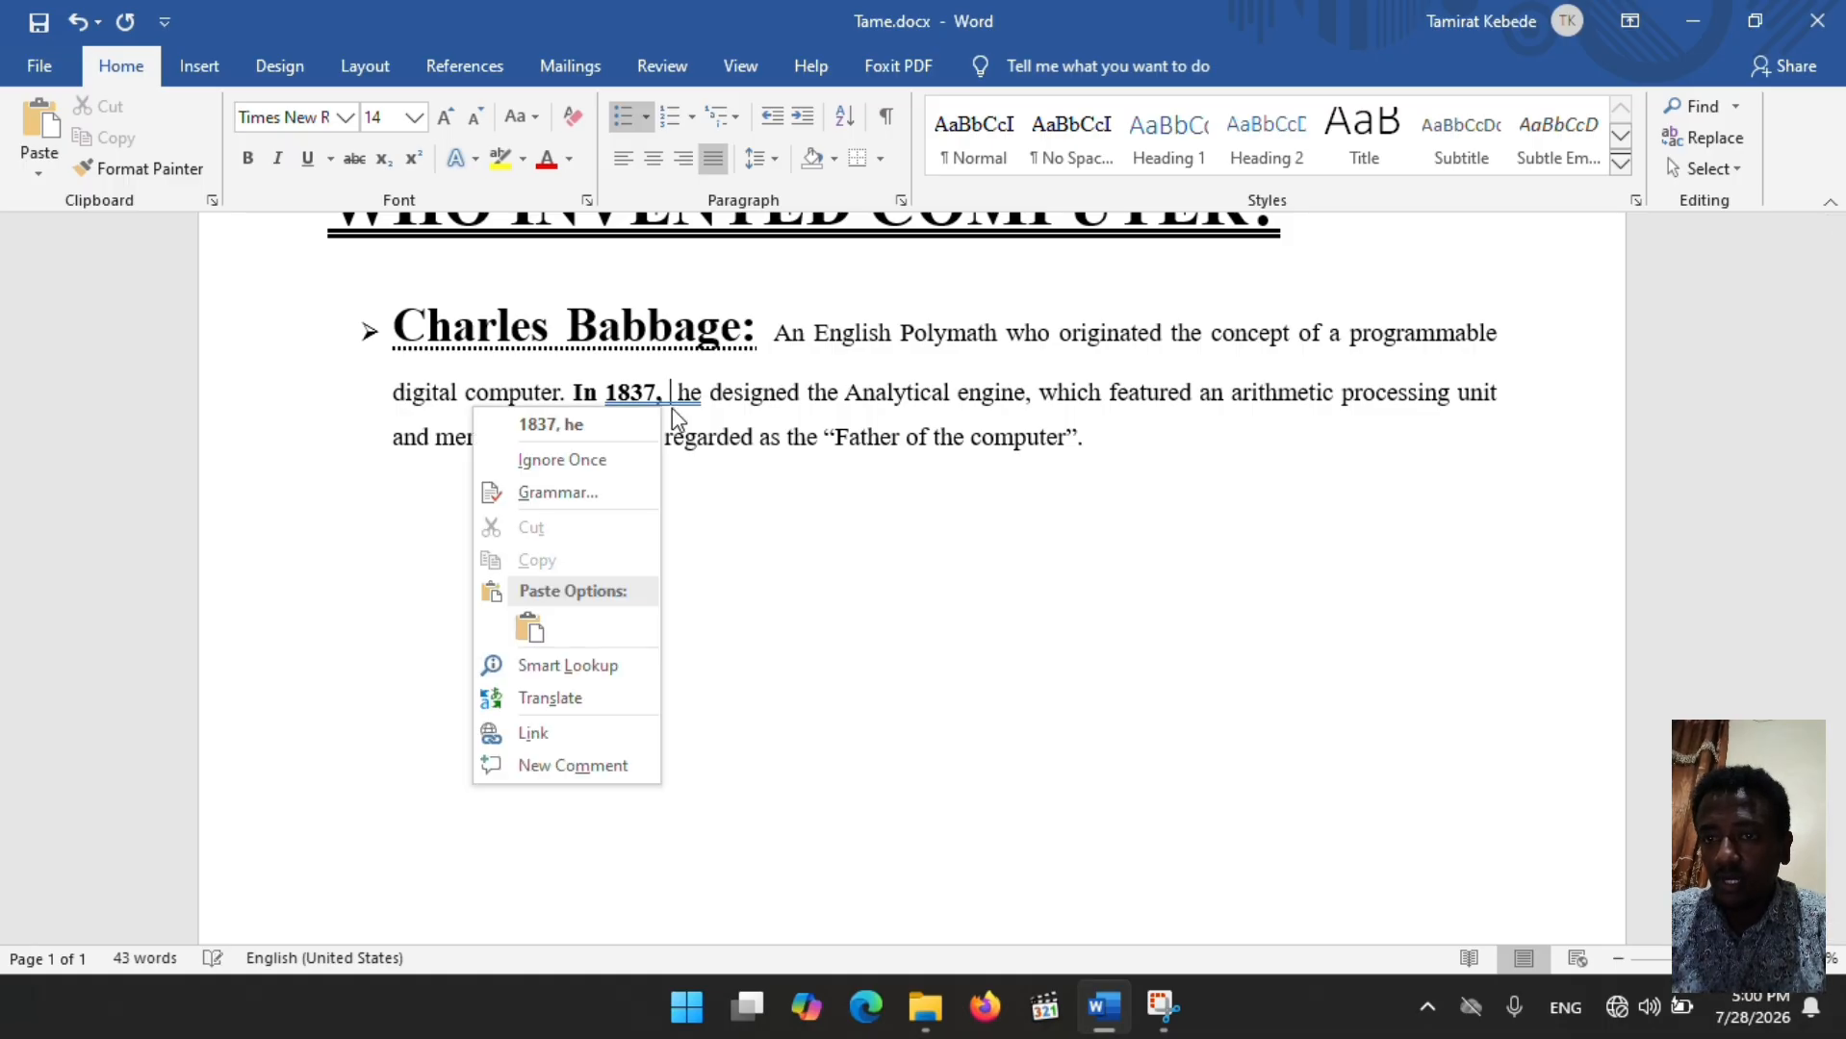
left_click(589, 424)
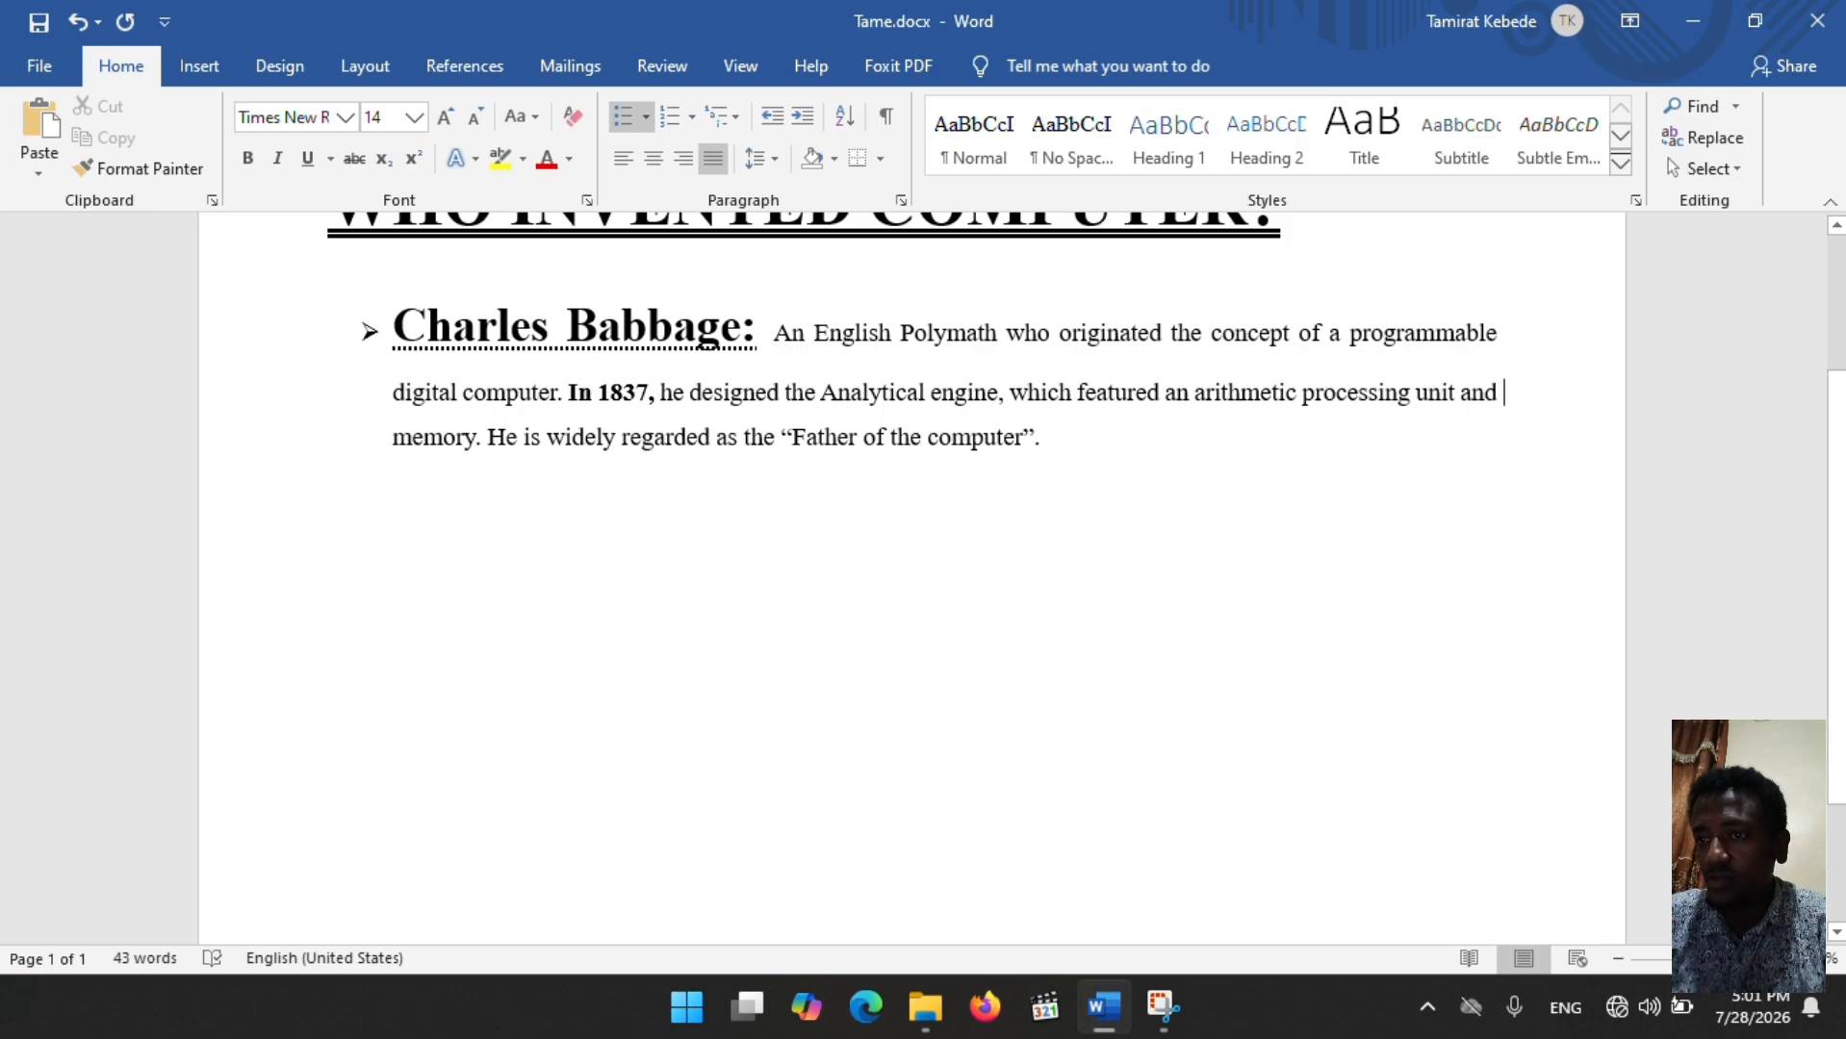
right_click(1502, 337)
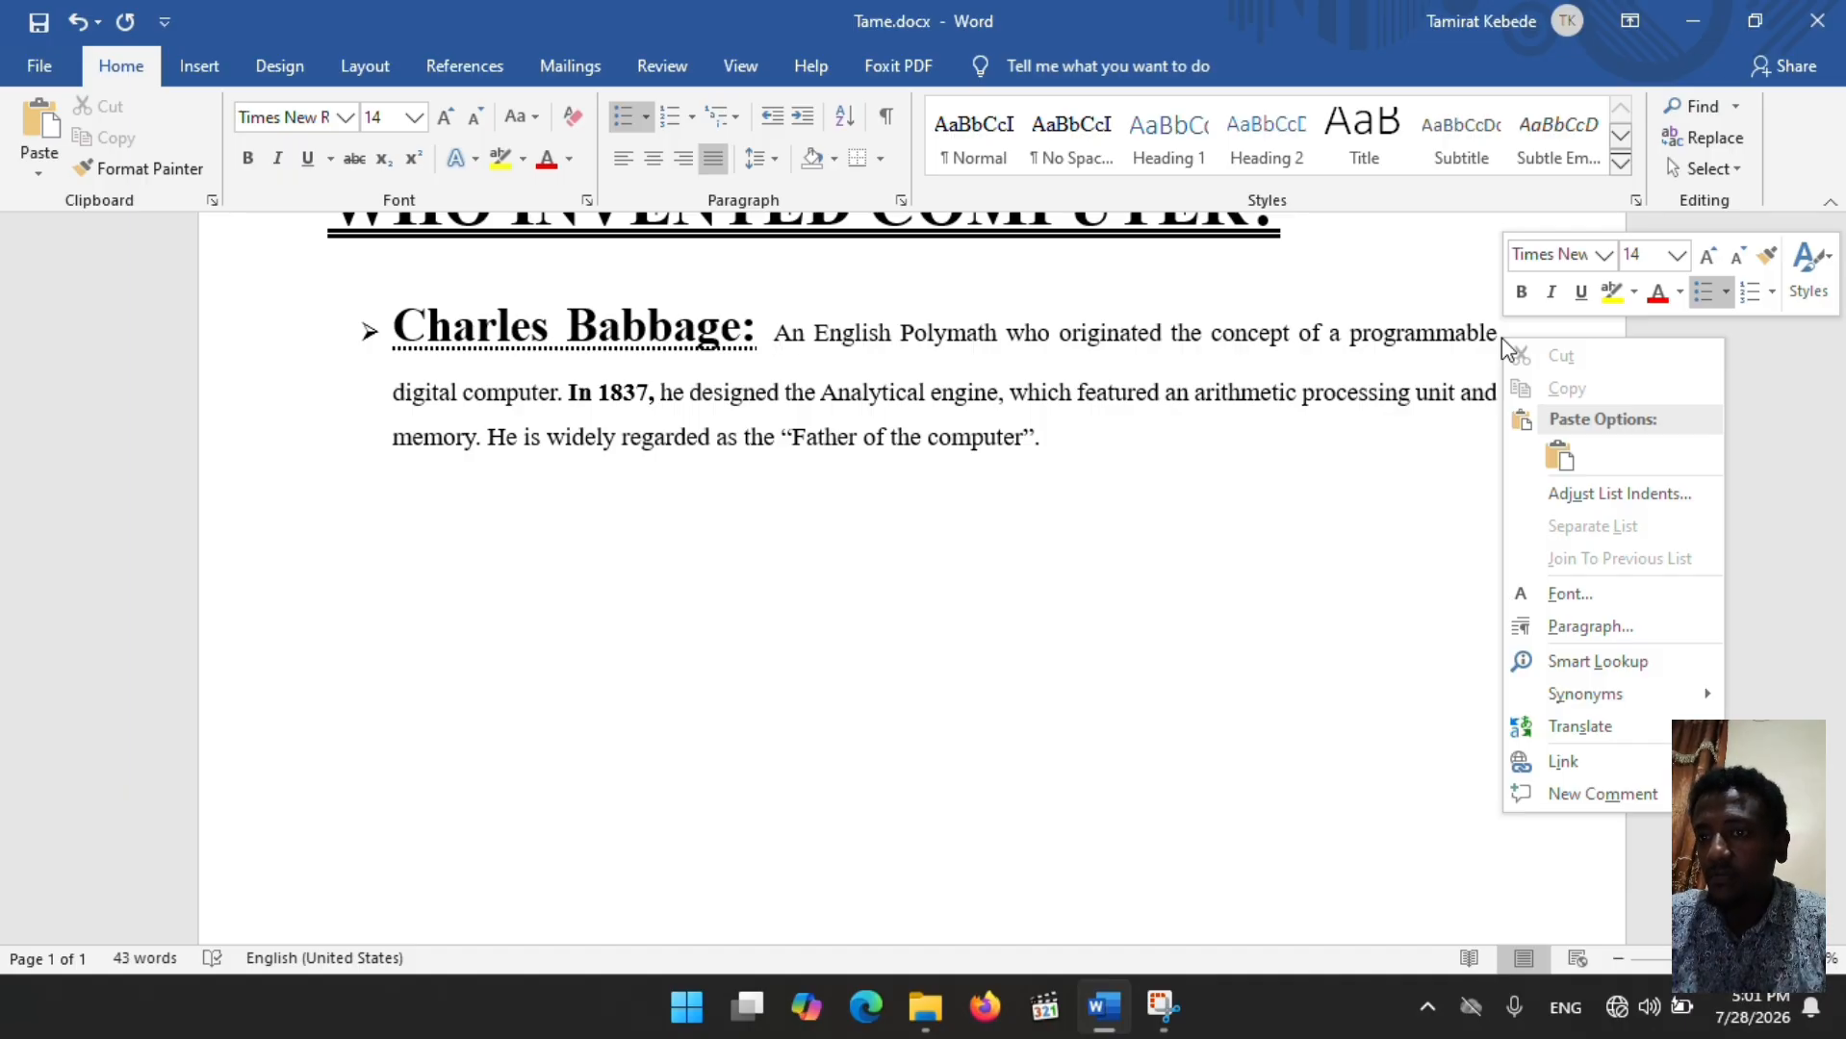
key("Escape")
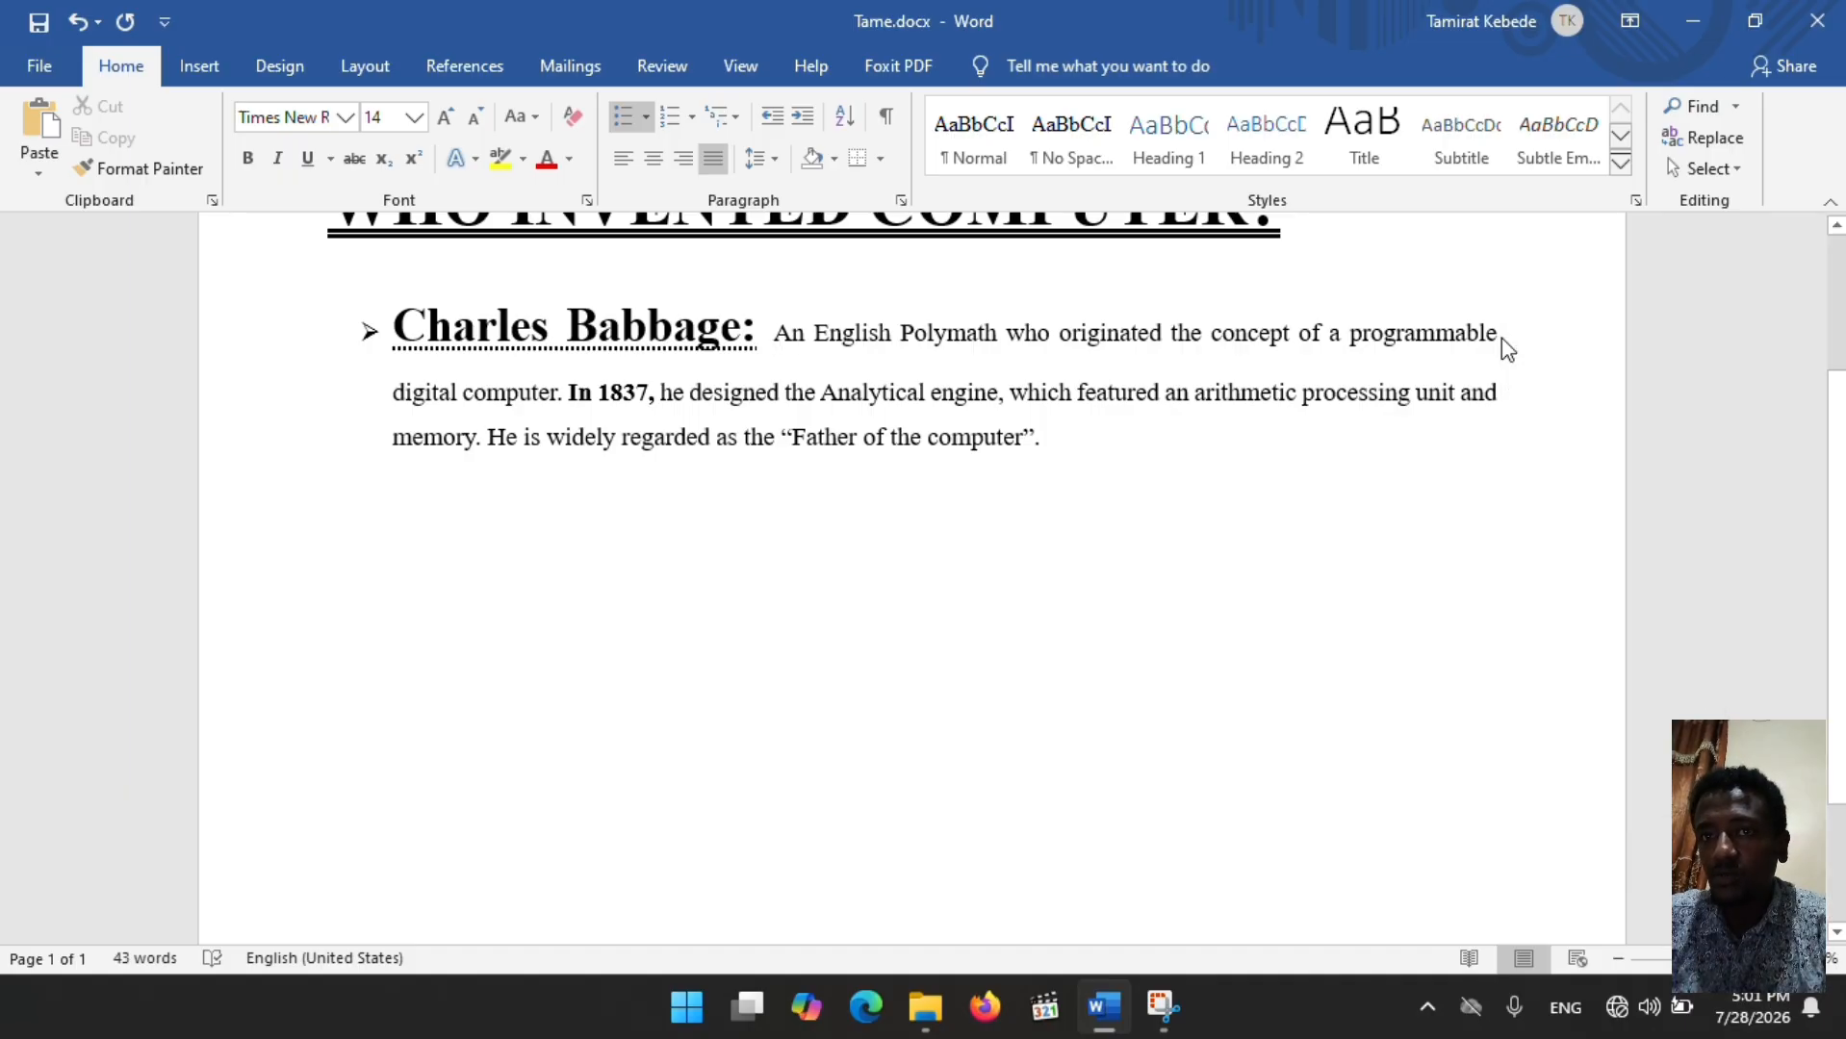
Step: Insert the Charles Babbage portrait from the Screenshots folder after "programmable" and shrink it to about 1.34" high by 1.27" wide
left_click(215, 75)
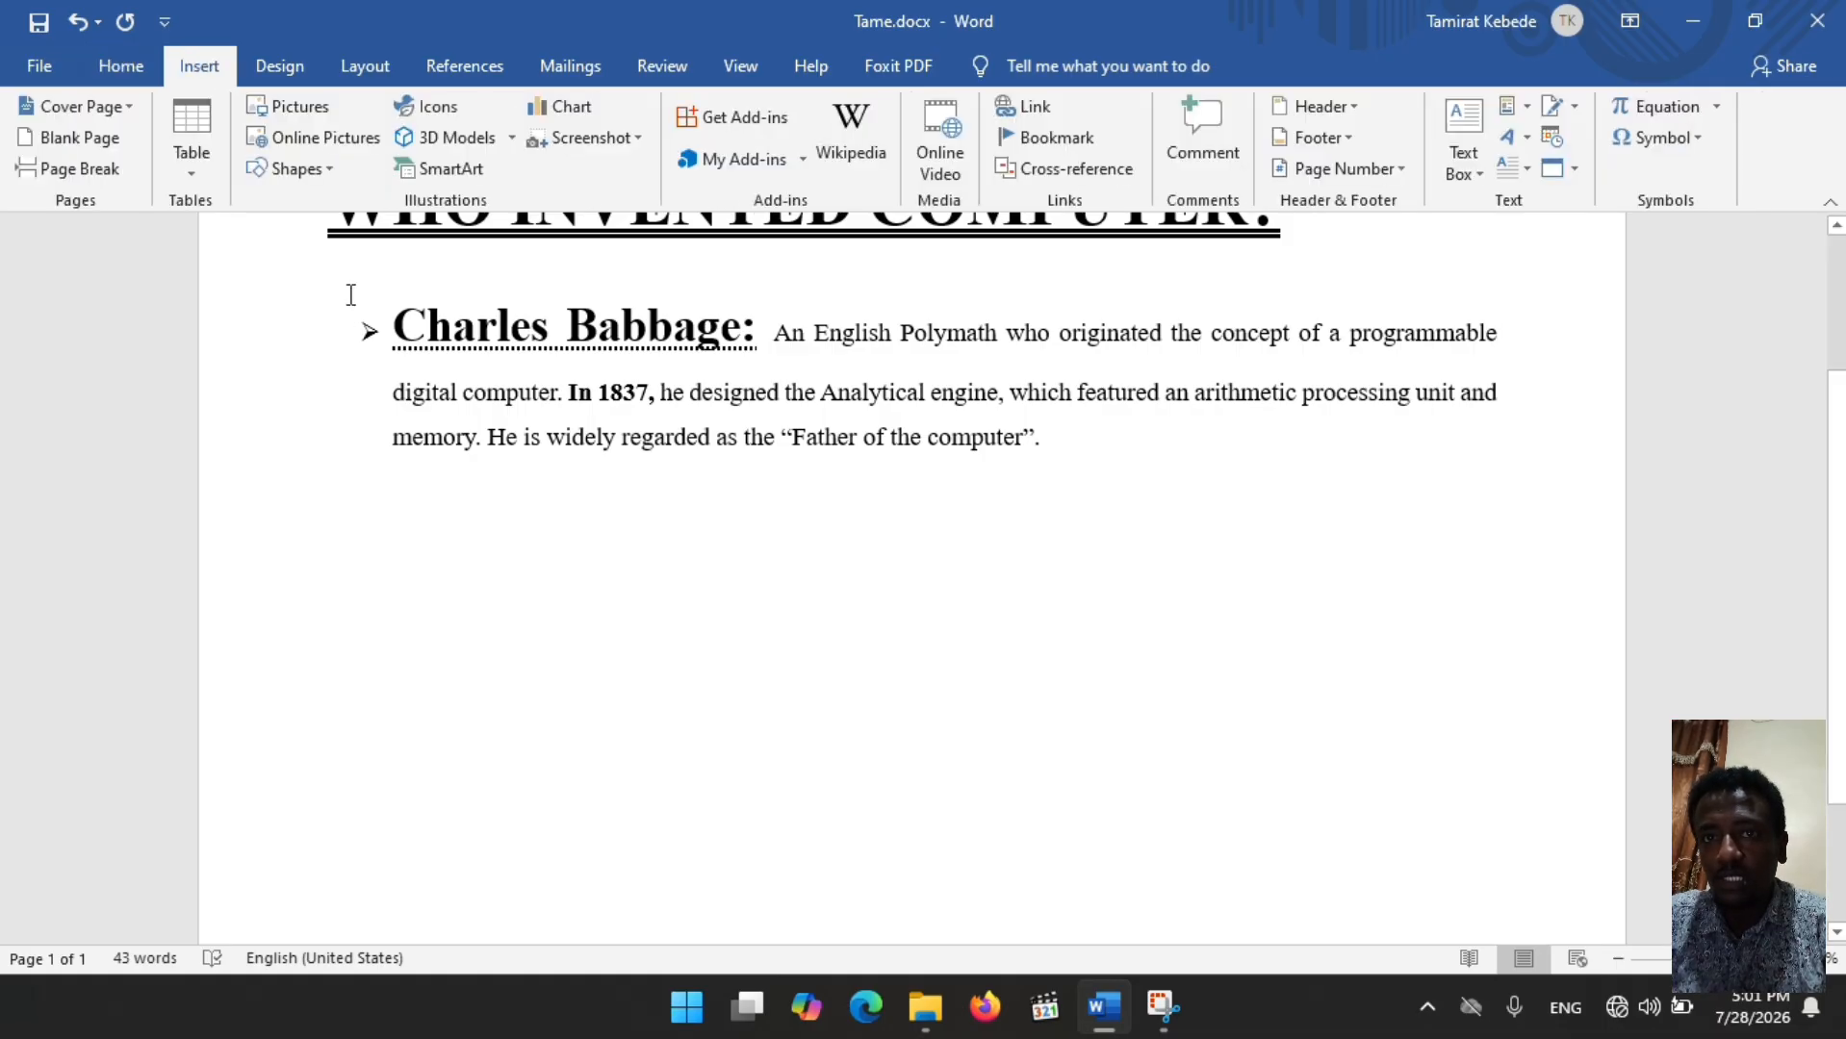
left_click(280, 118)
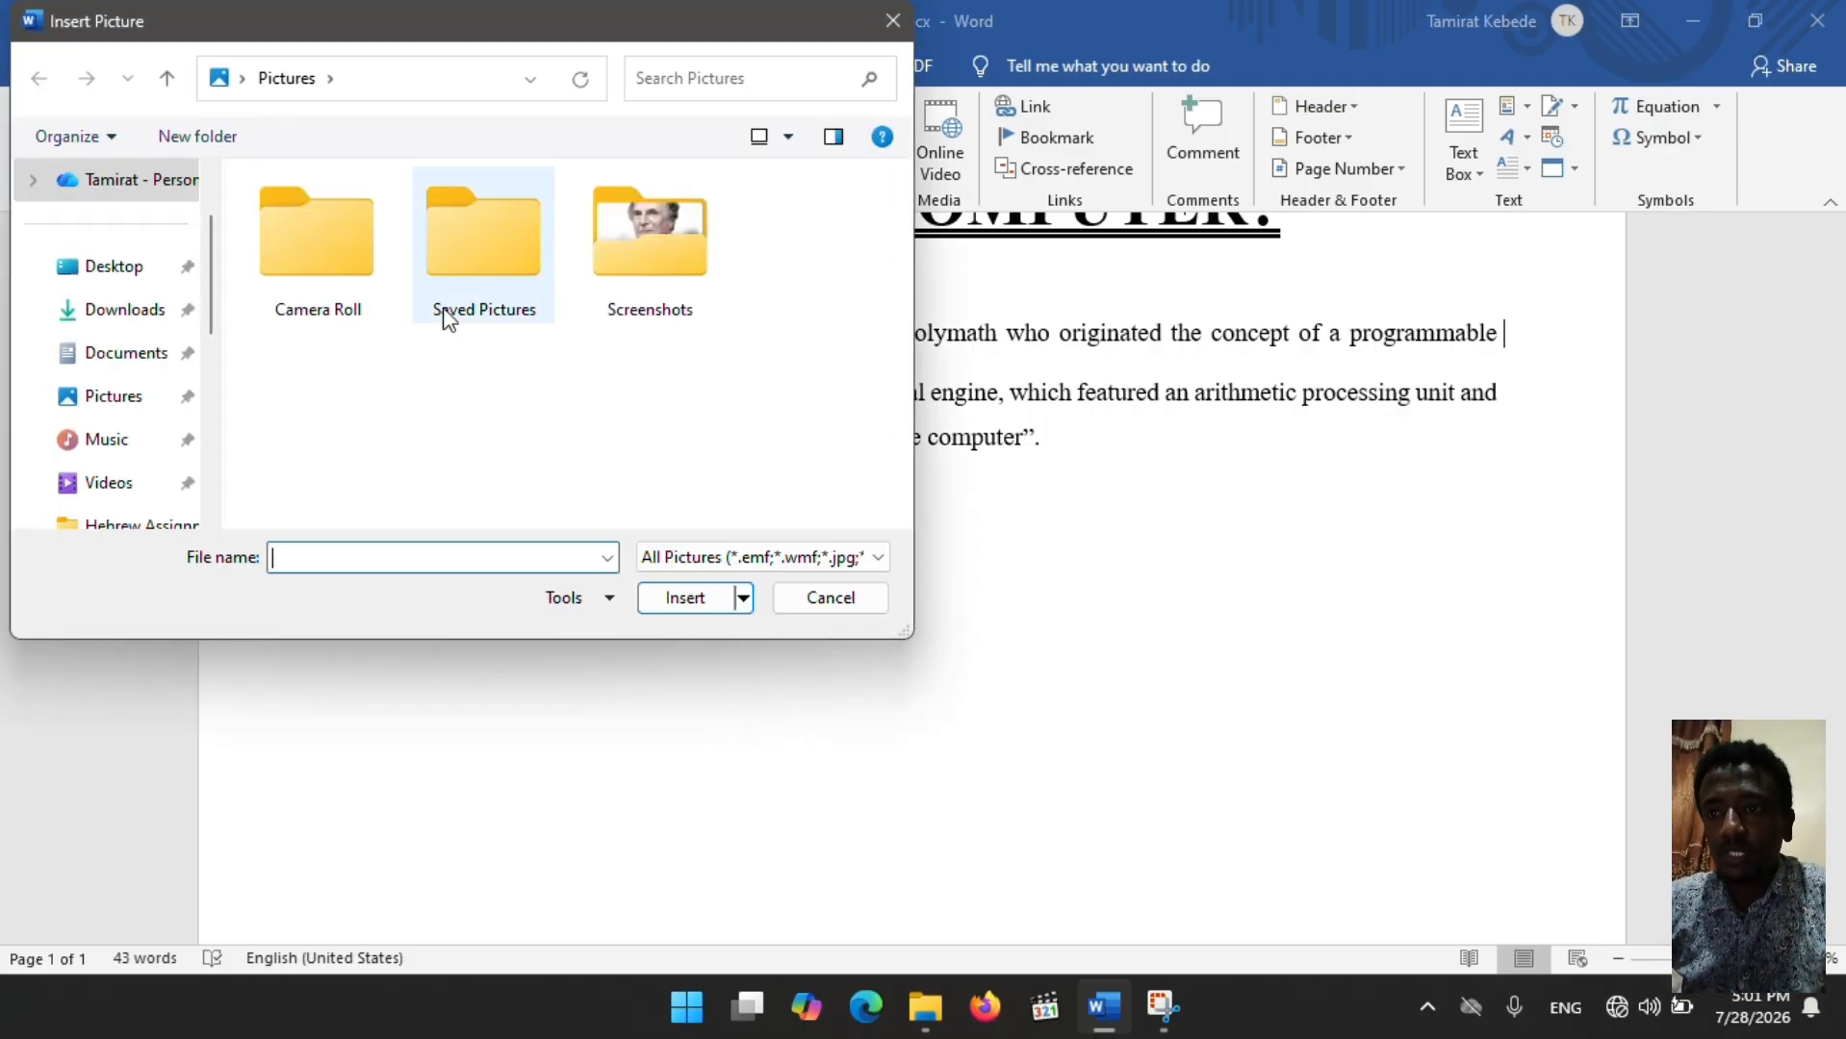
double_click(605, 265)
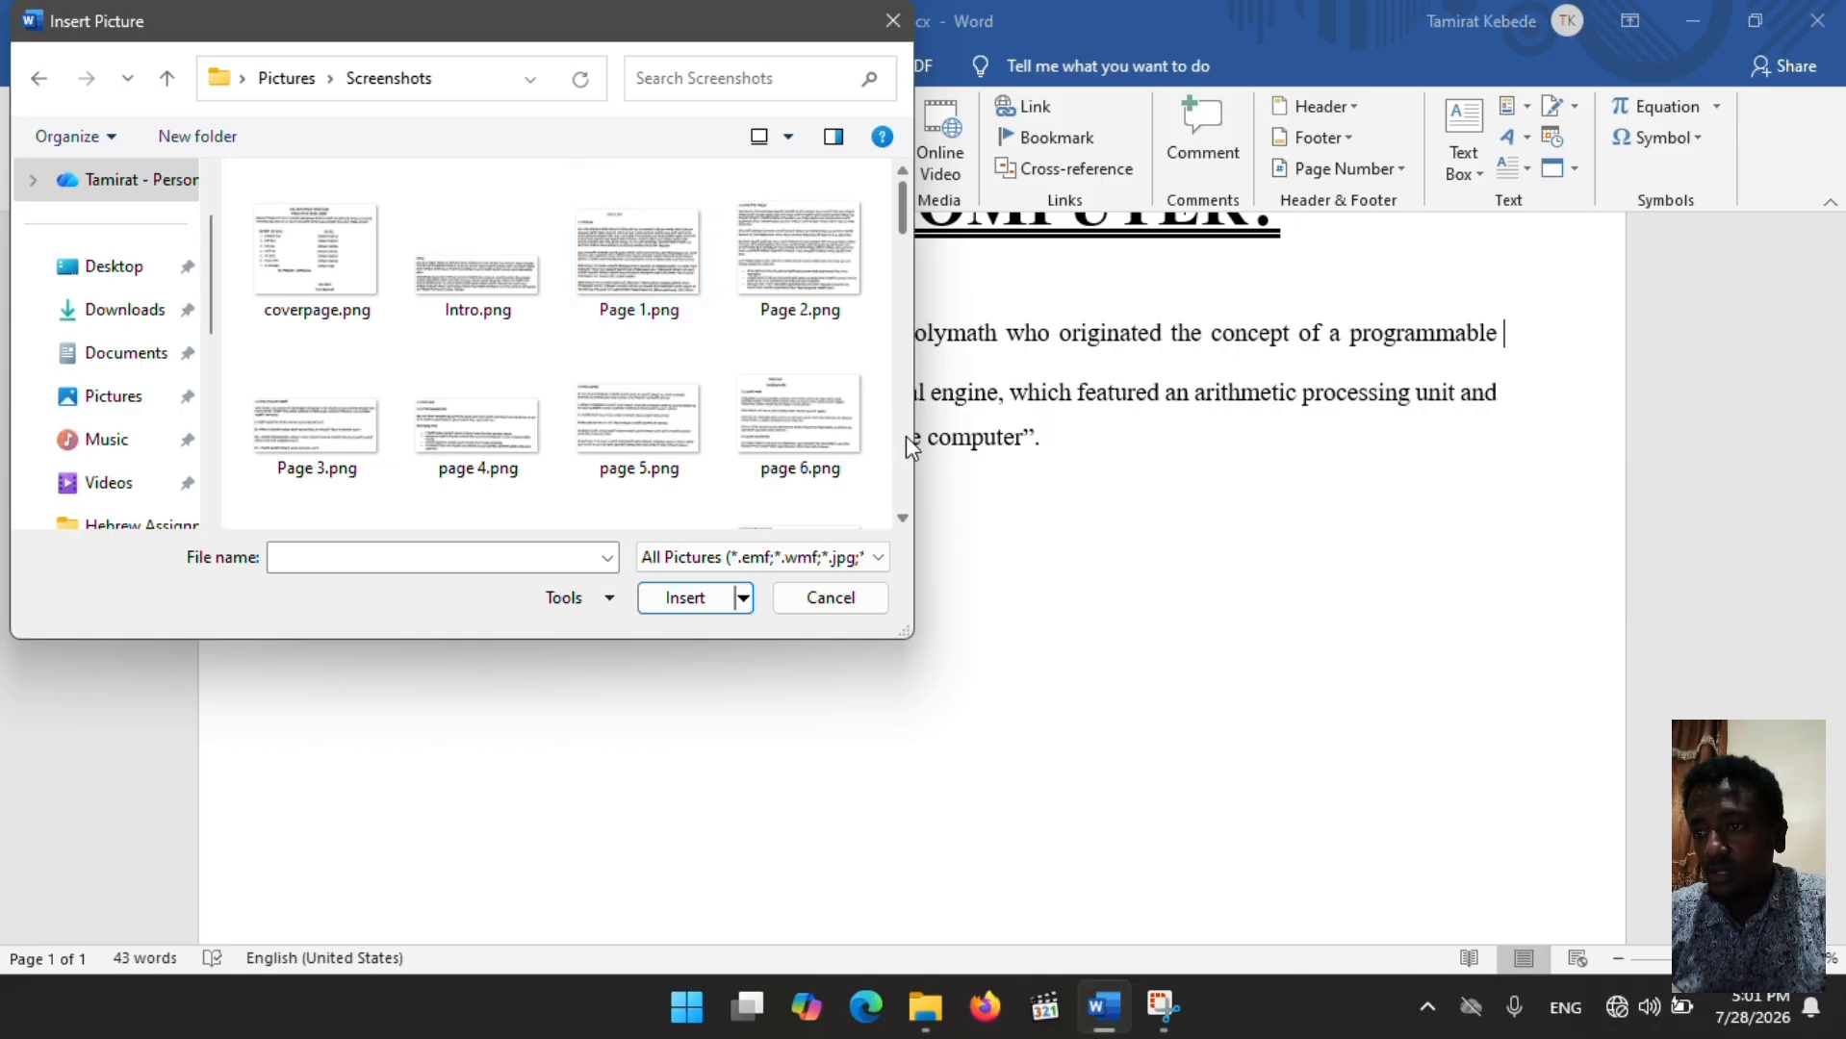
scroll(906, 436, "down", 3)
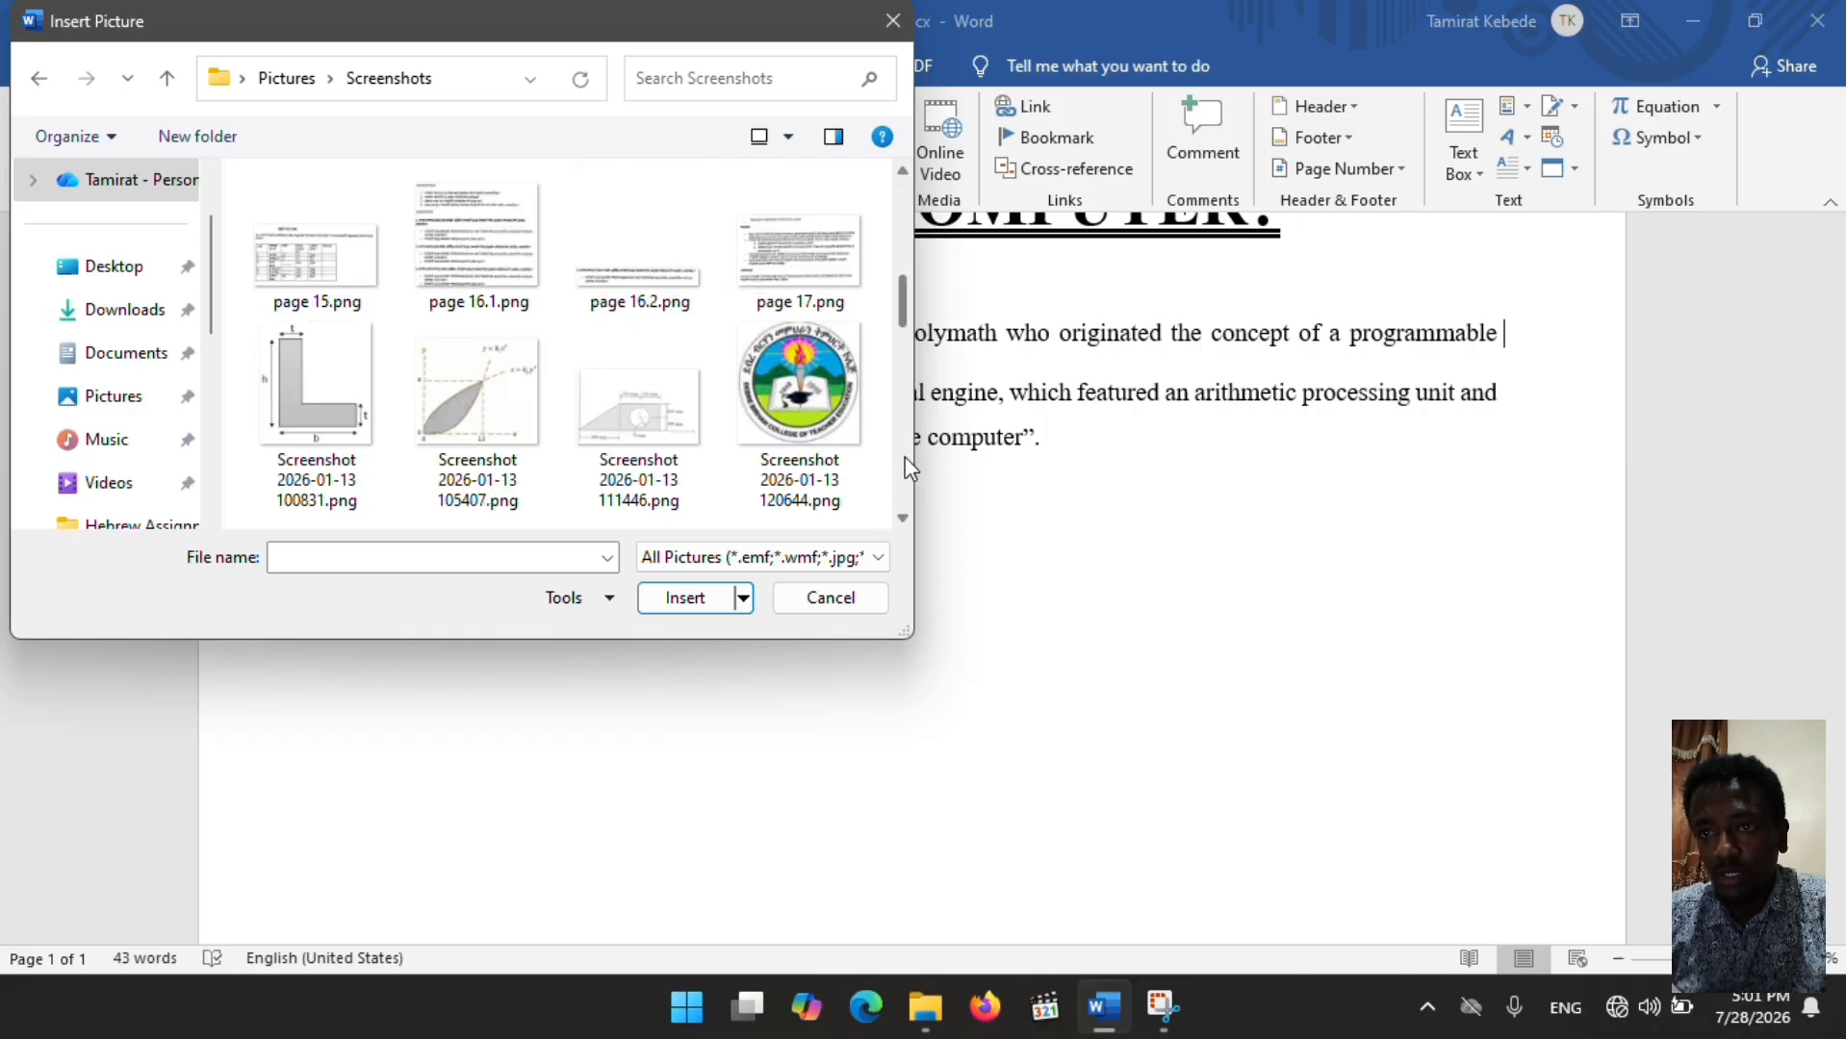
scroll(904, 456, "down", 3)
scroll(906, 480, "down", 3)
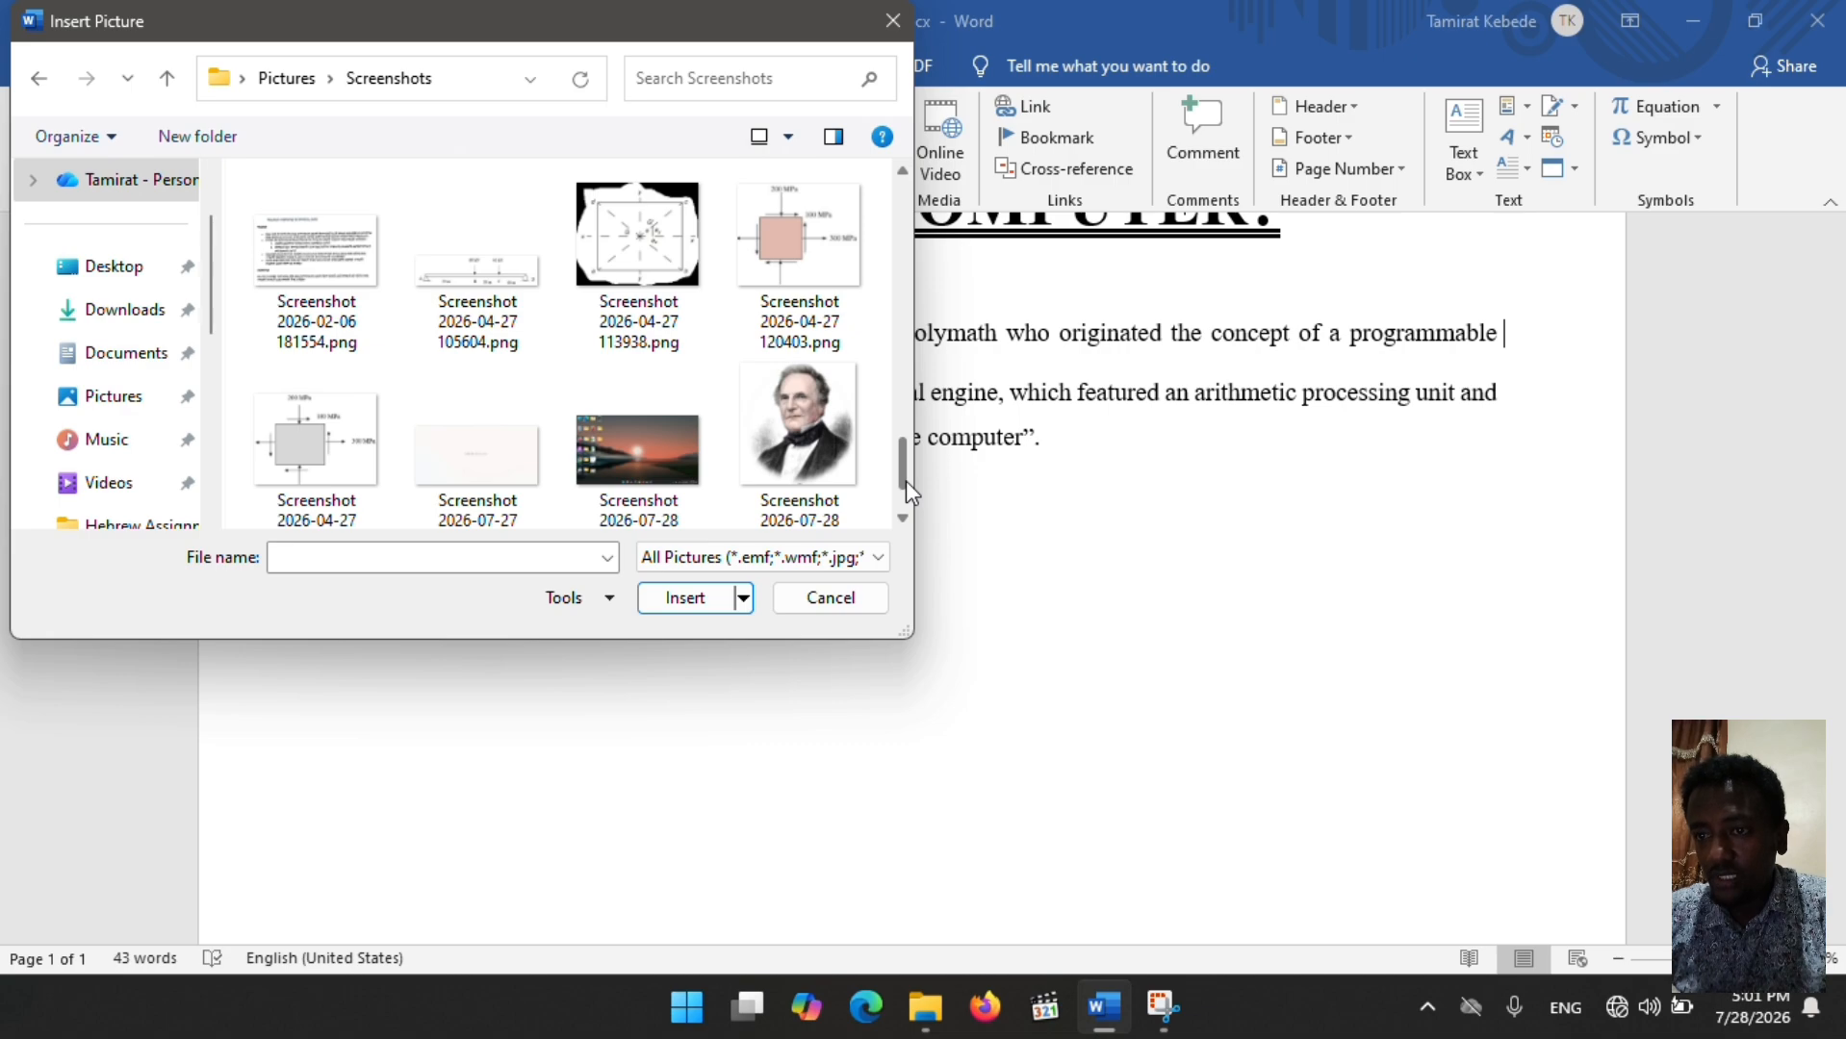
left_click(804, 456)
left_click(700, 606)
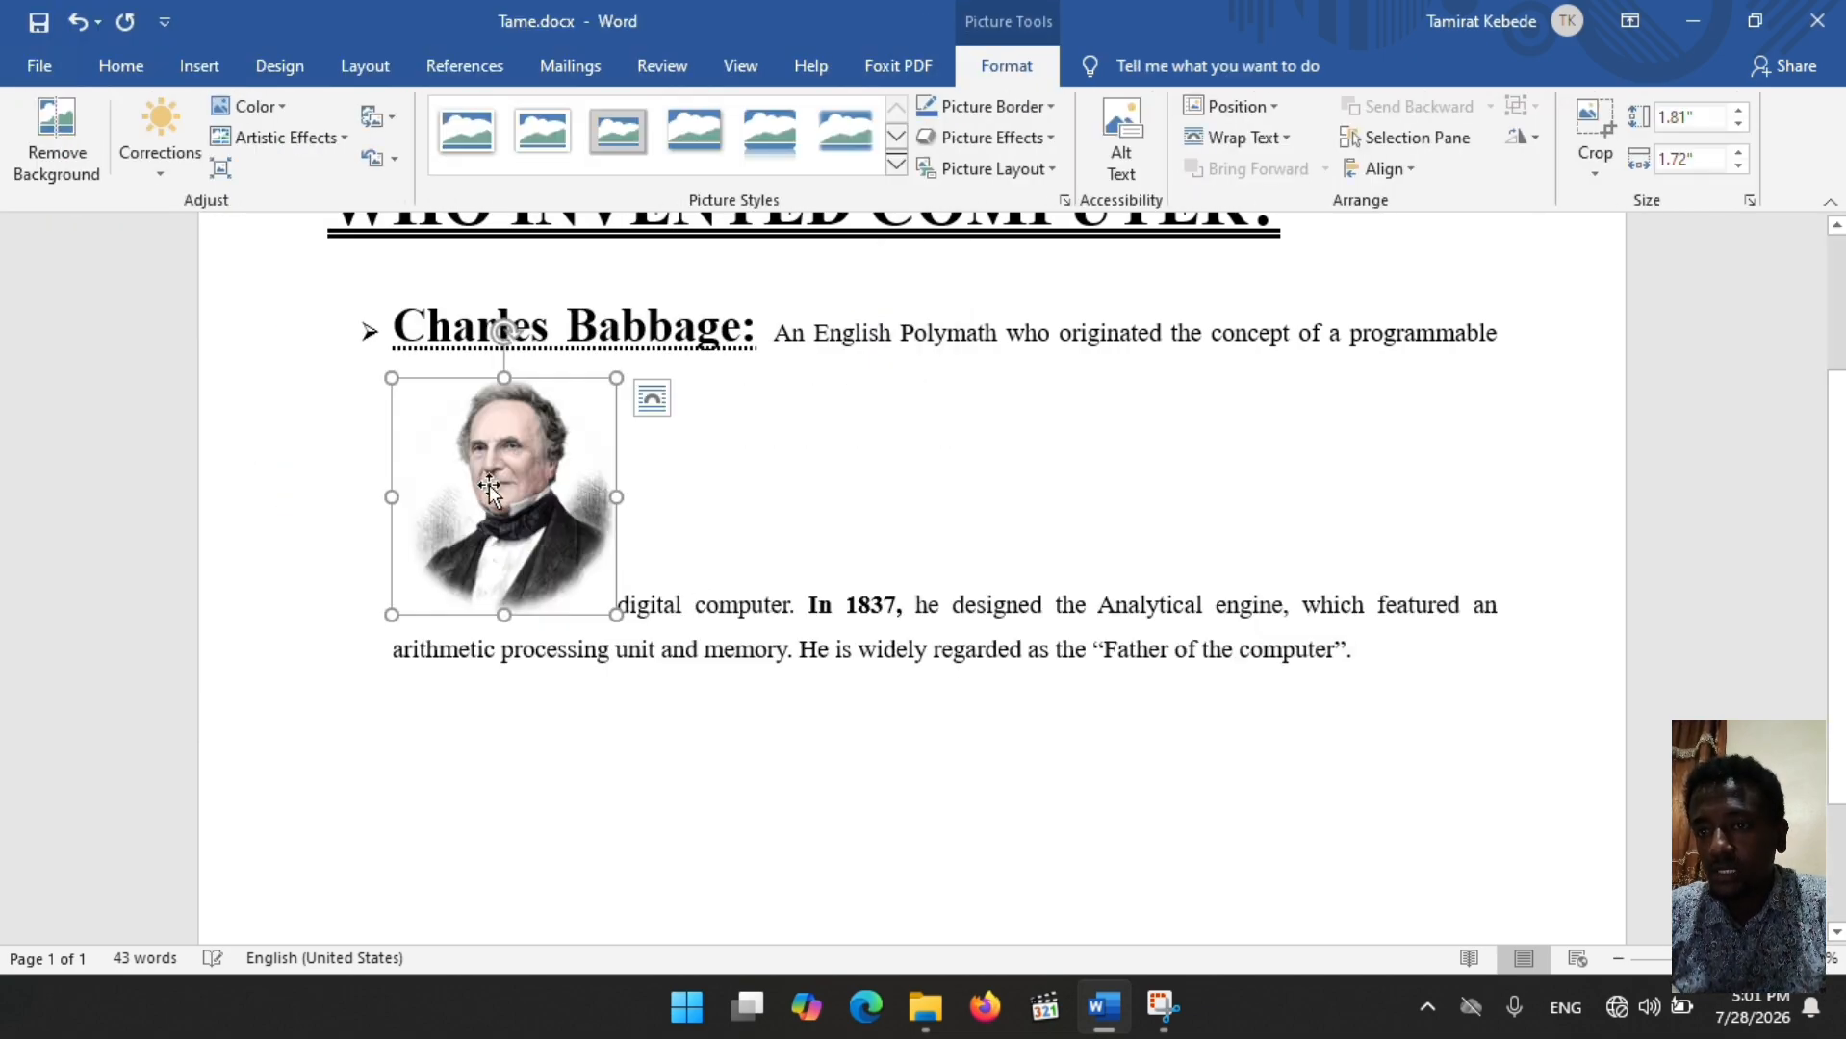
left_click_drag(389, 380, 482, 440)
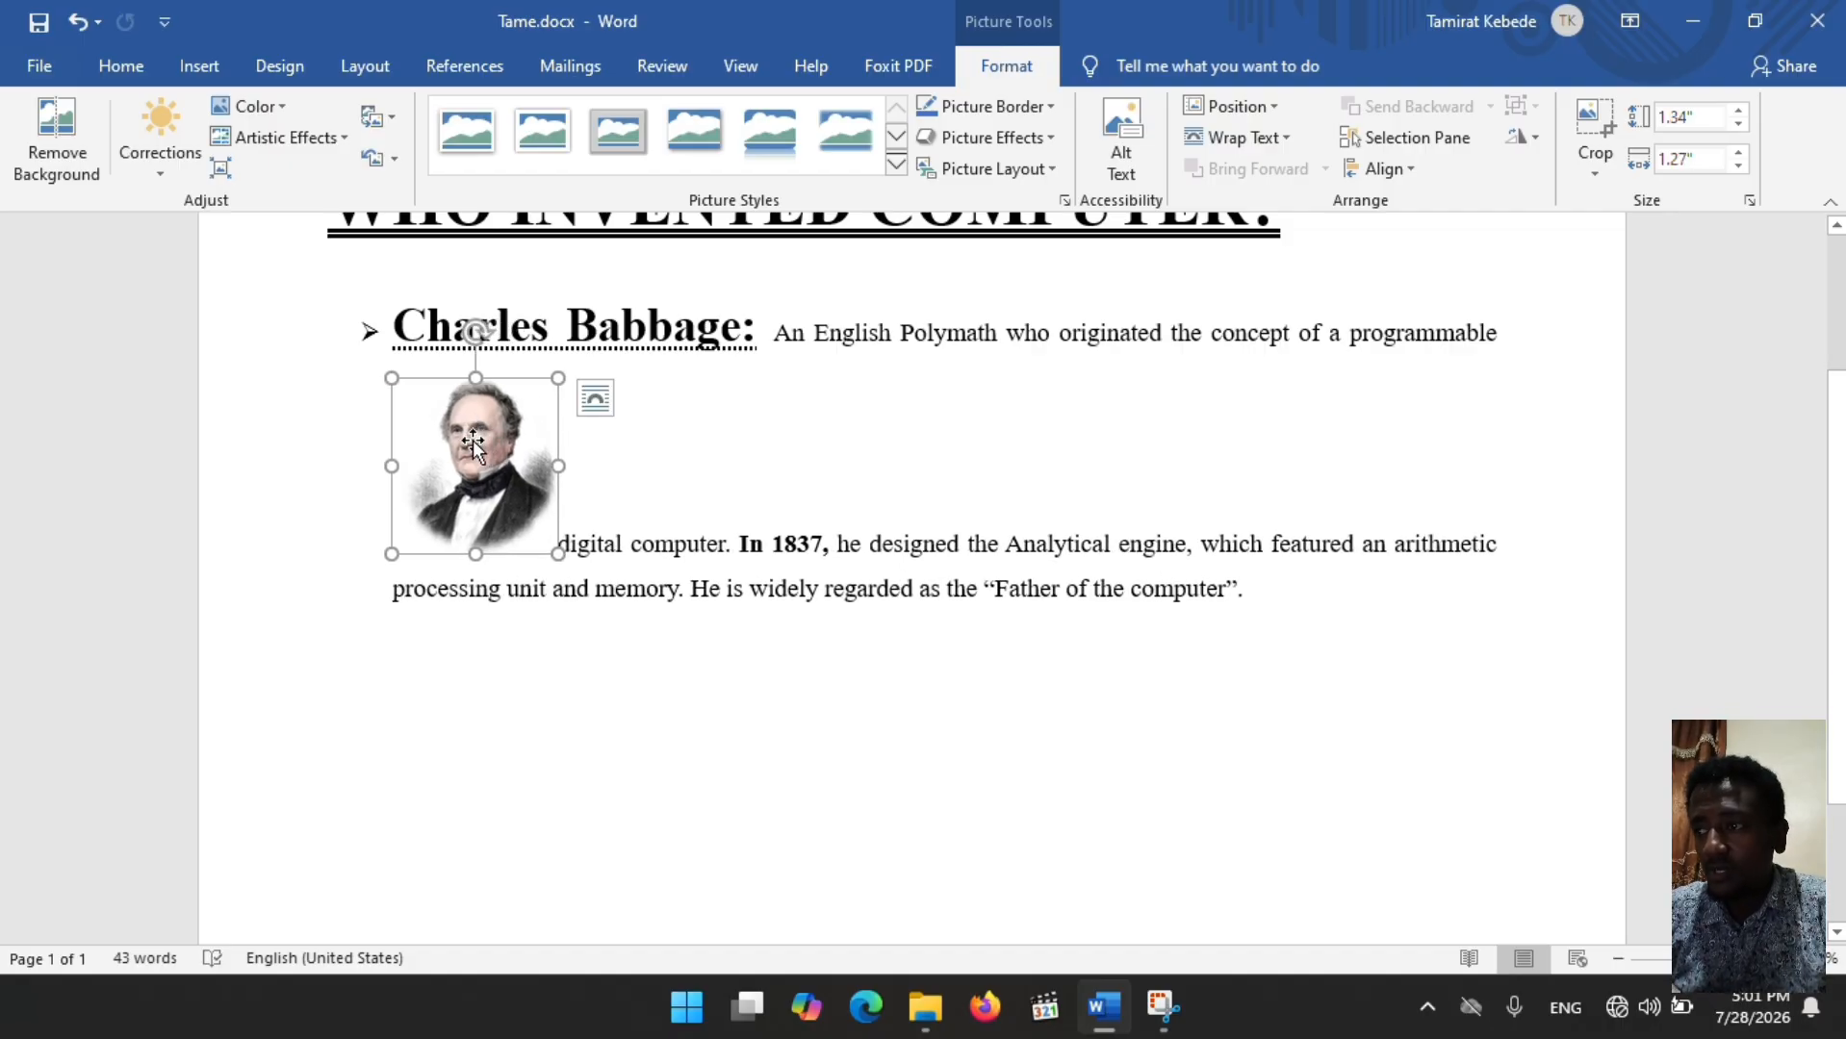
Step: Try to move the inline portrait to the end of the first line, placing it after "arithmetic"
left_click_drag(472, 439, 1504, 344)
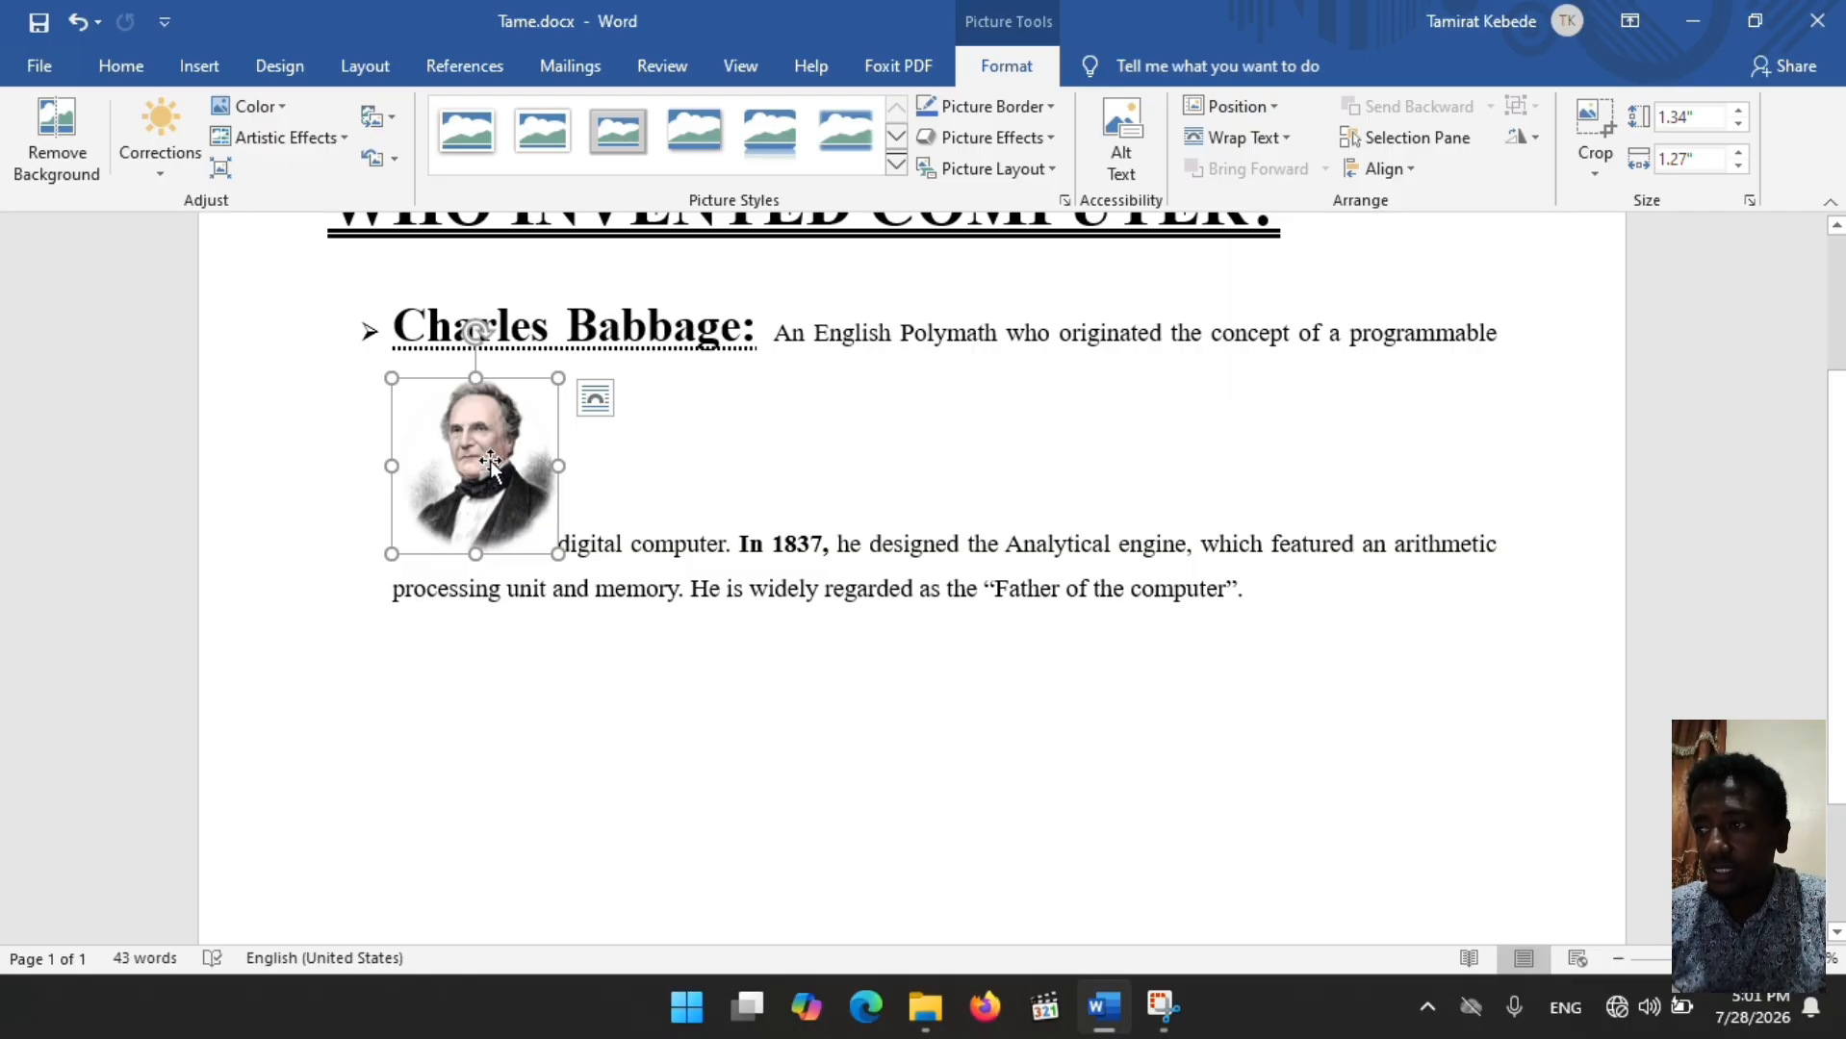
left_click_drag(490, 460, 1512, 334)
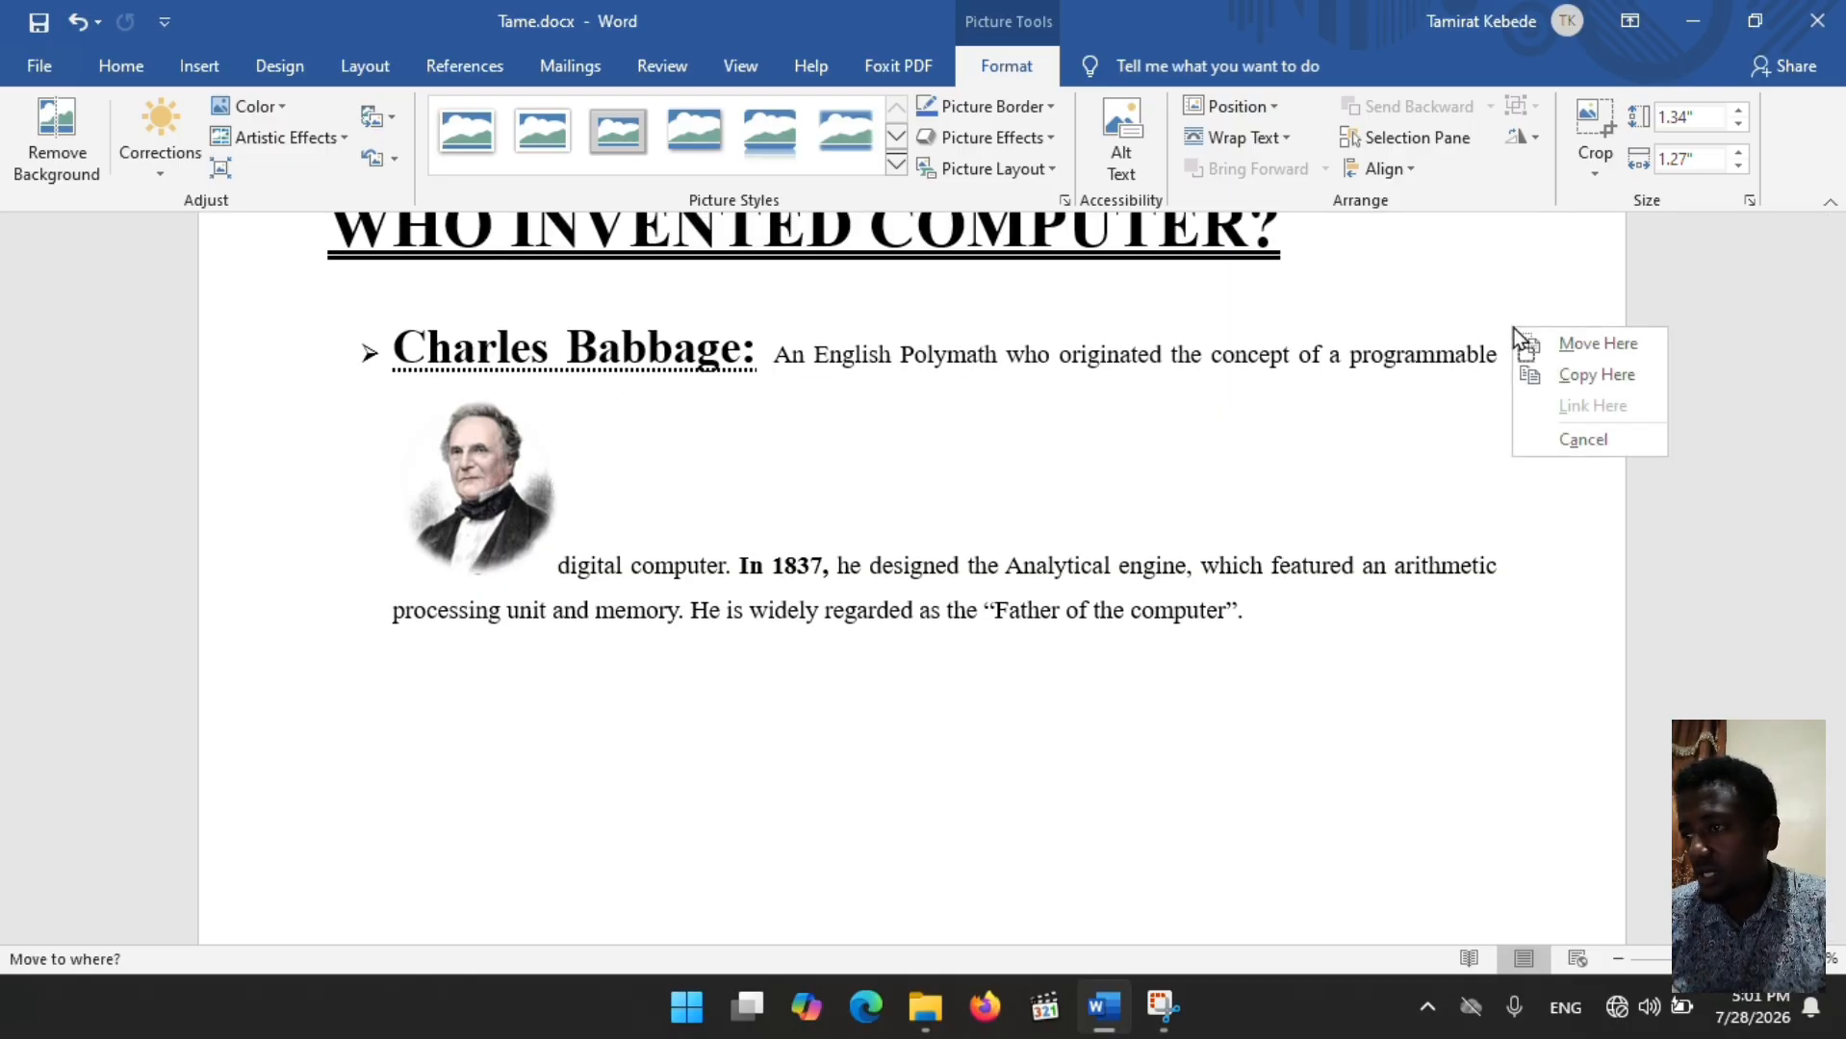
left_click(1573, 344)
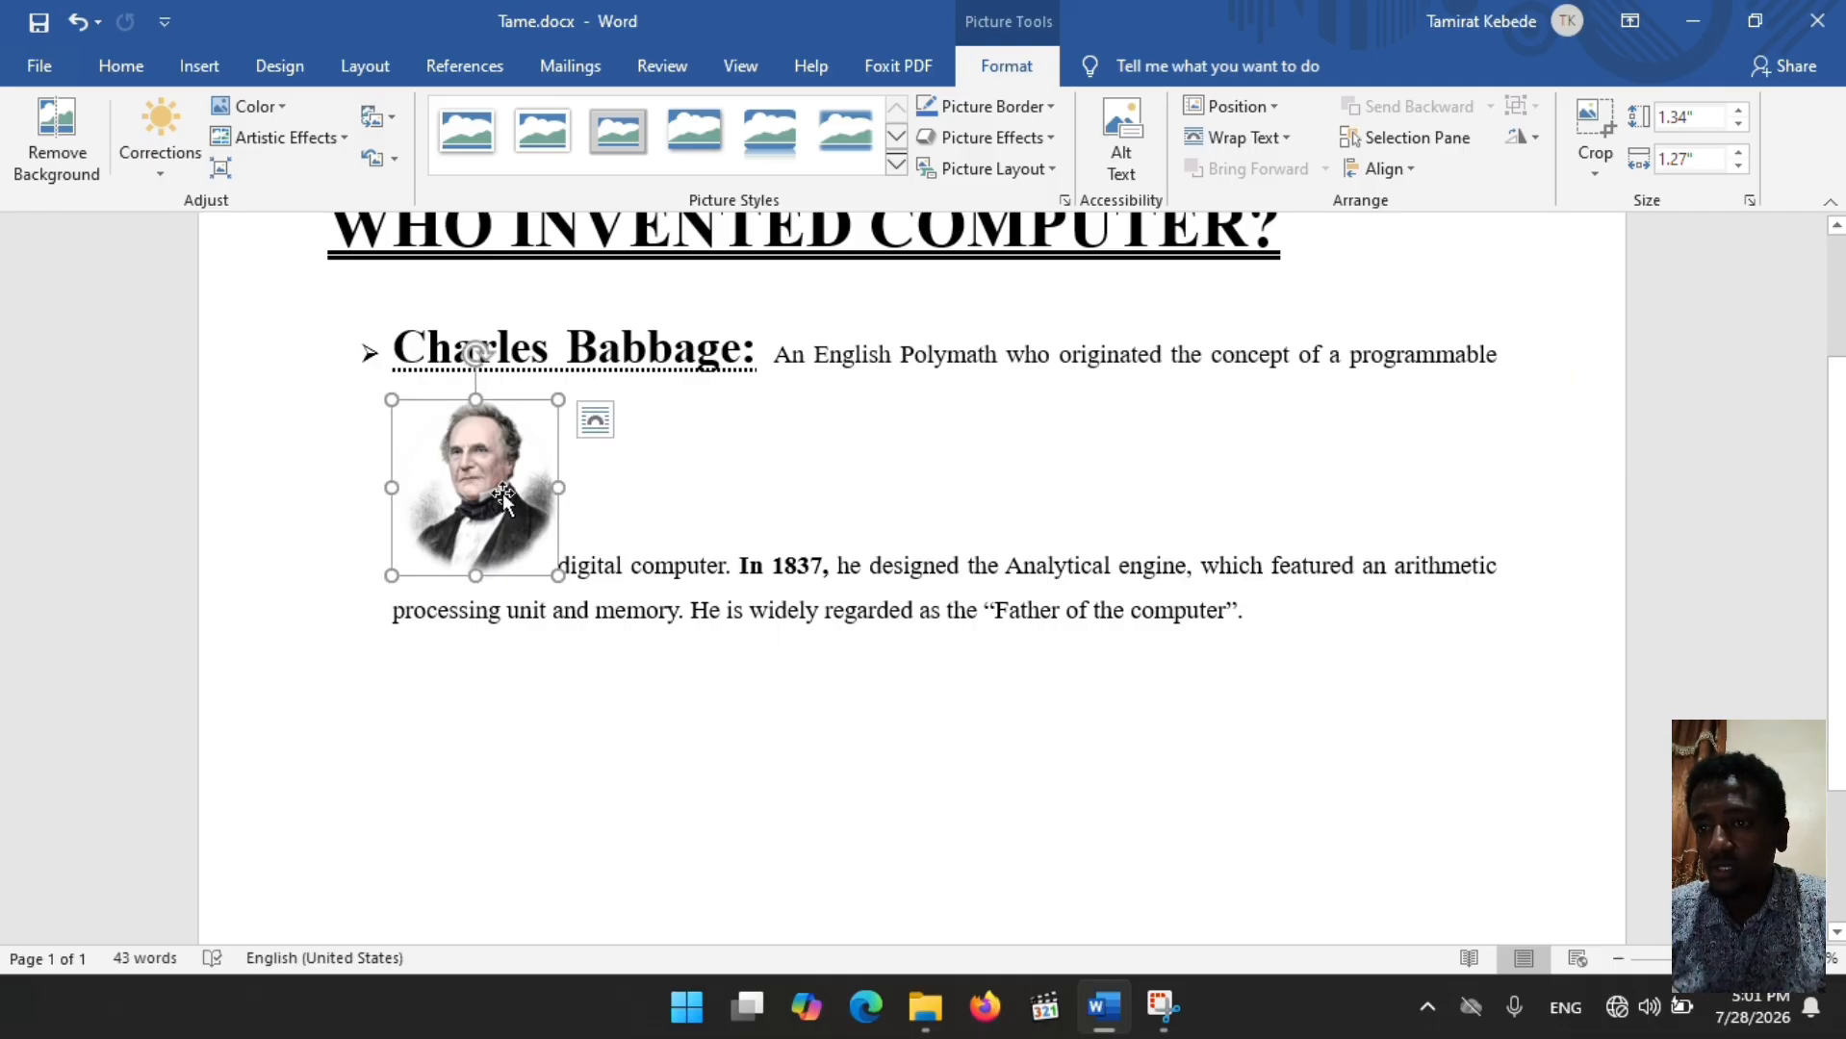
left_click_drag(503, 494, 884, 452)
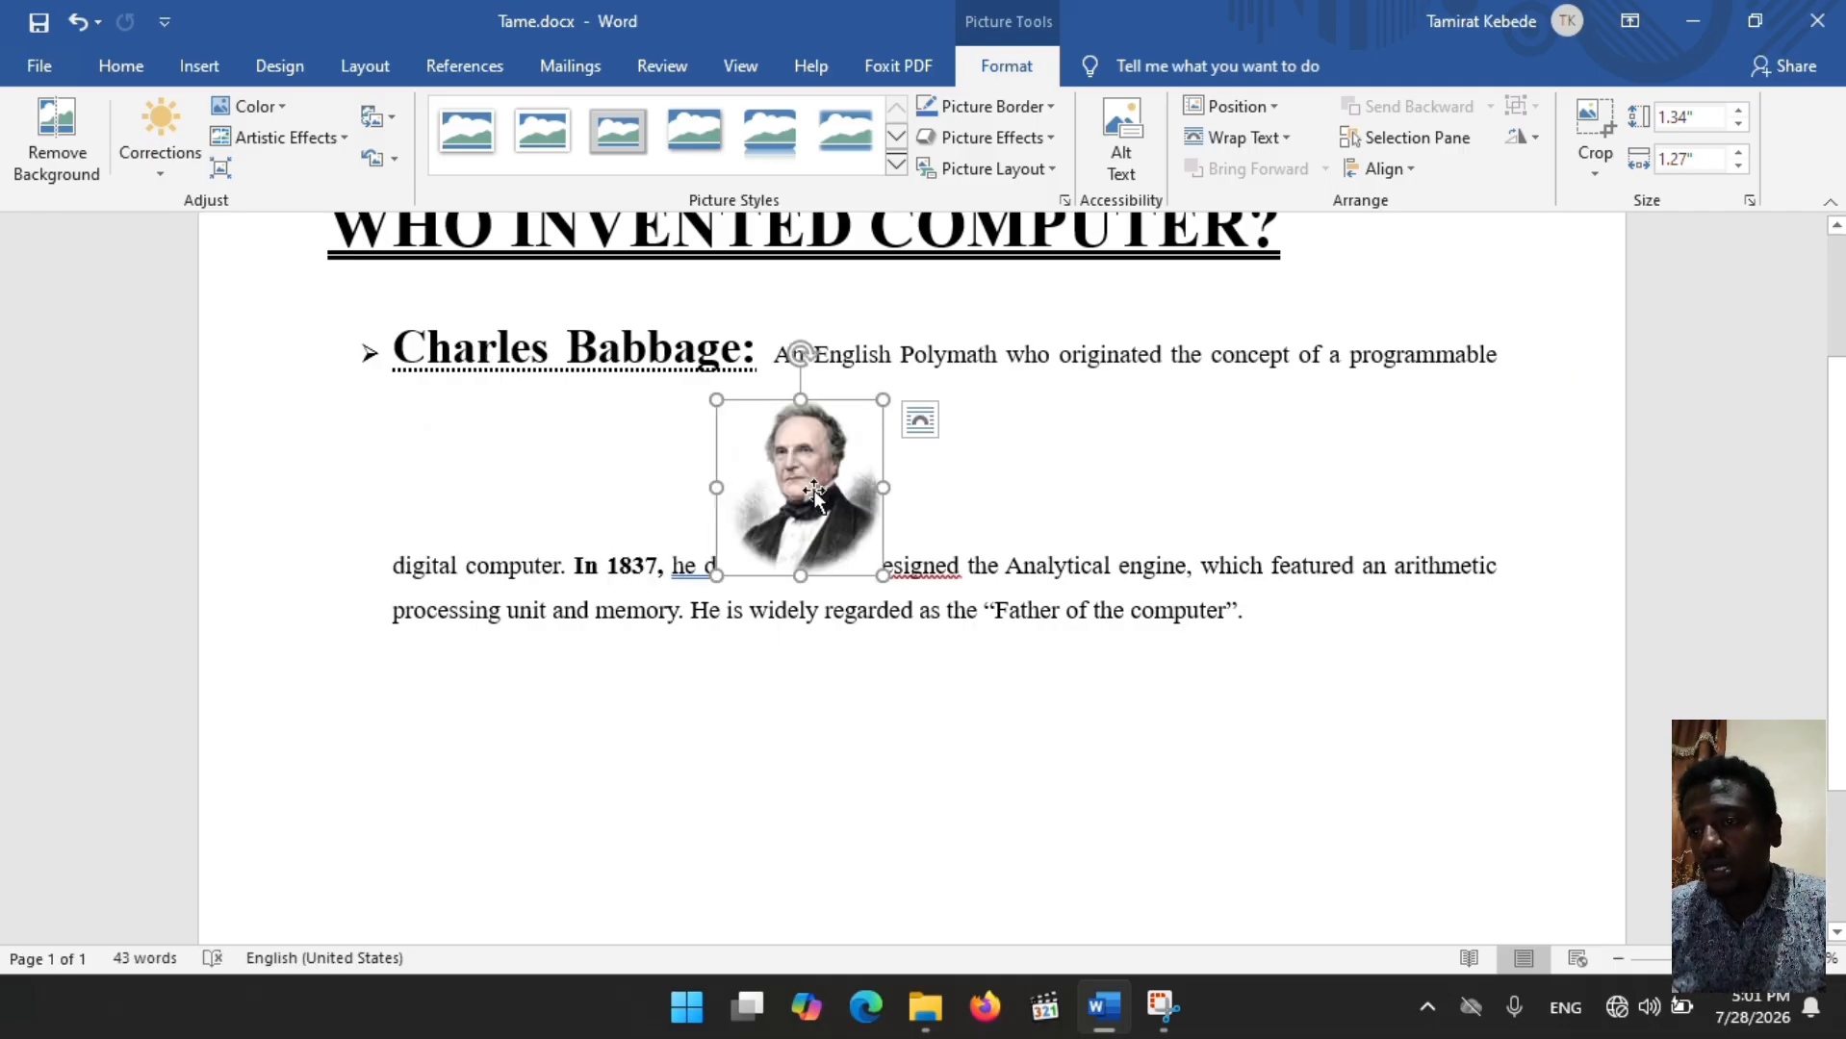
left_click_drag(814, 492, 1495, 542)
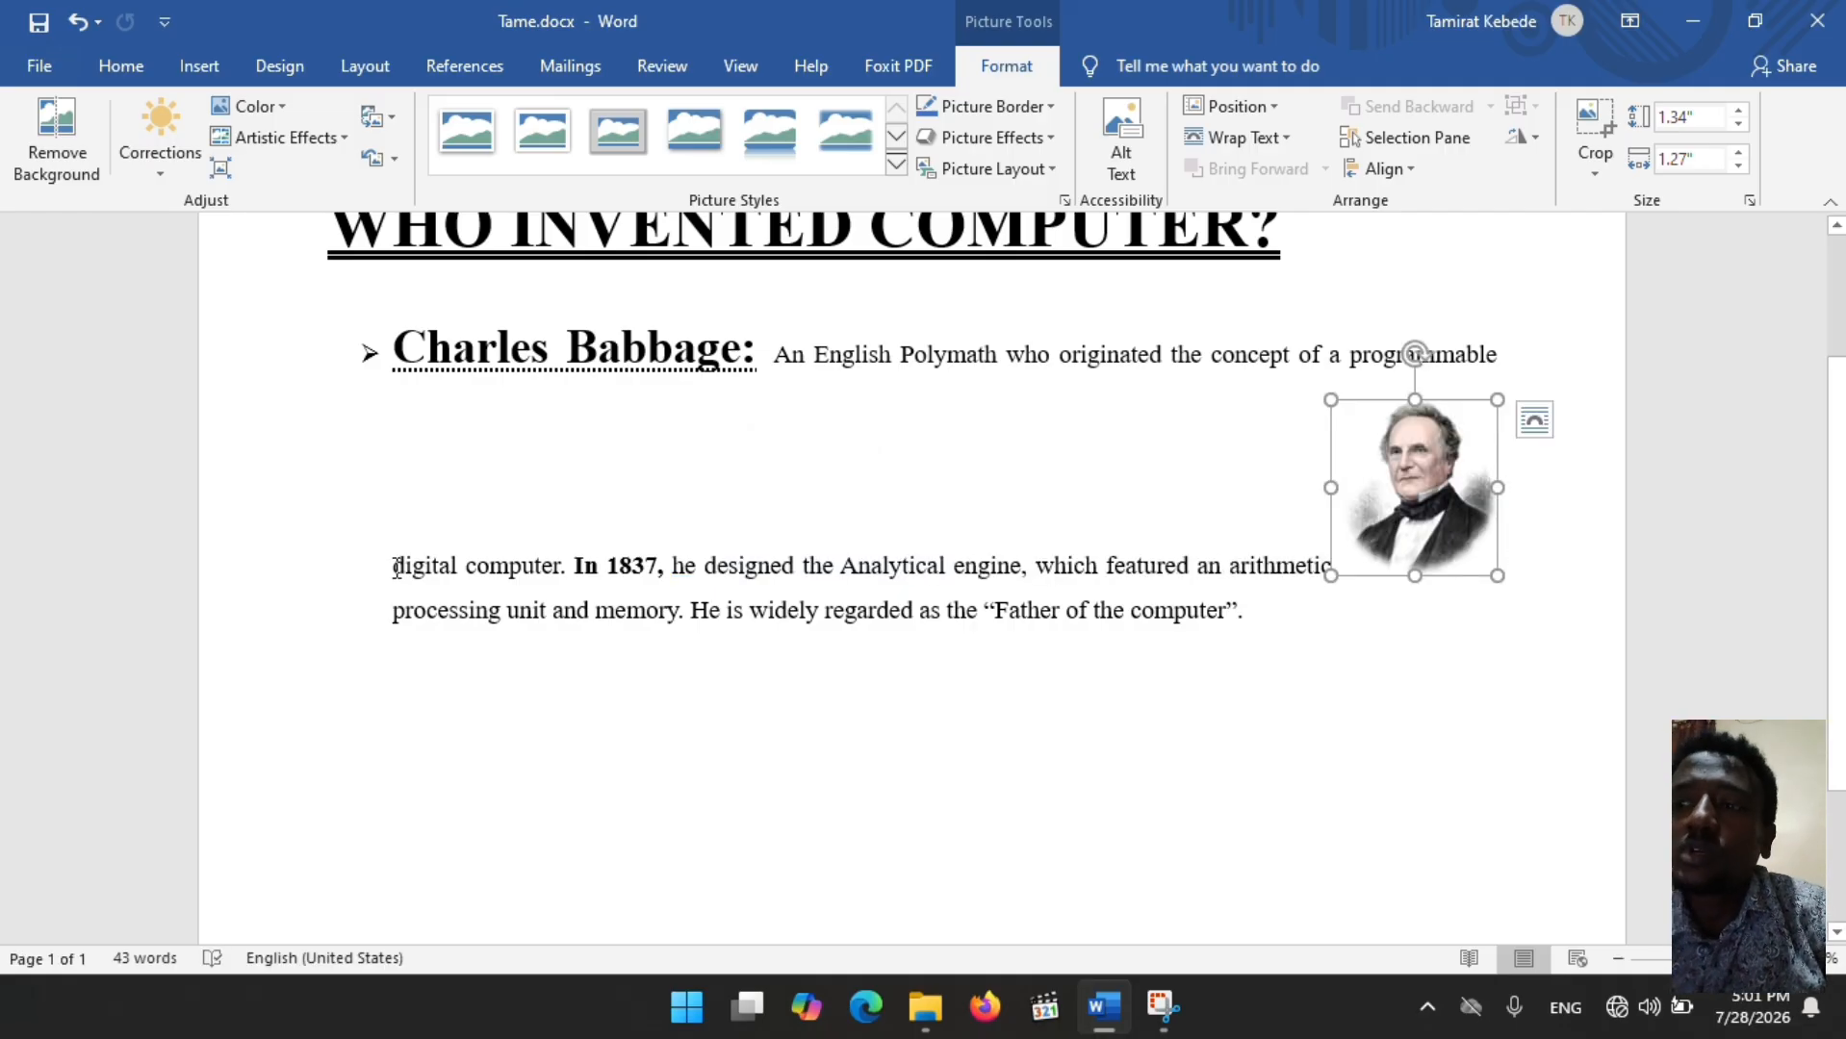
left_click_drag(395, 564, 1320, 628)
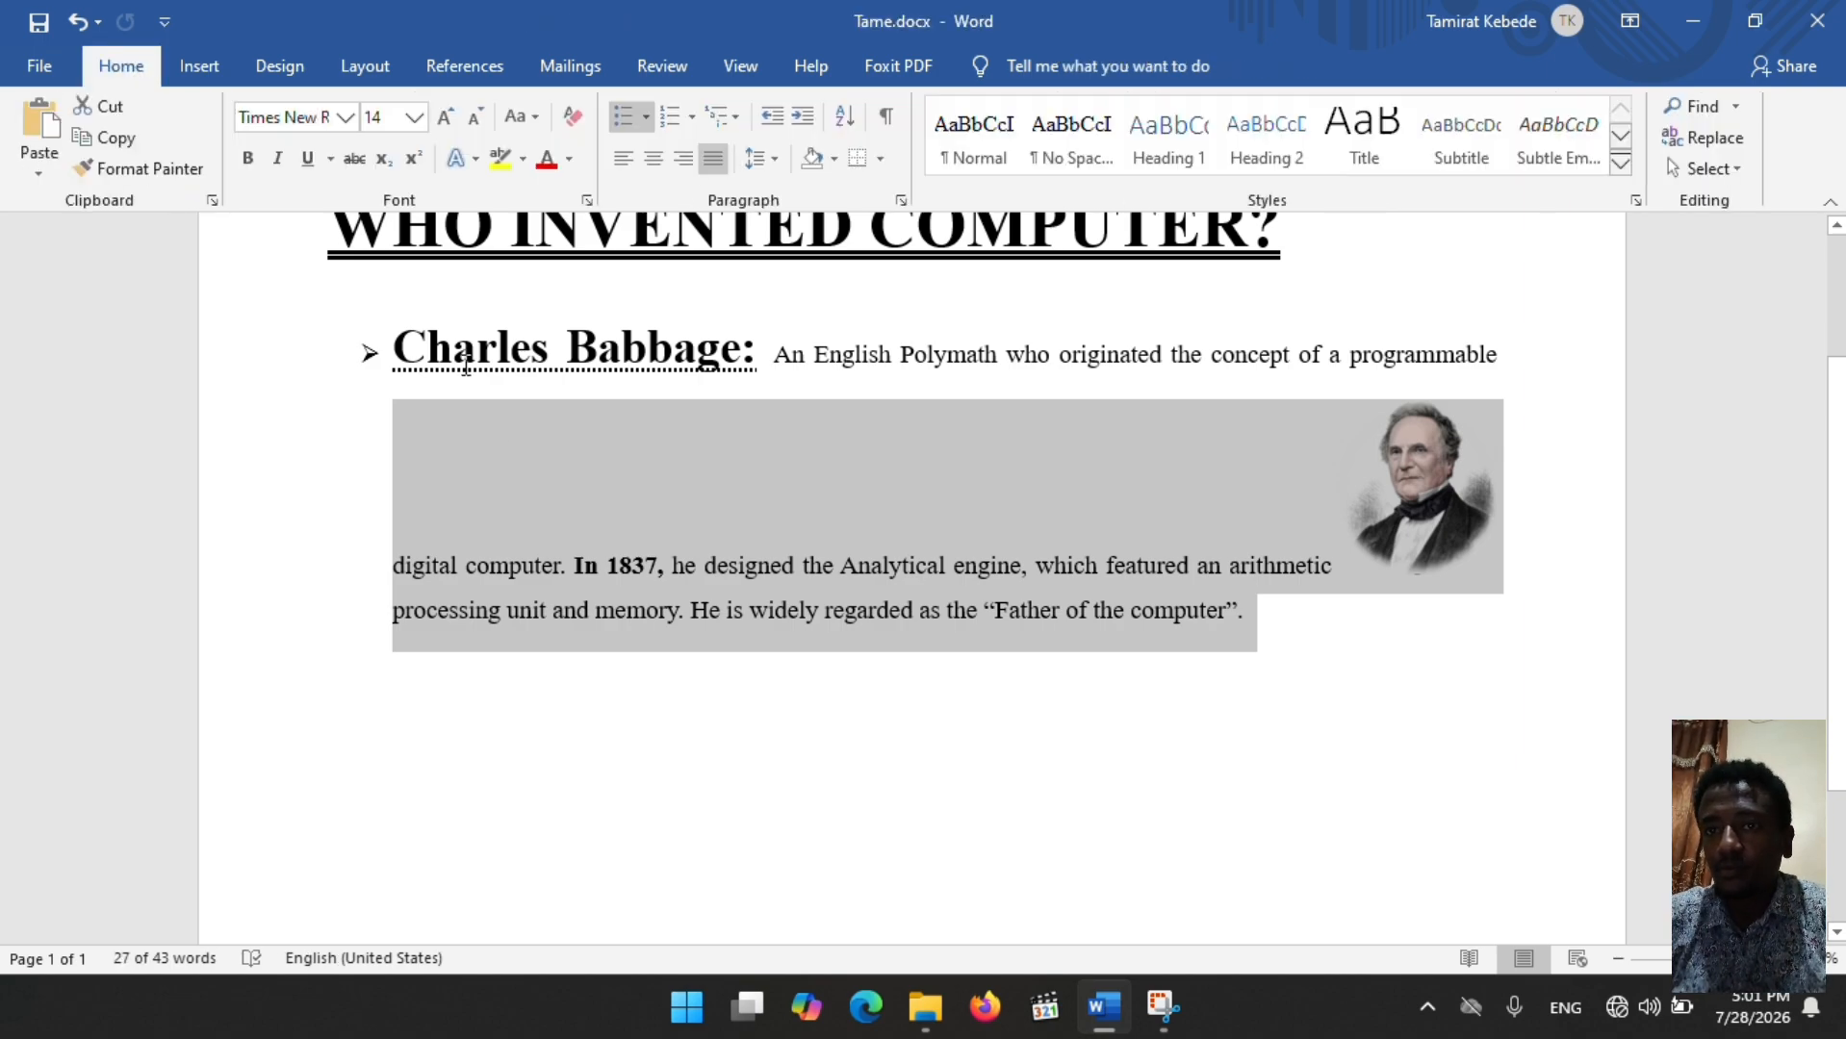
left_click_drag(400, 349, 1286, 634)
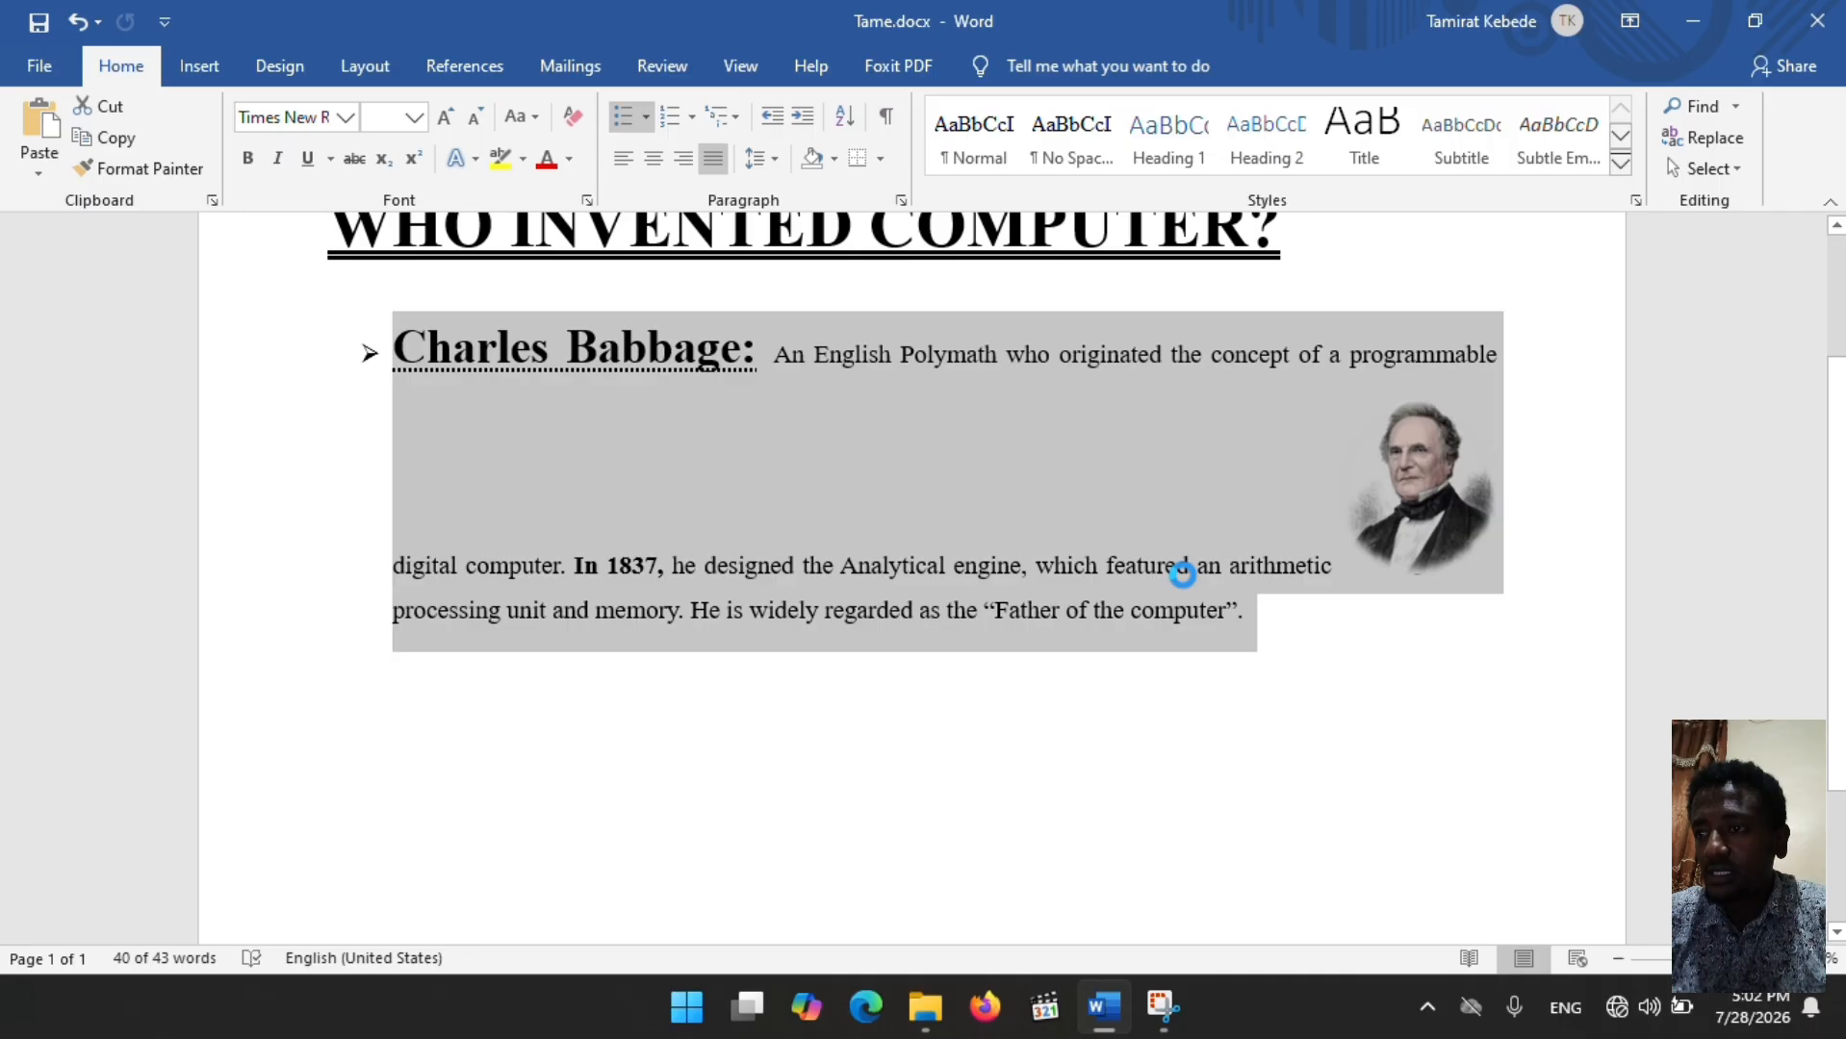
right_click(1167, 572)
key("Escape")
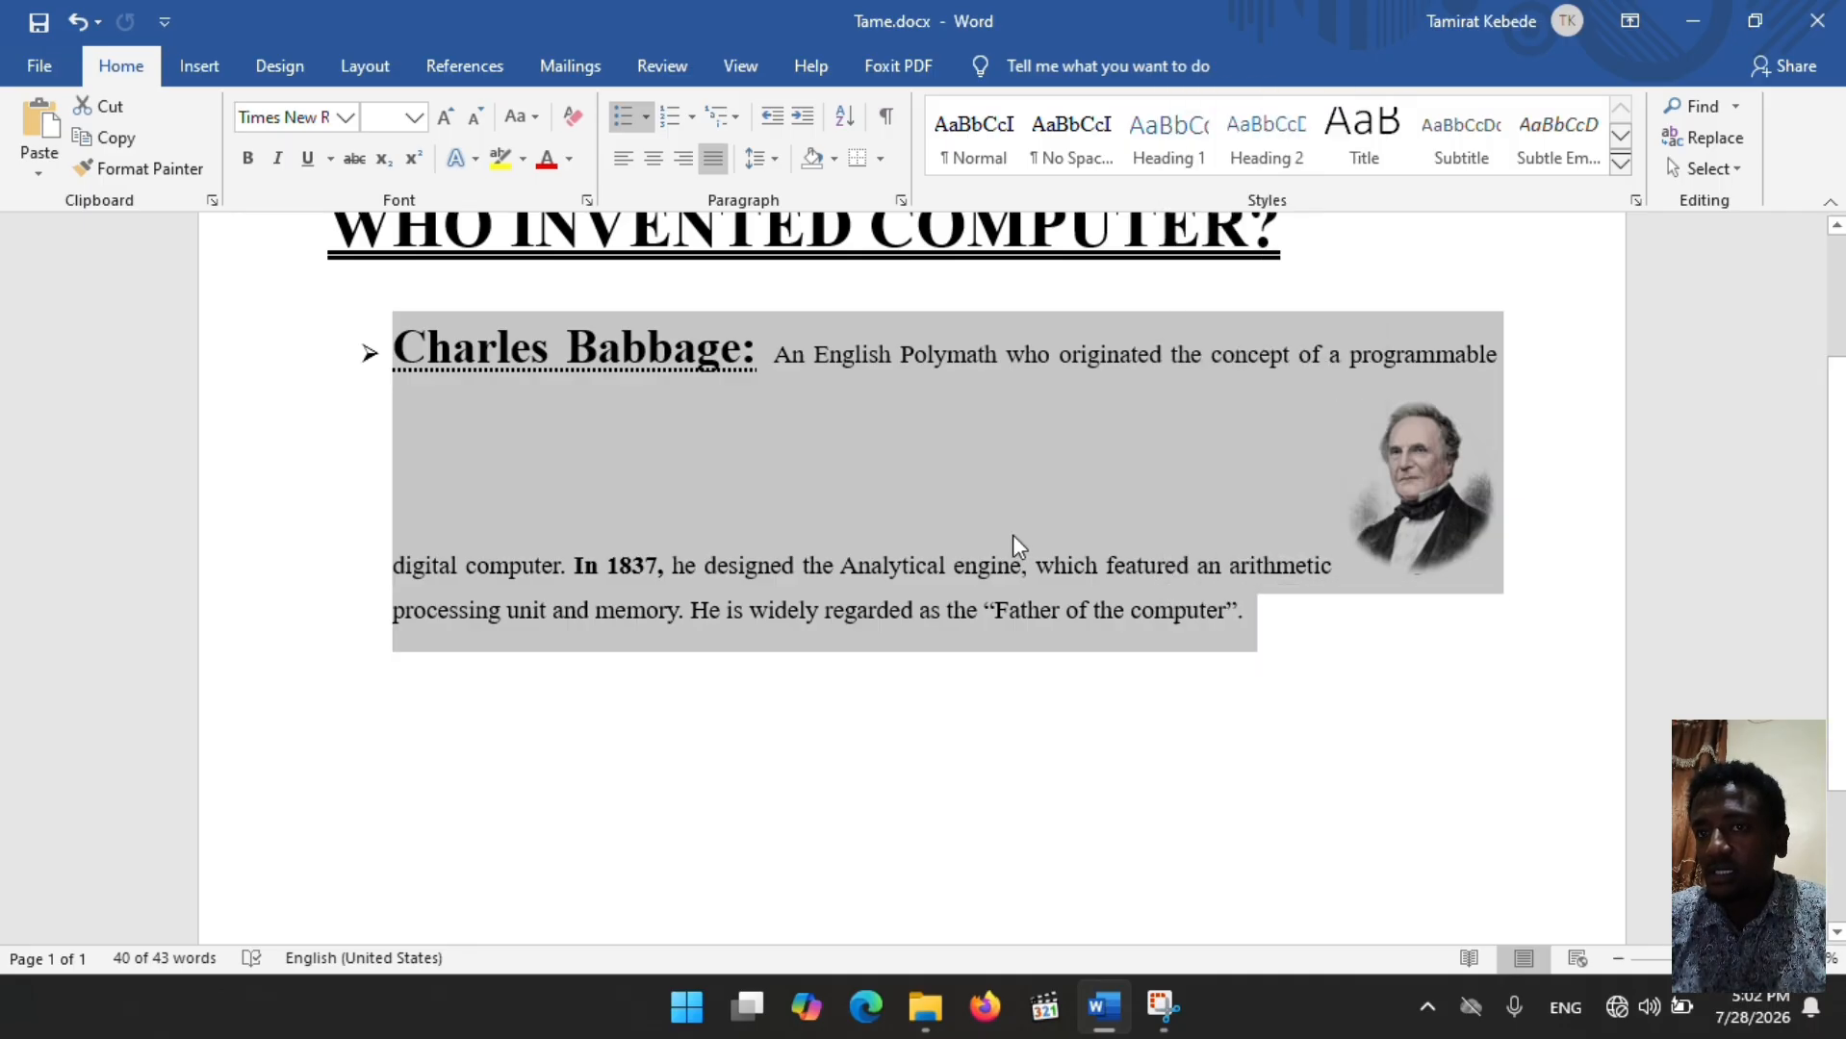
left_click(504, 471)
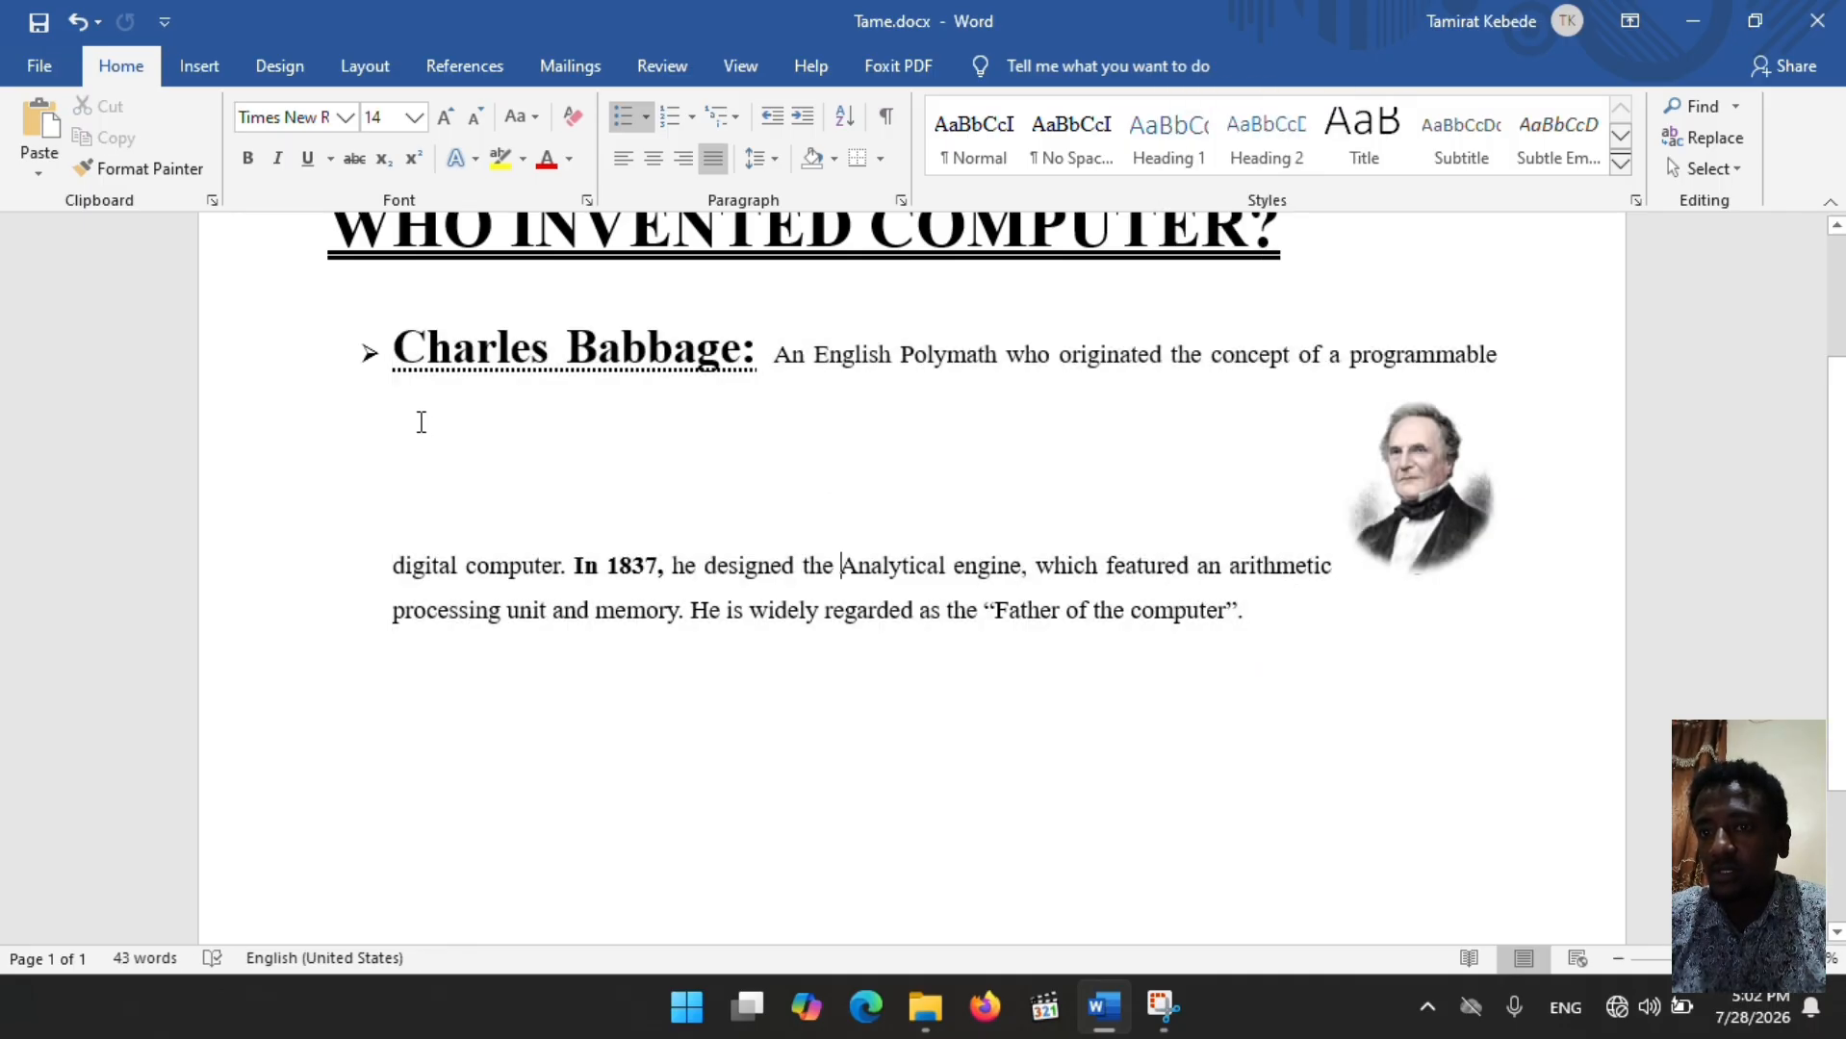
left_click_drag(416, 416, 465, 454)
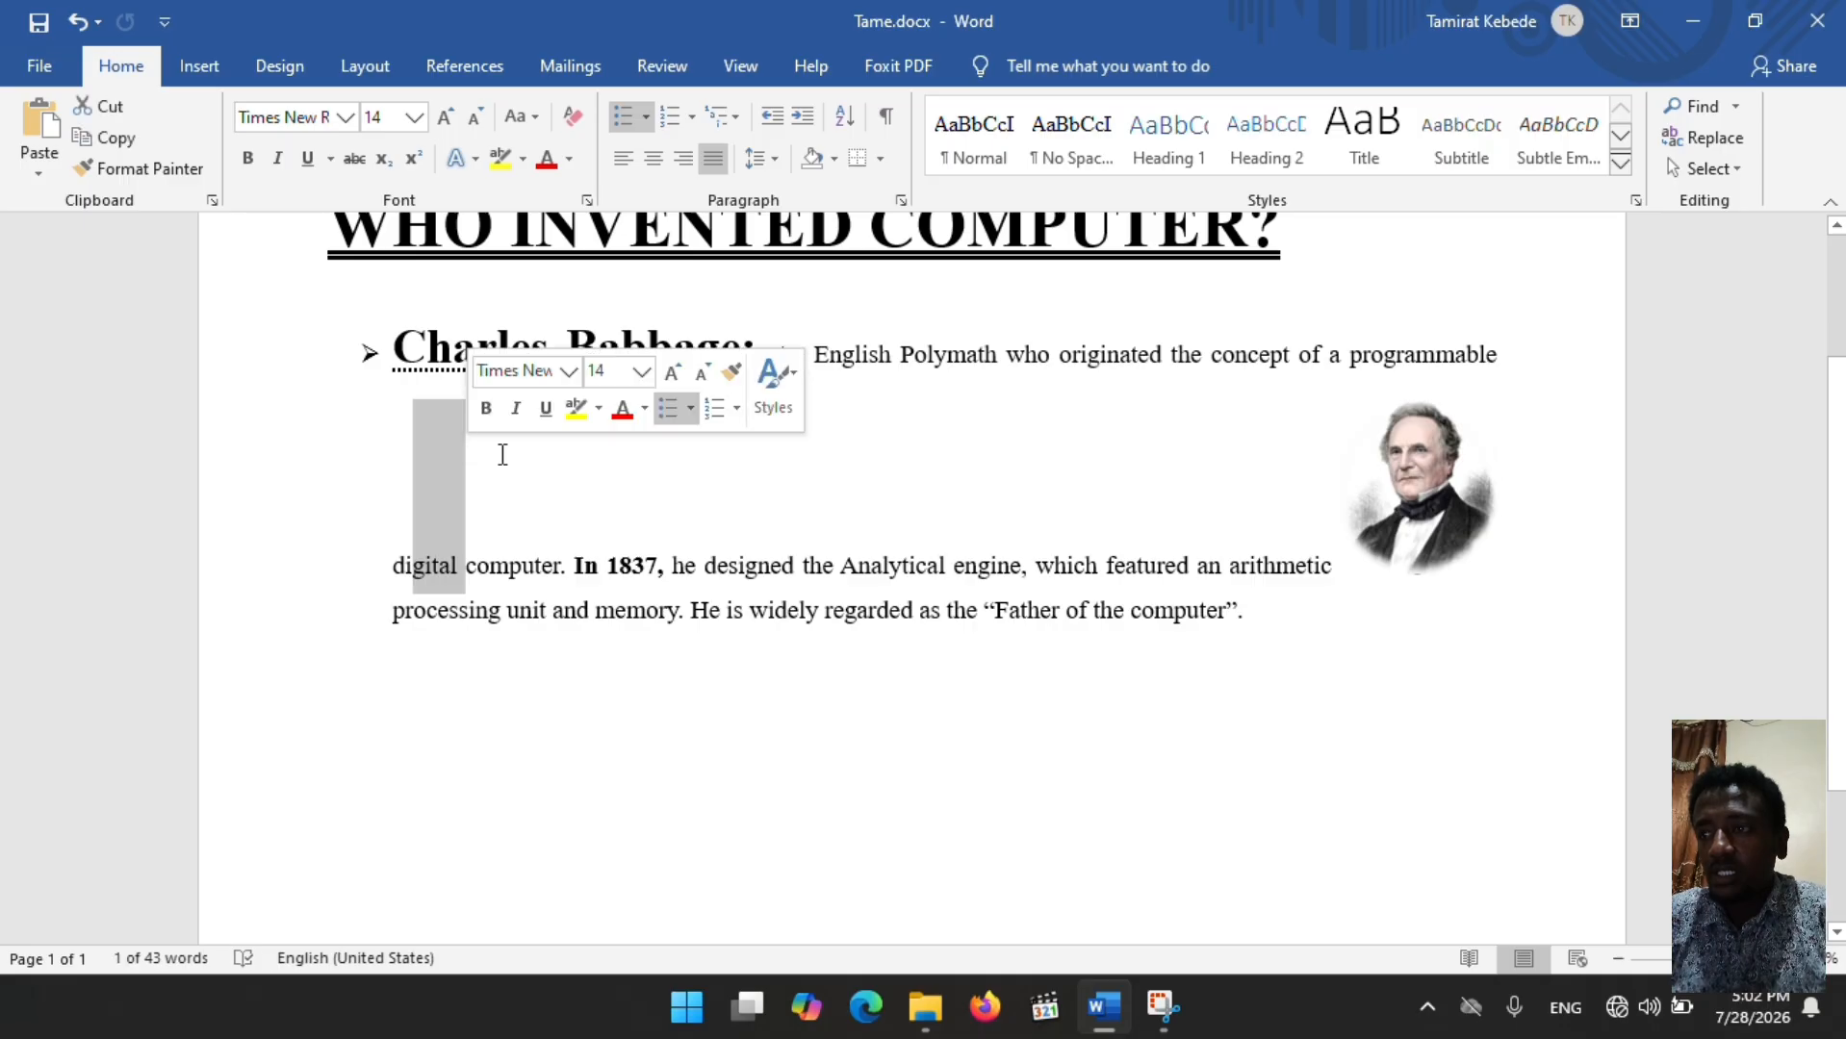
Step: Cut the portrait out of the text and left-align the whole Charles Babbage paragraph
left_click(1427, 483)
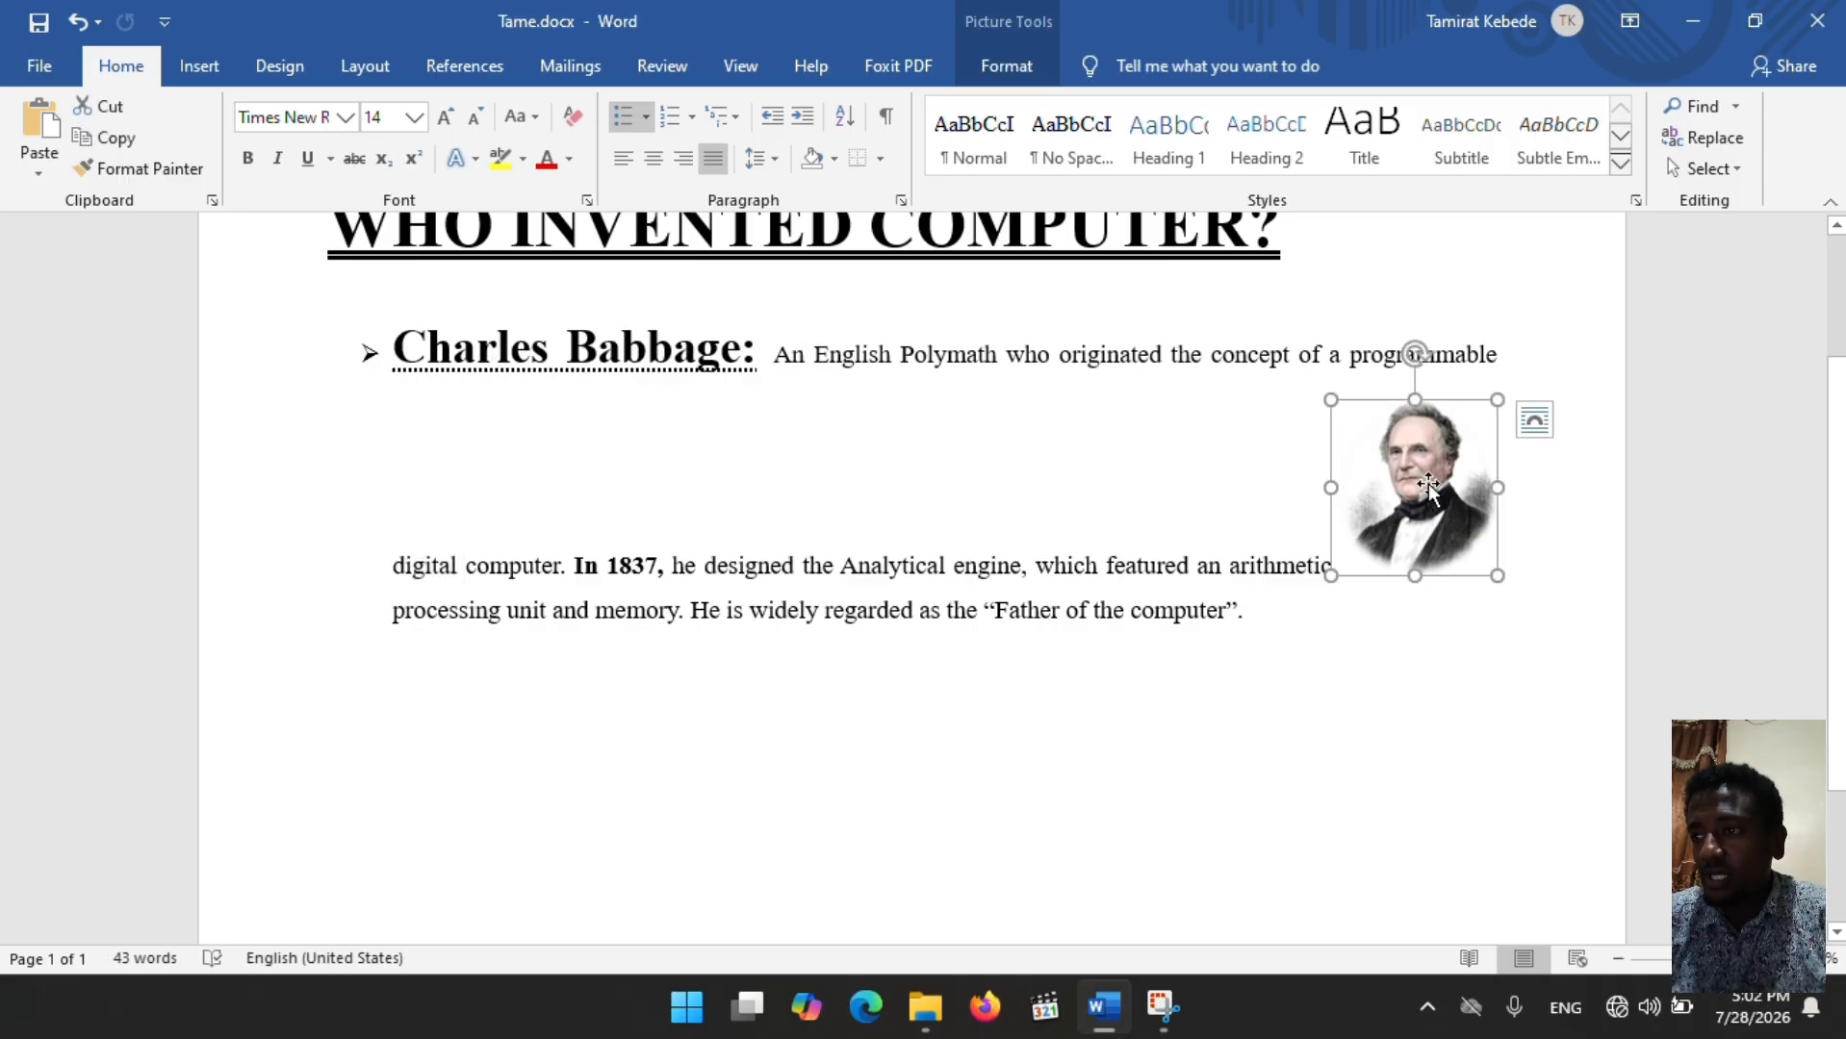
key("Delete")
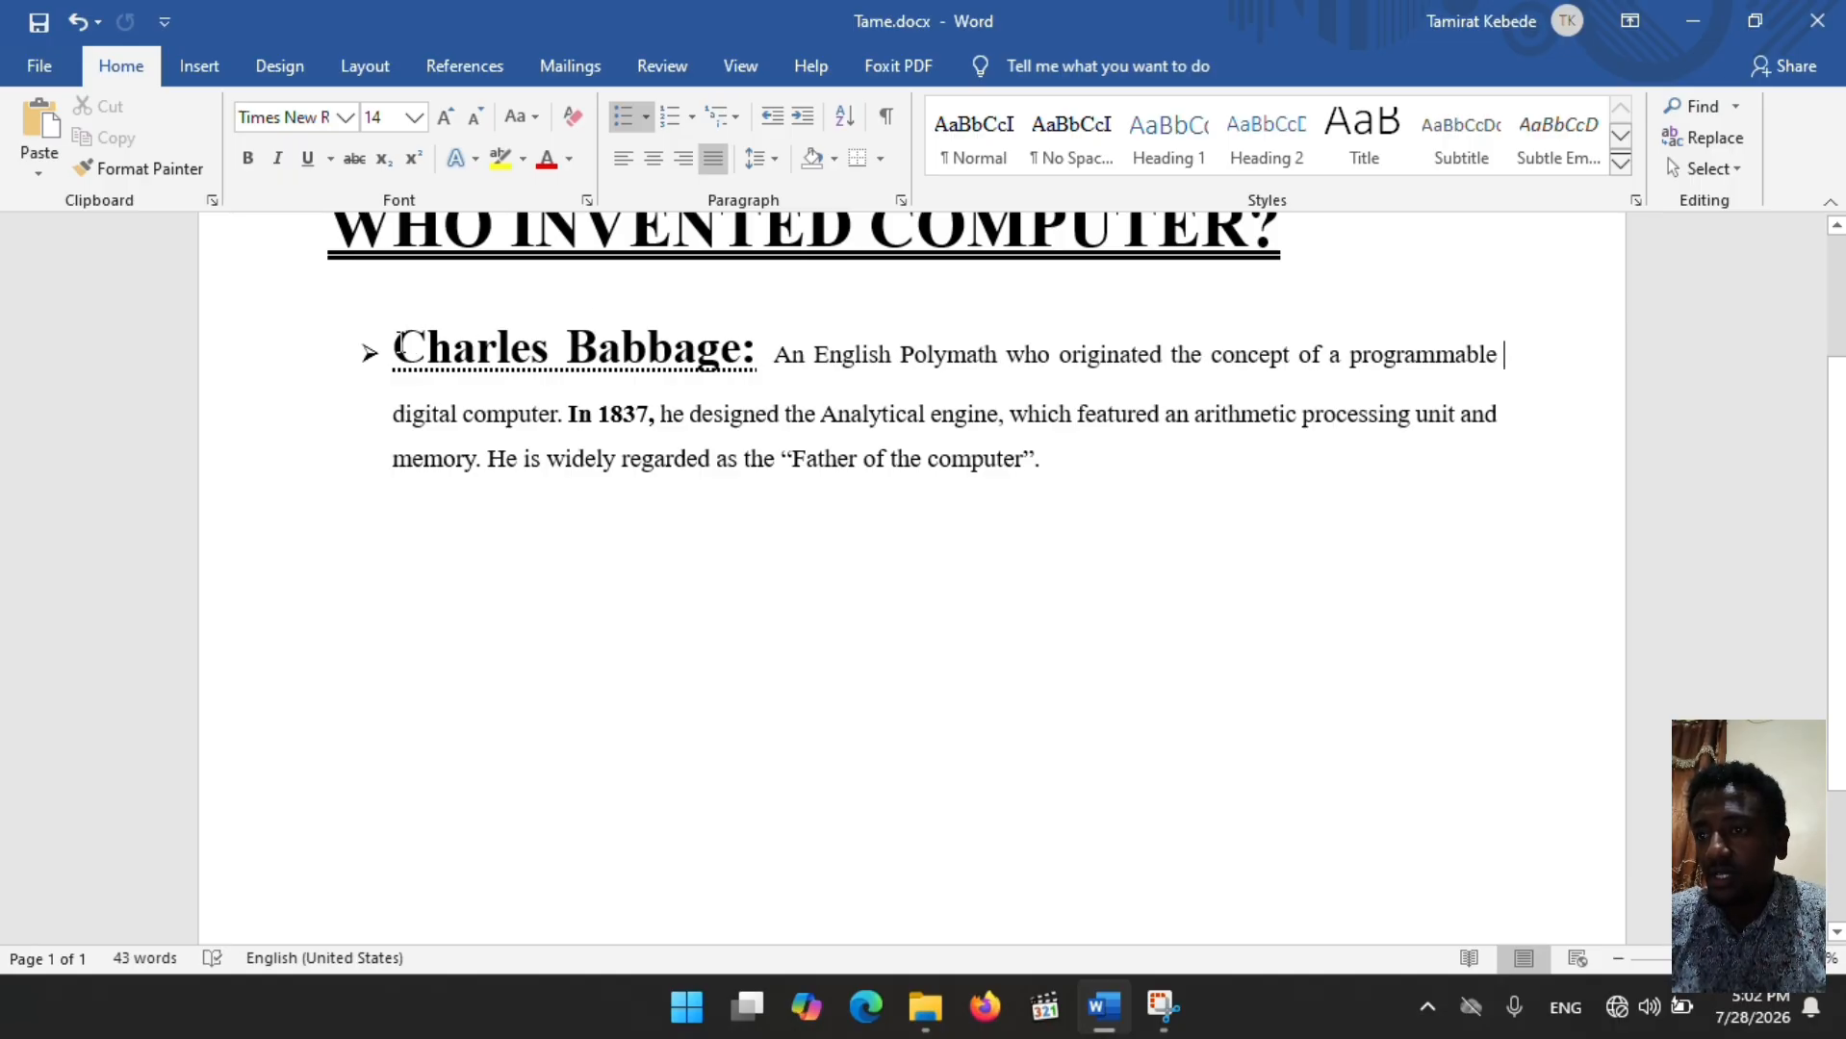
left_click_drag(393, 345, 1055, 468)
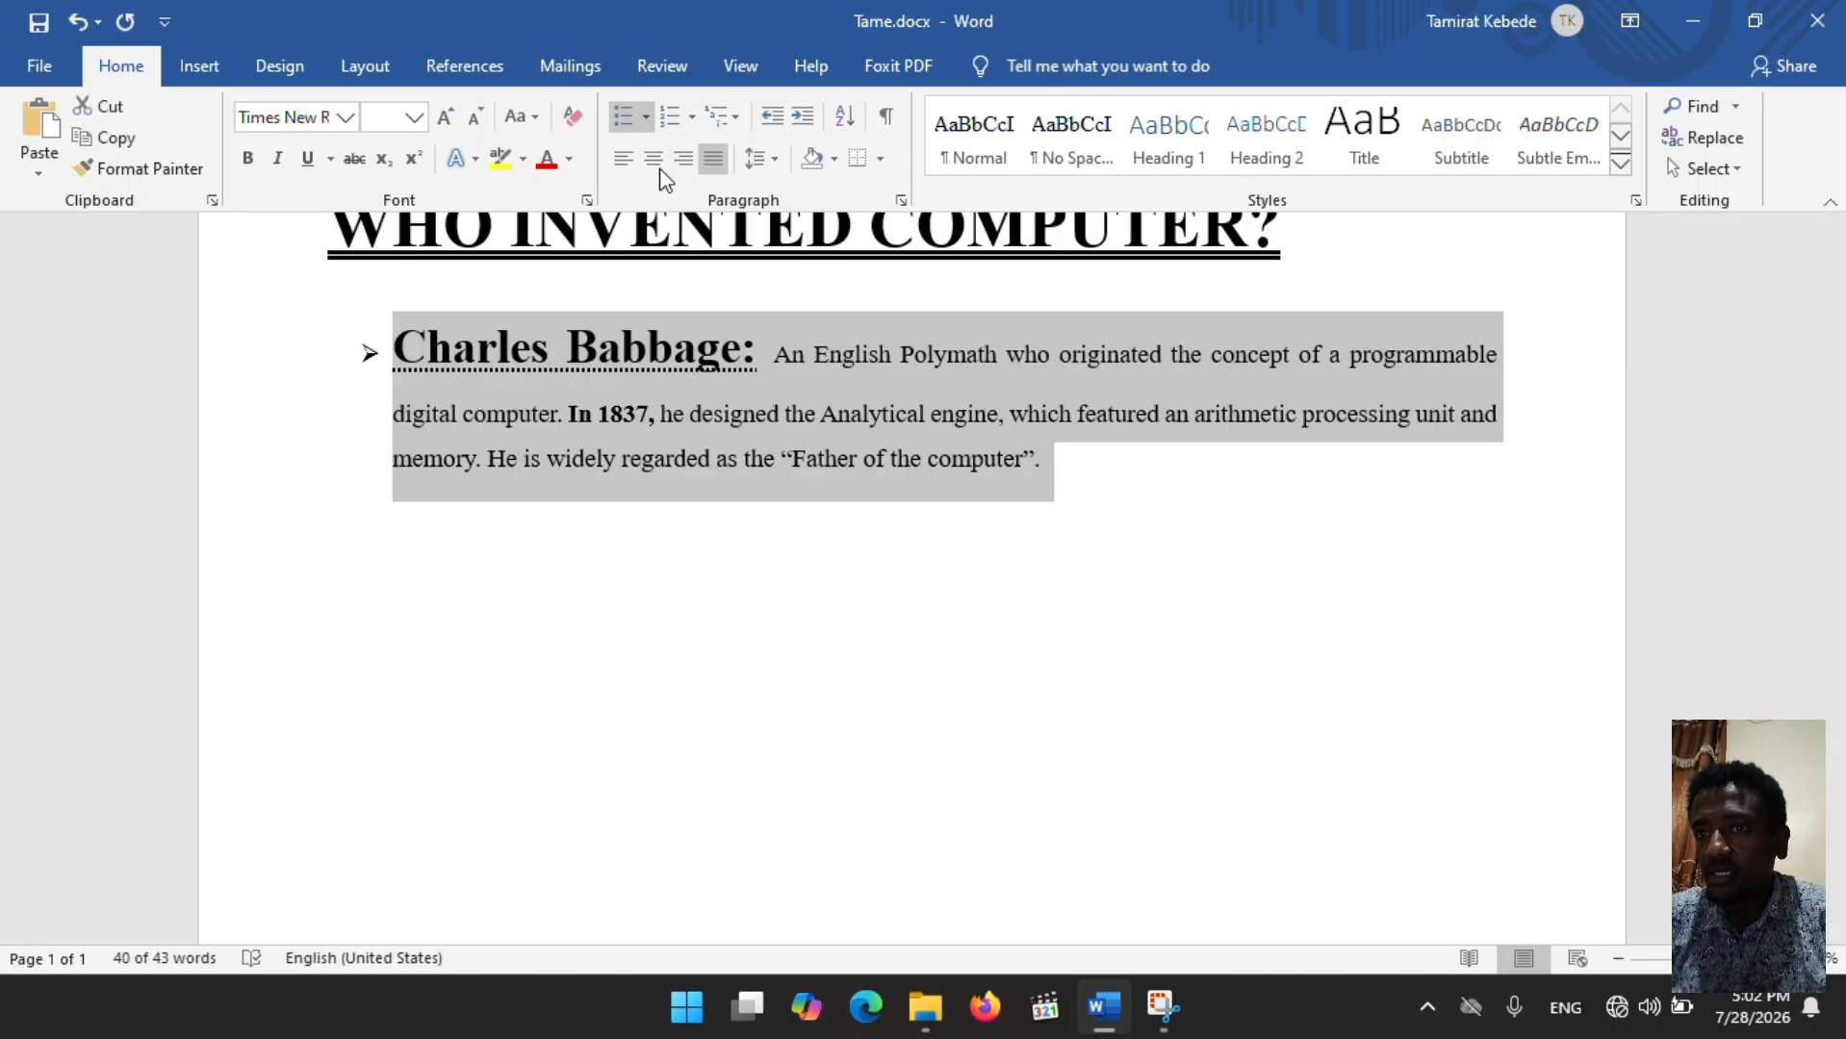
left_click(610, 154)
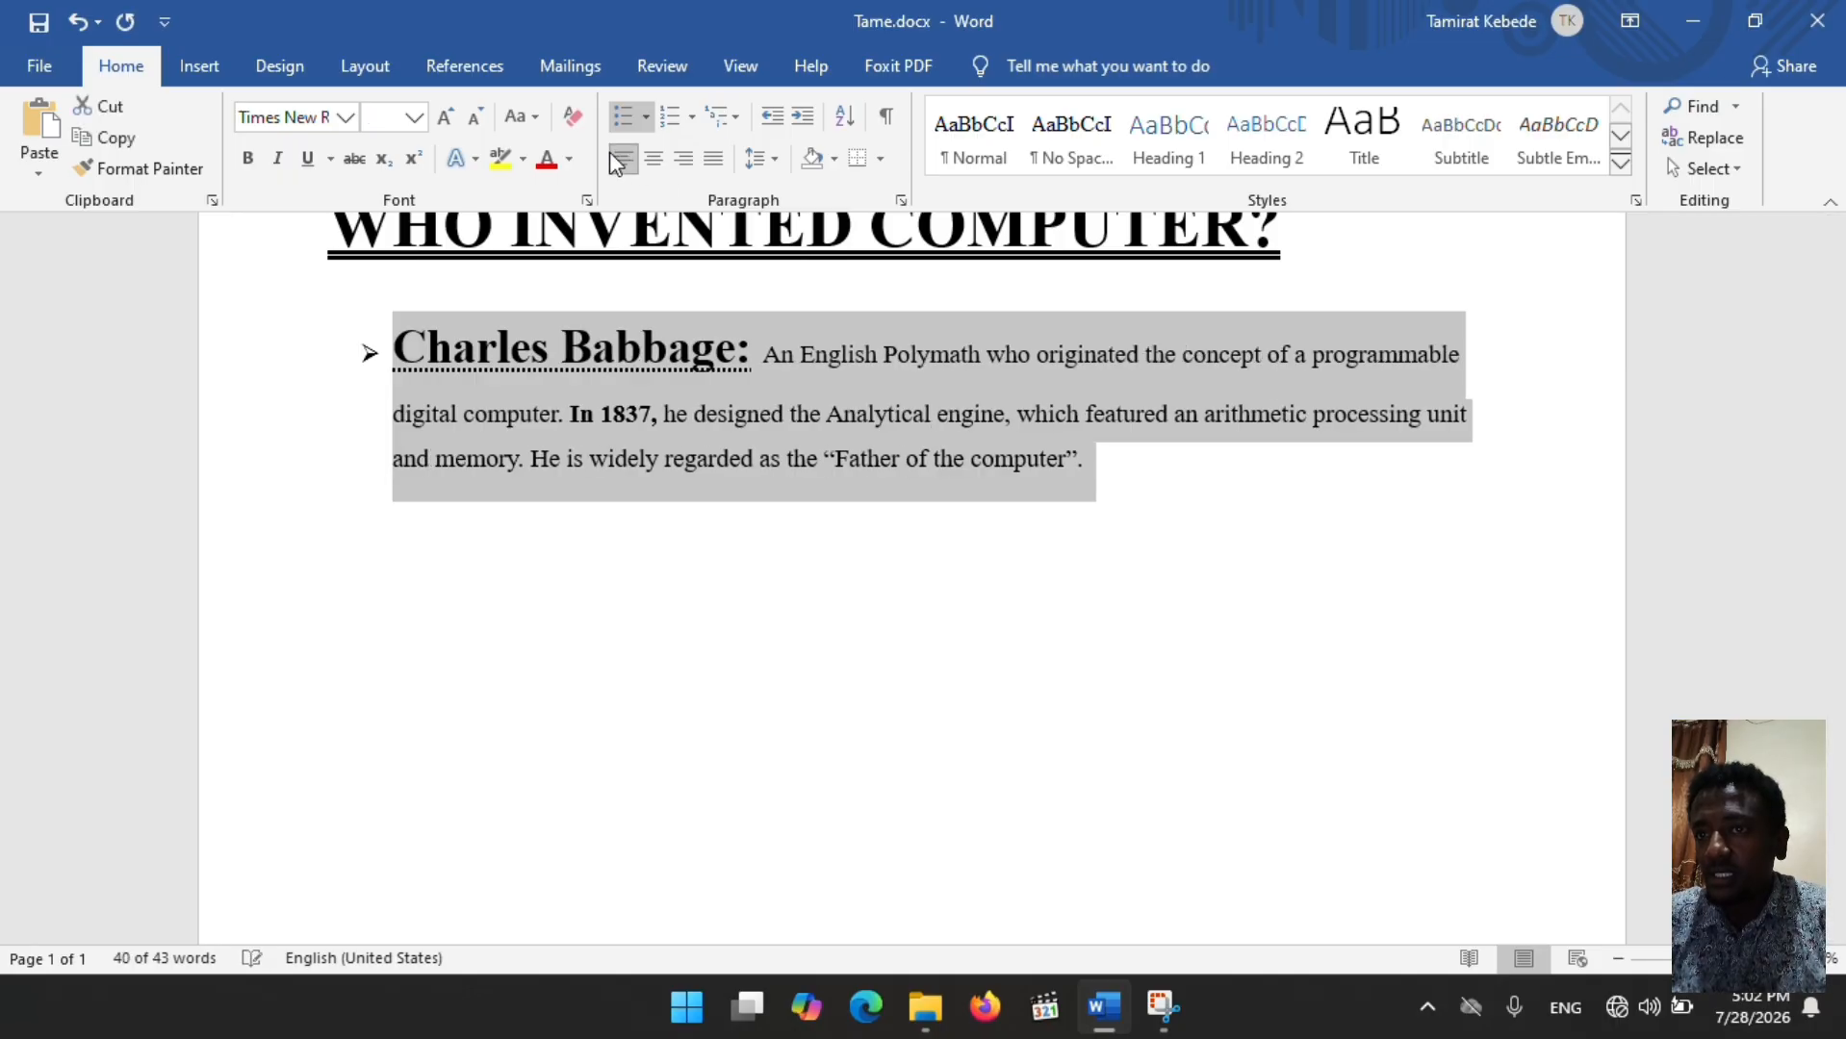
Step: Paste the portrait back at the end of the first line, after "programmable"
left_click(1477, 364)
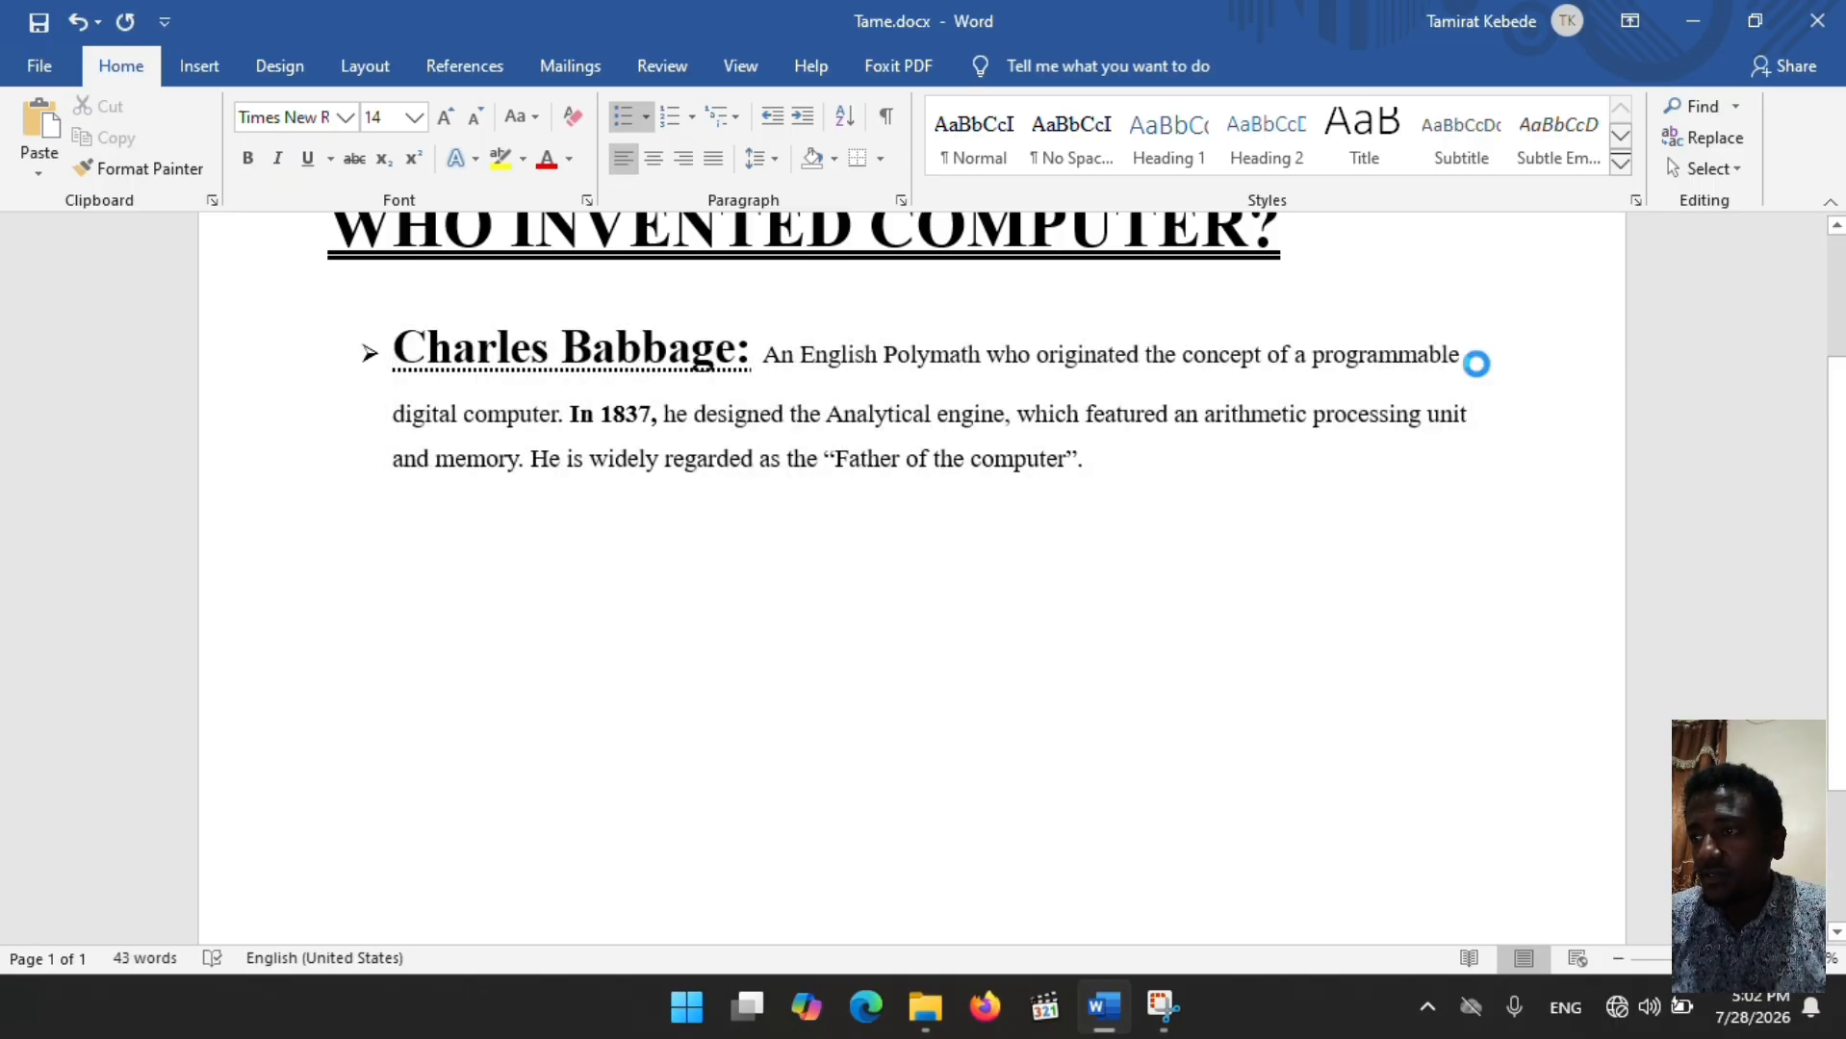
right_click(1469, 361)
left_click(1576, 477)
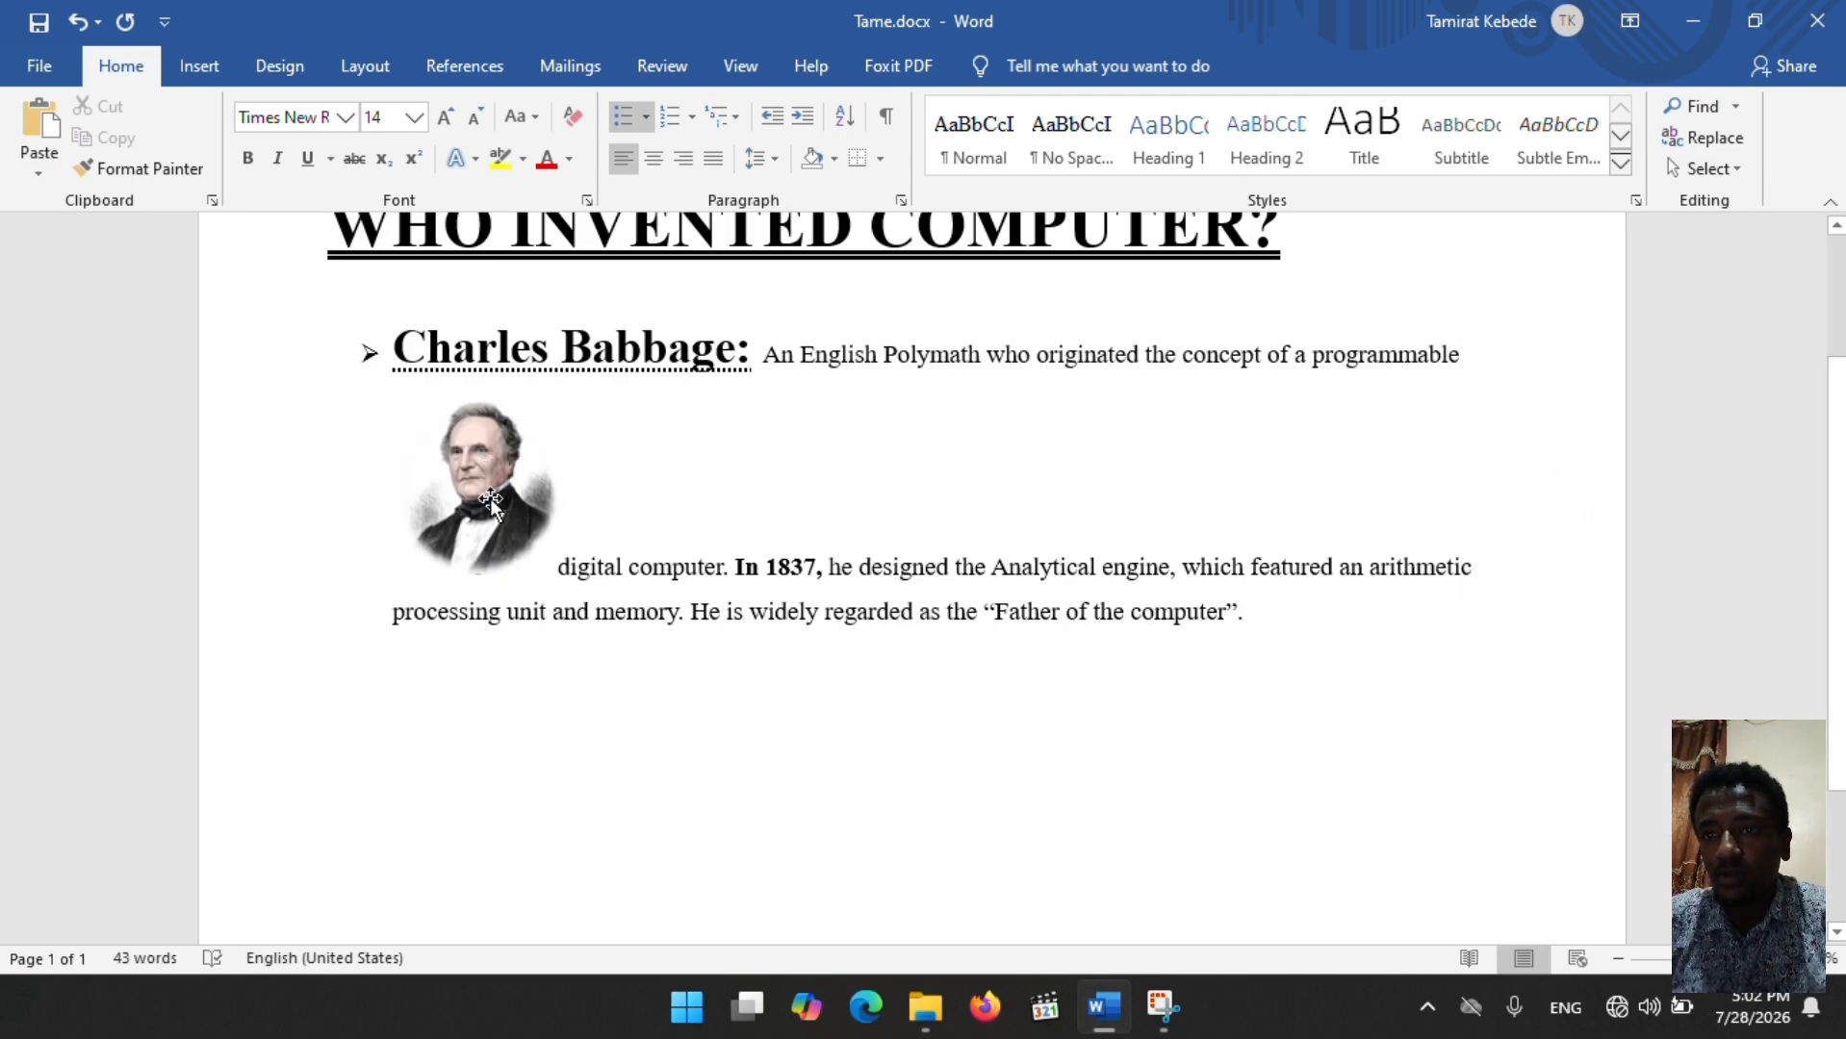
Step: Set the portrait's text wrapping to Square and move it to the right of the Charles Babbage paragraph
left_click_drag(490, 498, 1478, 390)
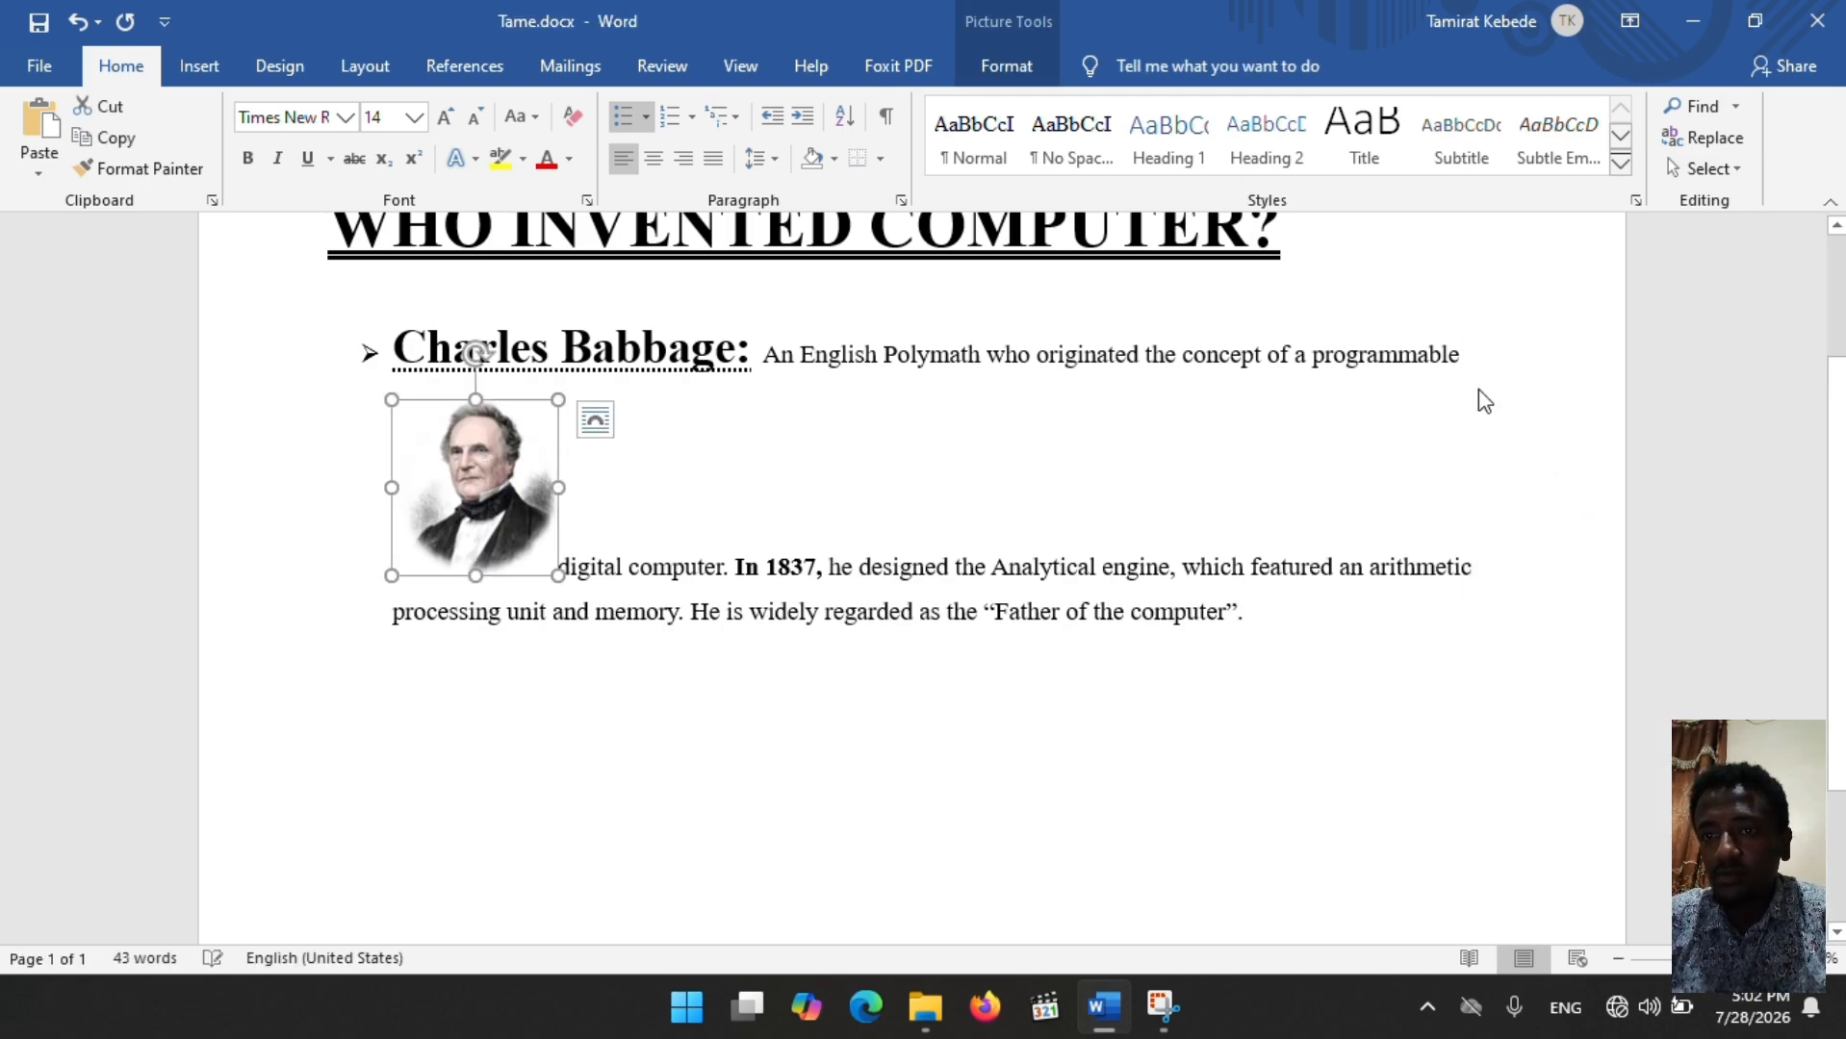
left_click(595, 425)
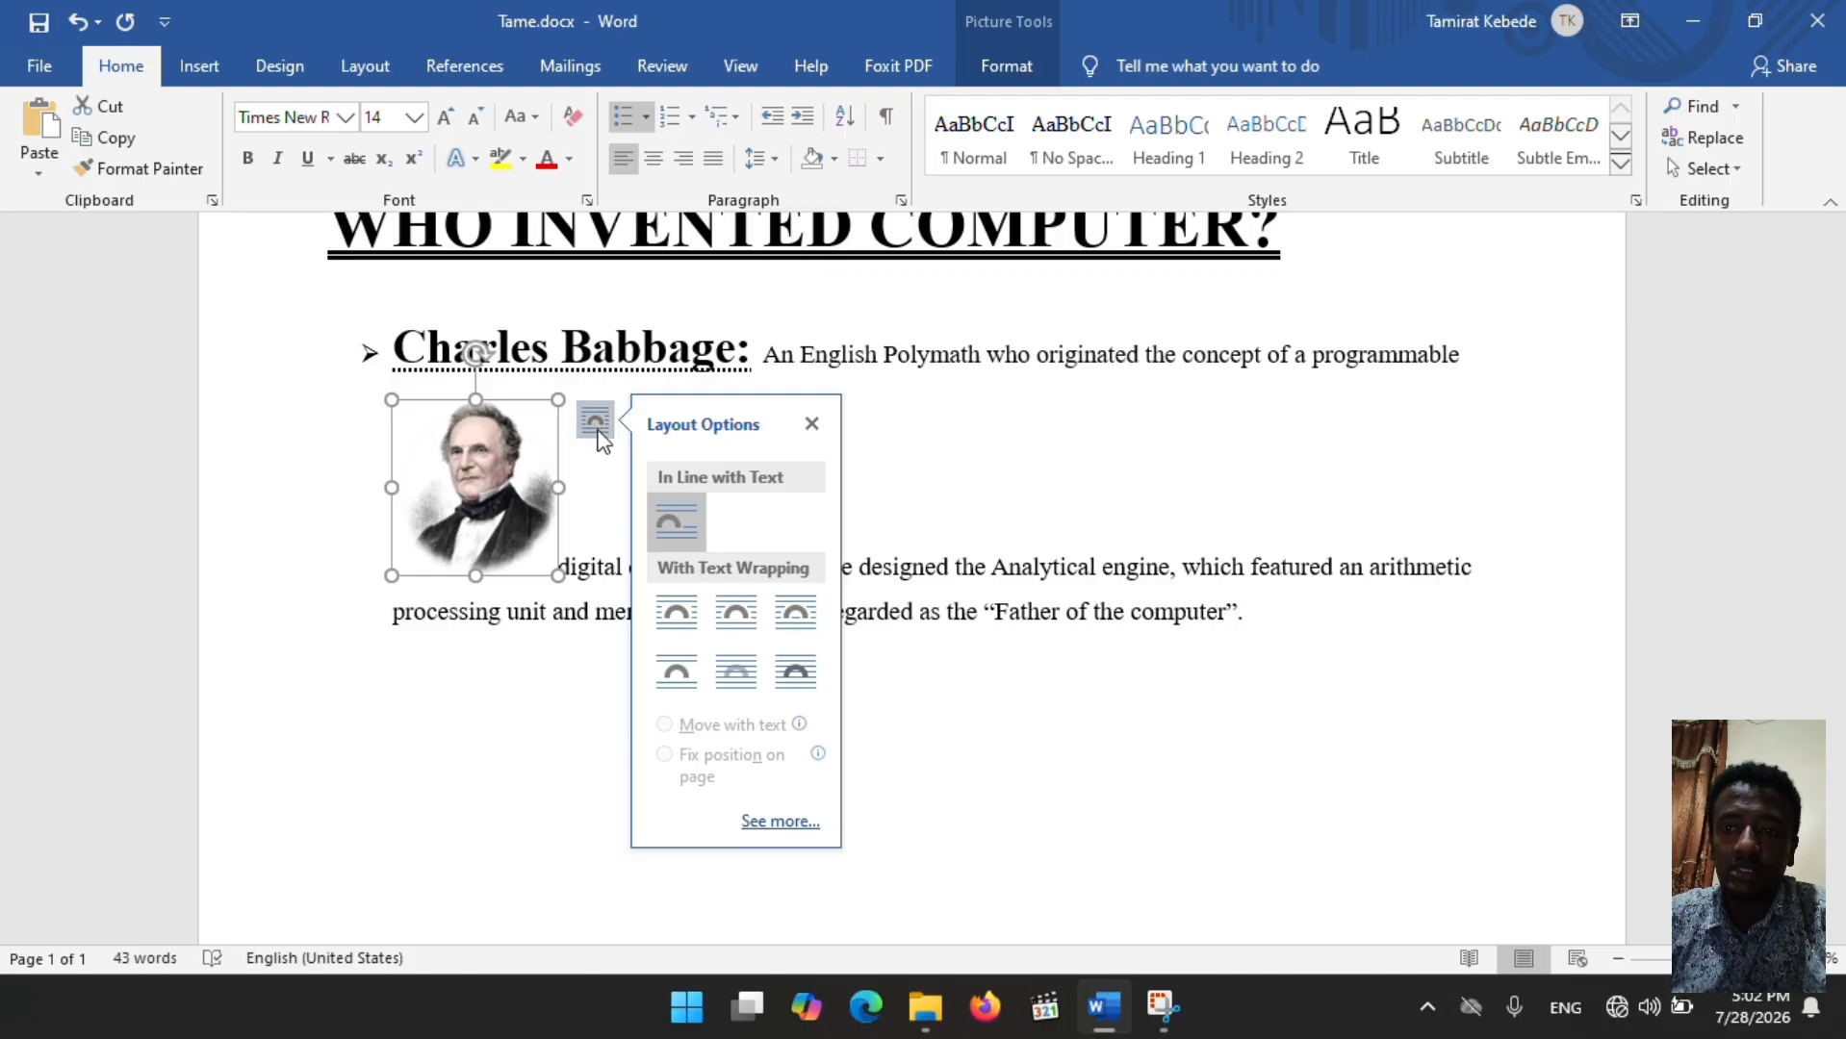
left_click(677, 613)
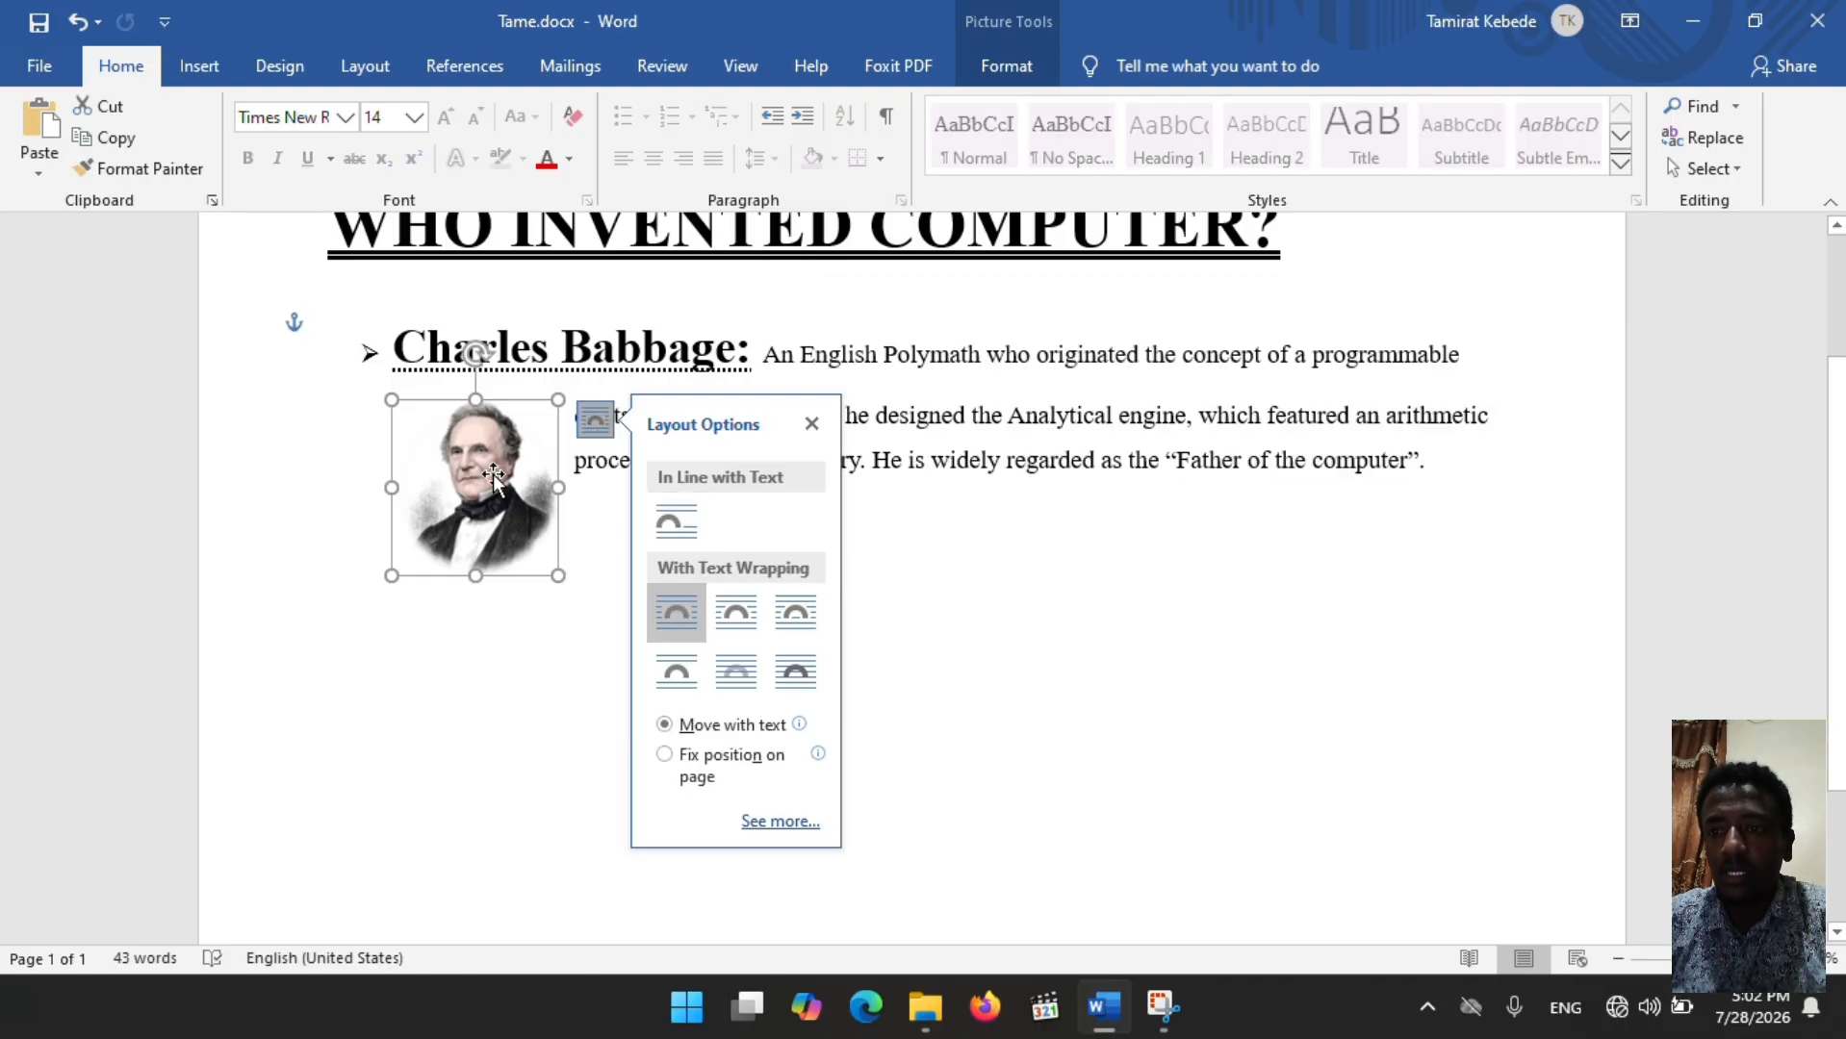
left_click_drag(492, 474, 1480, 399)
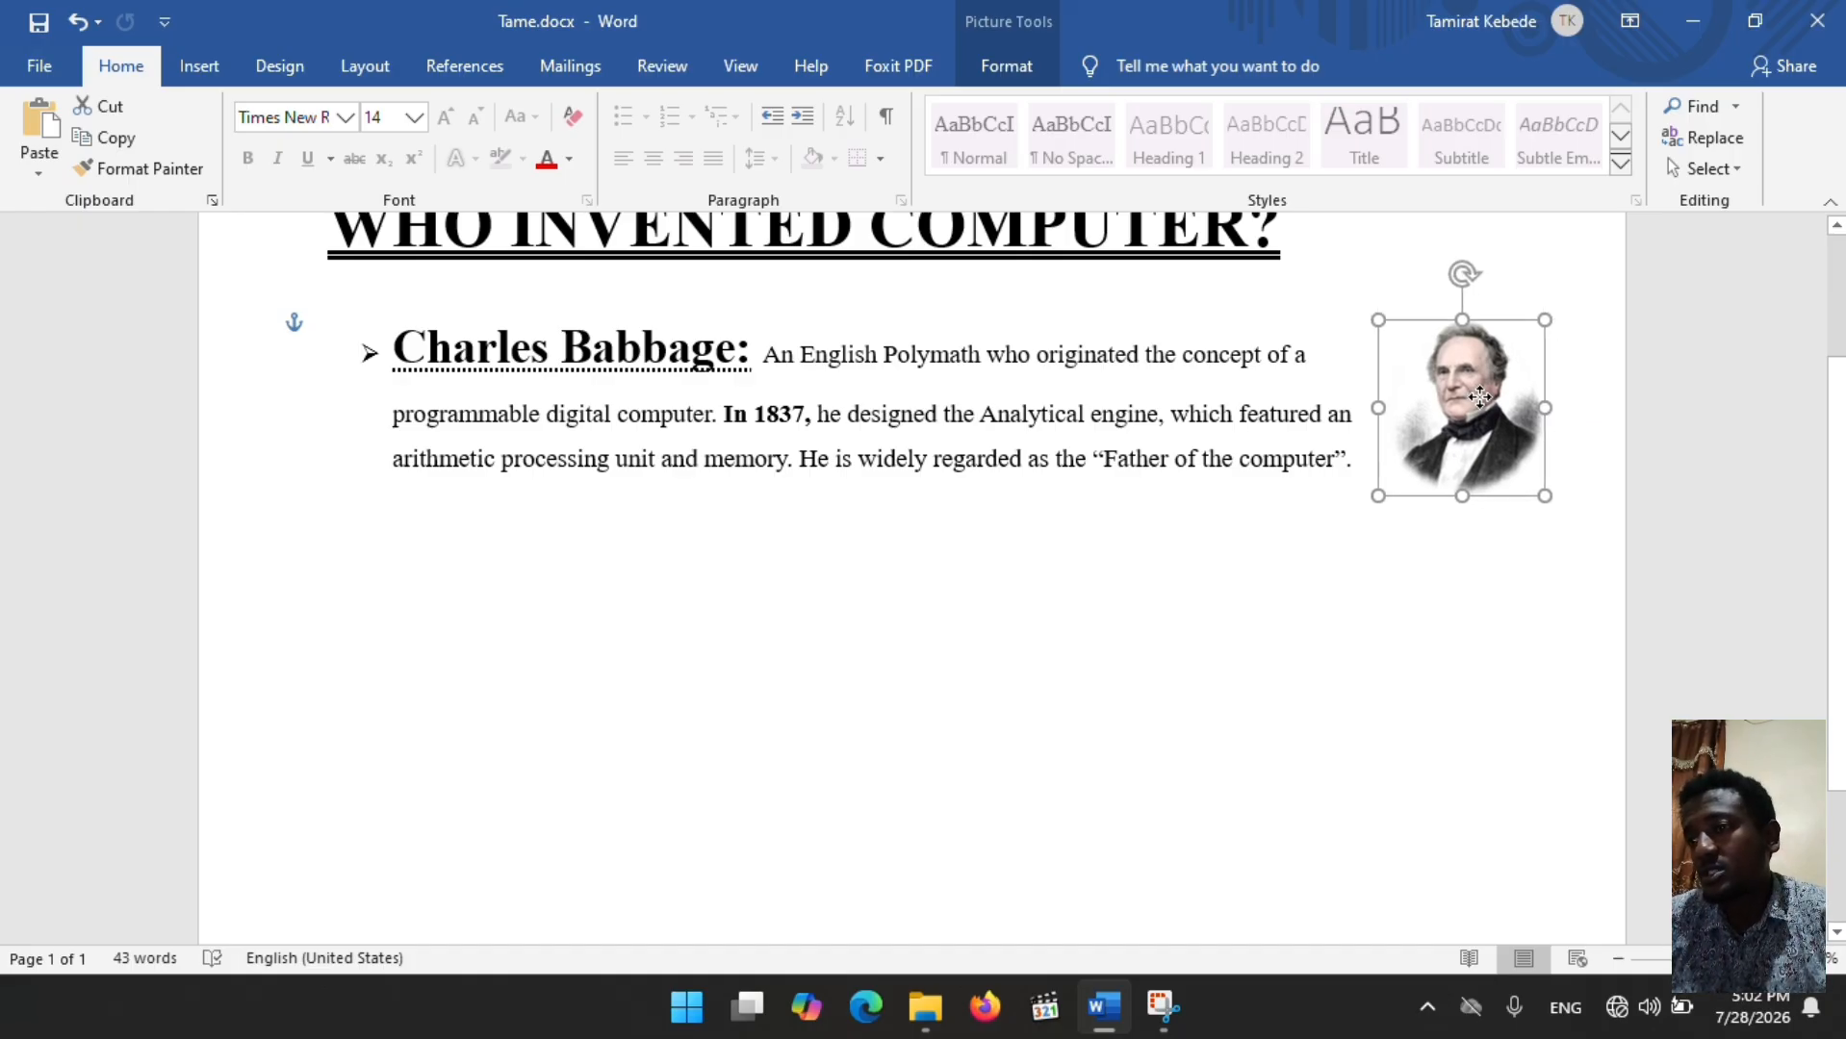
left_click(1241, 600)
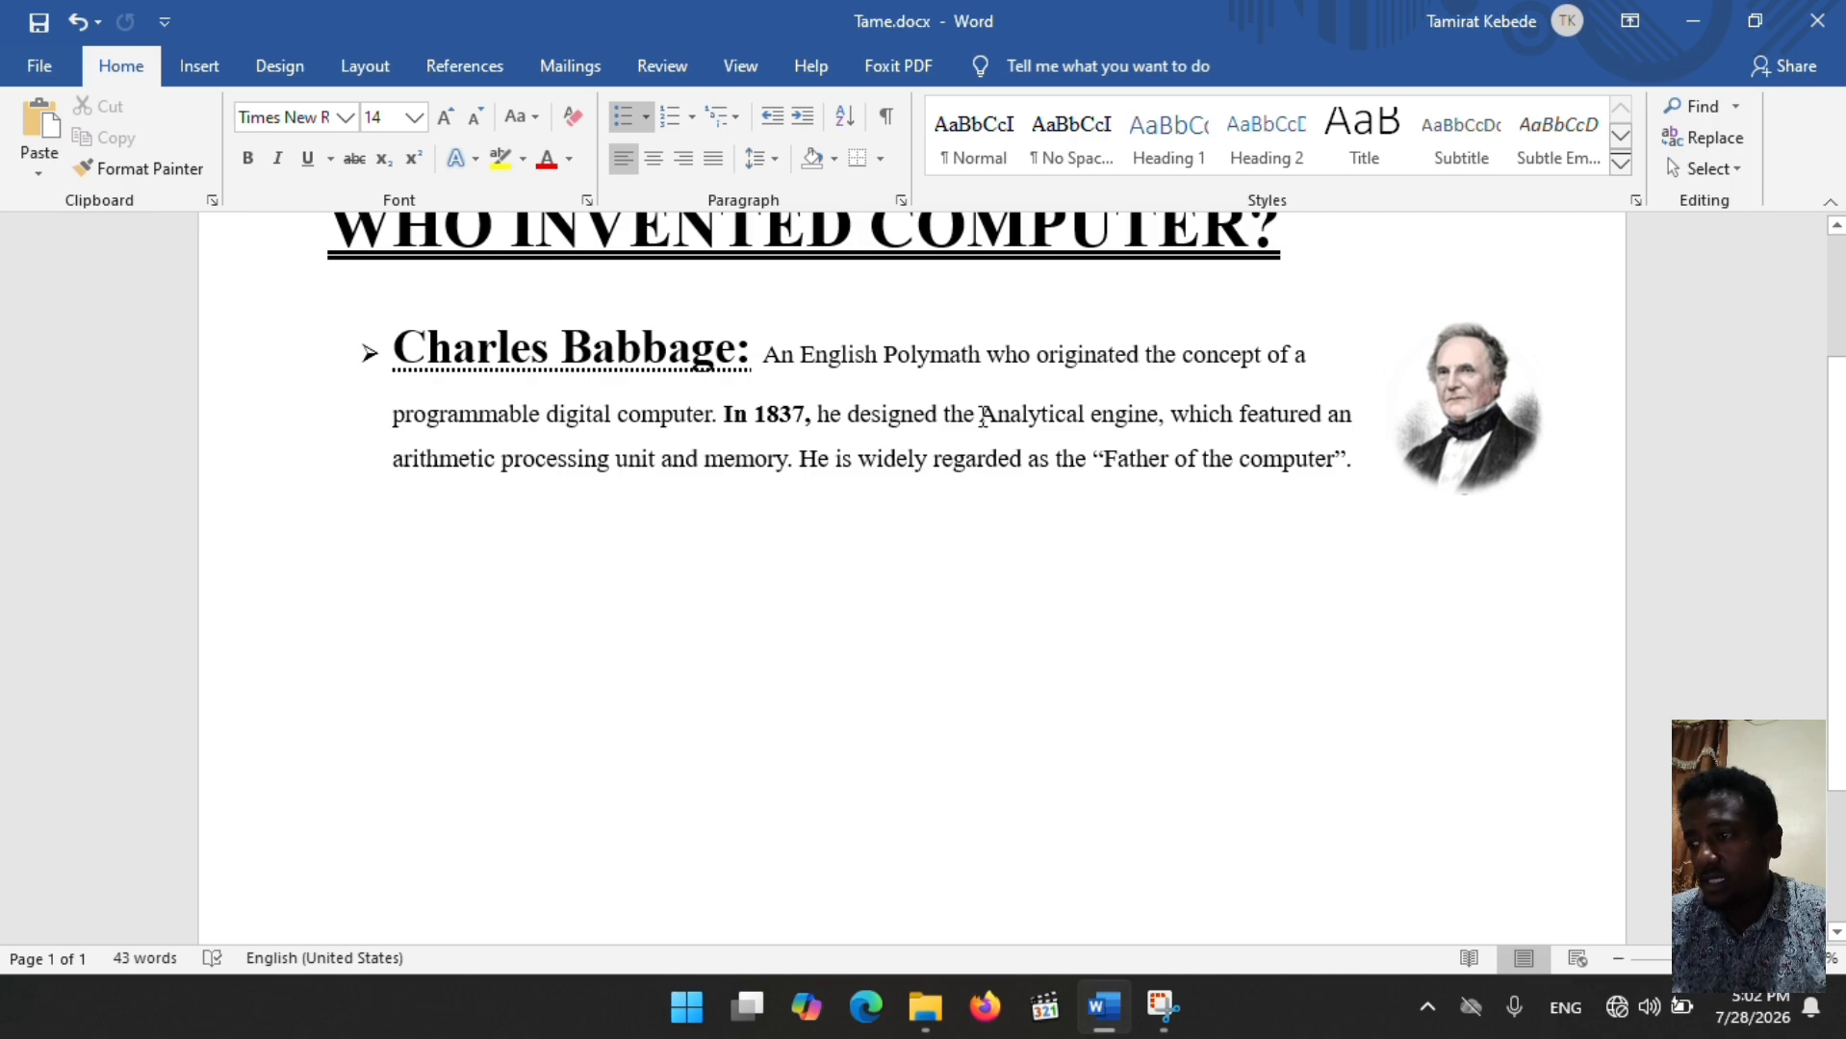
Step: Make "Analytical engine" bold and save the document
left_click_drag(980, 416, 1157, 416)
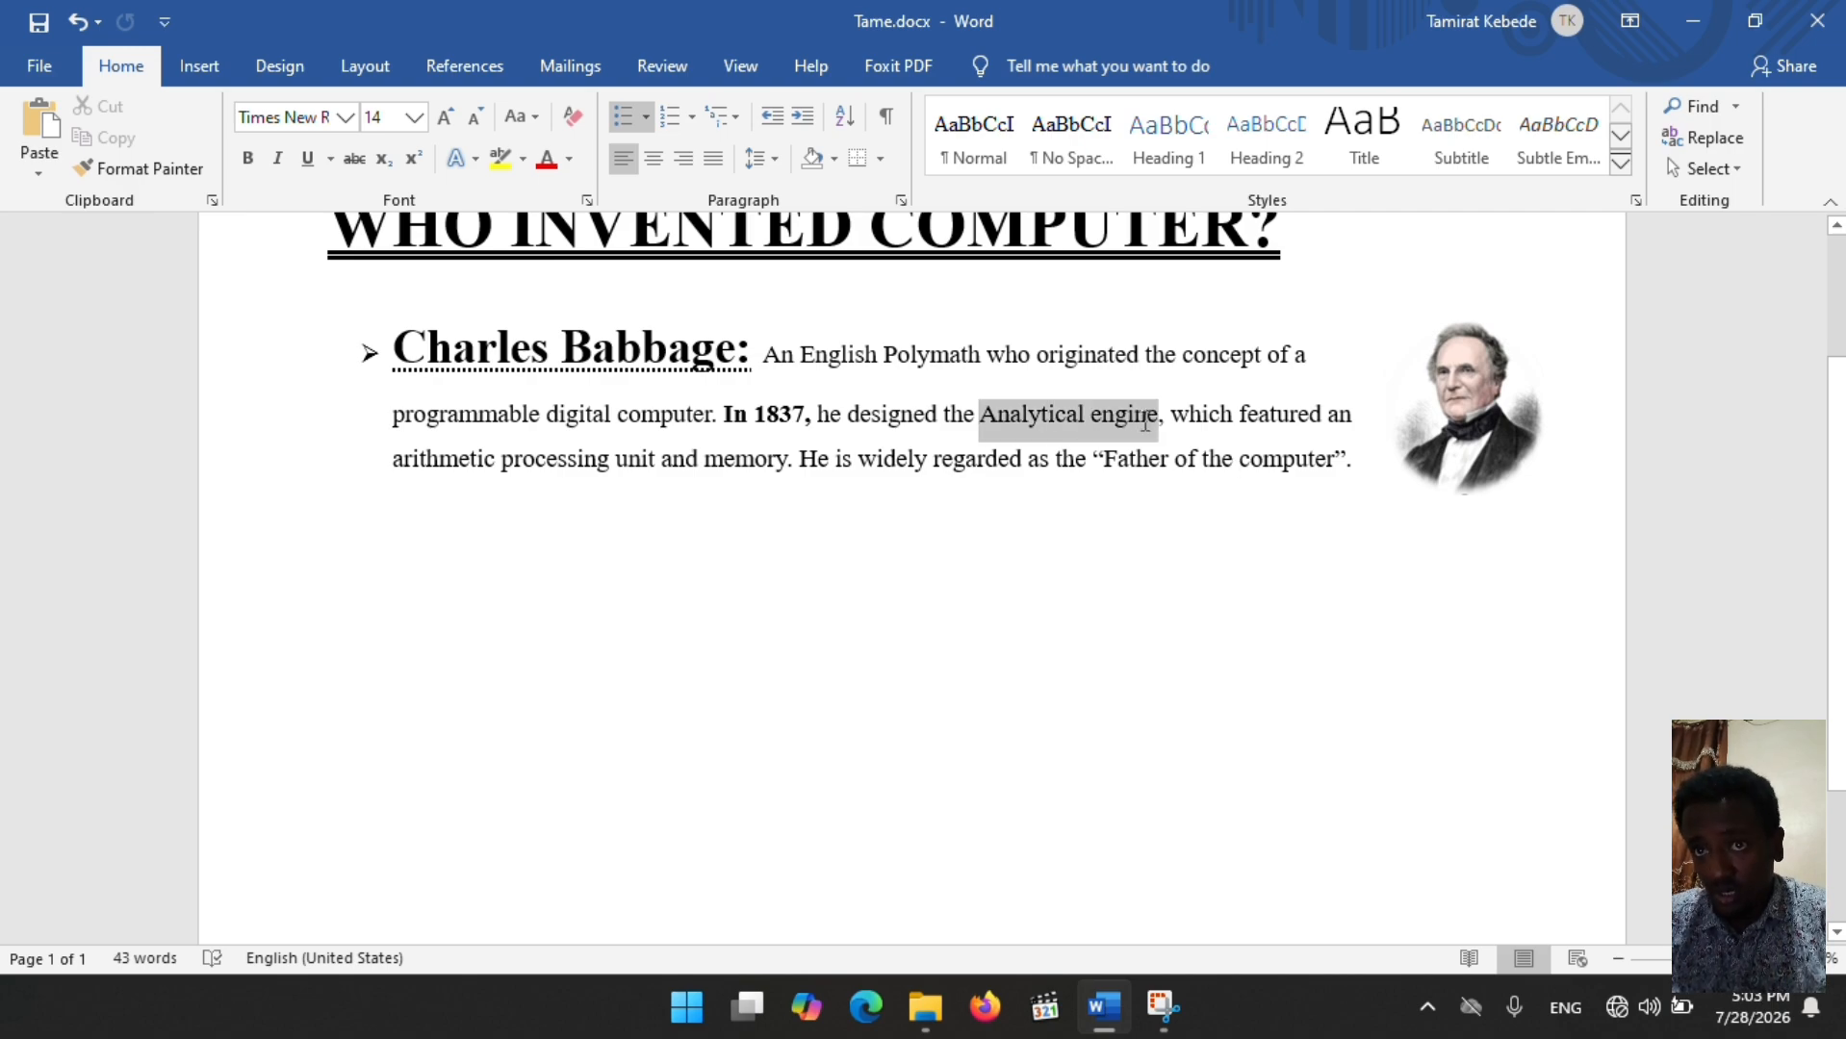
left_click(246, 161)
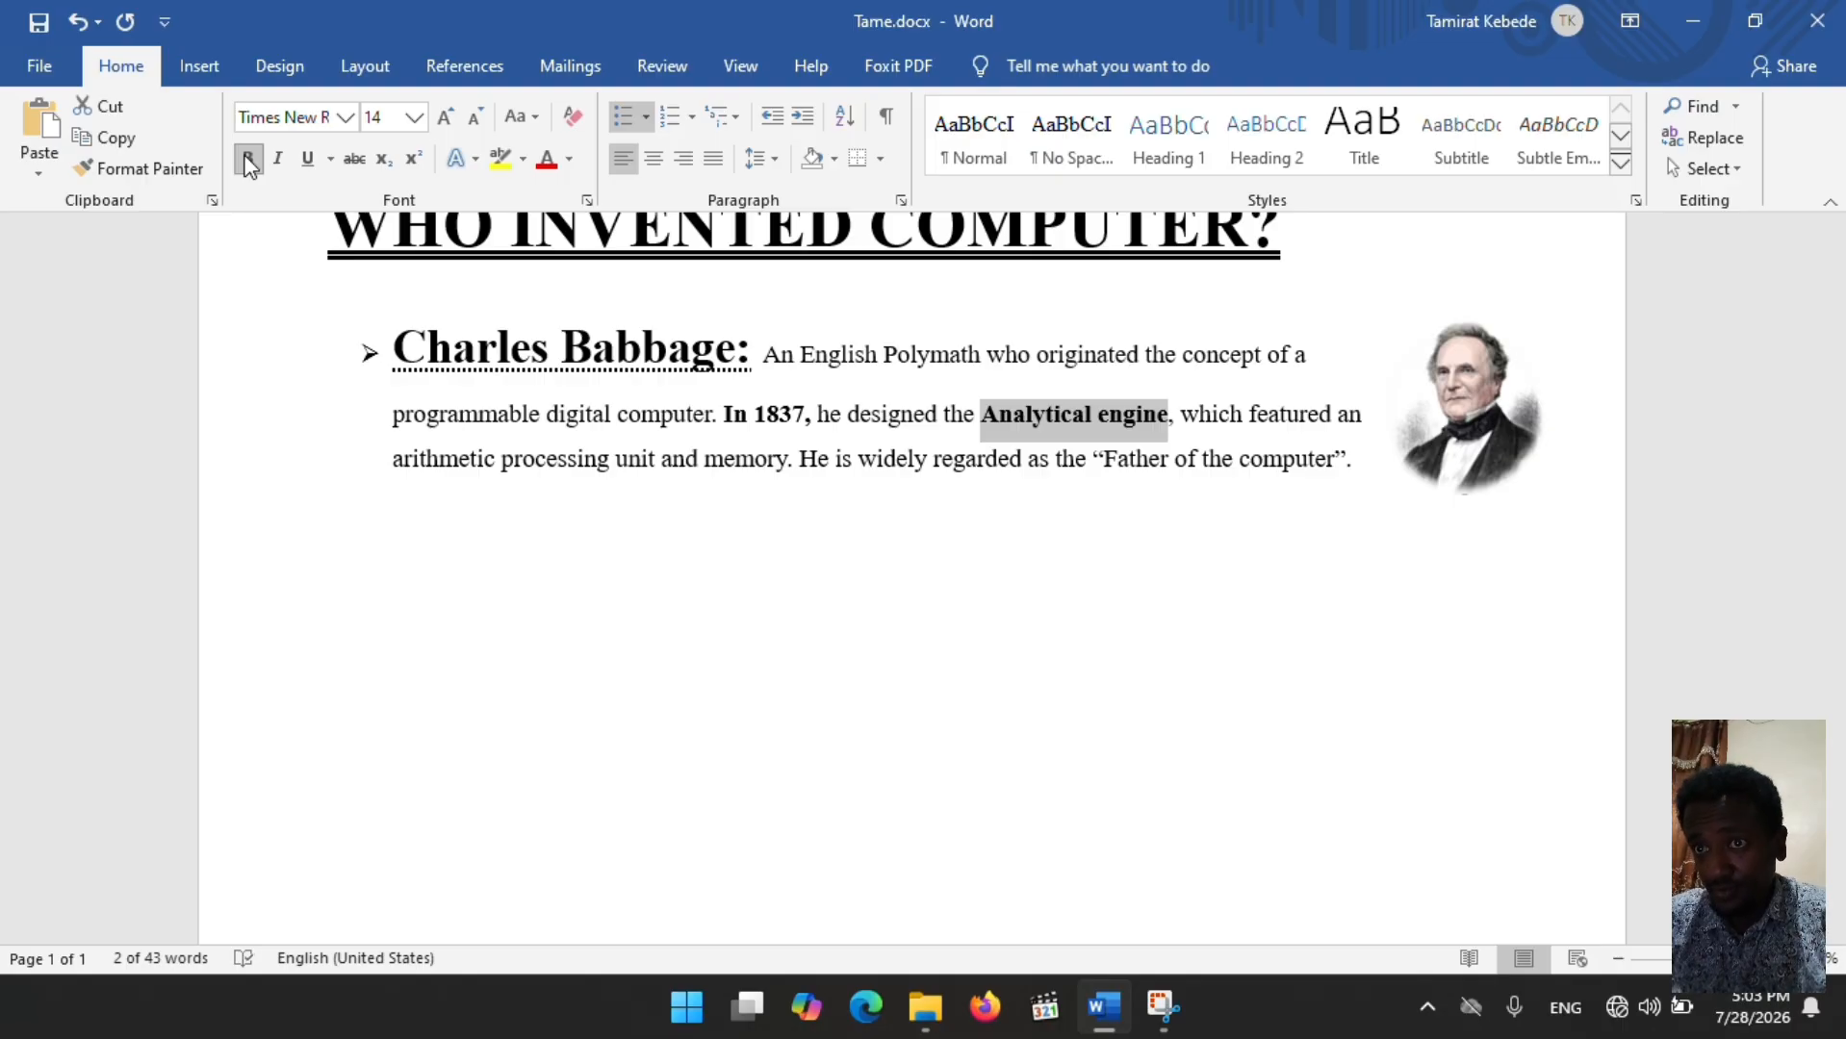
left_click(38, 23)
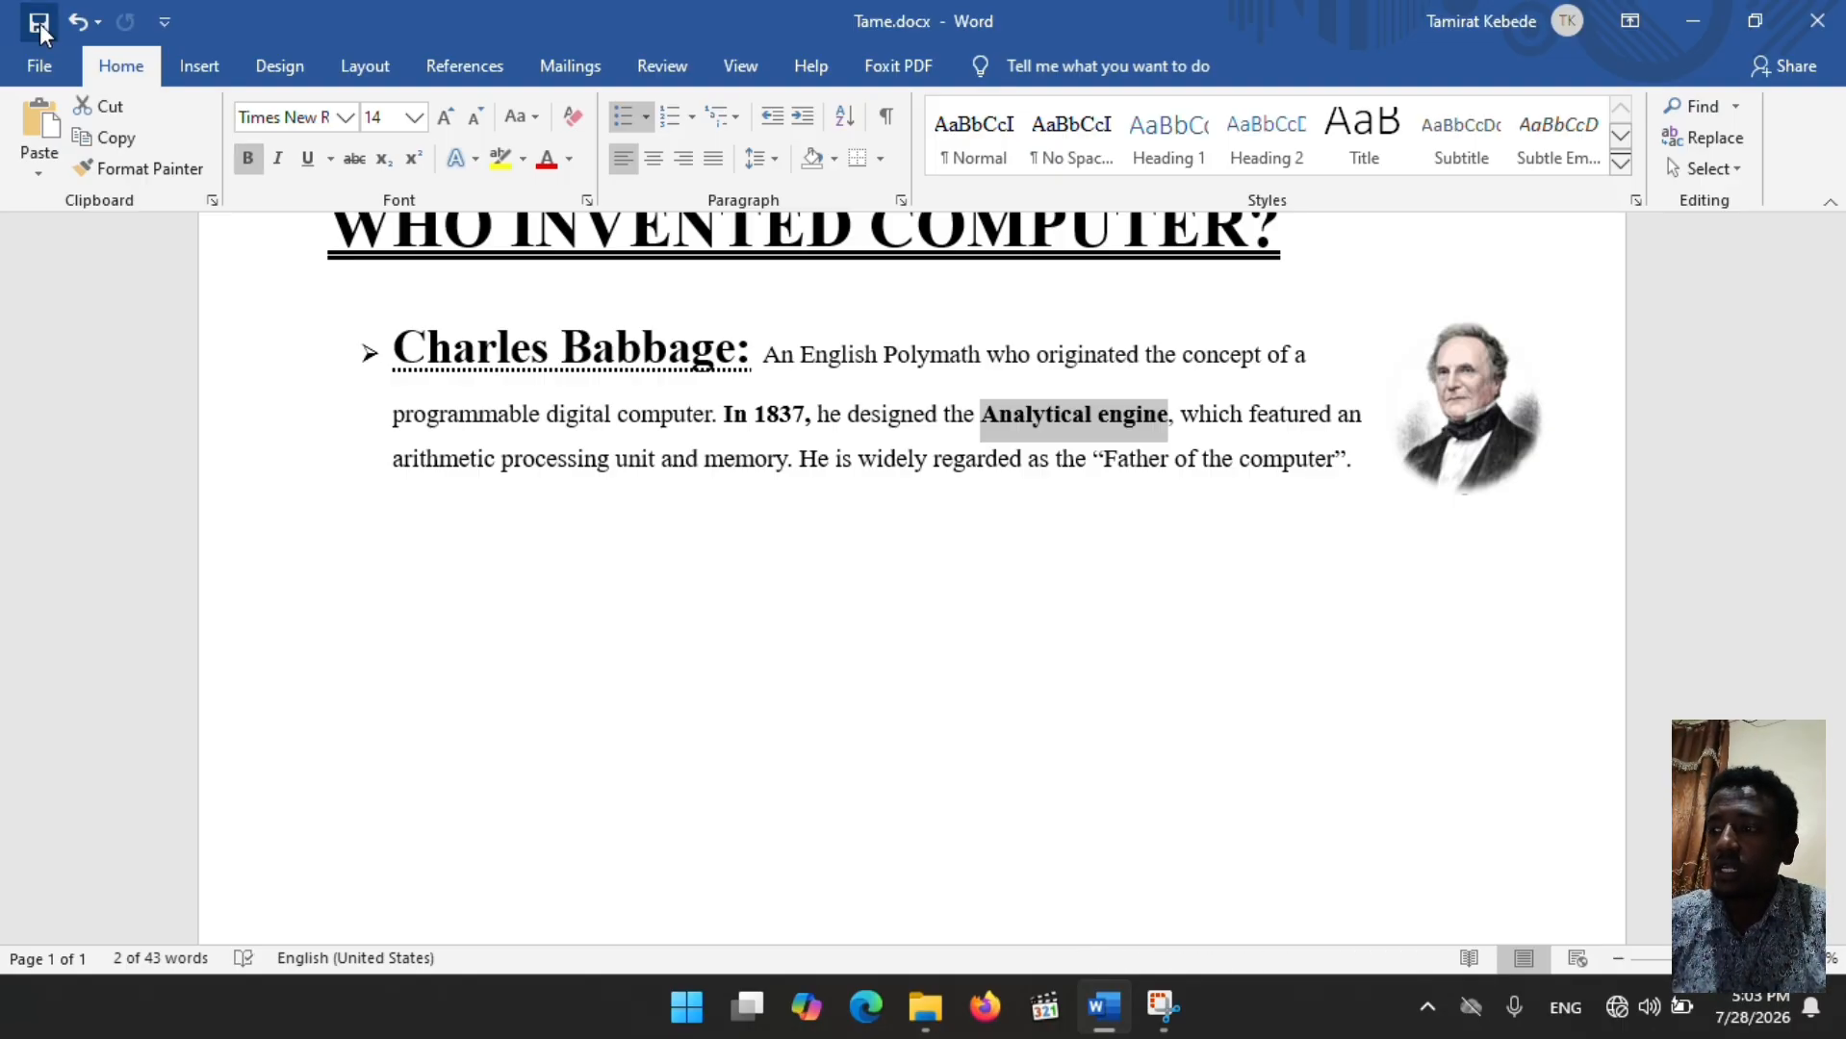
left_click(759, 565)
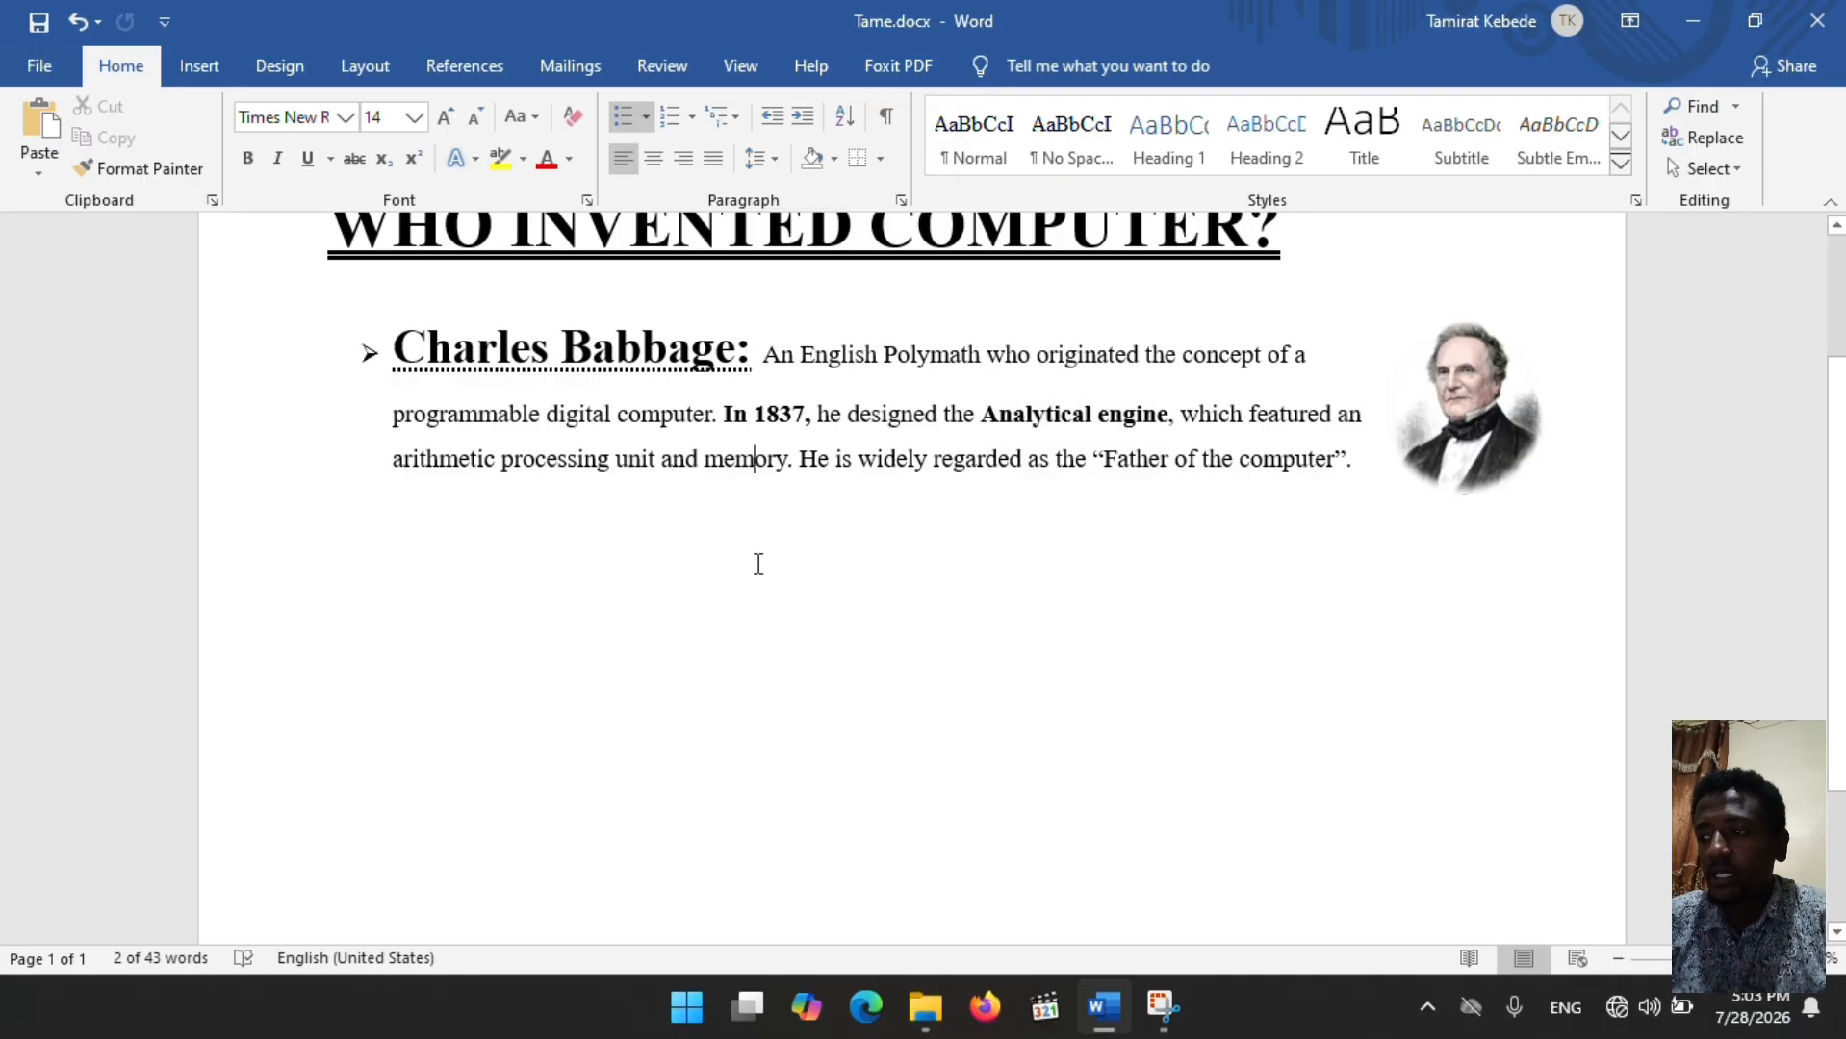